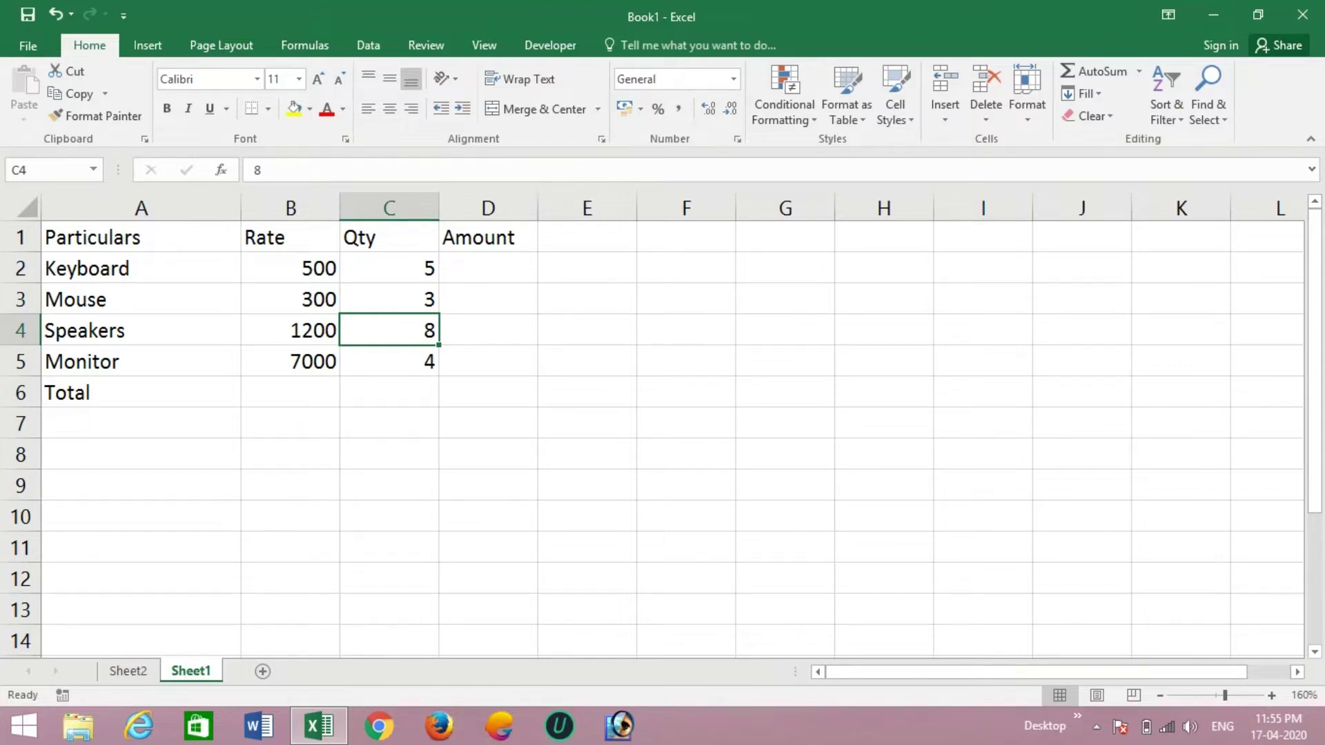
- Enter =B2*C2 in D2 so the Keyboard amount shows 2500
click(488, 267)
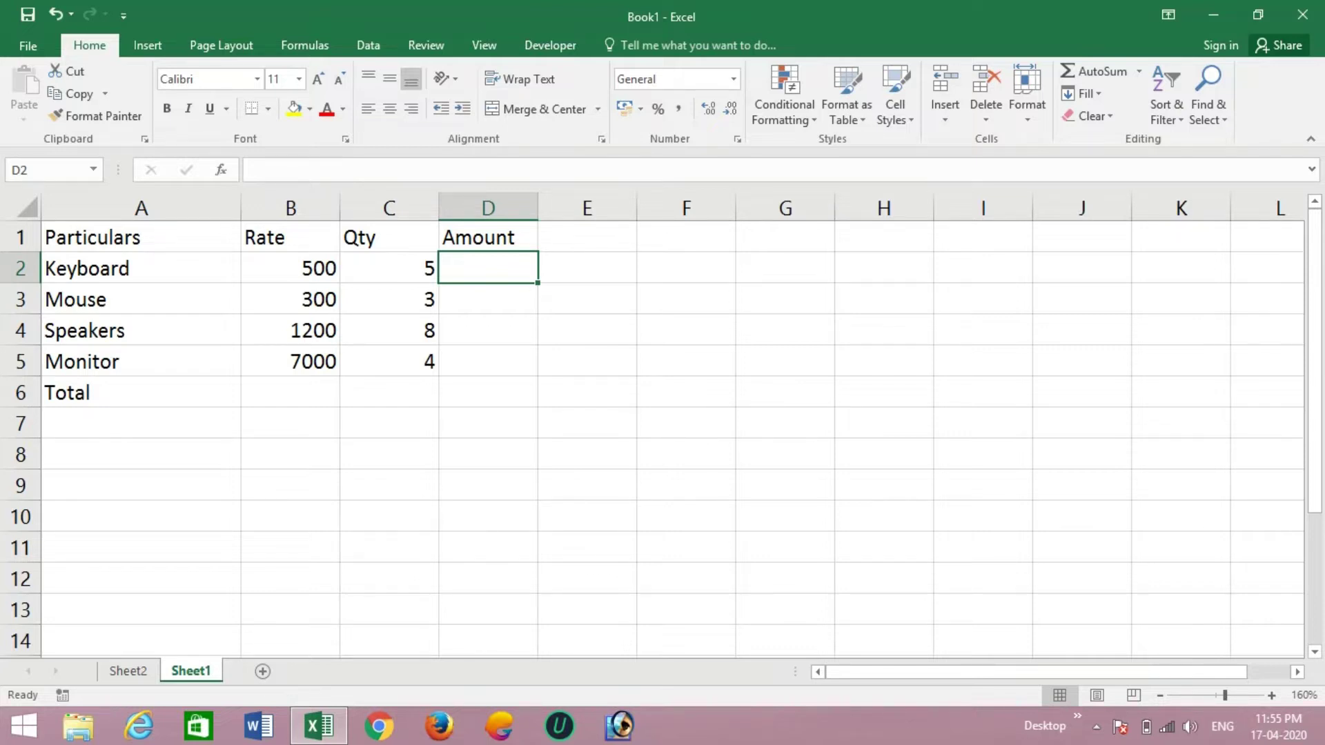
text(=)
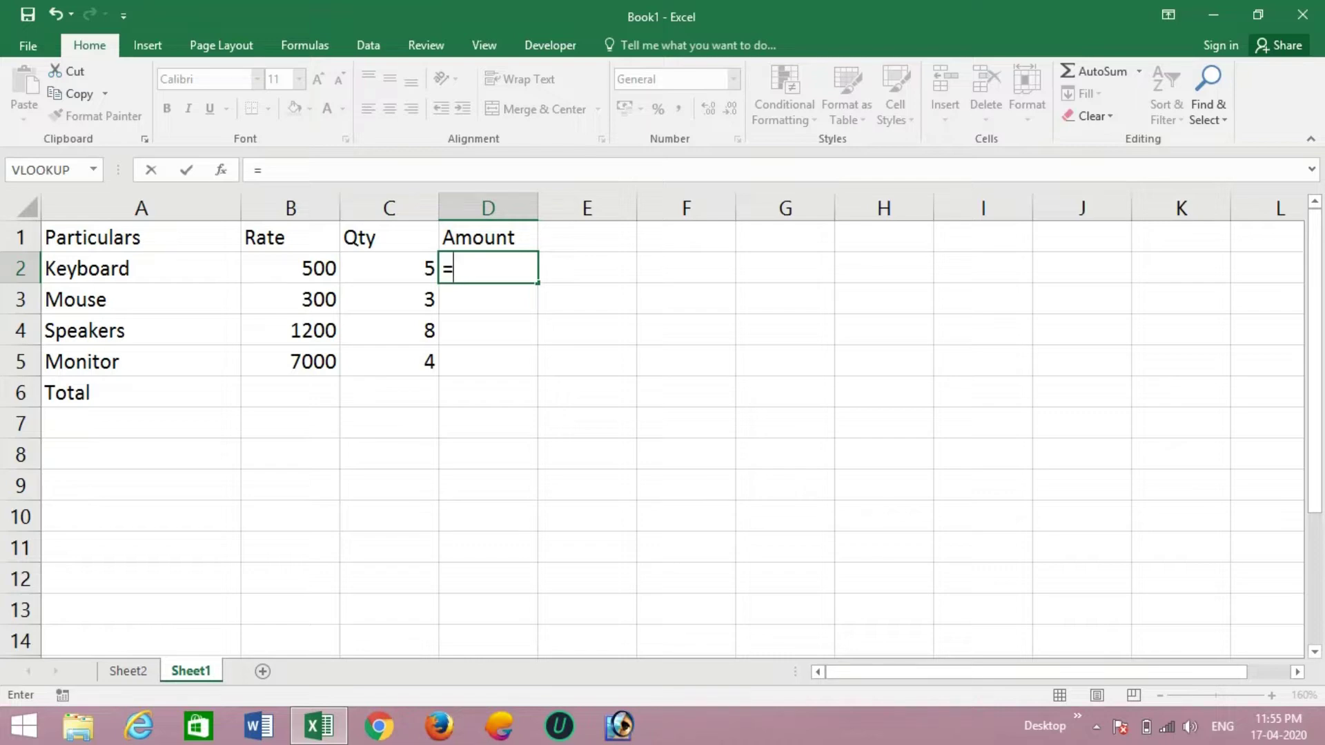
click(290, 269)
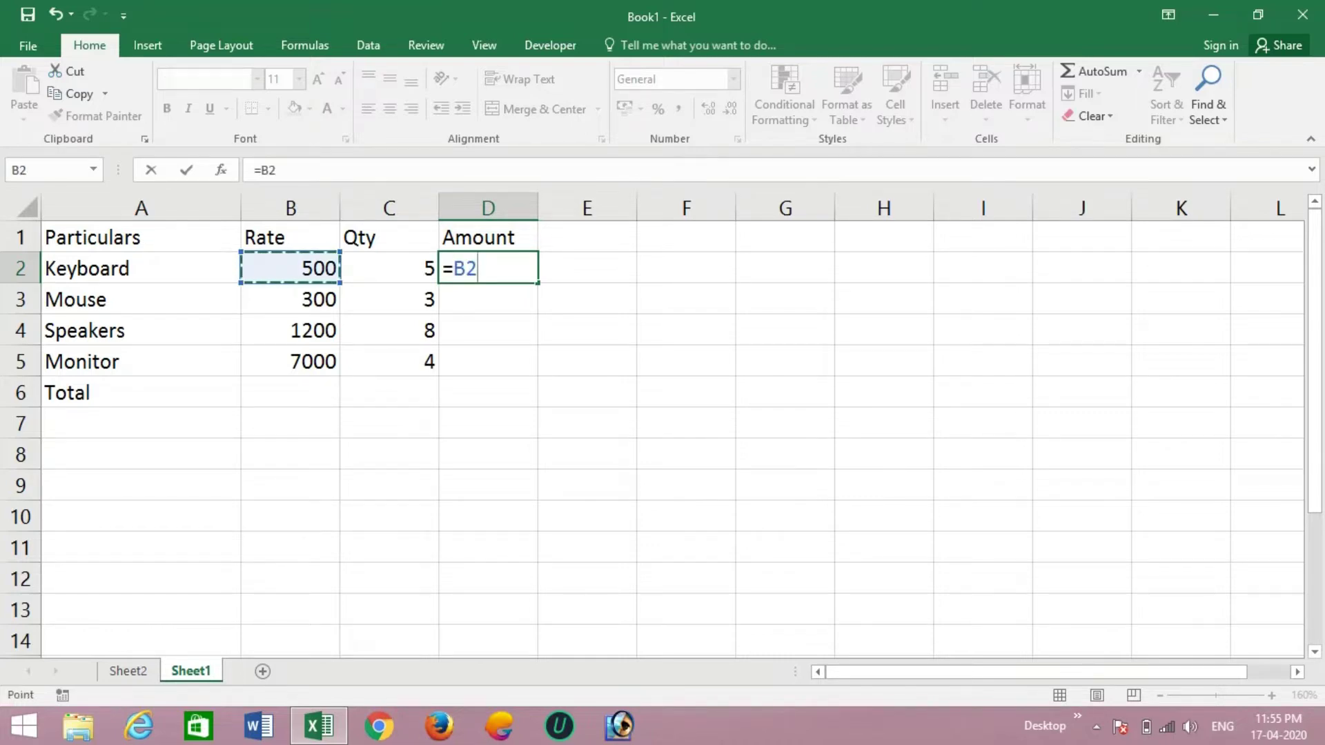
text(*)
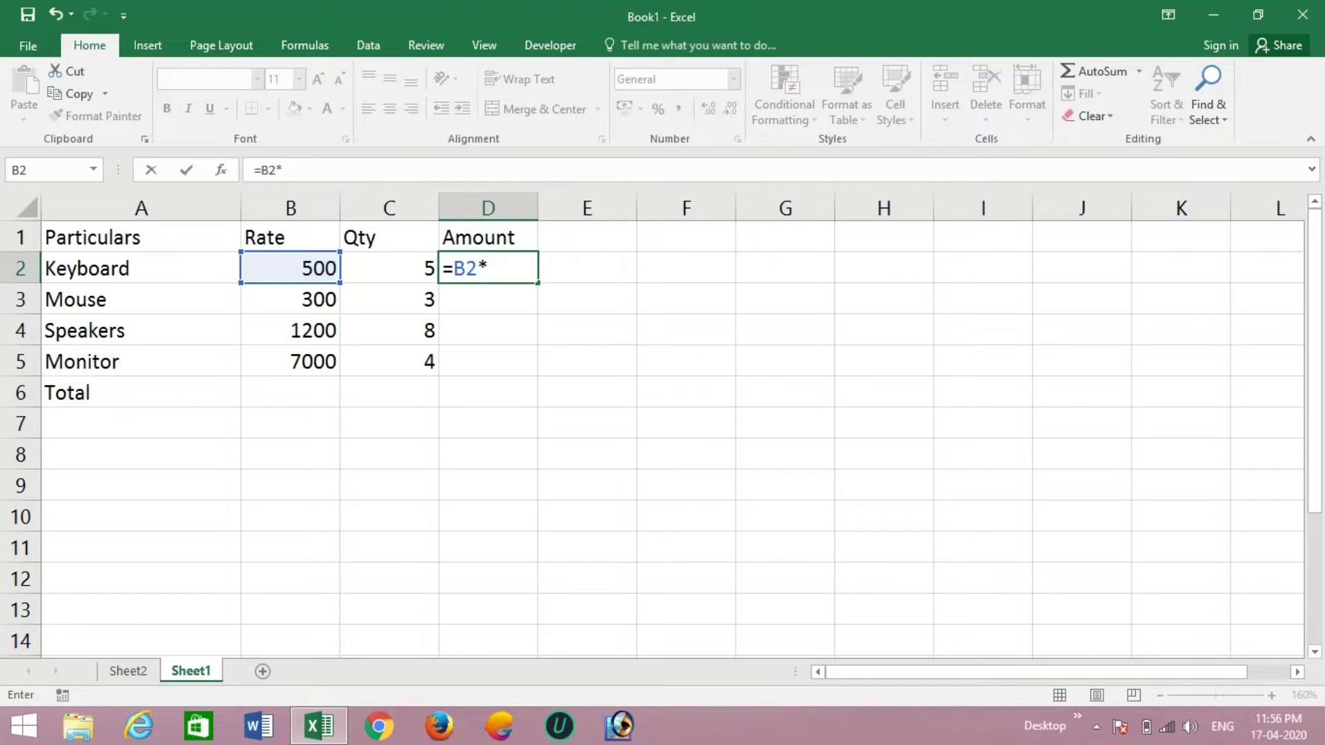
click(390, 269)
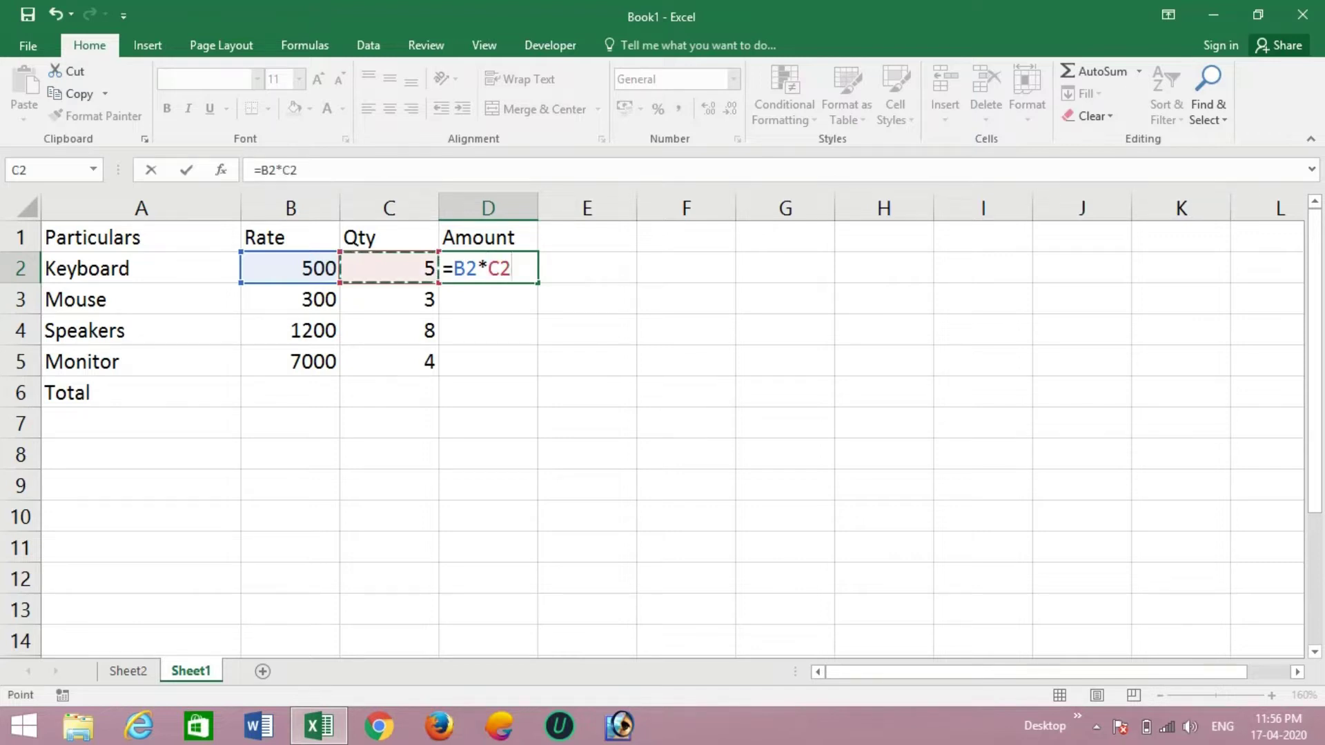
key(Return)
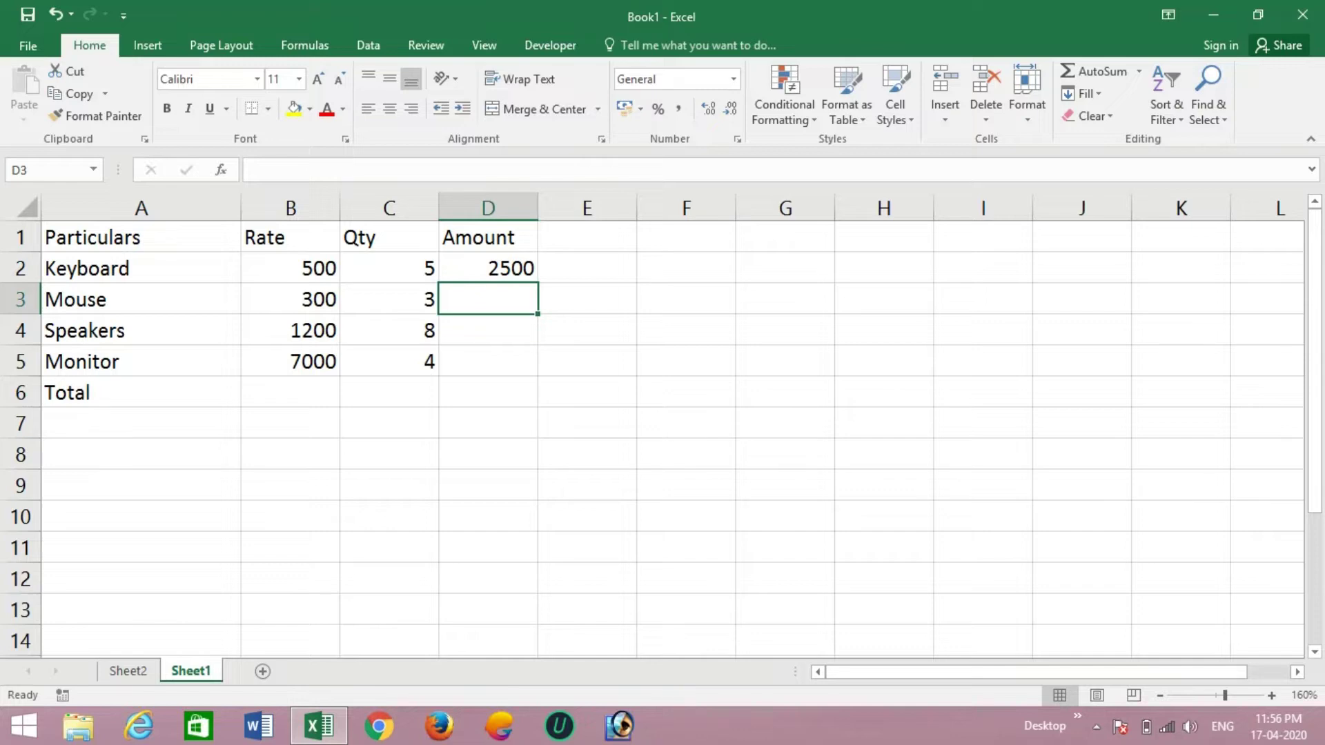
click(488, 268)
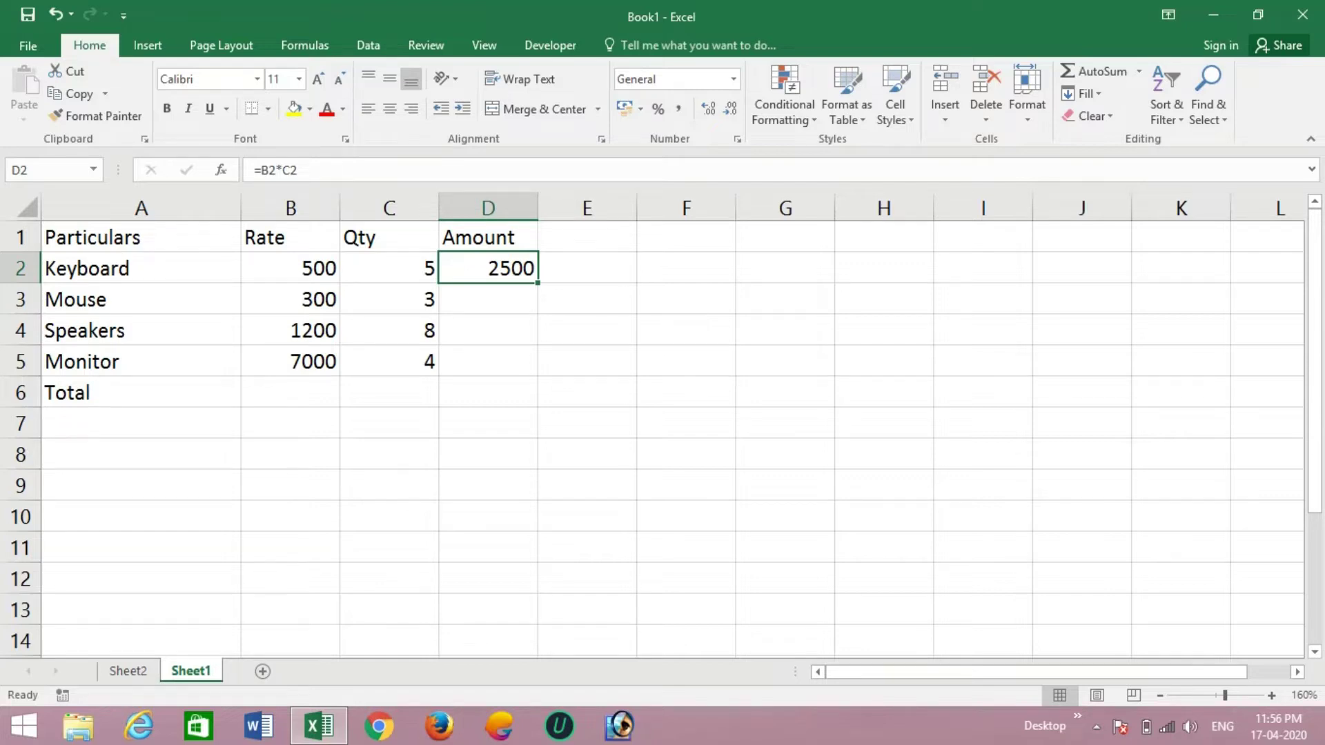
- Fill the Amount formula down to D5 and AutoSum the Amount column to 41000 in D6
drag(538, 284, 535, 374)
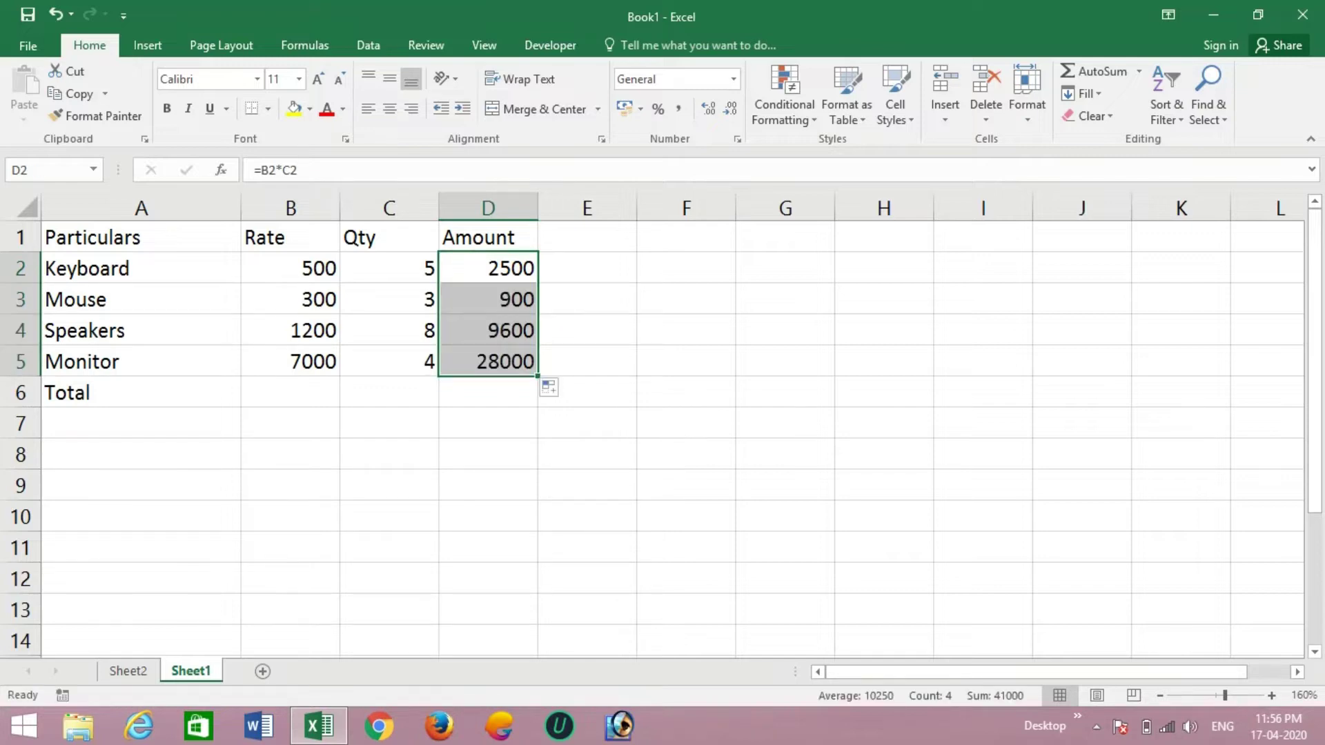
click(488, 393)
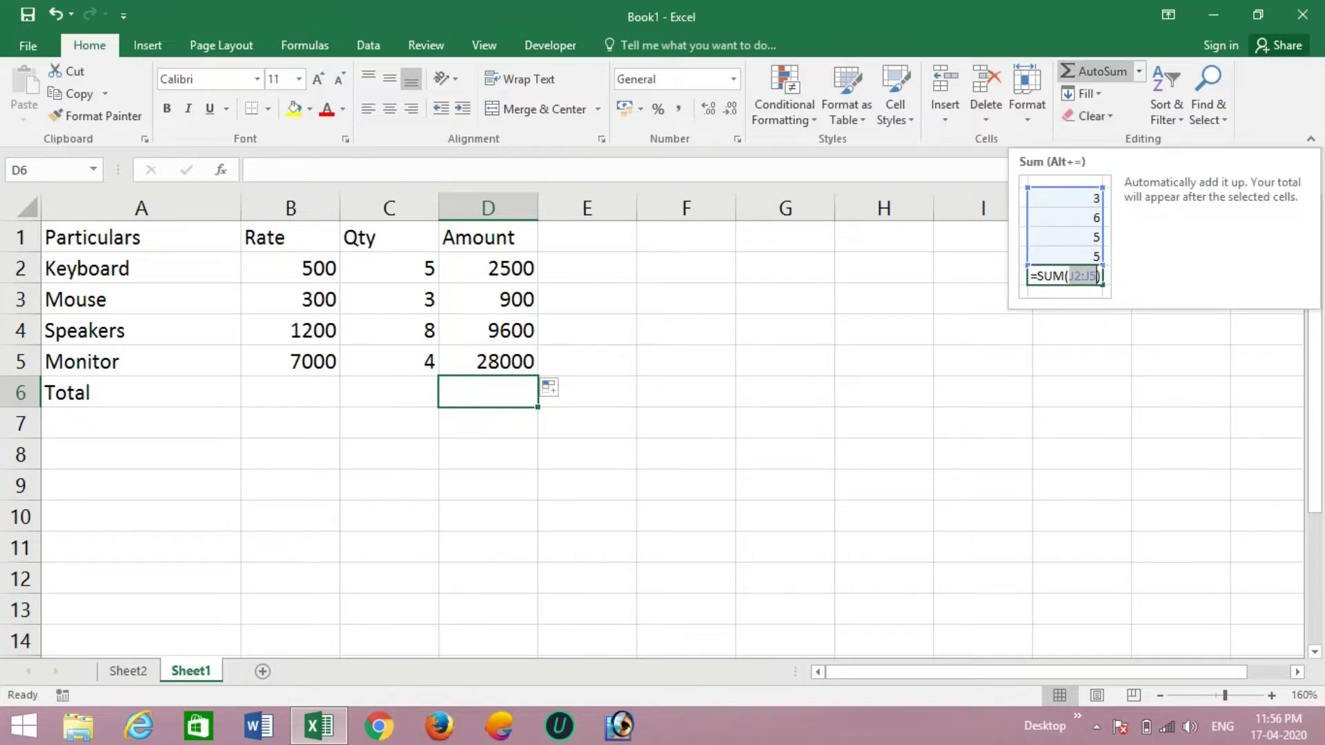
click(1097, 71)
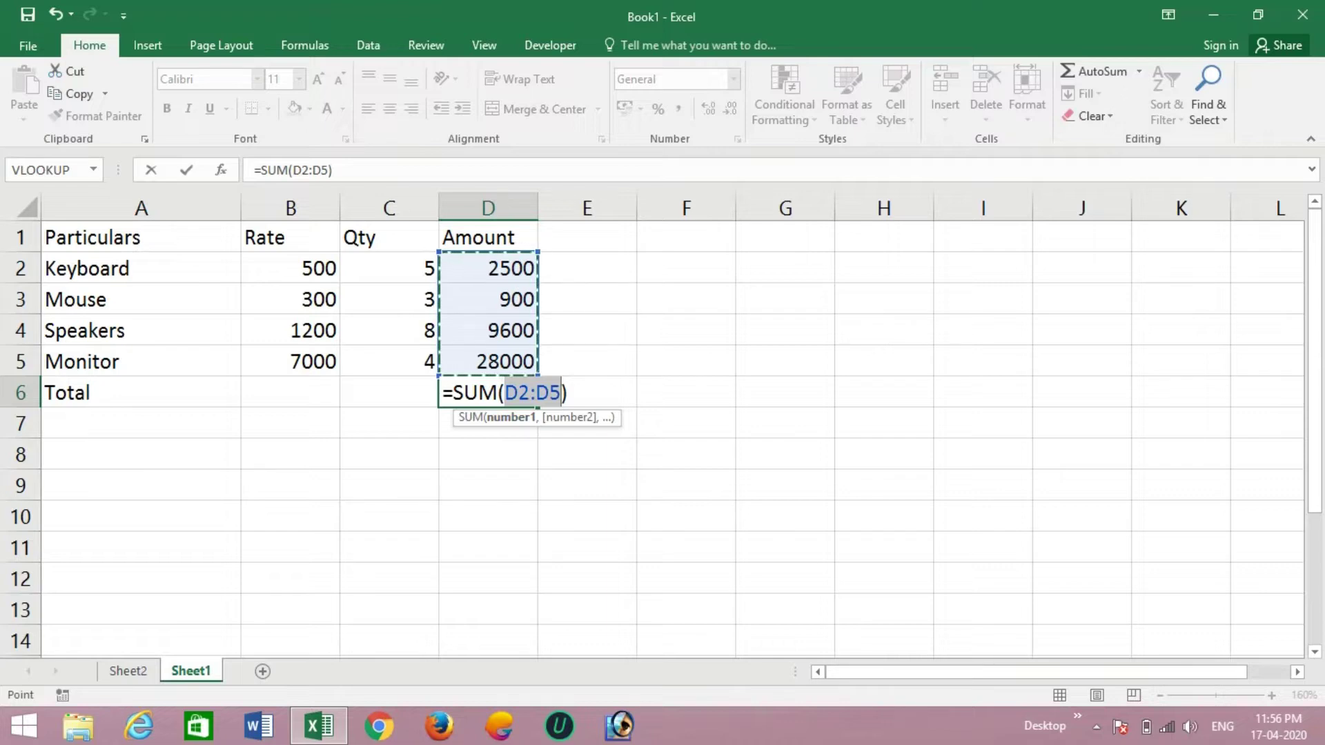
key(Return)
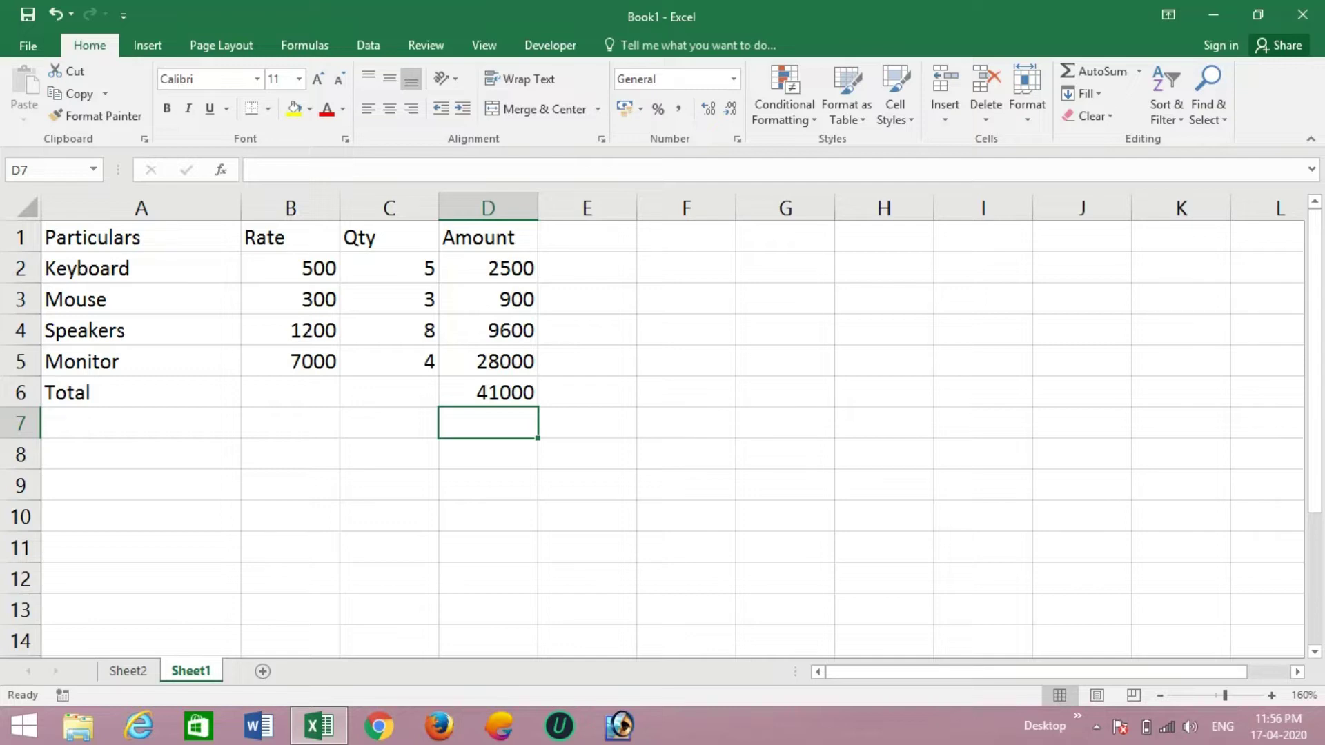
- AutoSum the Qty column in C6 for a total of 20
click(389, 392)
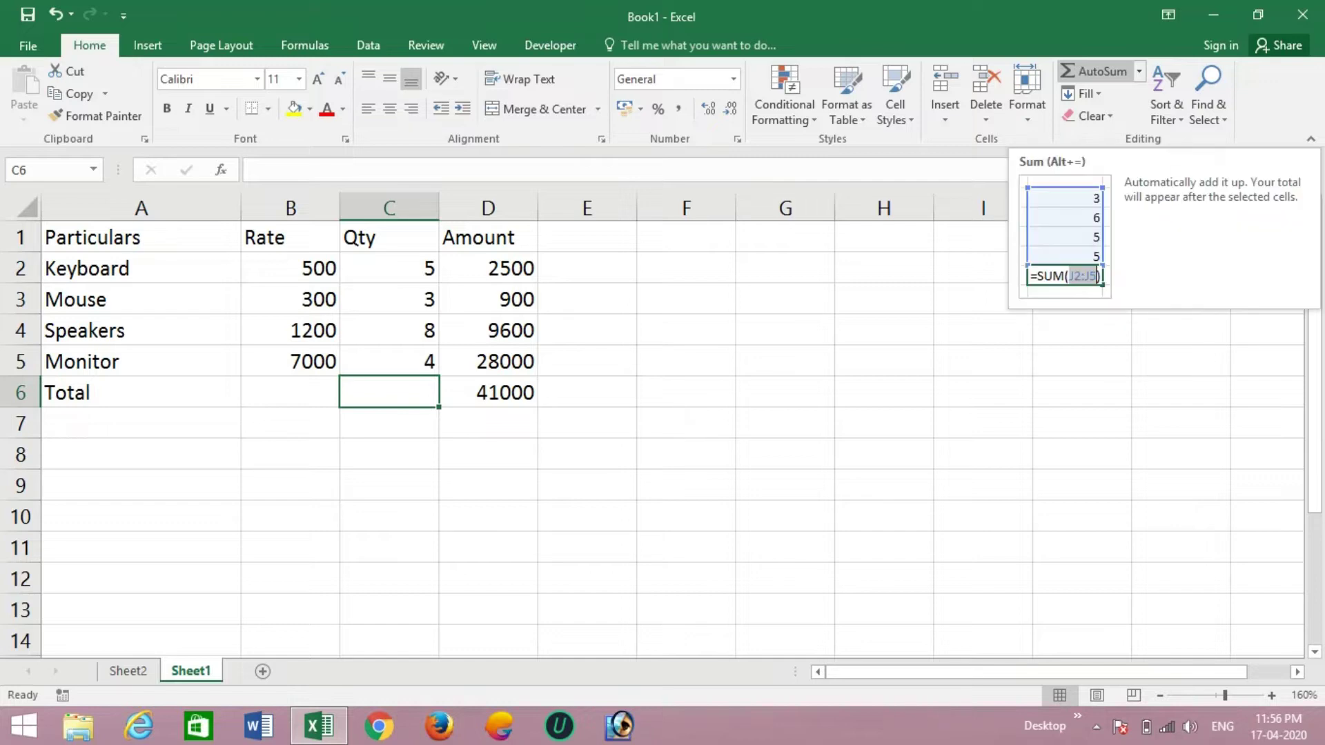
click(1096, 71)
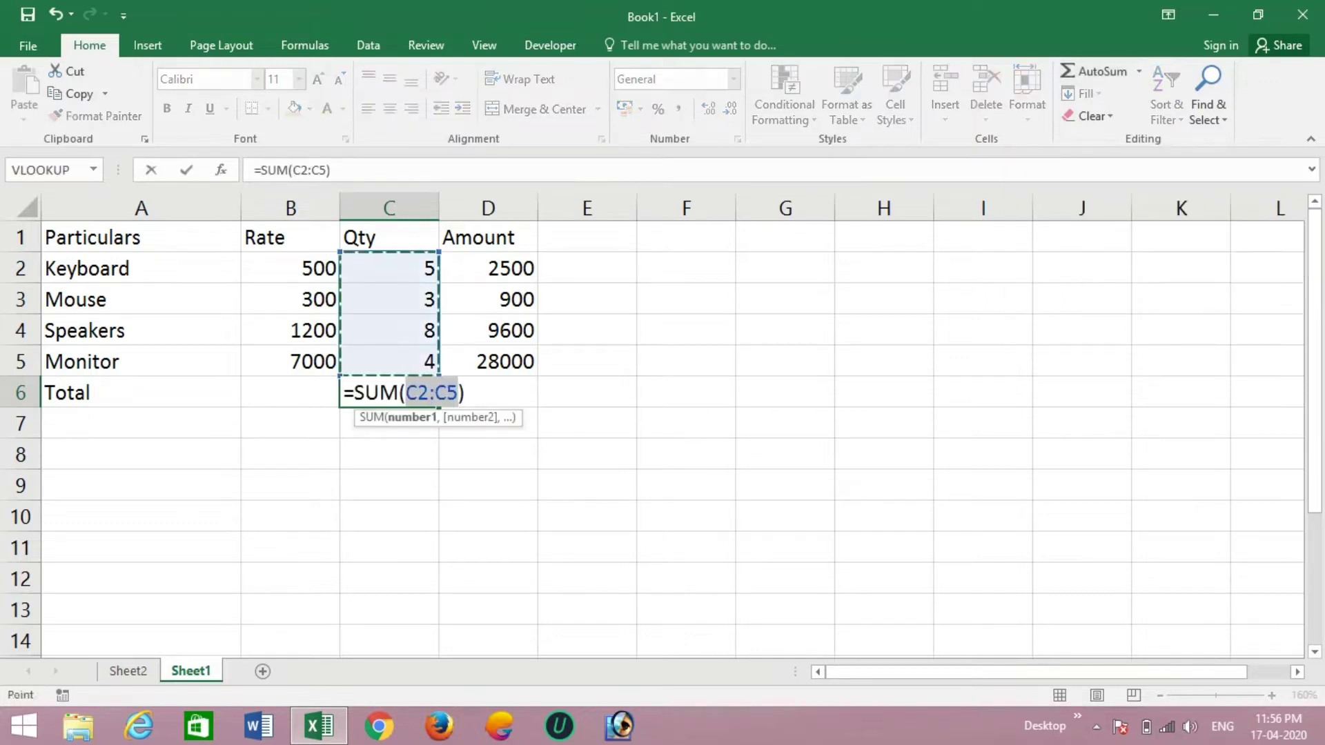
key(Return)
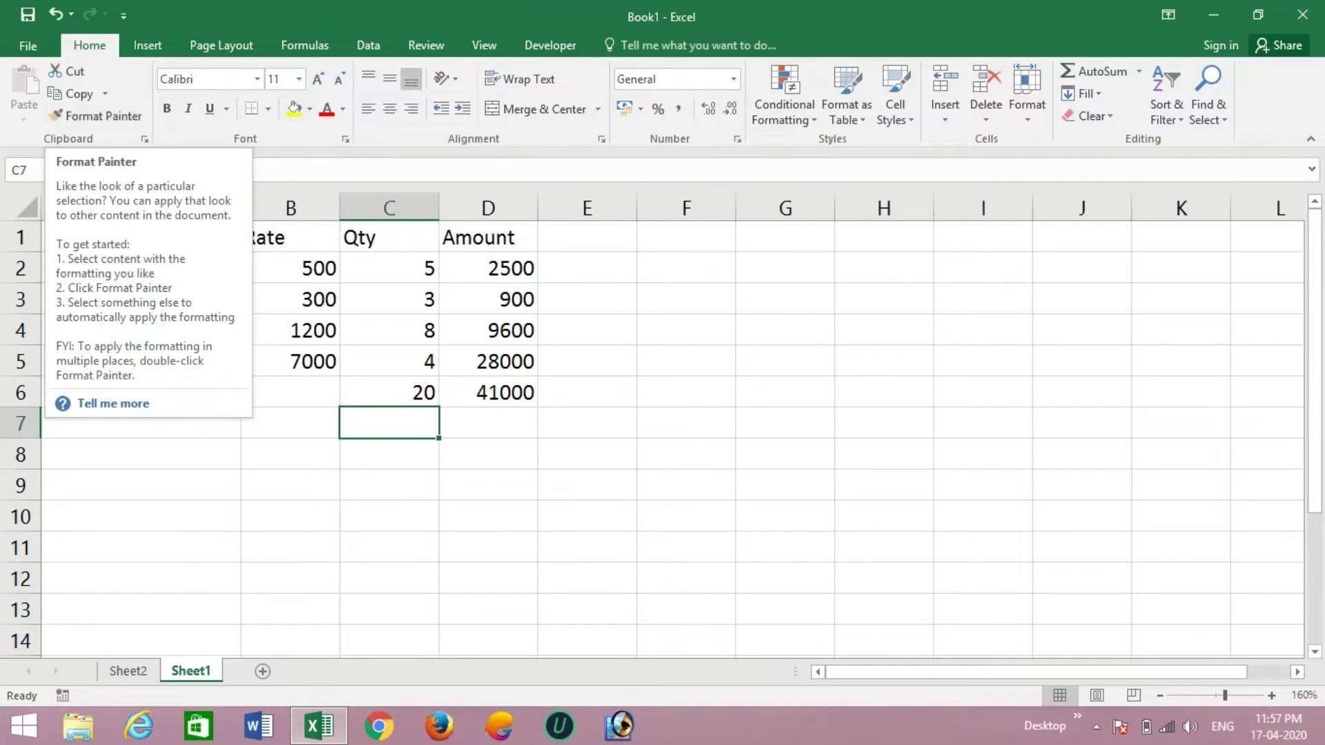
- Fill cells A1:A6 in the Particulars column with yellow
click(290, 237)
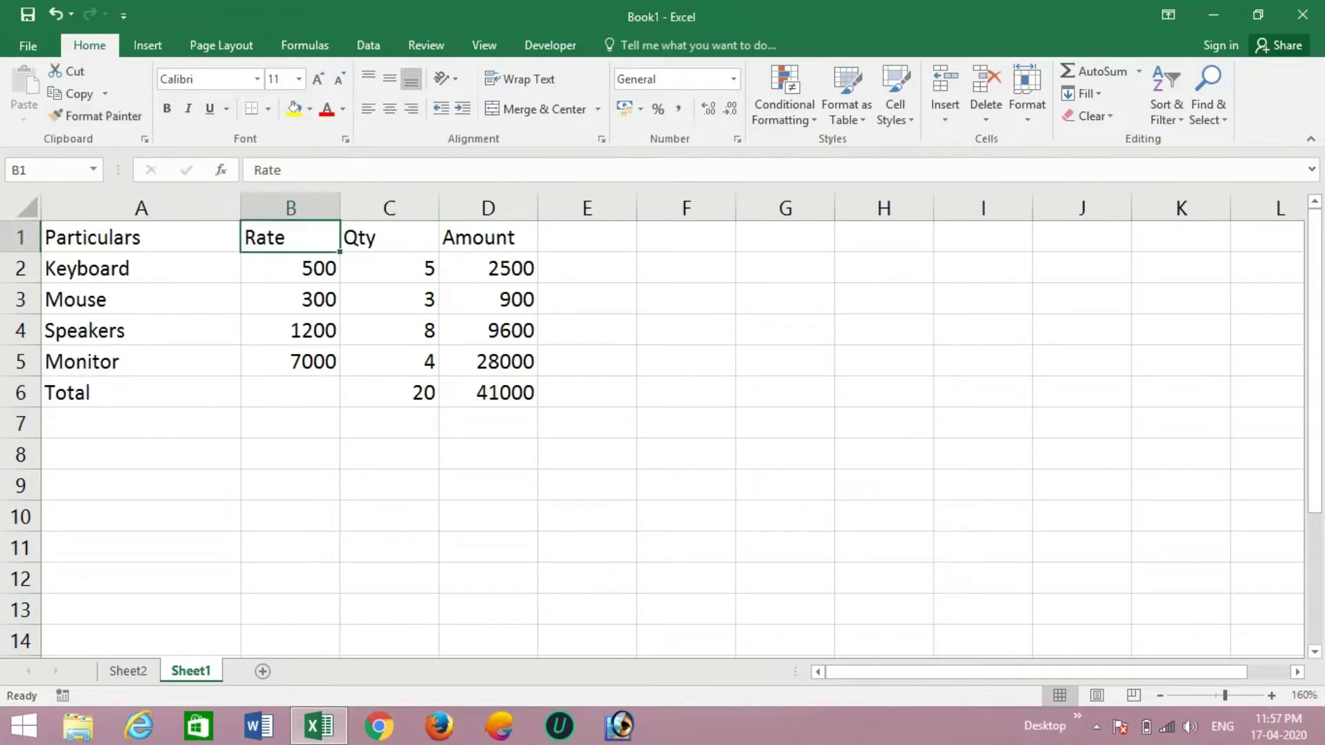
click(140, 237)
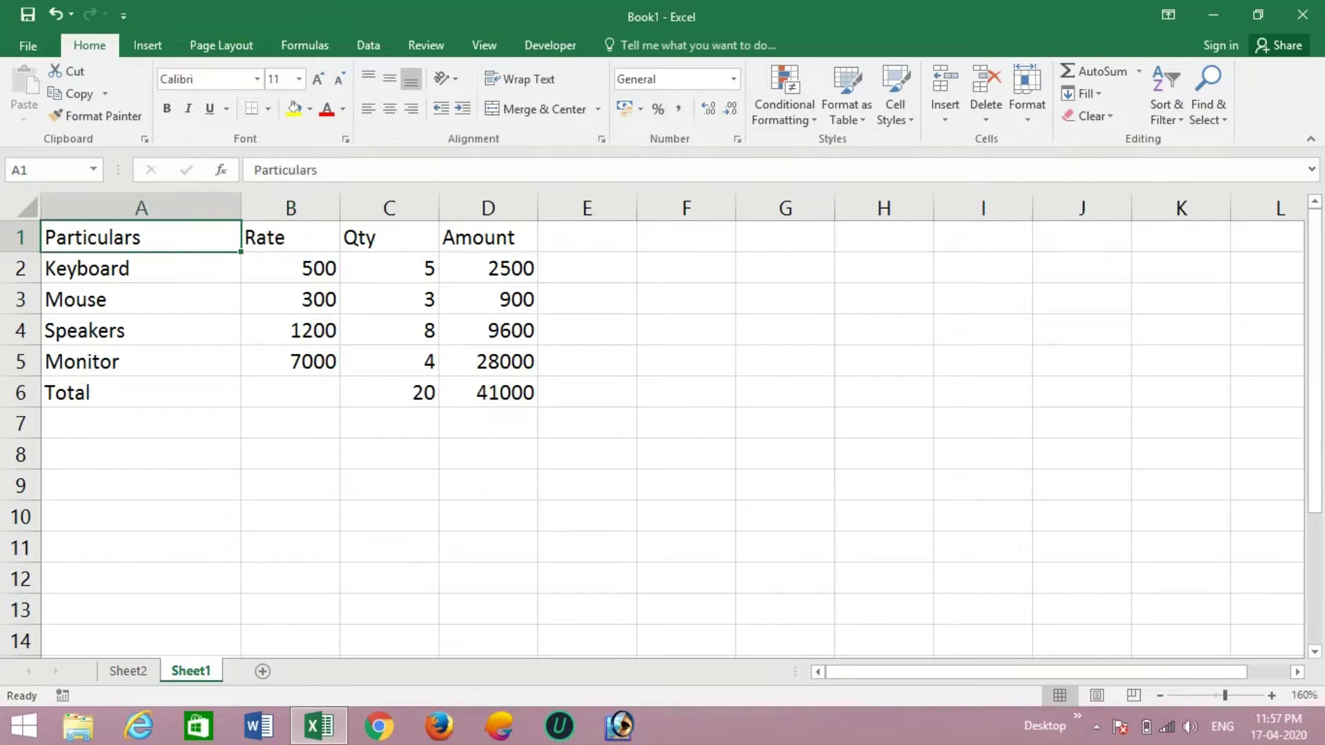
drag(141, 237, 141, 392)
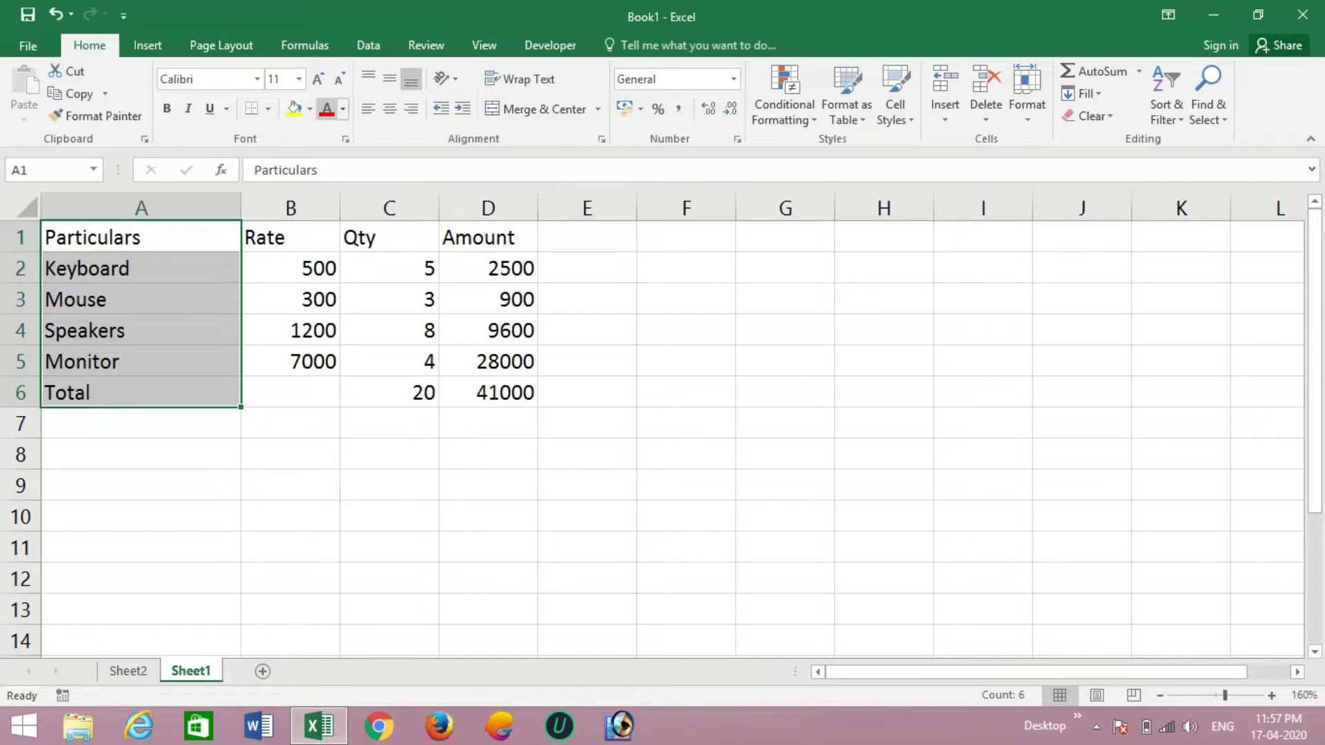
click(309, 108)
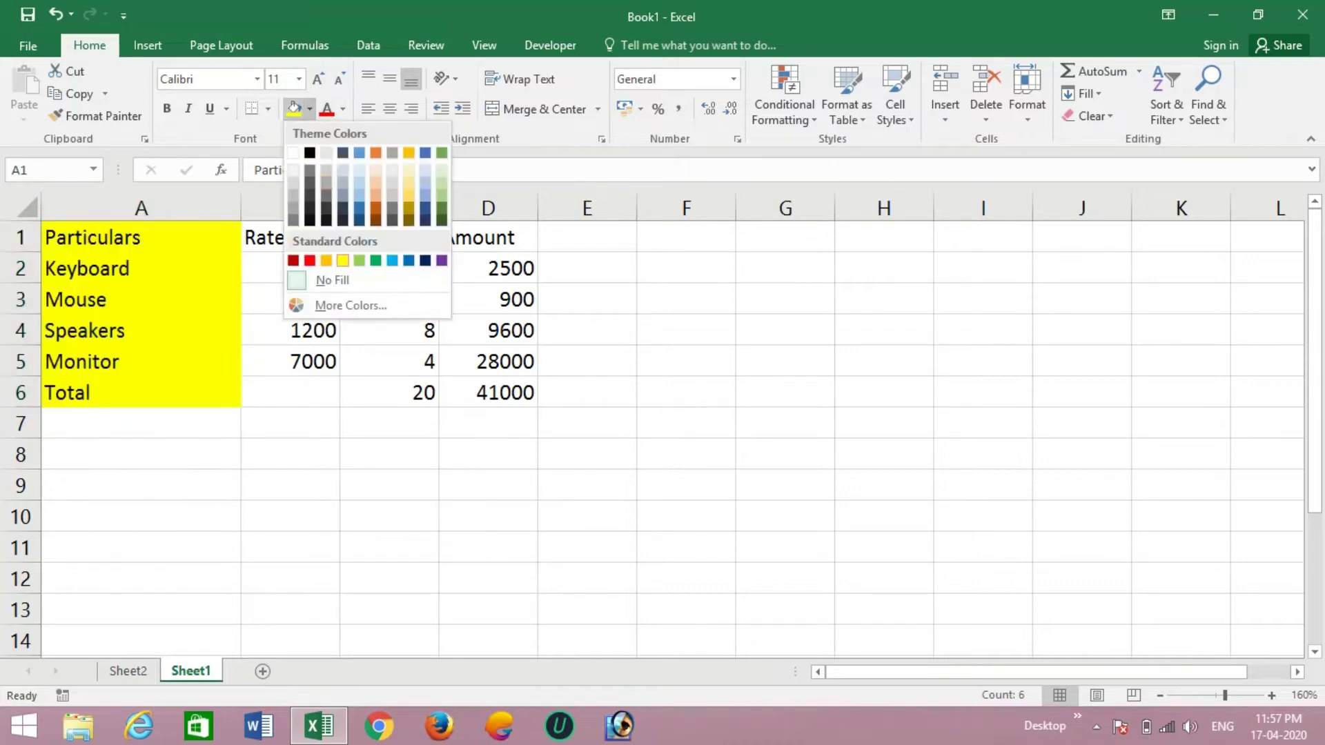
click(342, 260)
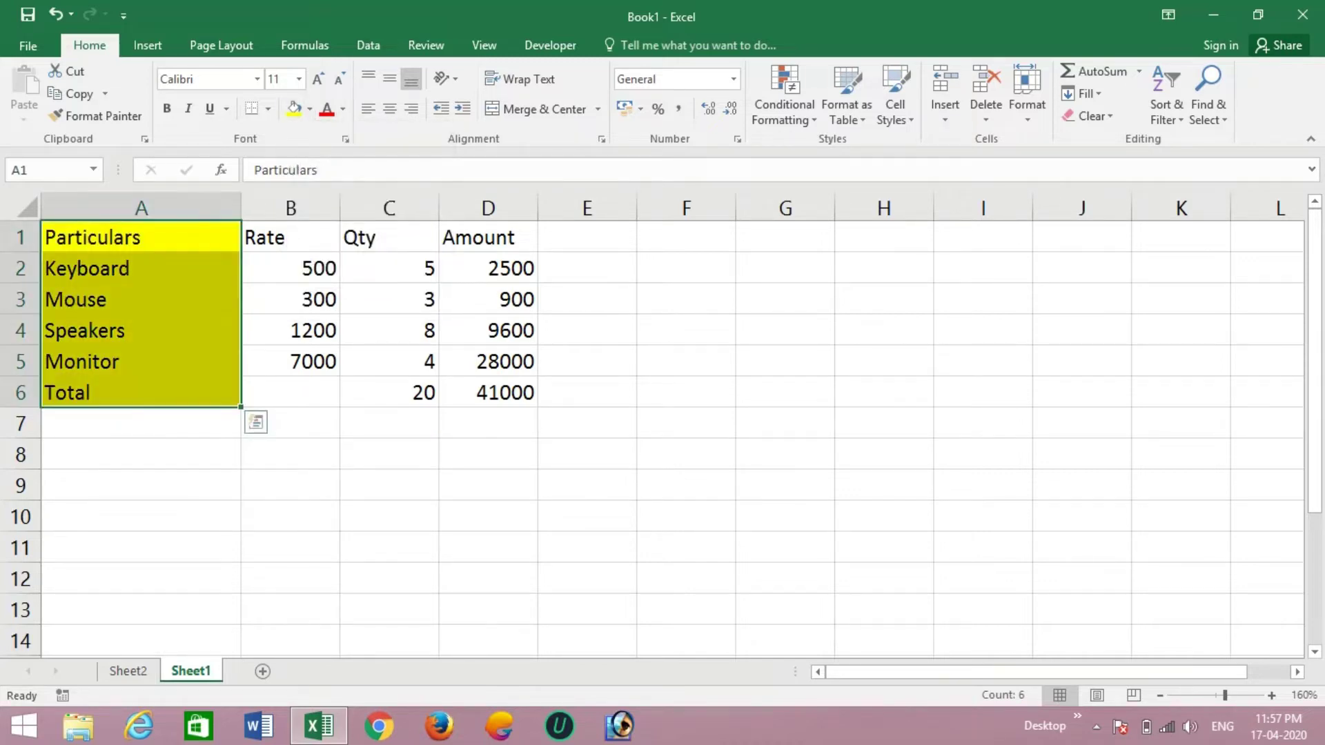
click(291, 300)
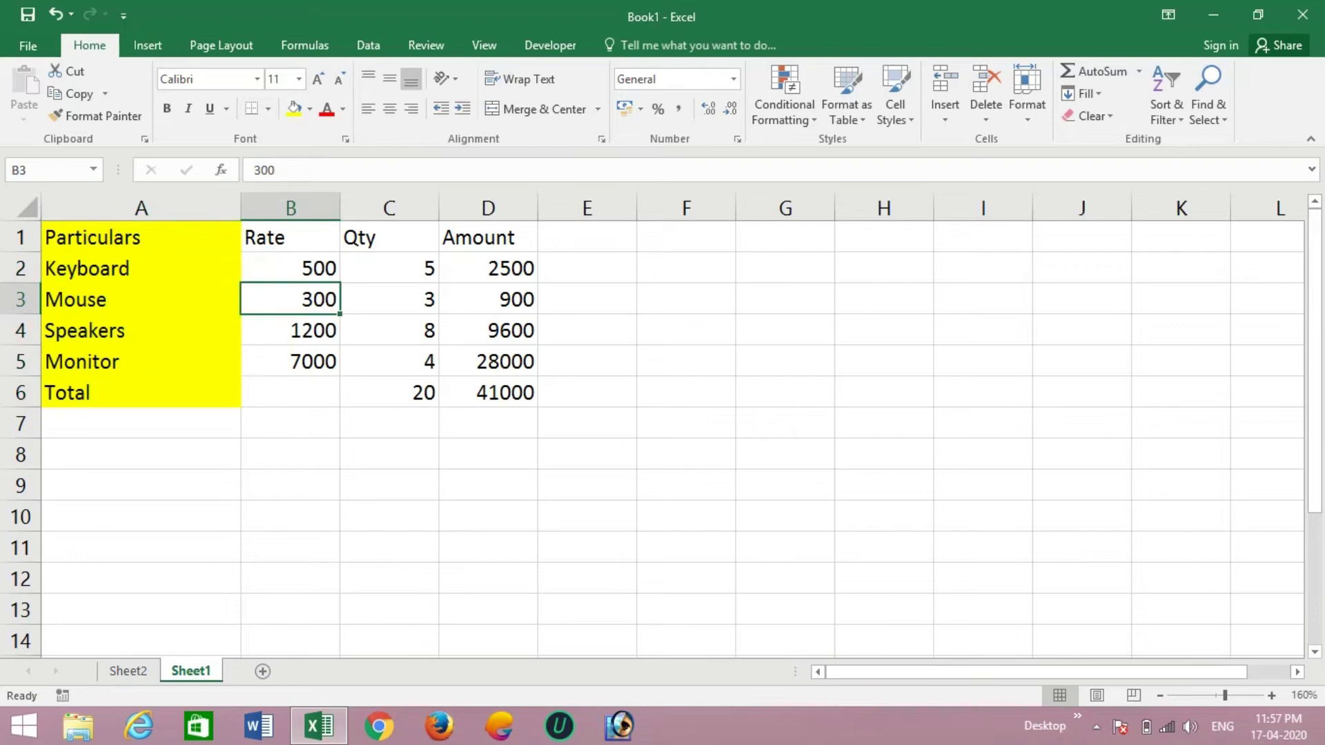
click(141, 268)
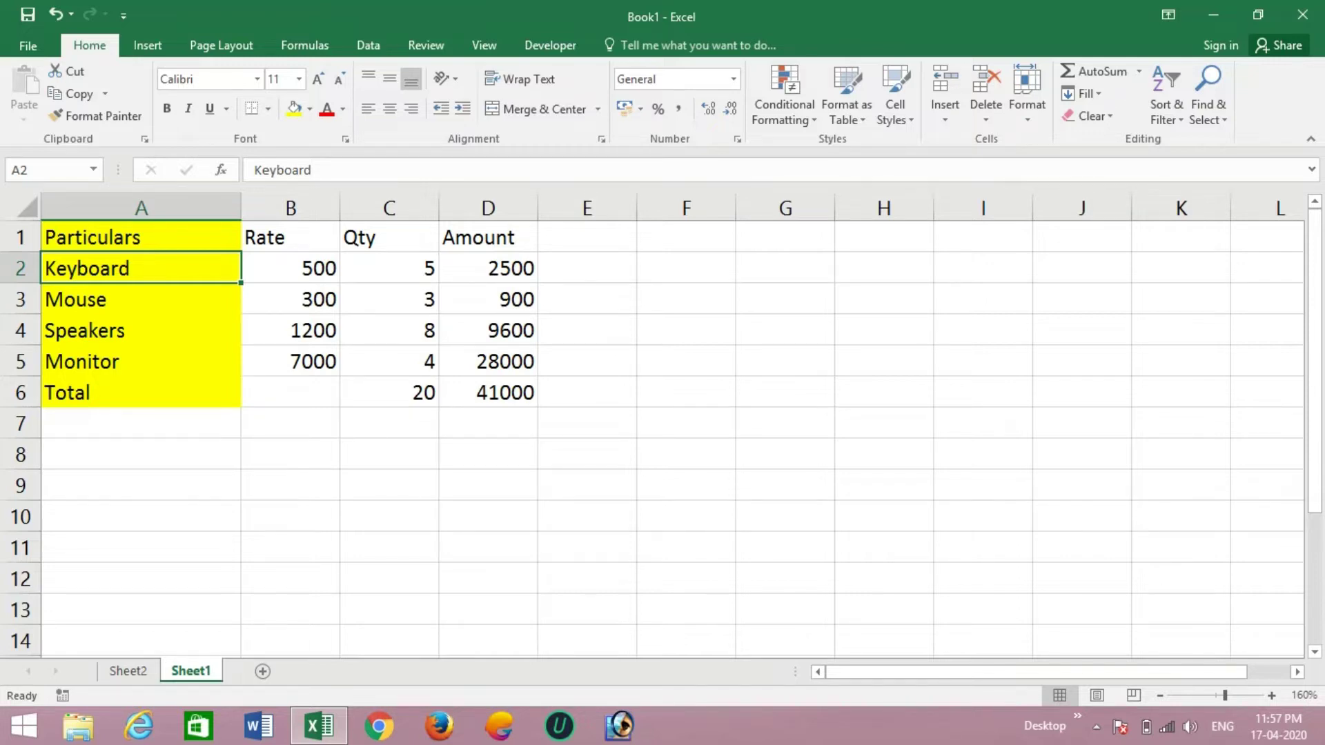
click(140, 237)
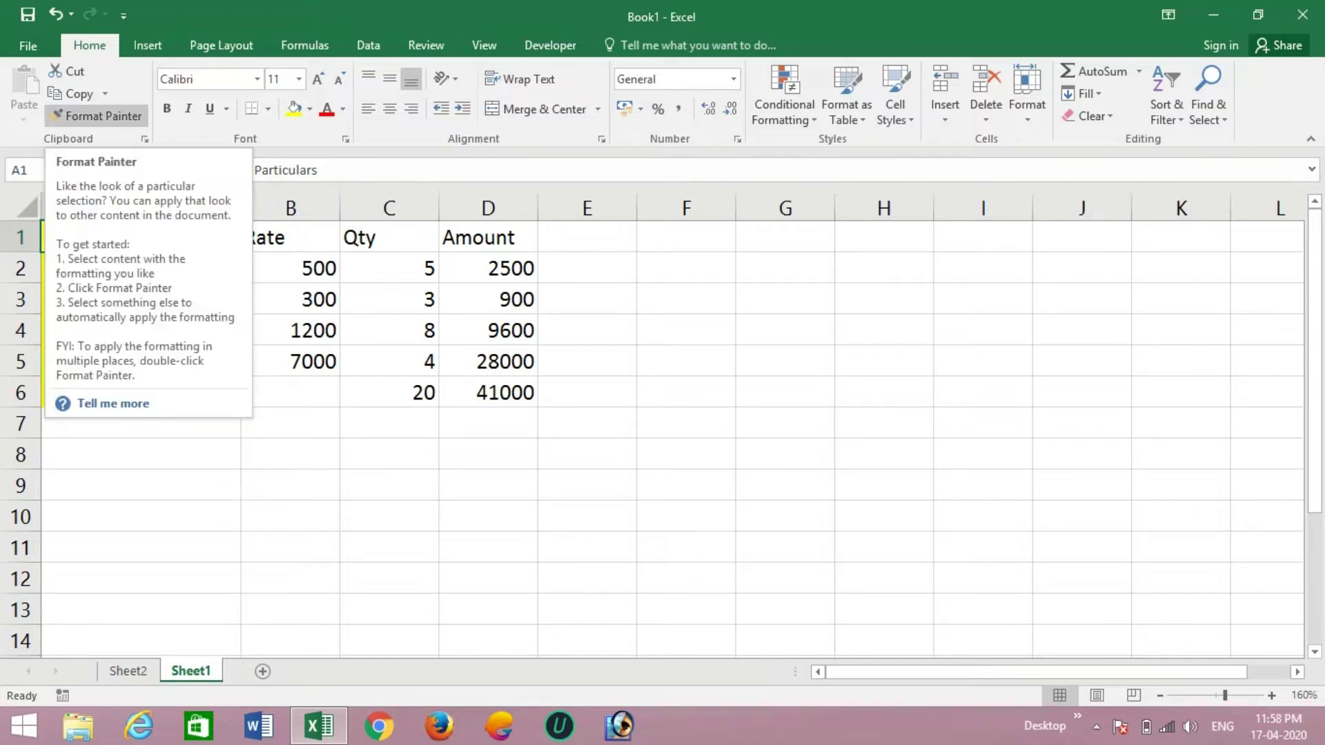
- Copy A1's yellow fill onto D1:D6 with Format Painter
click(96, 115)
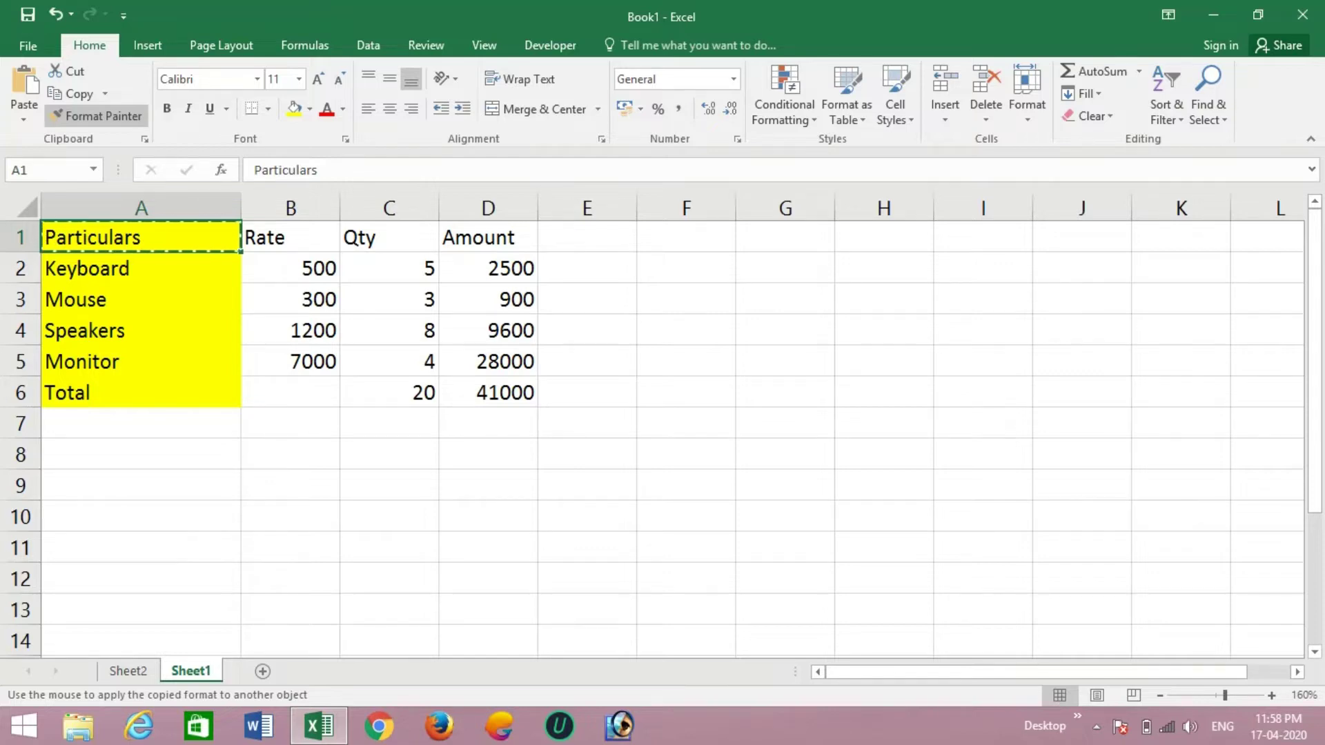
drag(488, 237, 488, 393)
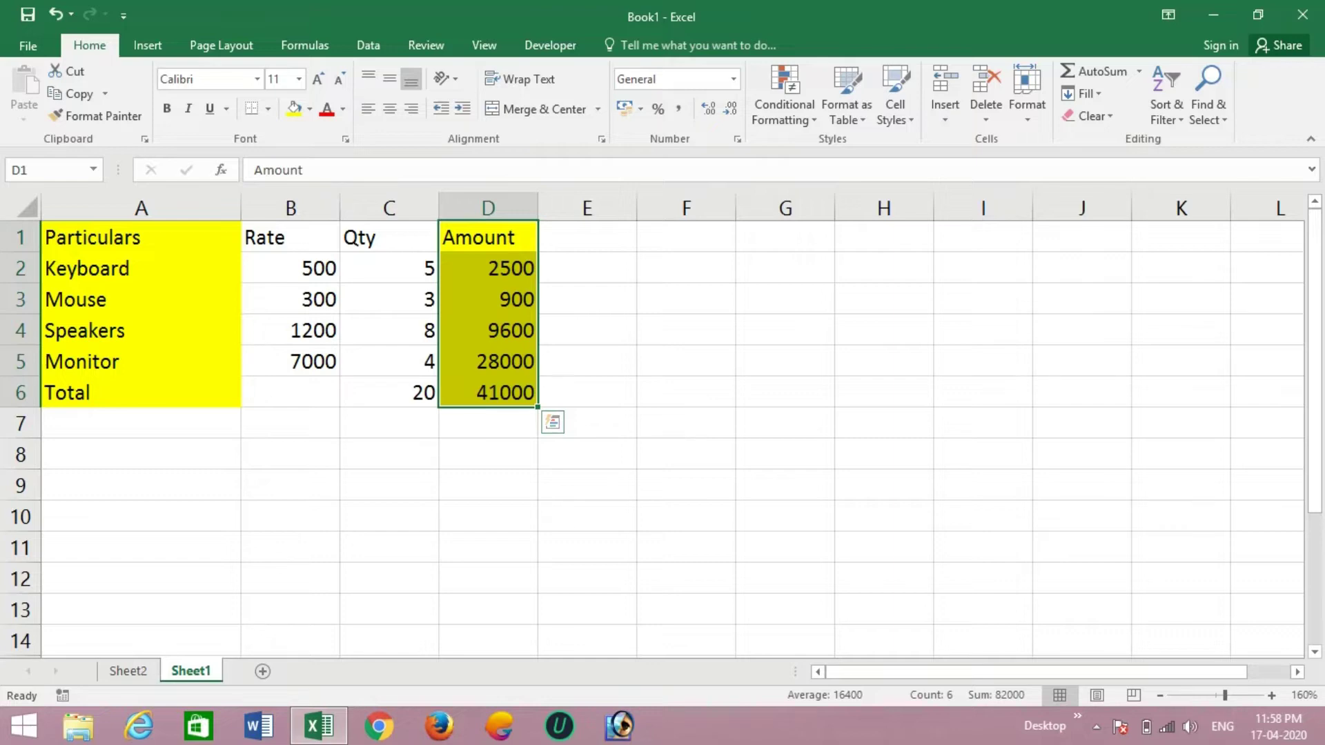
click(488, 268)
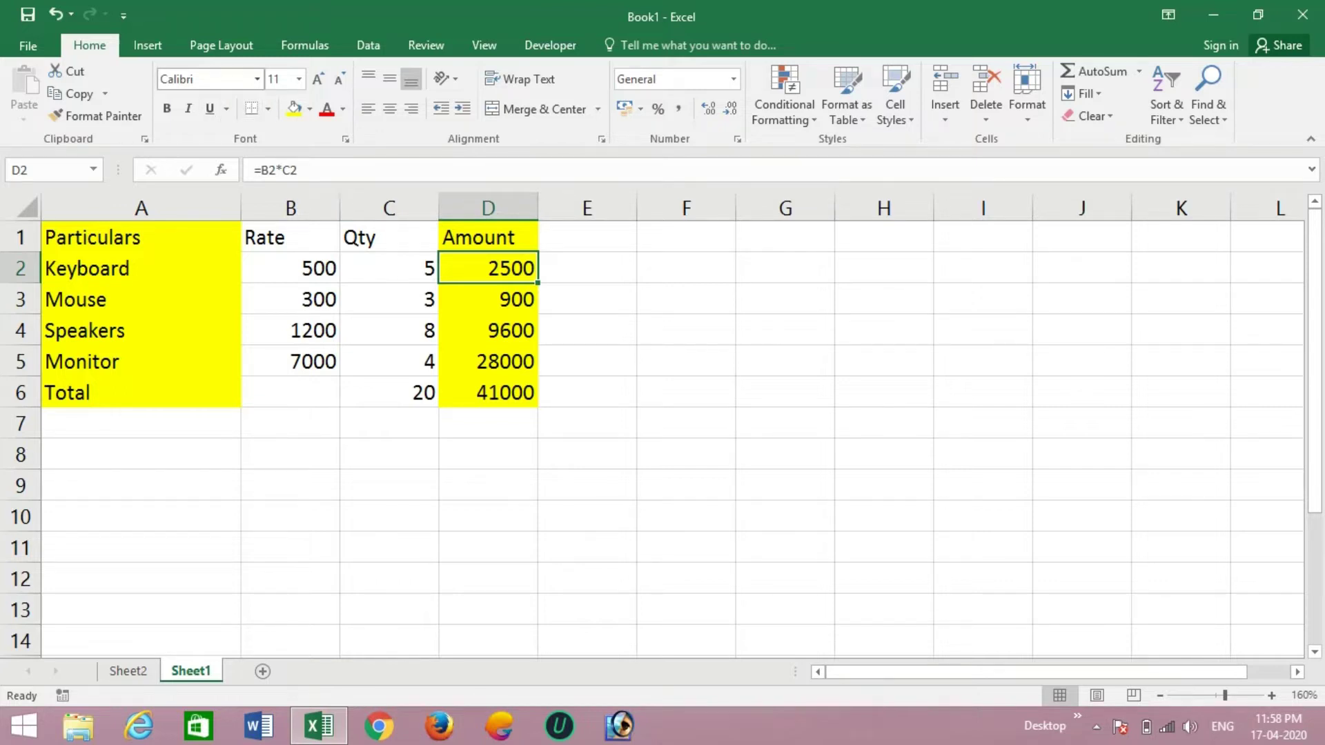
- Look at the font list and border options without changing anything, then select D4
click(256, 79)
click(257, 79)
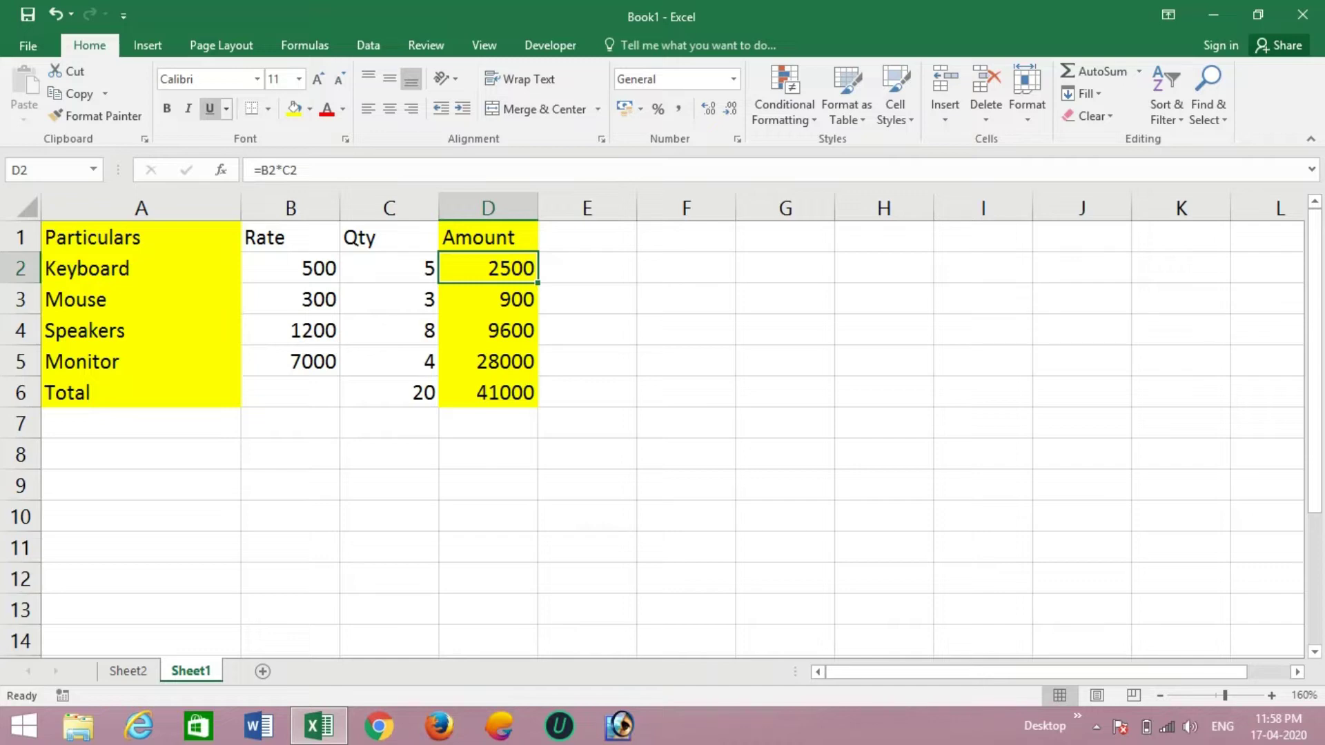
click(268, 108)
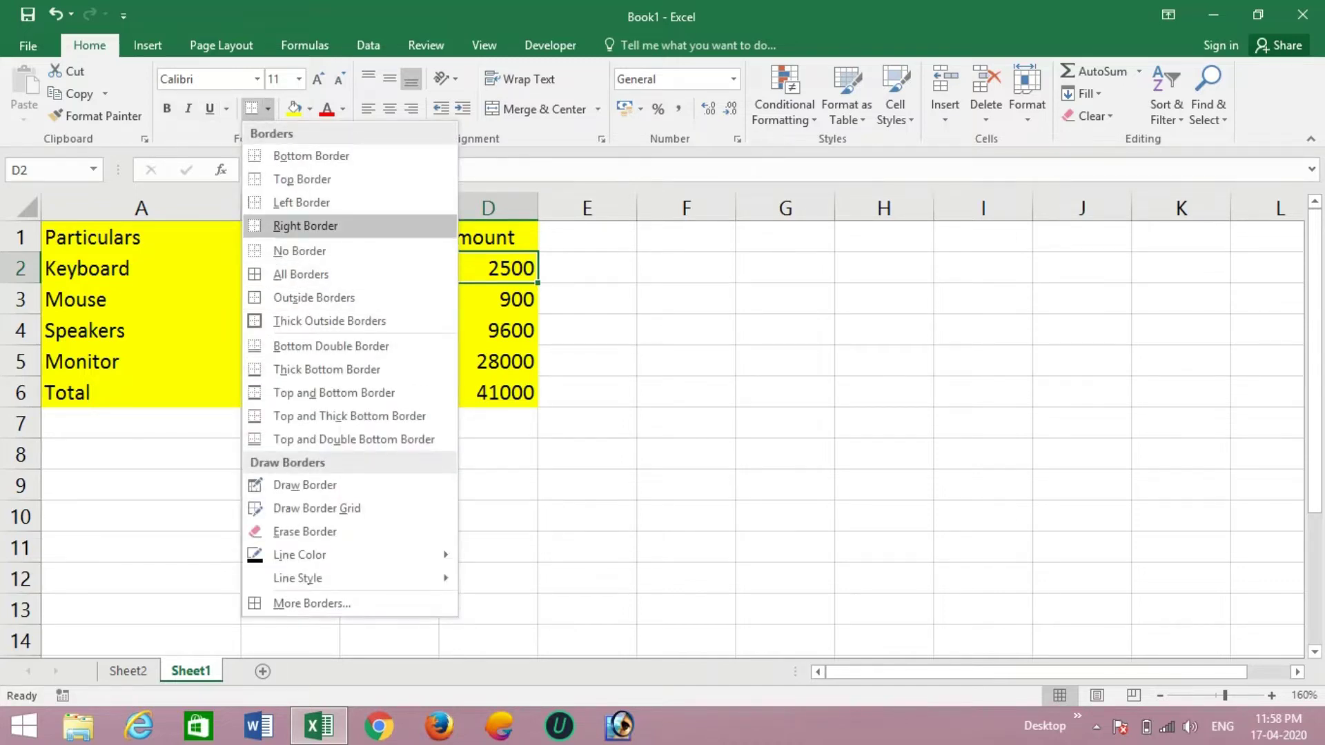
key(Escape)
click(488, 330)
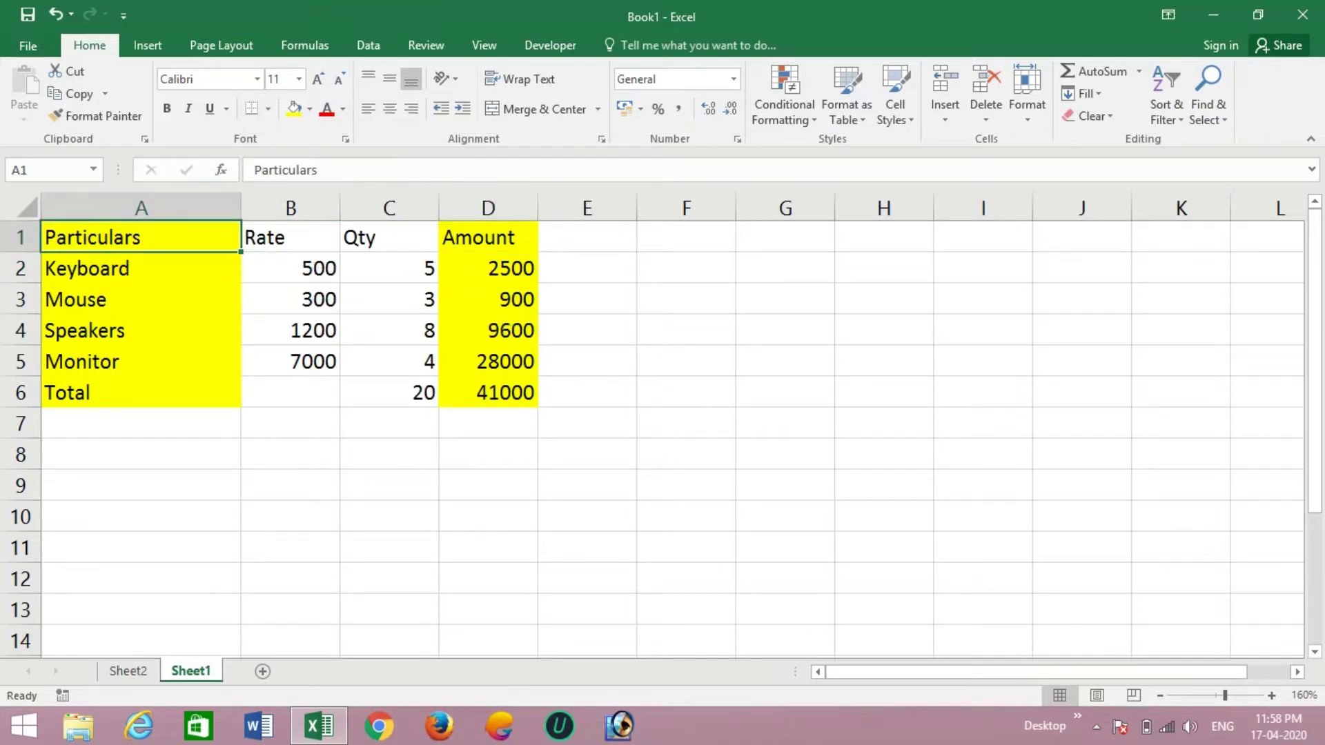
- Apply All Borders to the table range A1:D6
drag(141, 237, 490, 392)
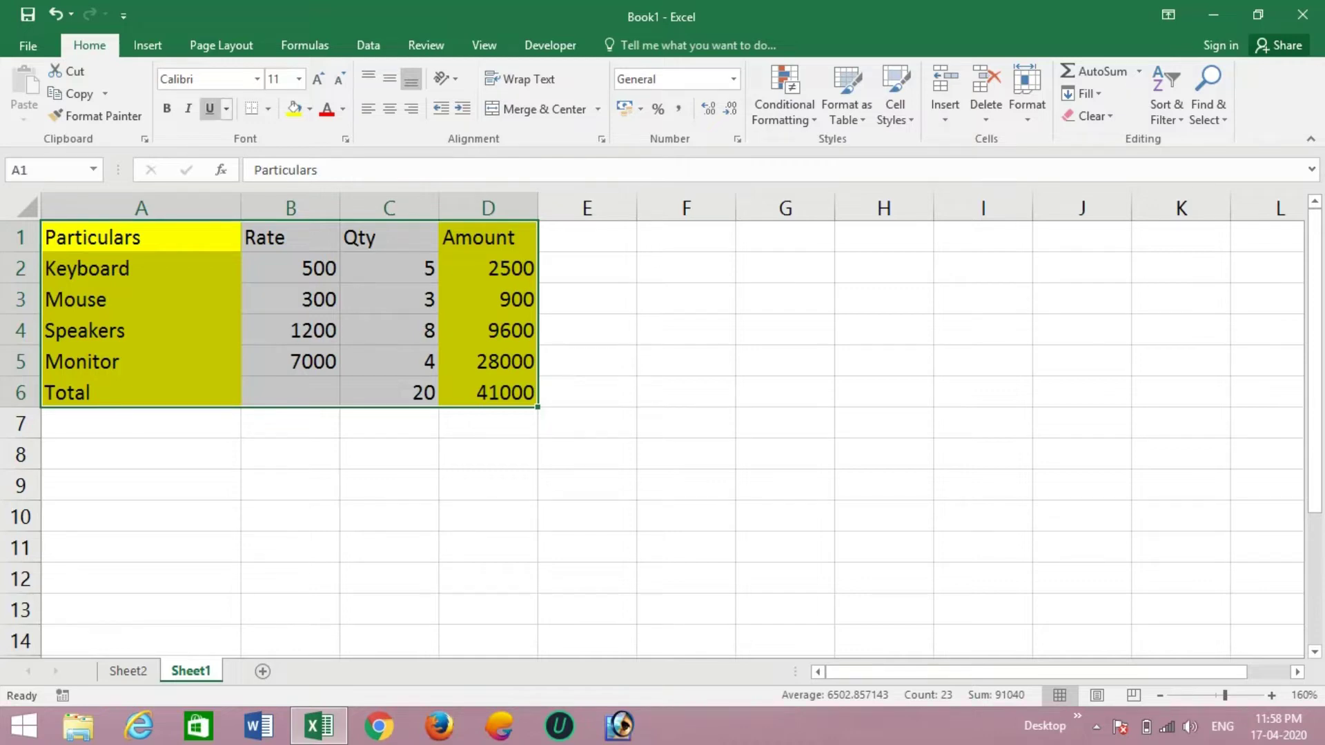
click(267, 108)
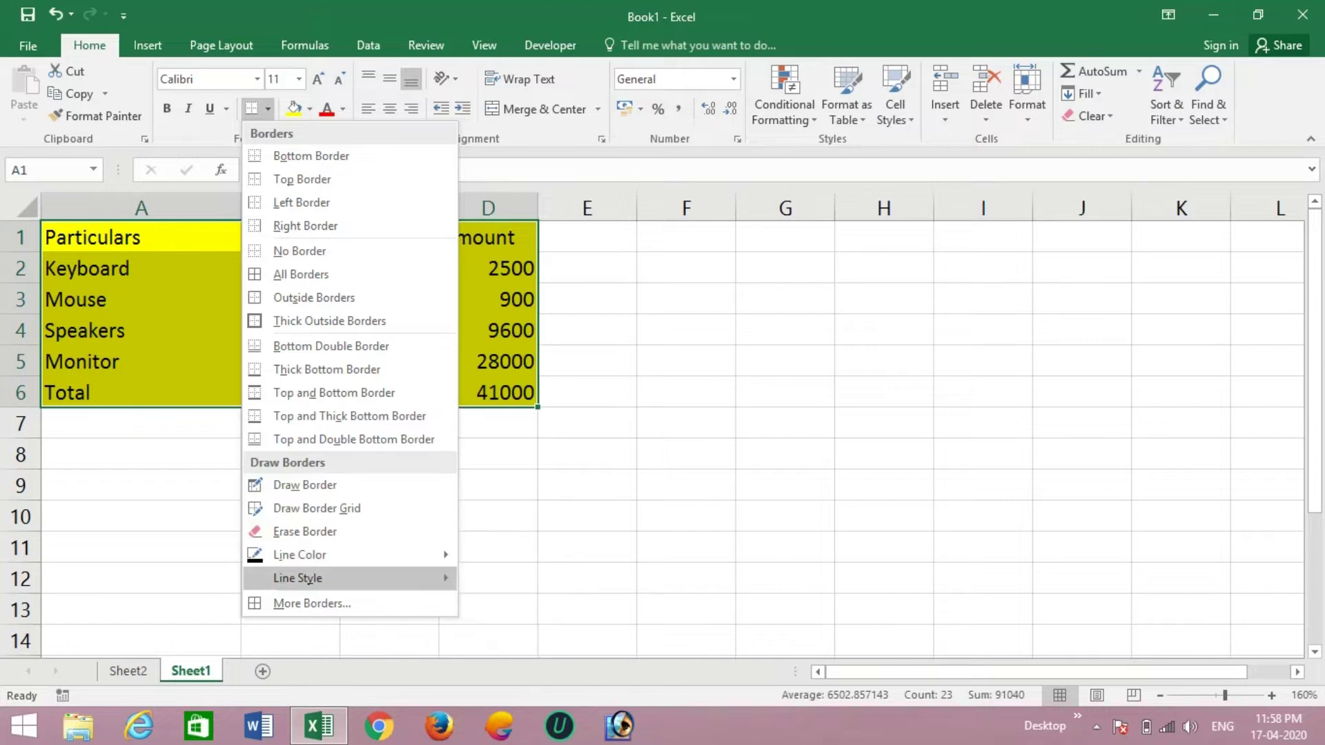
mouse_move(297, 578)
mouse_move(297, 555)
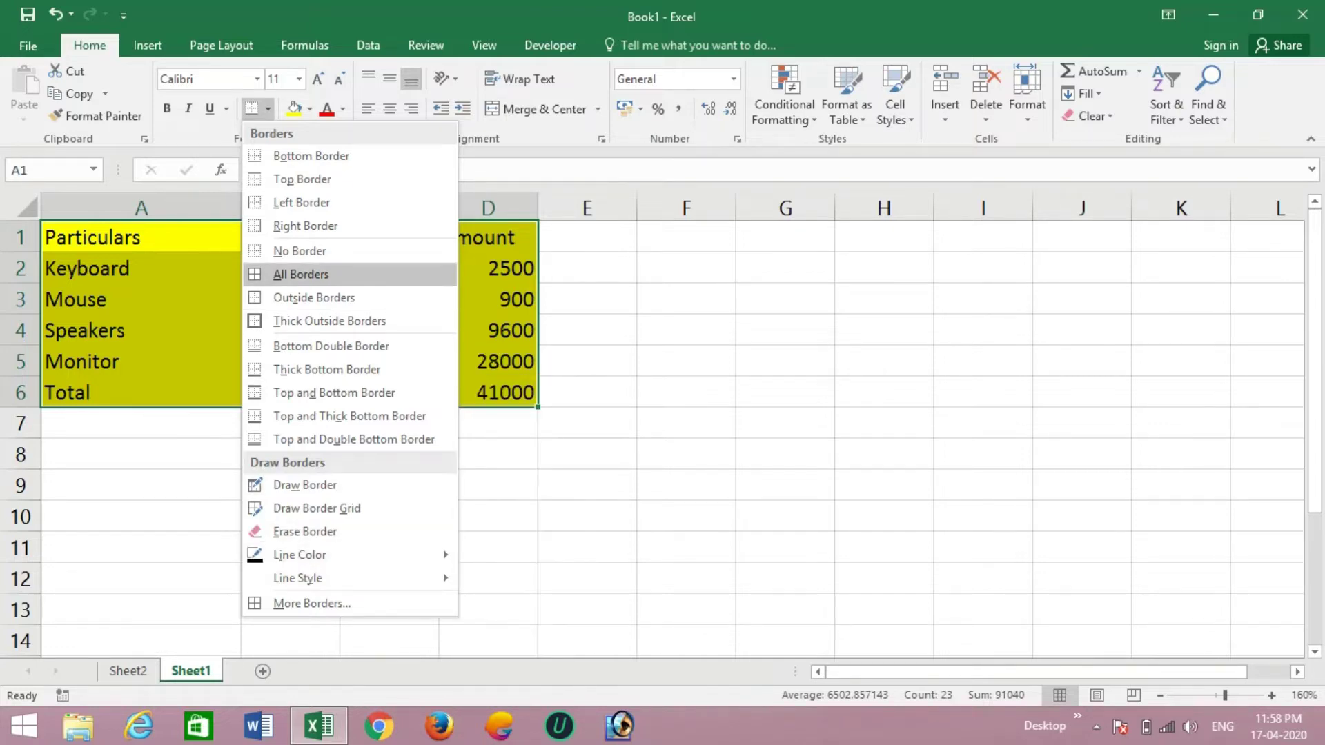
click(301, 275)
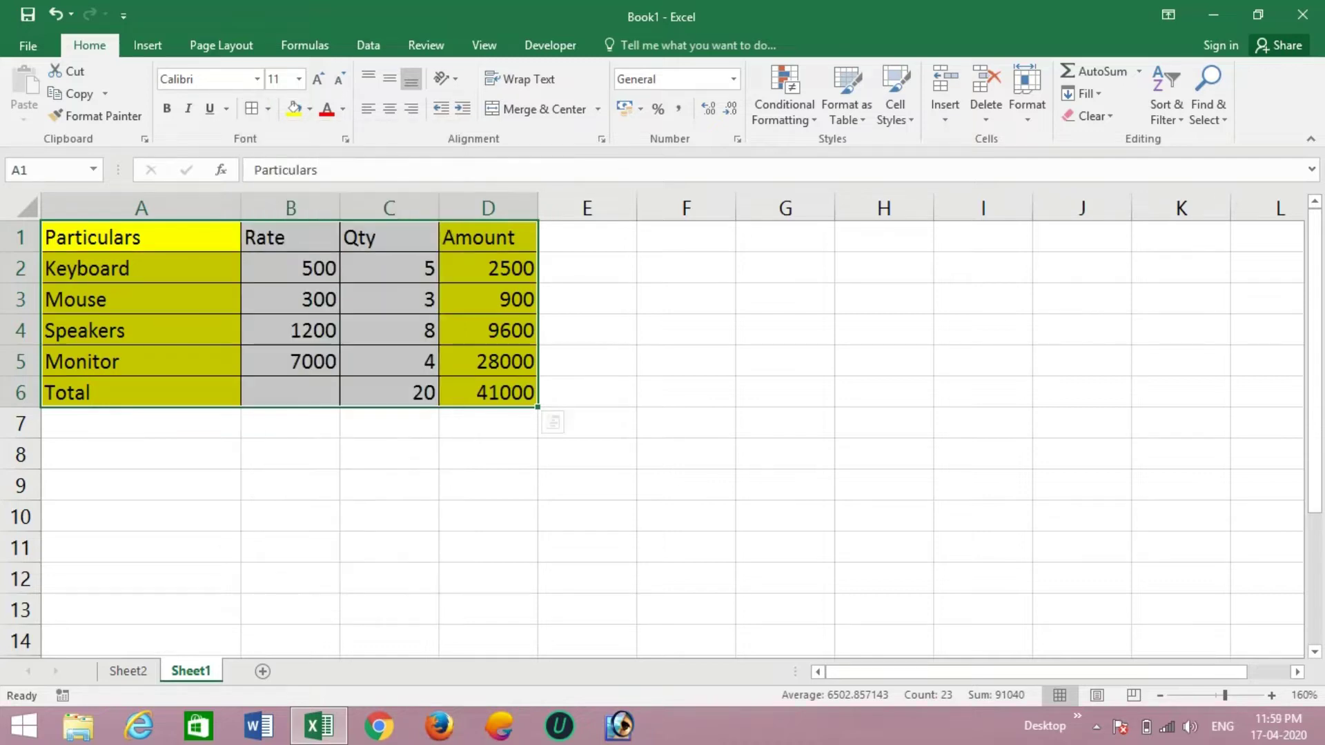
click(389, 299)
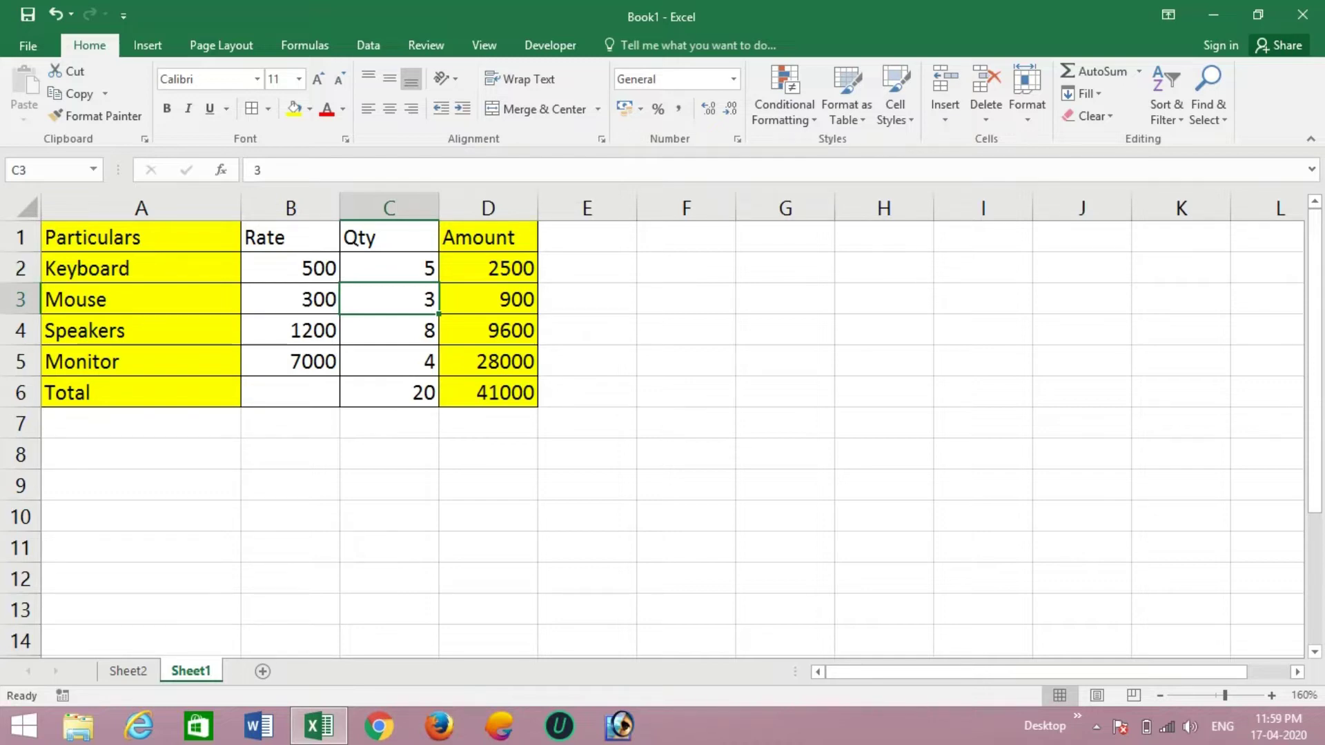
- Make row 1 taller and middle-align the Particulars heading in A1
drag(21, 253, 21, 277)
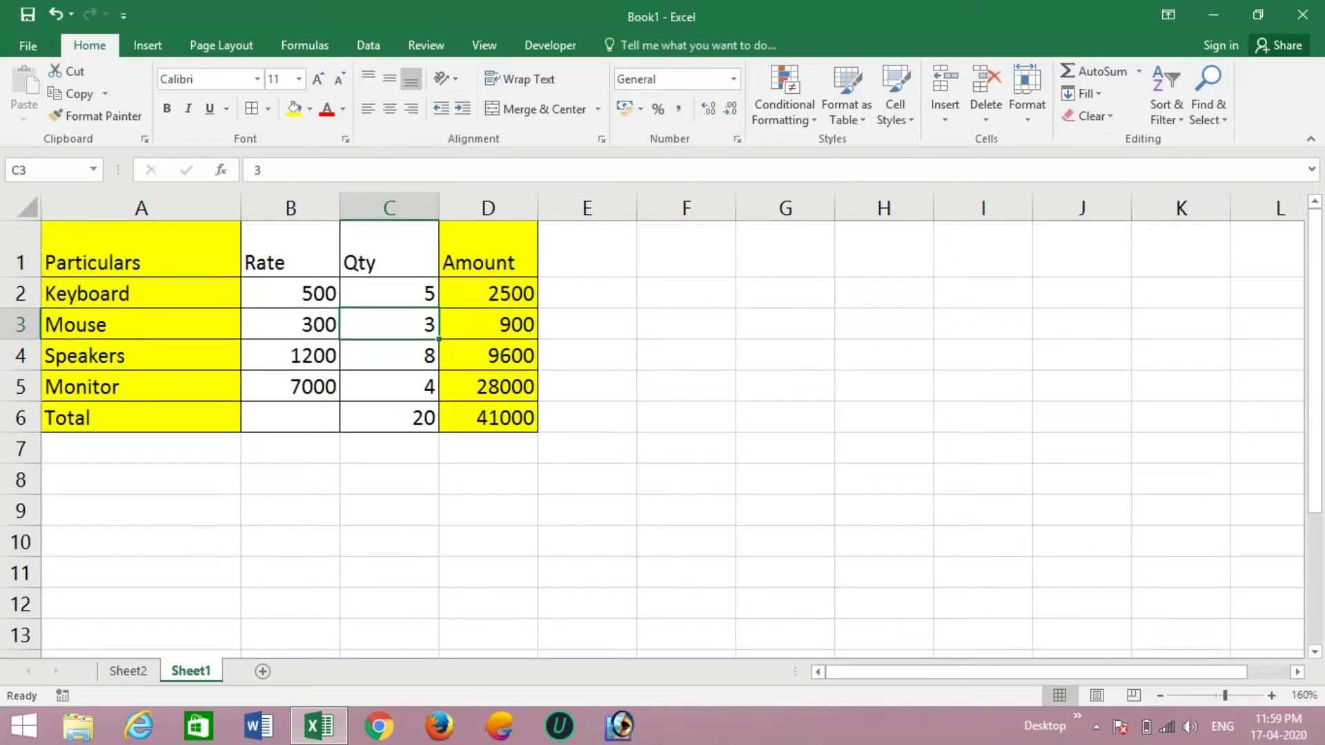
click(141, 250)
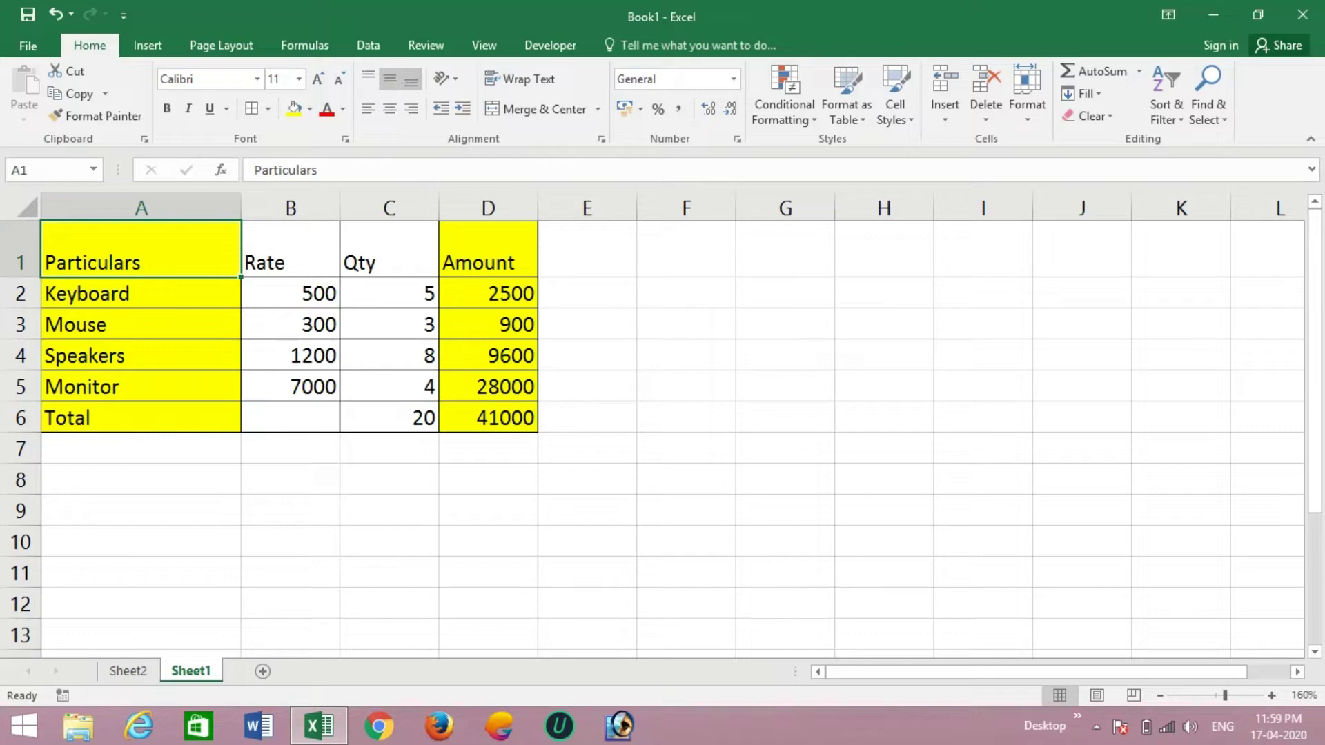
click(390, 80)
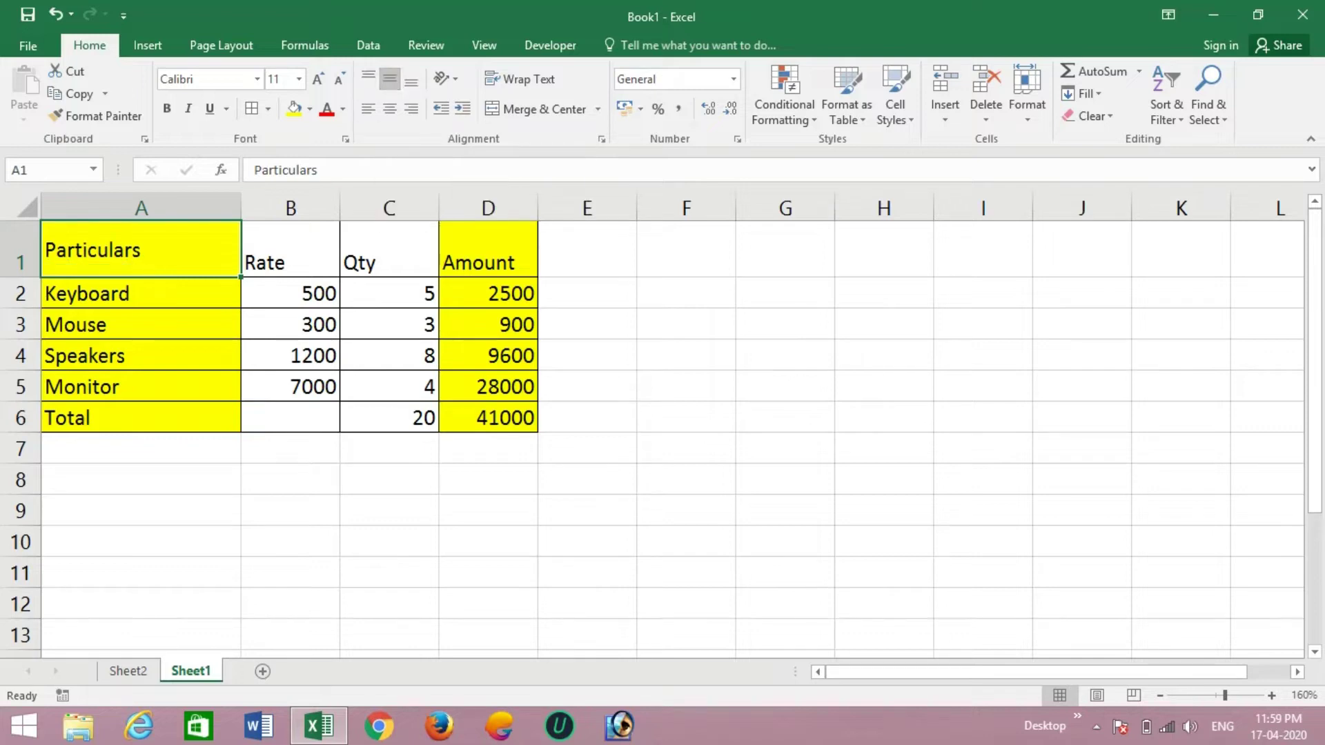
- Middle-align and left-align the header labels across A1:D1
drag(141, 250, 488, 250)
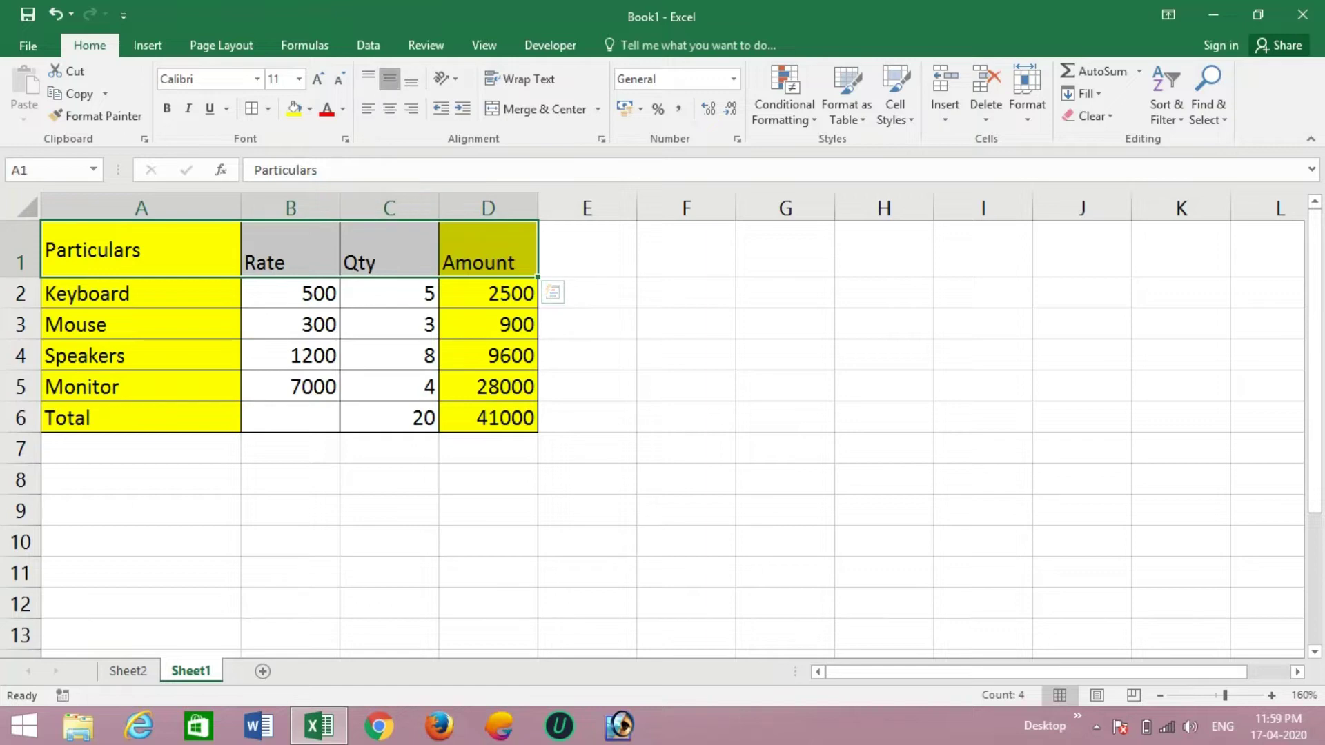
click(412, 79)
click(390, 79)
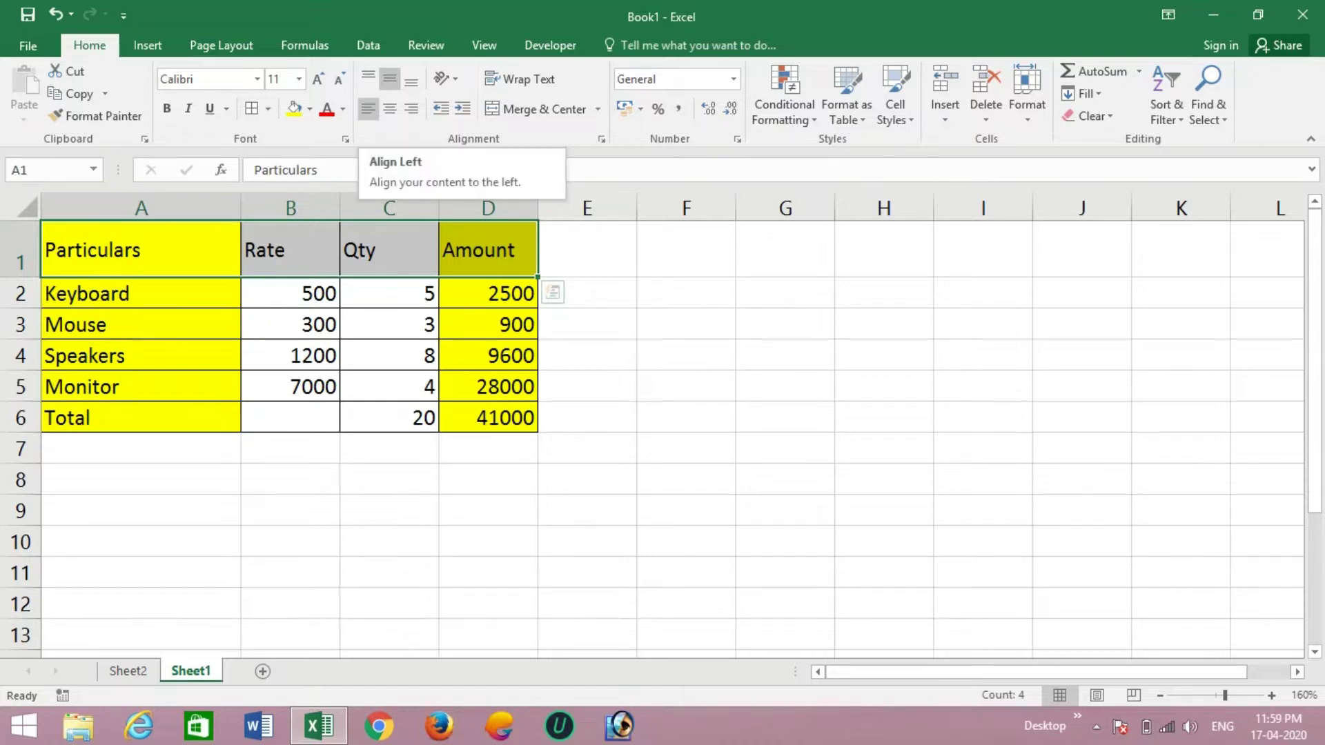
click(368, 109)
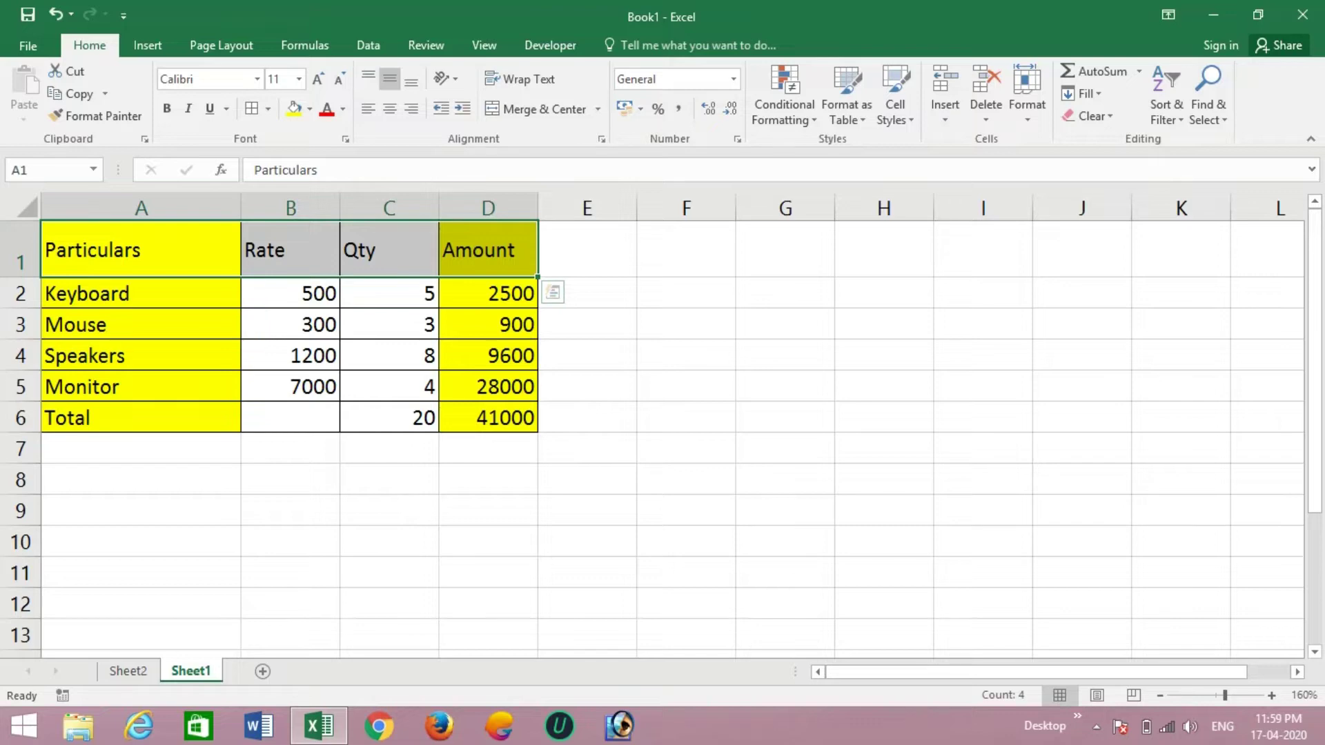
- Try centre, left and right alignment on the 5 in C2, then show orientation options for B1
click(389, 294)
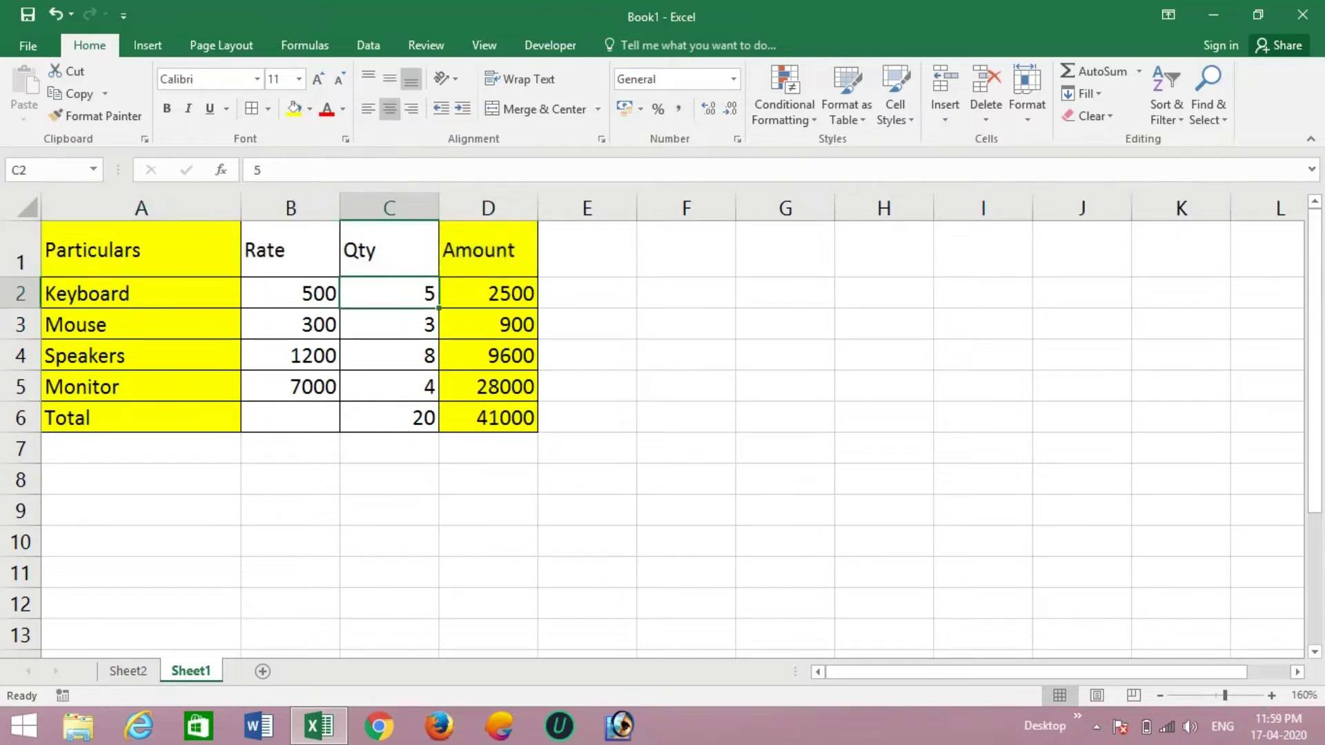
click(389, 108)
click(368, 108)
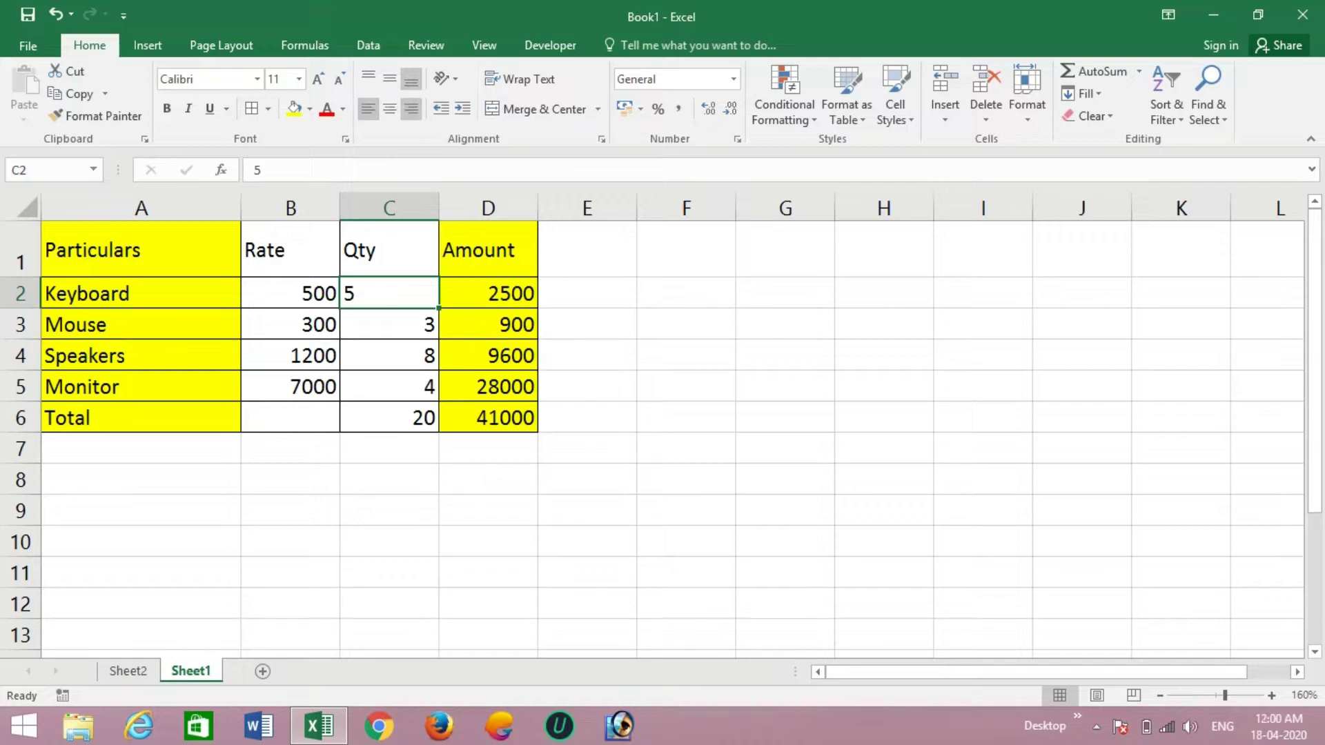
click(411, 109)
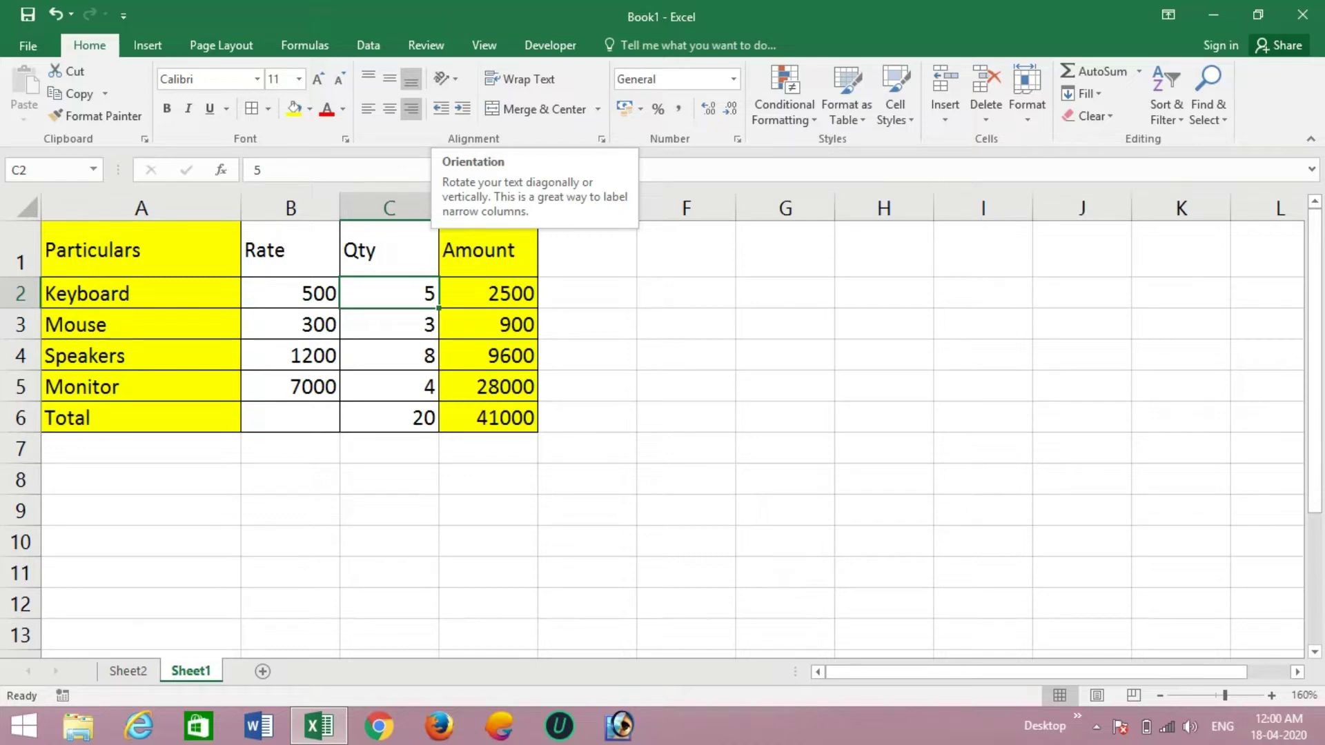
click(291, 250)
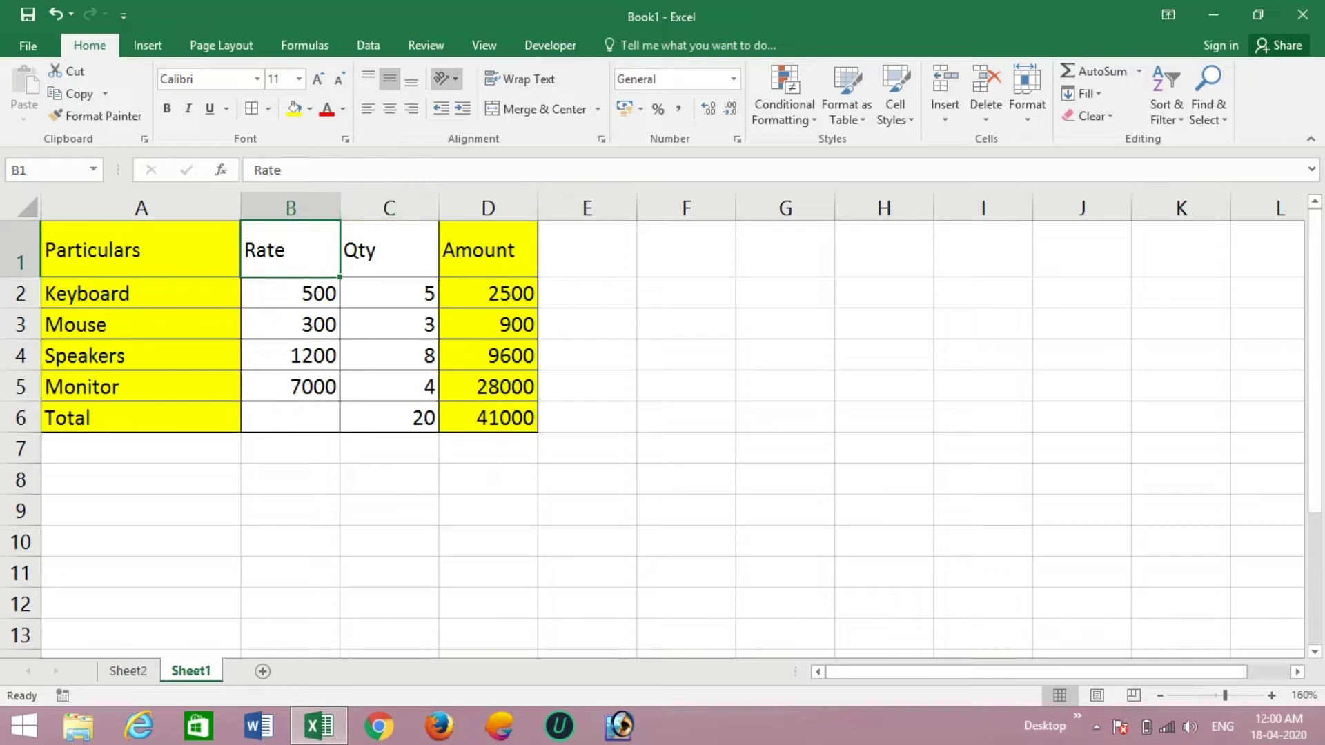
click(445, 78)
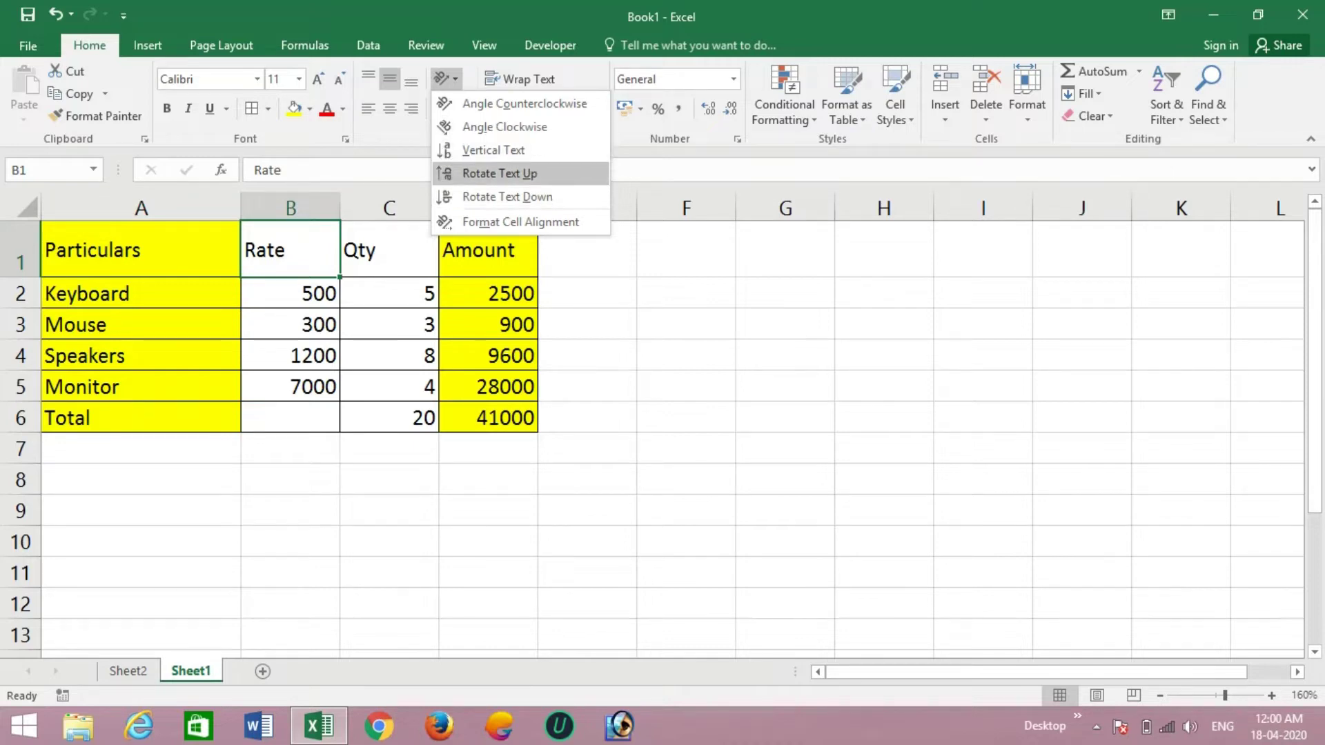
- Rotate the Rate and Qty headings in B1 and C1 to read upward
click(500, 173)
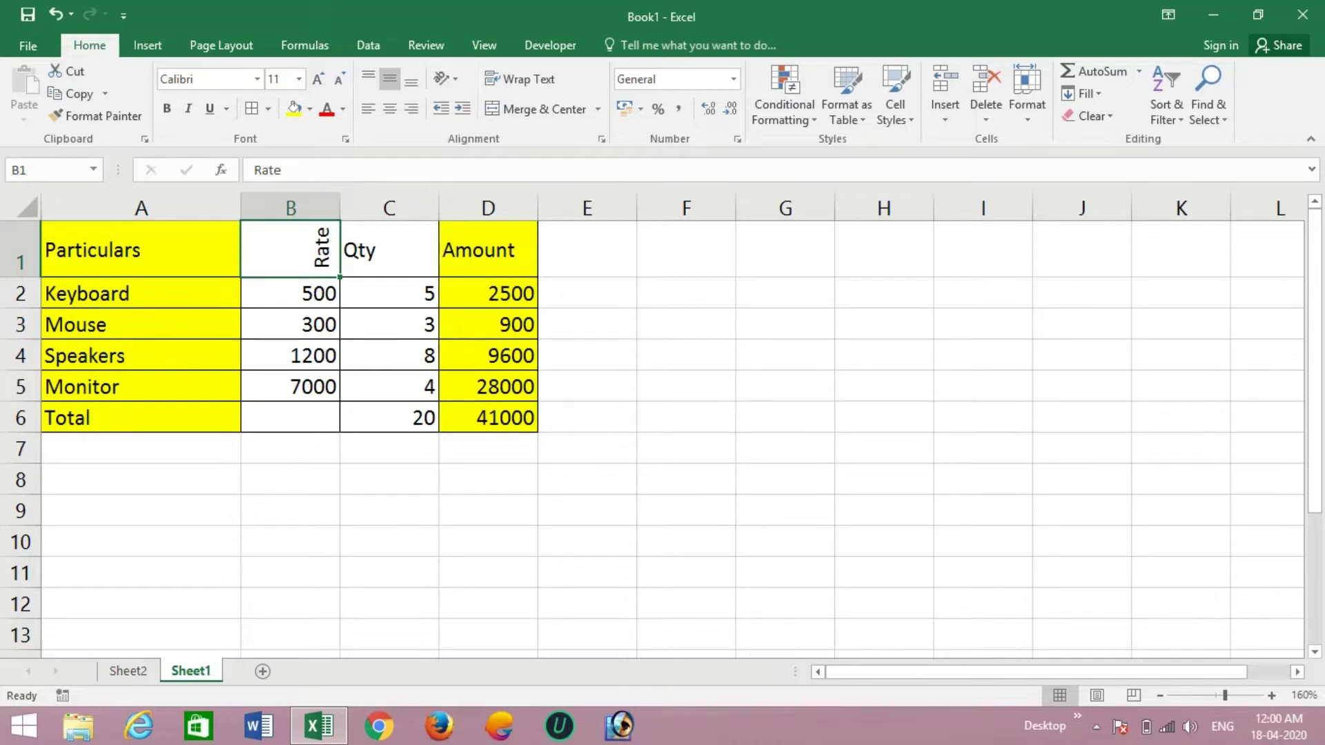
click(389, 250)
click(445, 78)
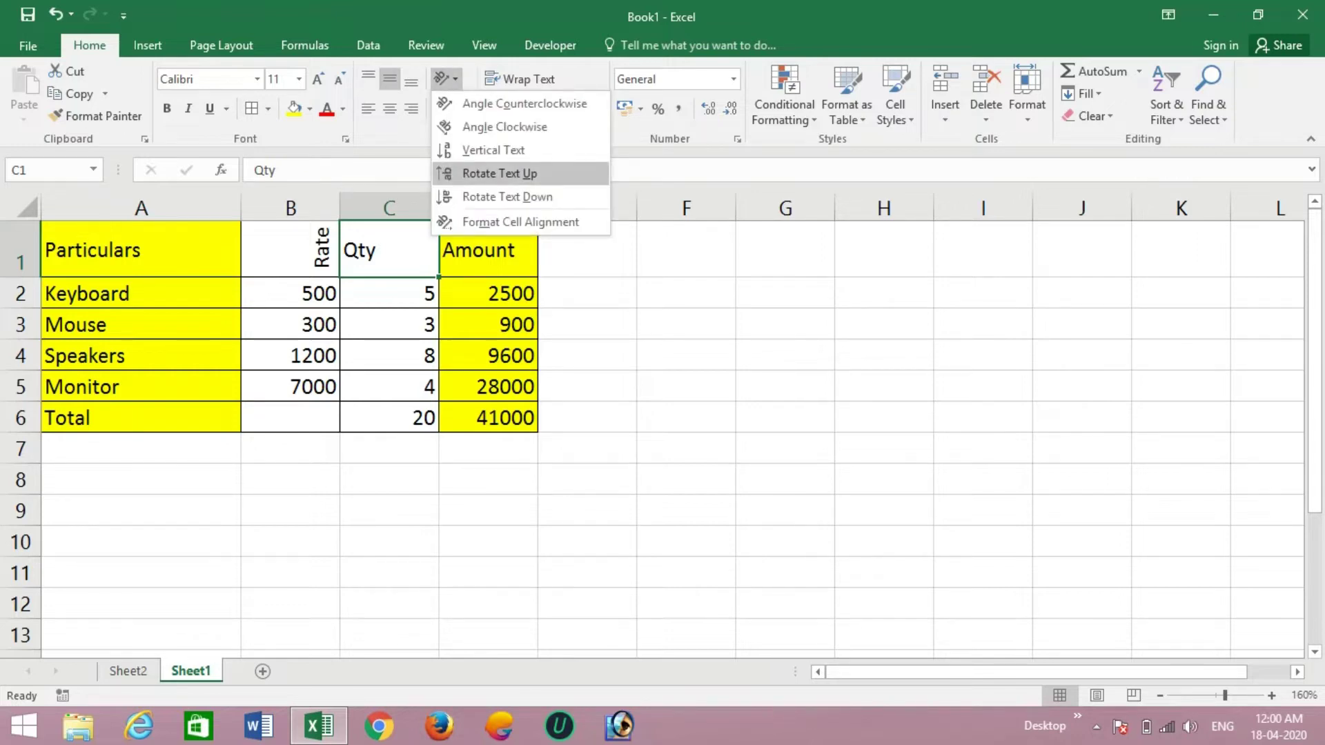
click(500, 173)
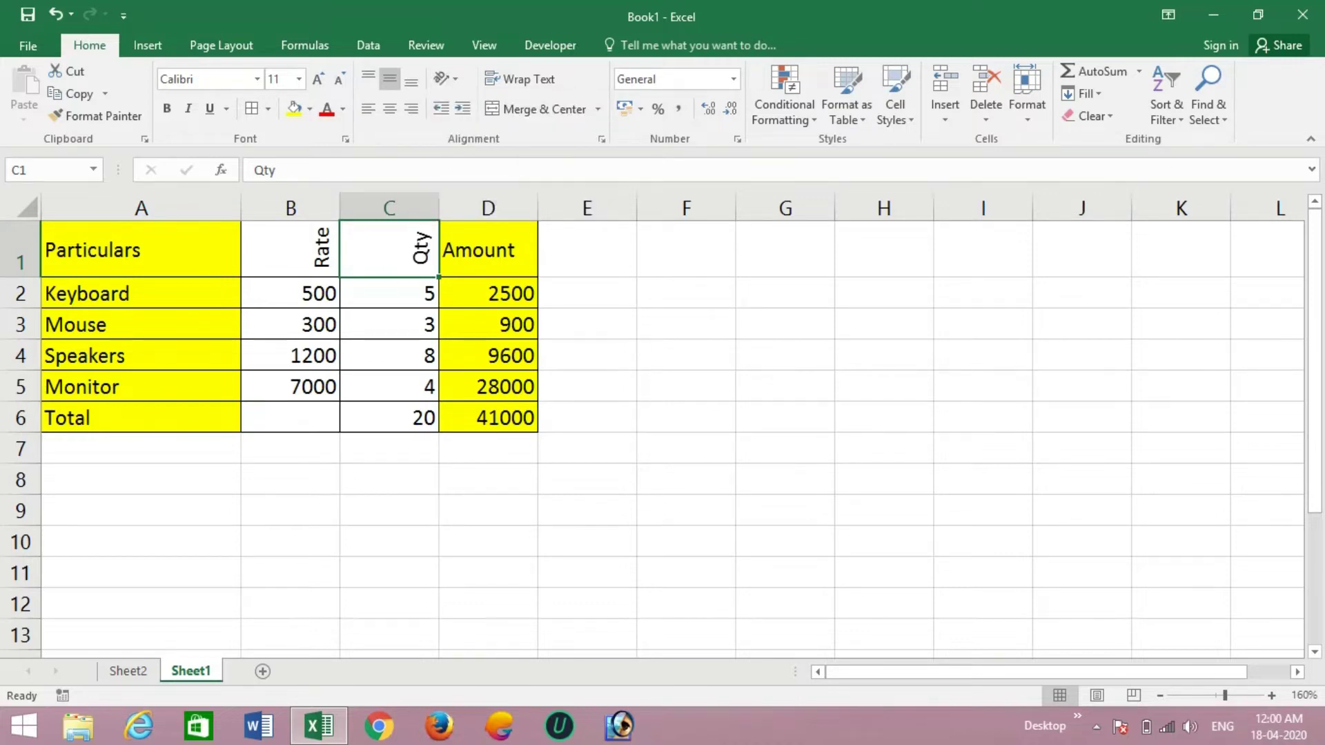
- Angle the Particulars heading counterclockwise, then return it to horizontal
click(141, 250)
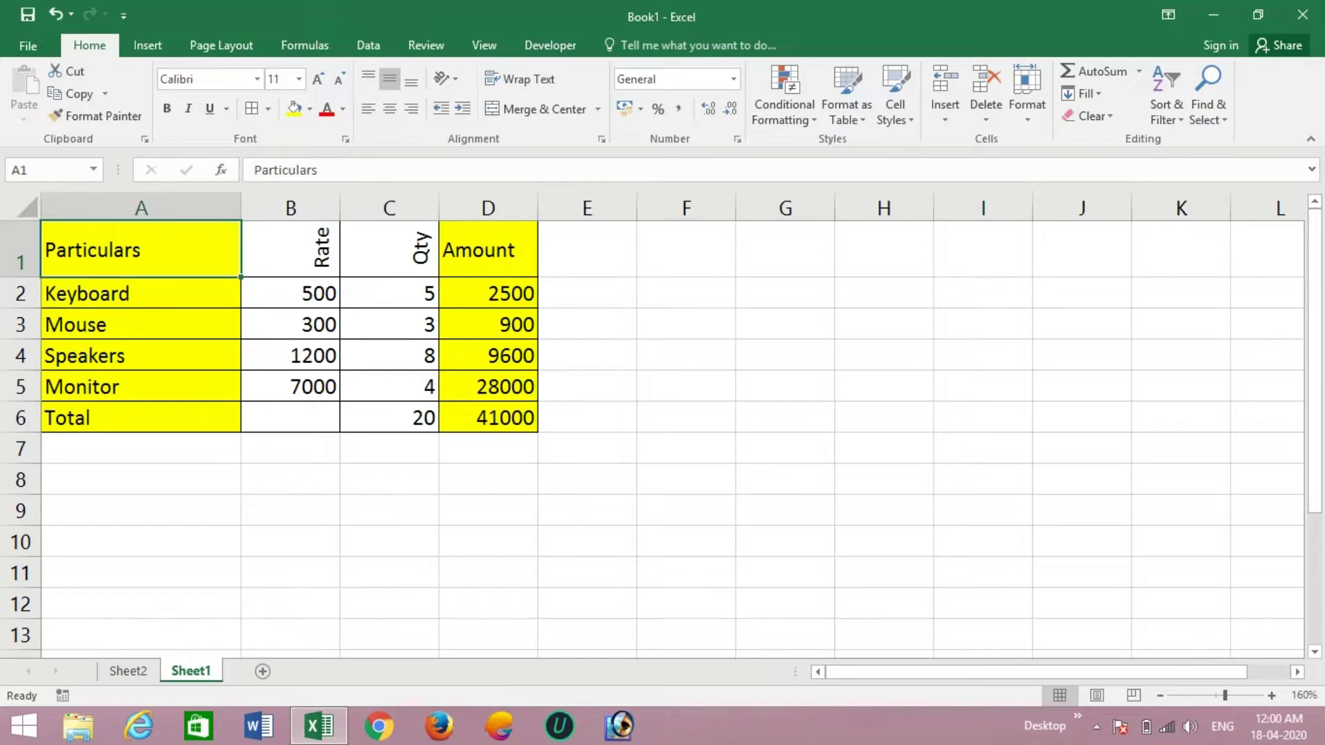
click(447, 80)
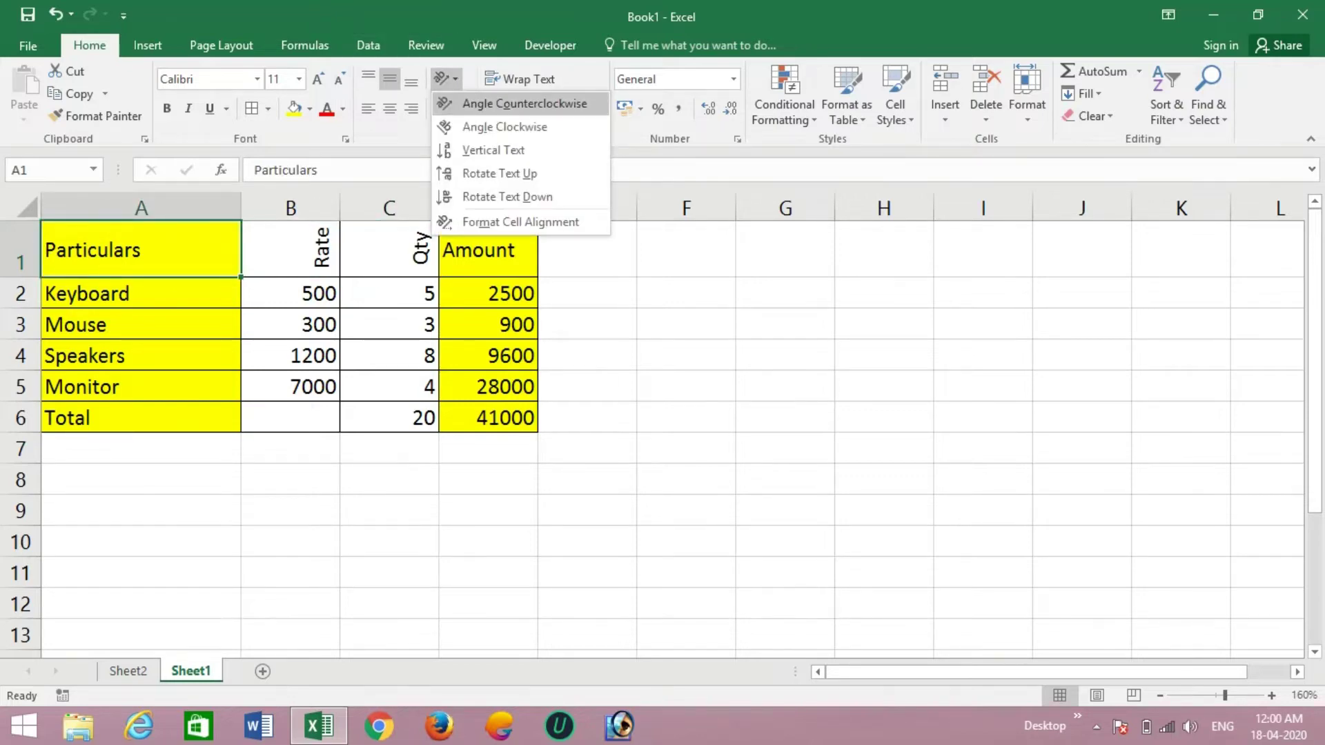
click(525, 104)
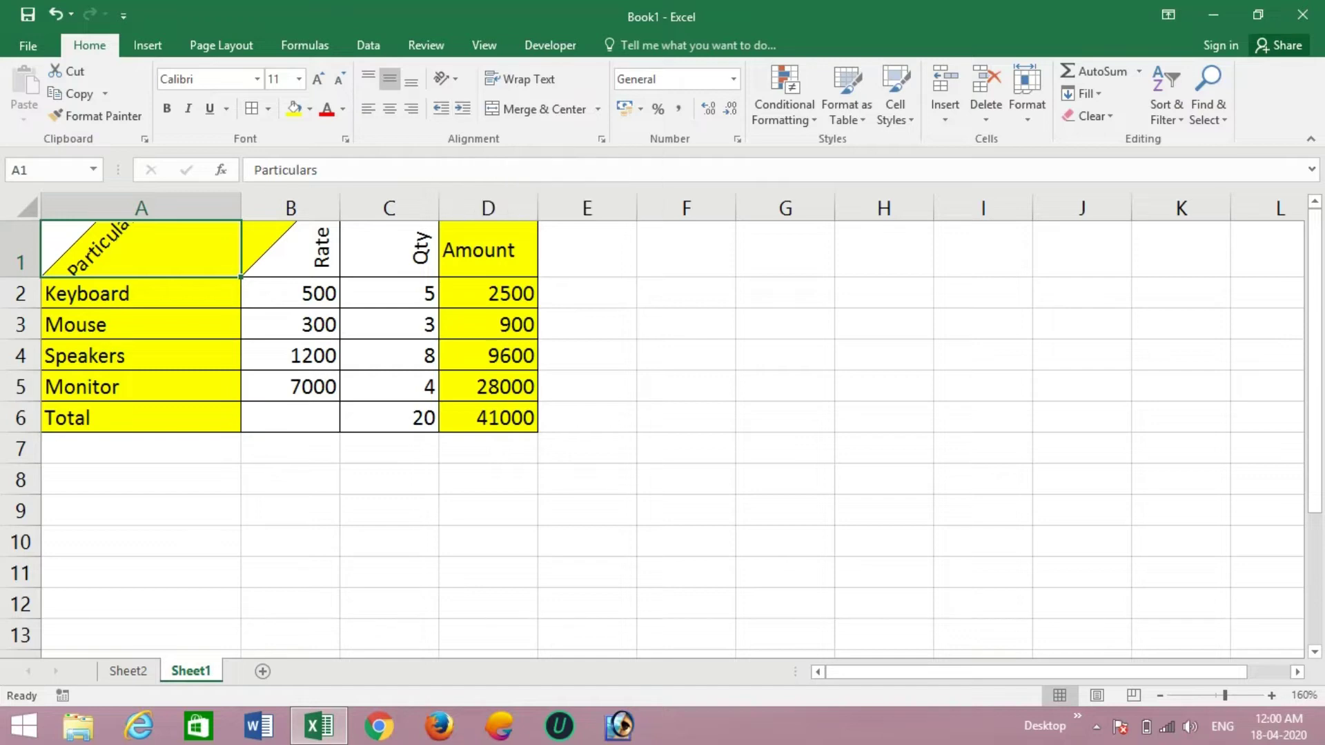
click(291, 324)
click(158, 250)
click(442, 78)
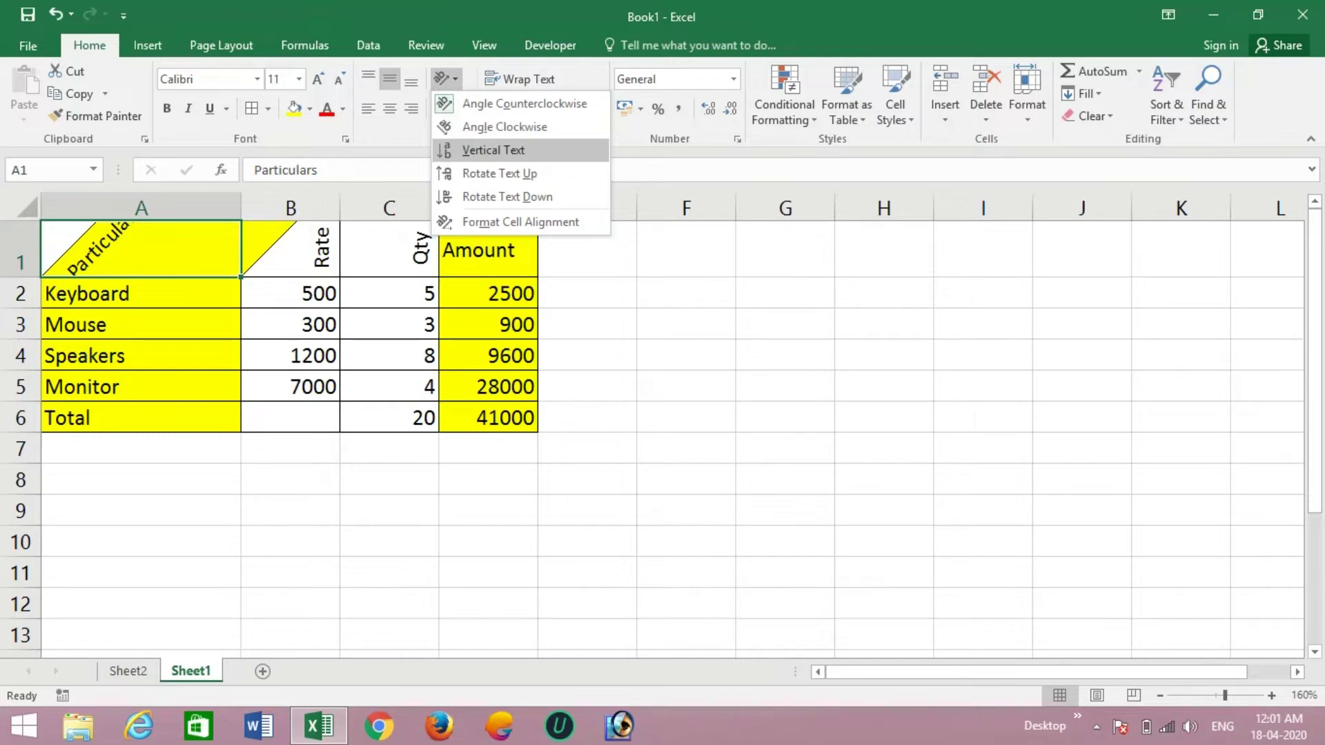
click(525, 104)
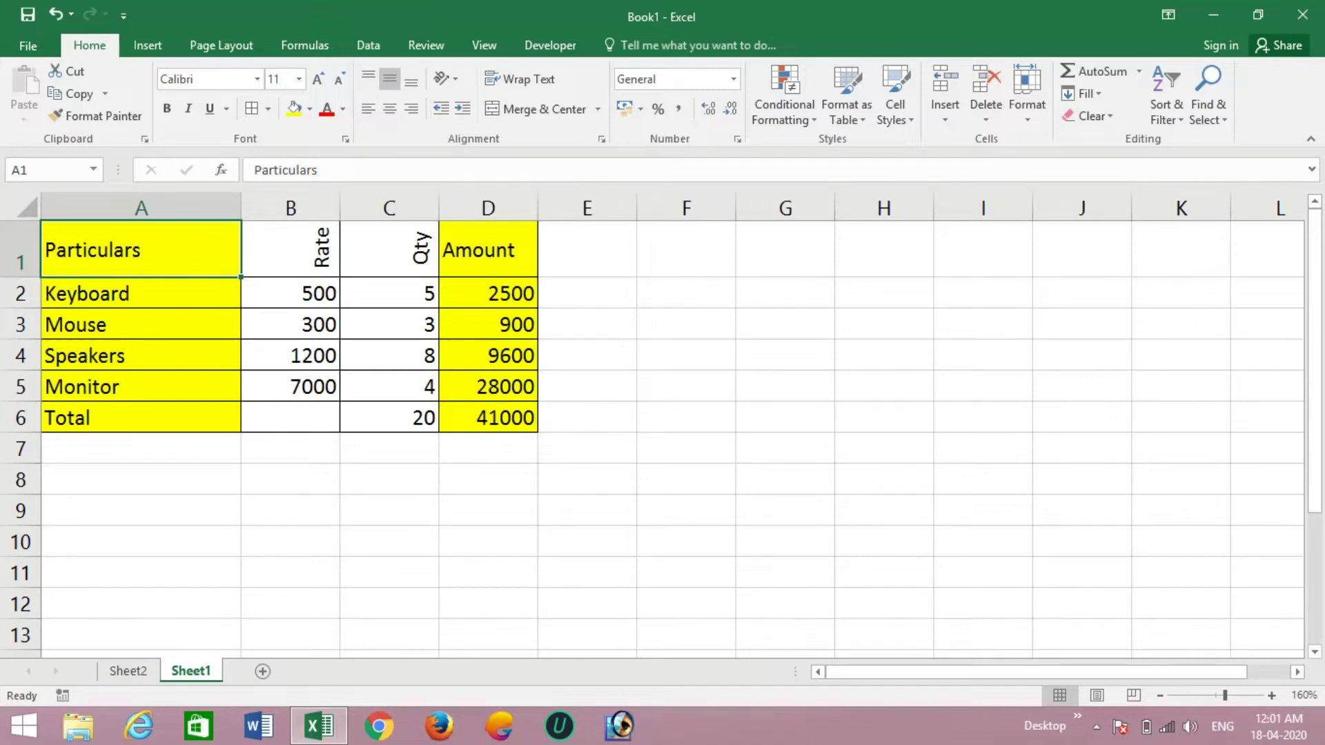
click(141, 293)
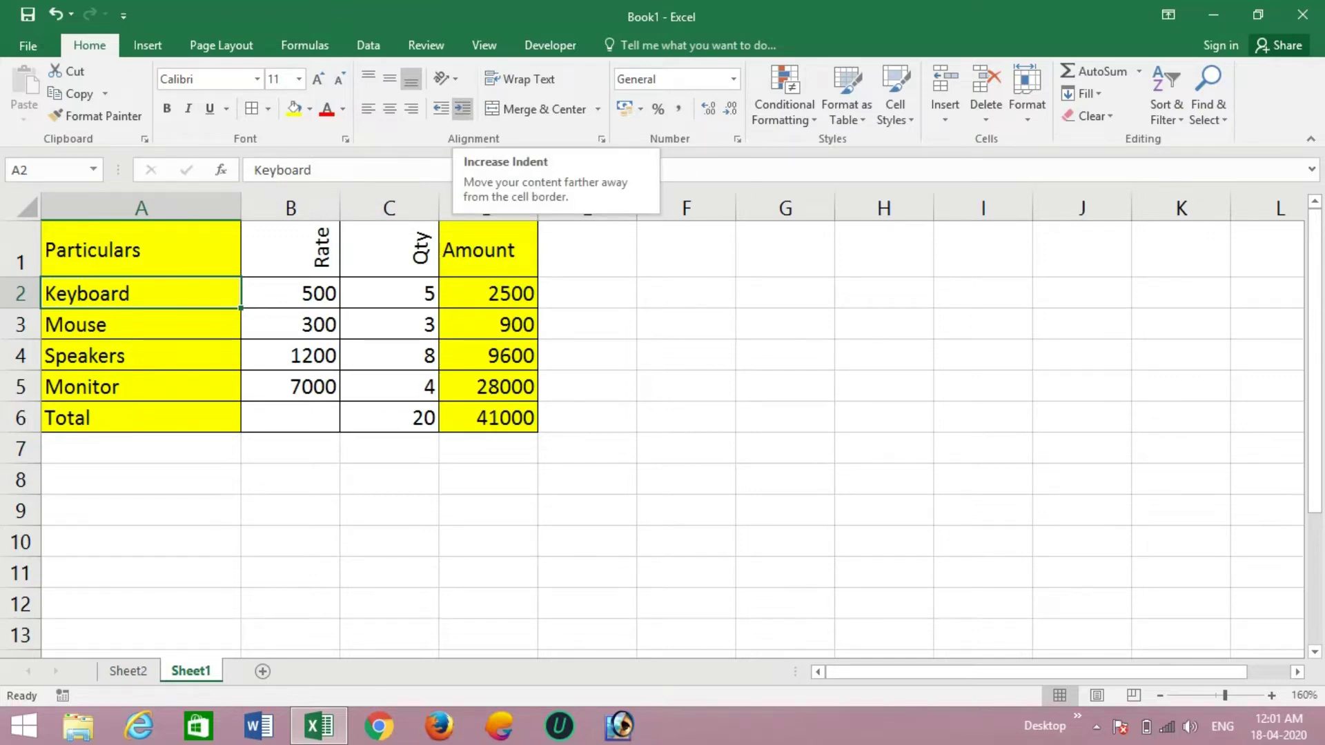
- Indent Keyboard and Mouse in A2 and A3 by two steps each
click(462, 109)
click(462, 109)
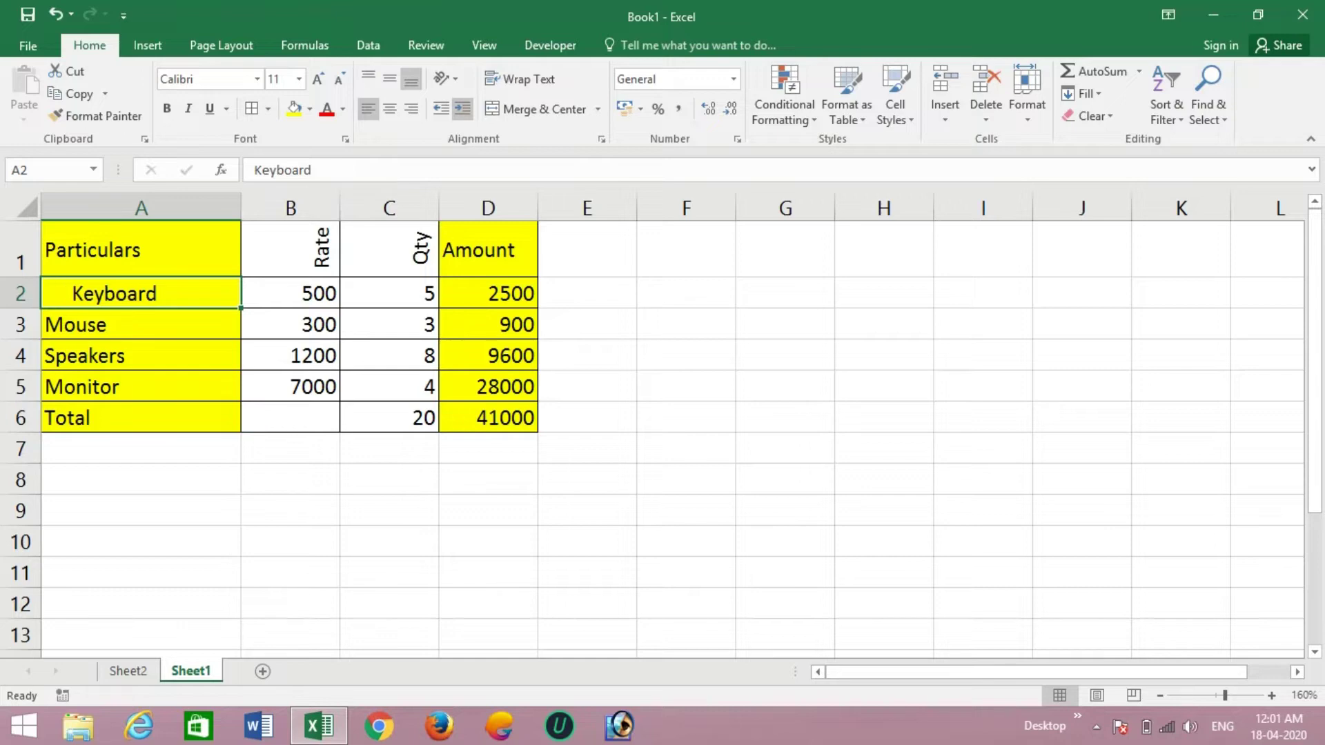
click(141, 324)
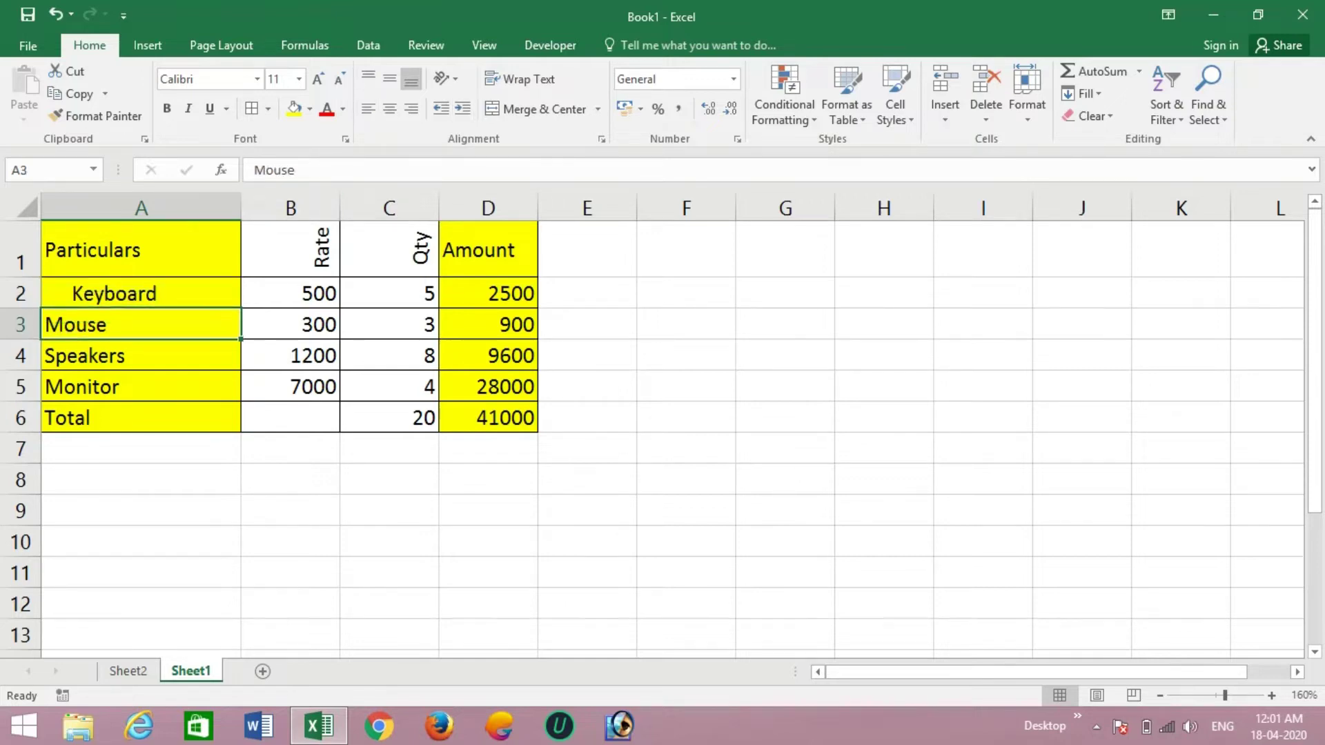
click(463, 108)
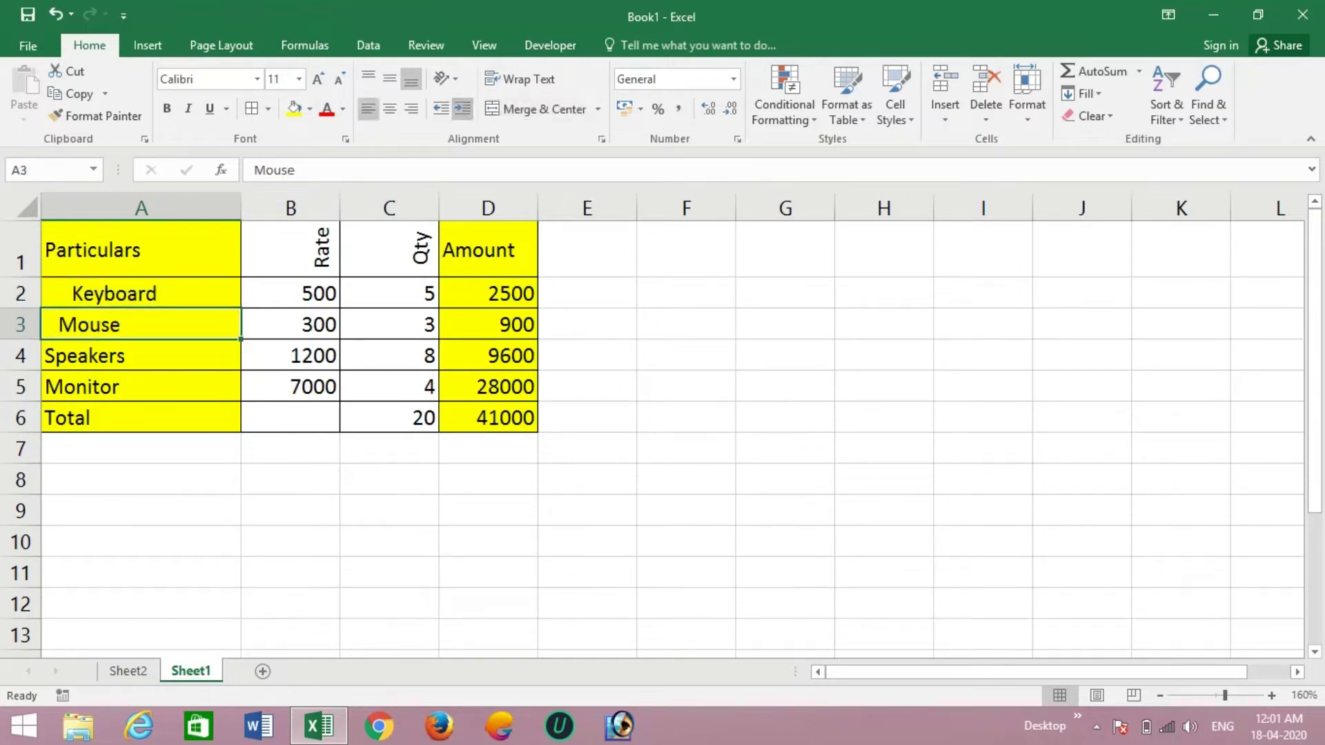
click(462, 109)
- Indent Speakers and Monitor in A4 and A5 by two steps each
click(141, 356)
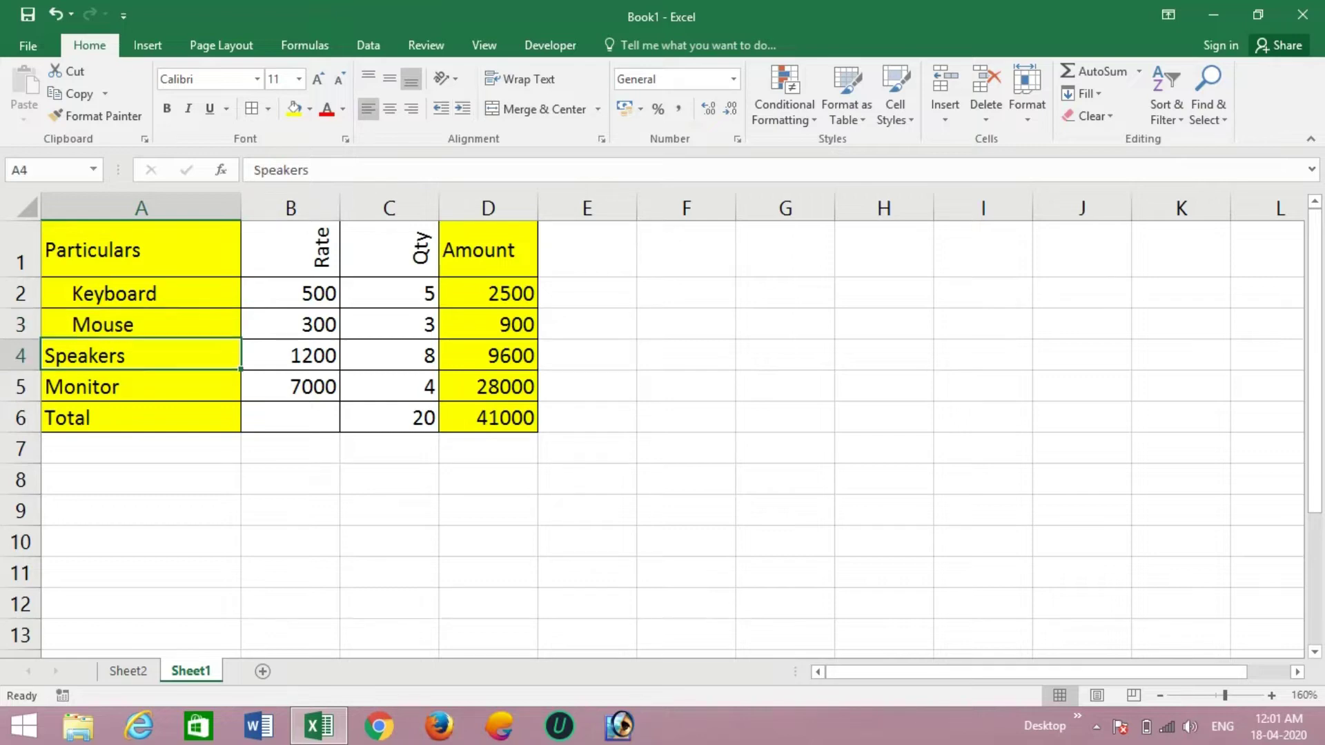
click(462, 108)
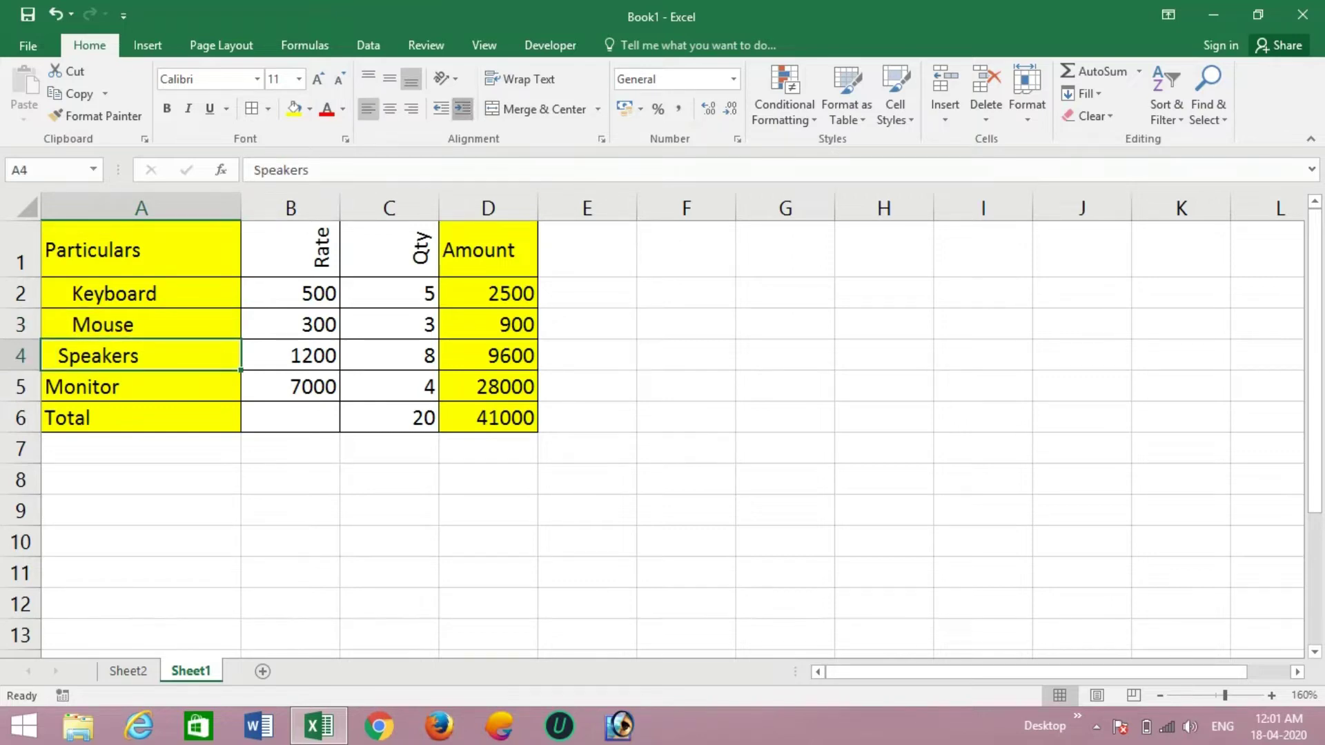
click(462, 109)
click(141, 387)
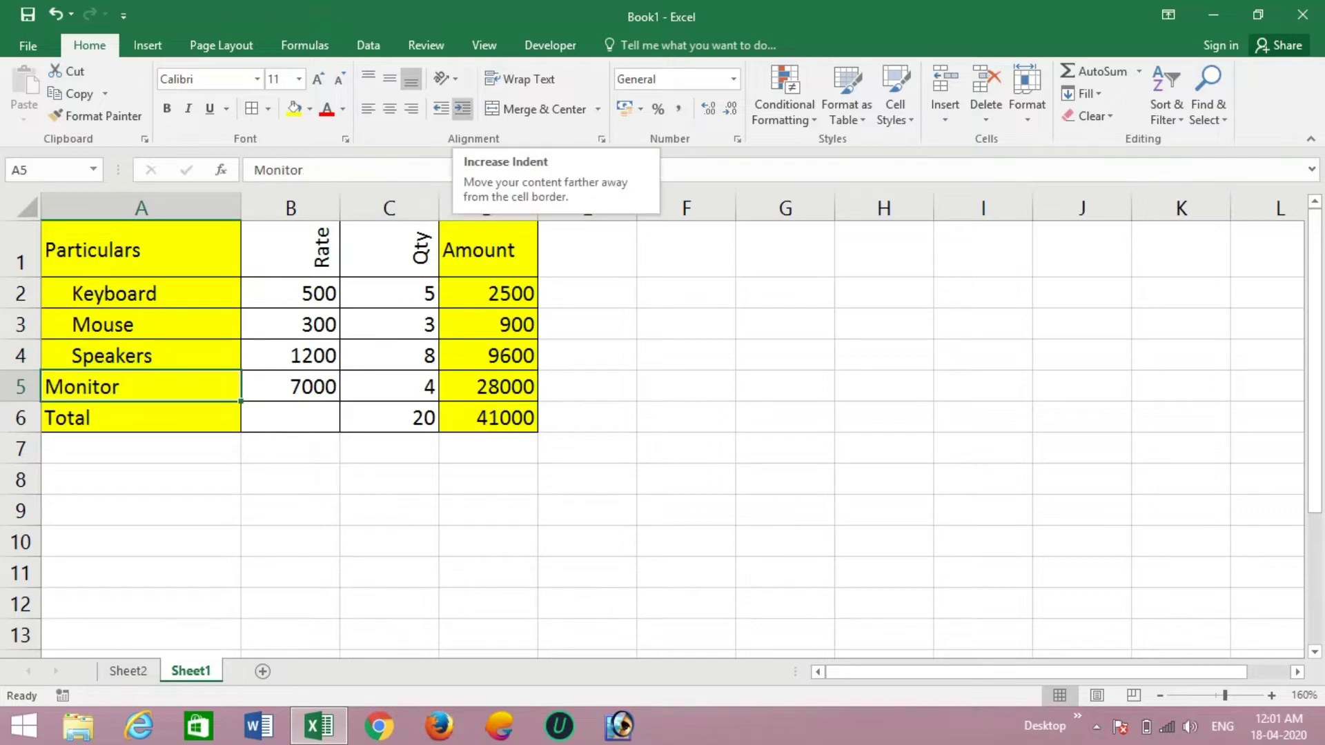
click(463, 109)
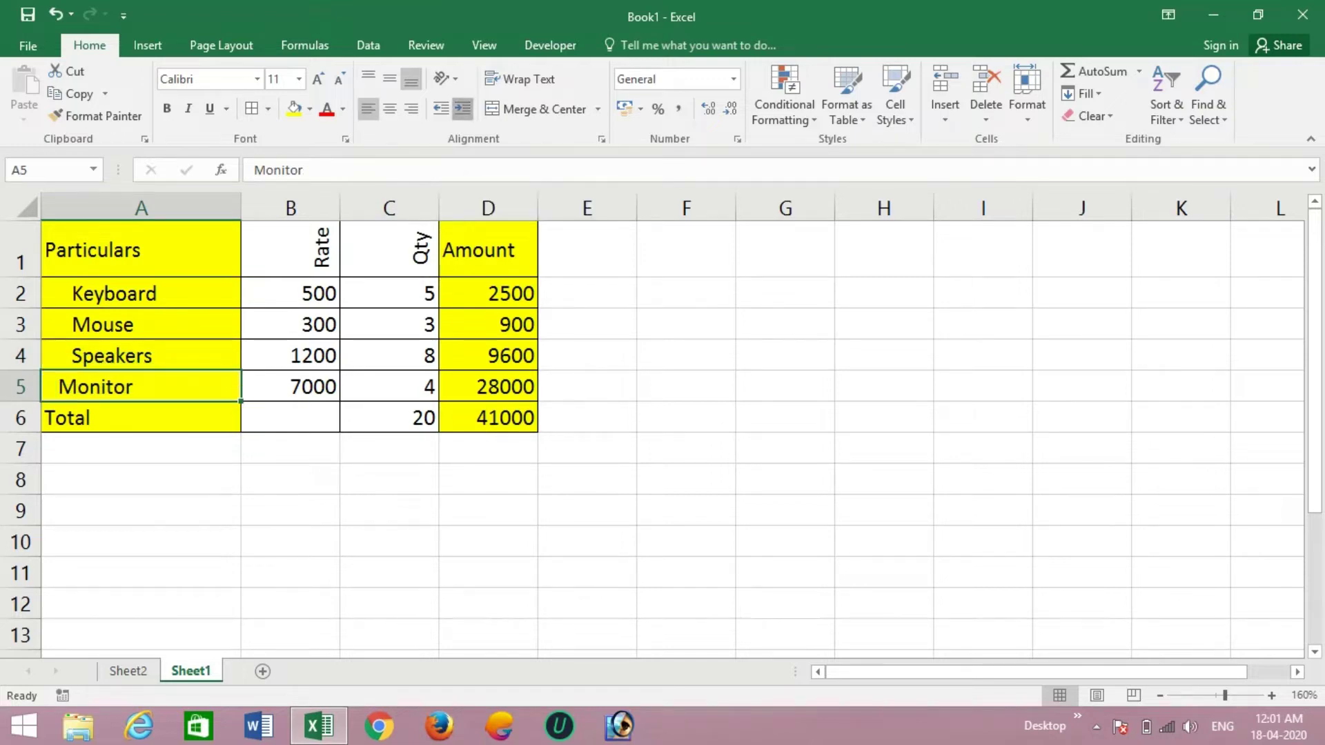
click(463, 108)
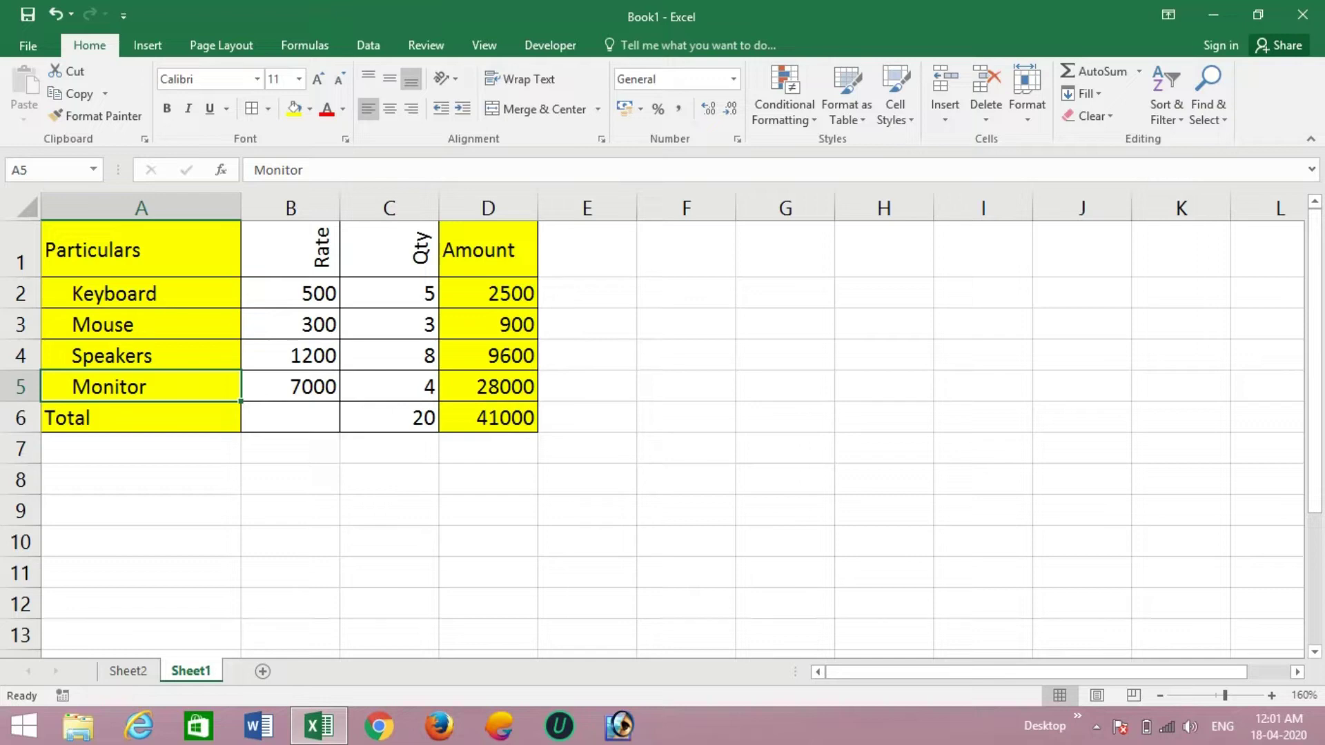
click(141, 417)
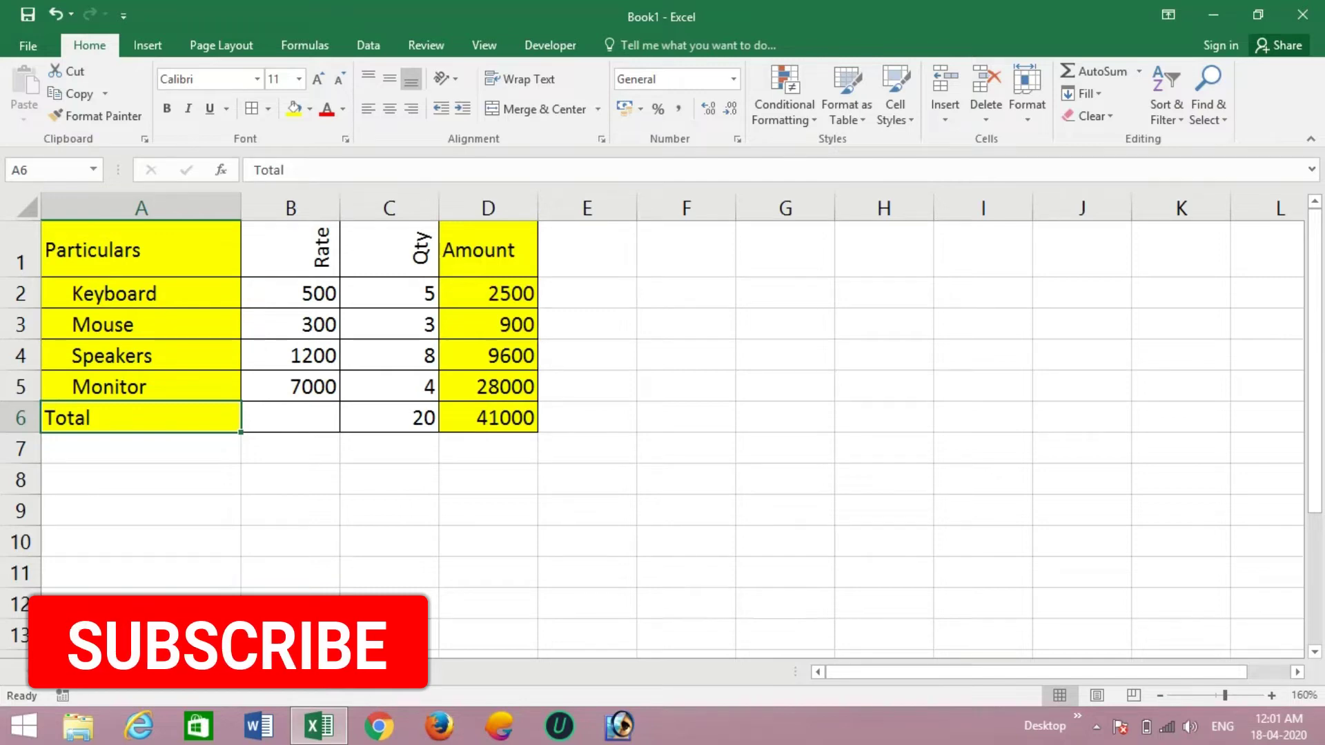
- Enter 'This is my house' in cell C9
click(389, 510)
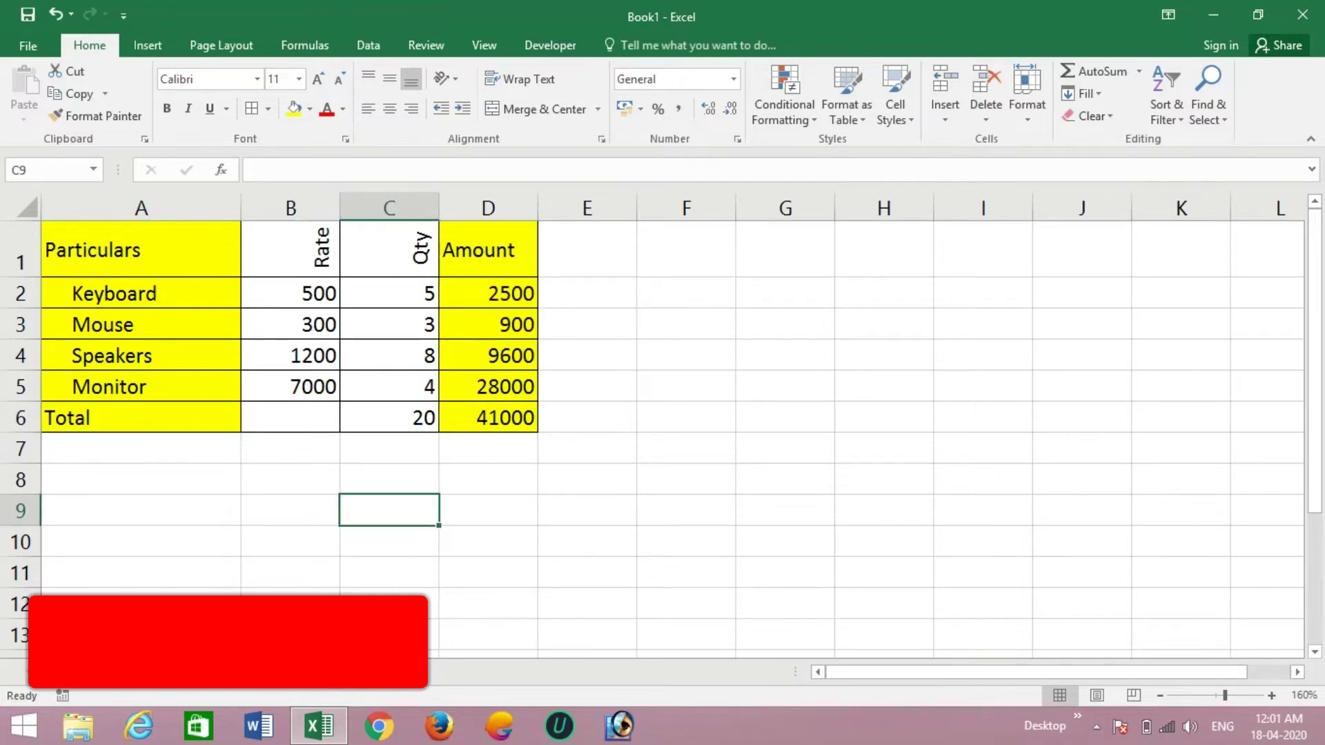
text(T)
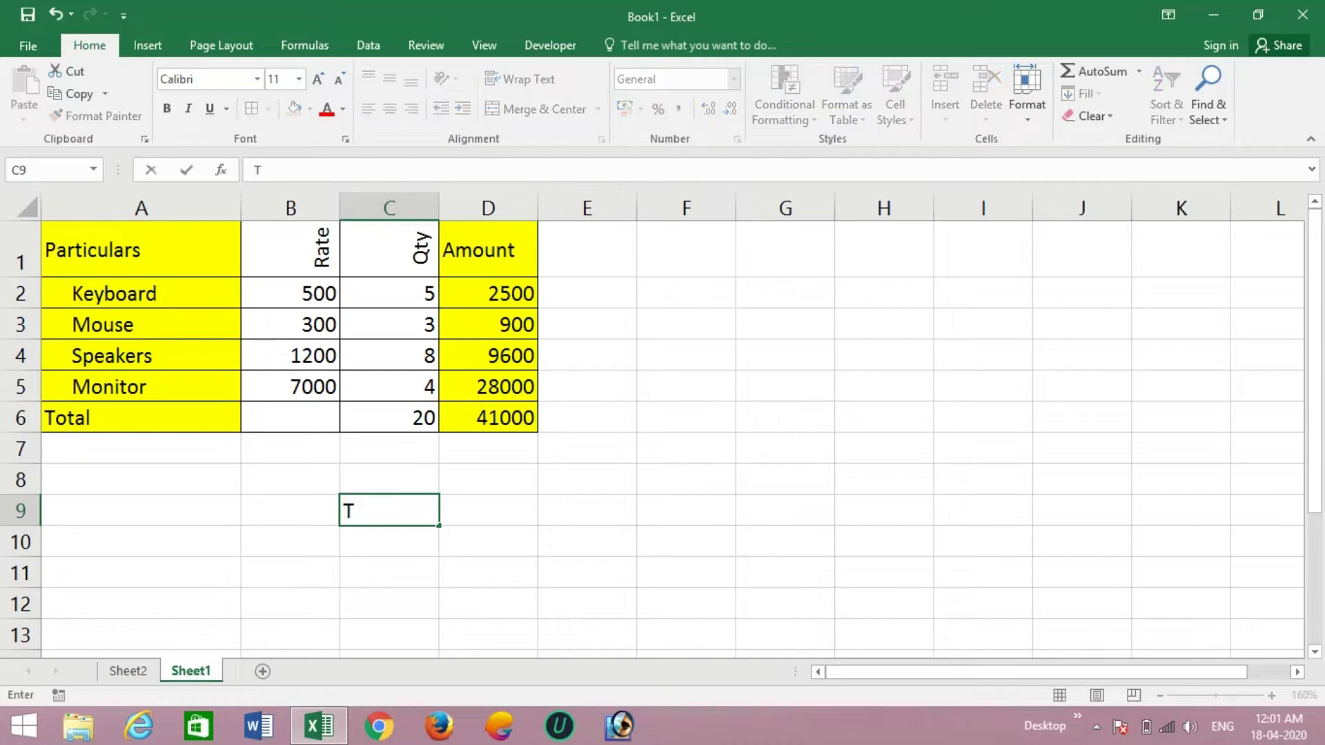
text(his is my)
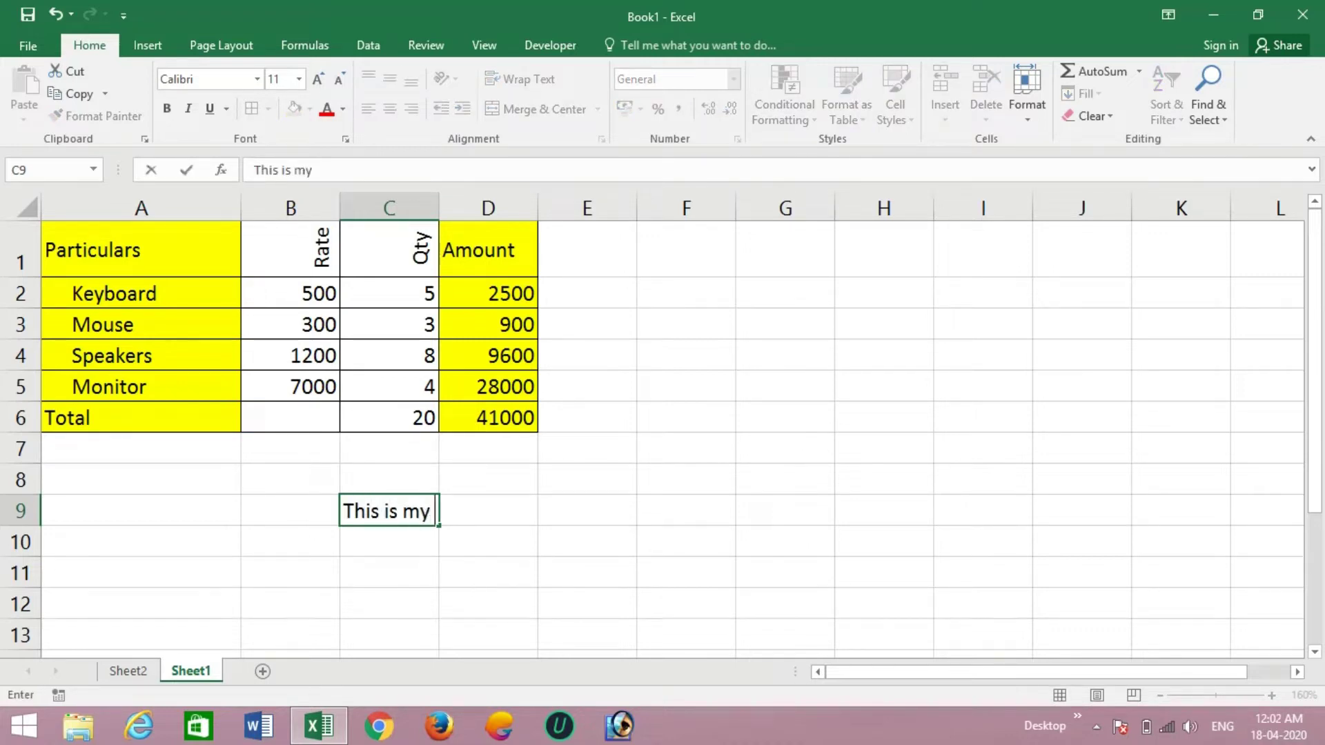
text( house)
key(Return)
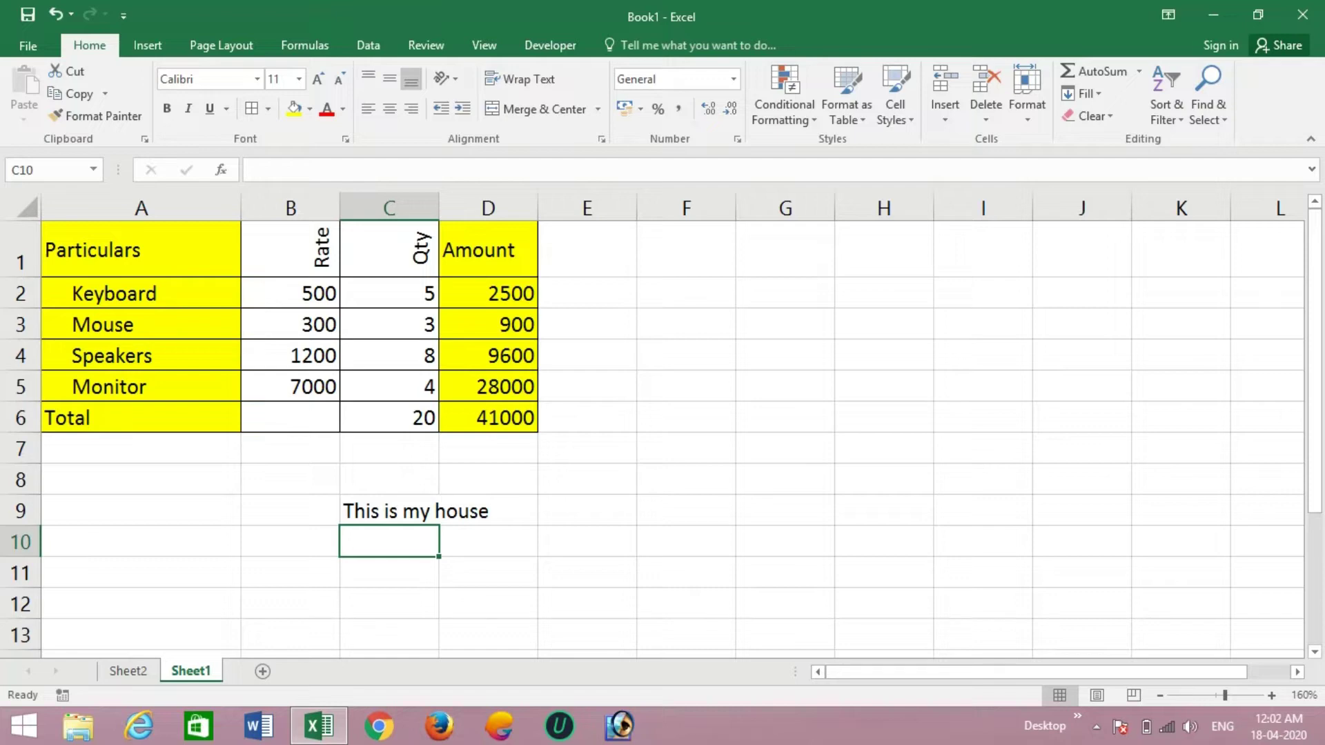
- Wrap the C9 text onto two lines and centre it vertically
click(390, 511)
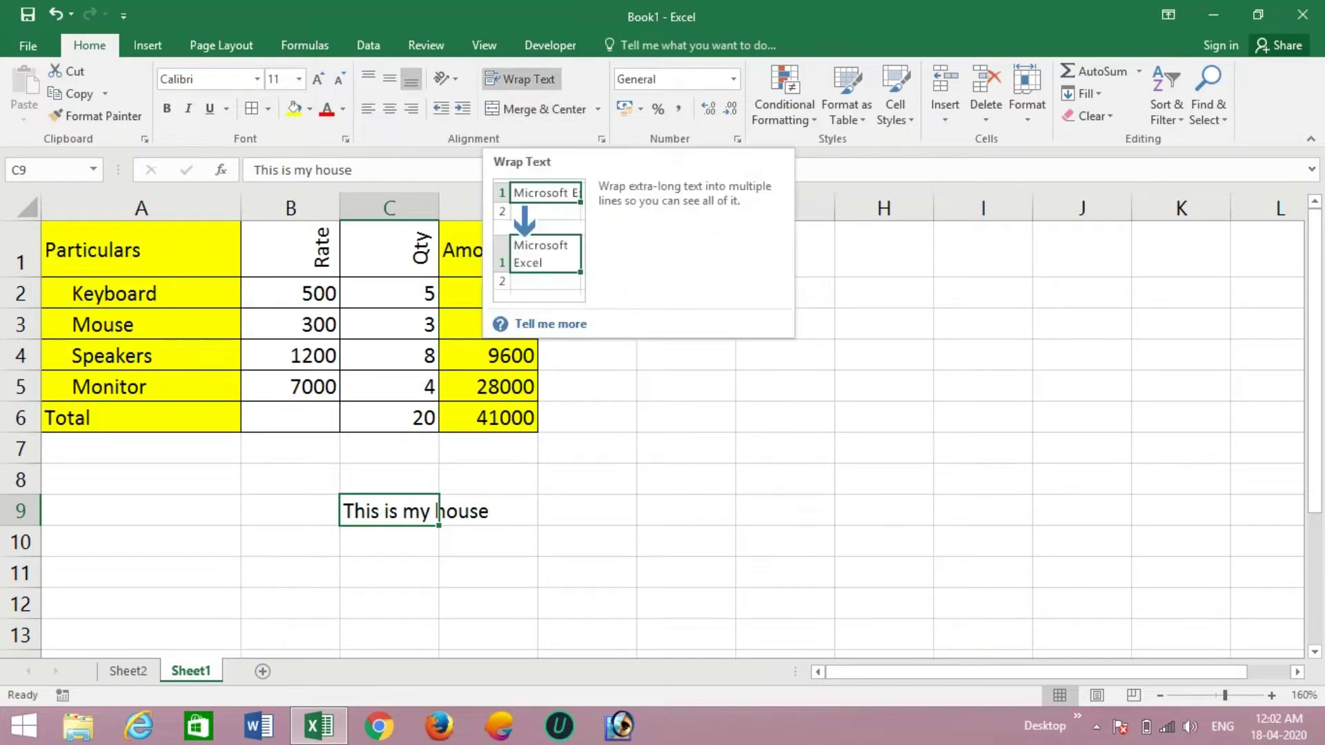
click(525, 79)
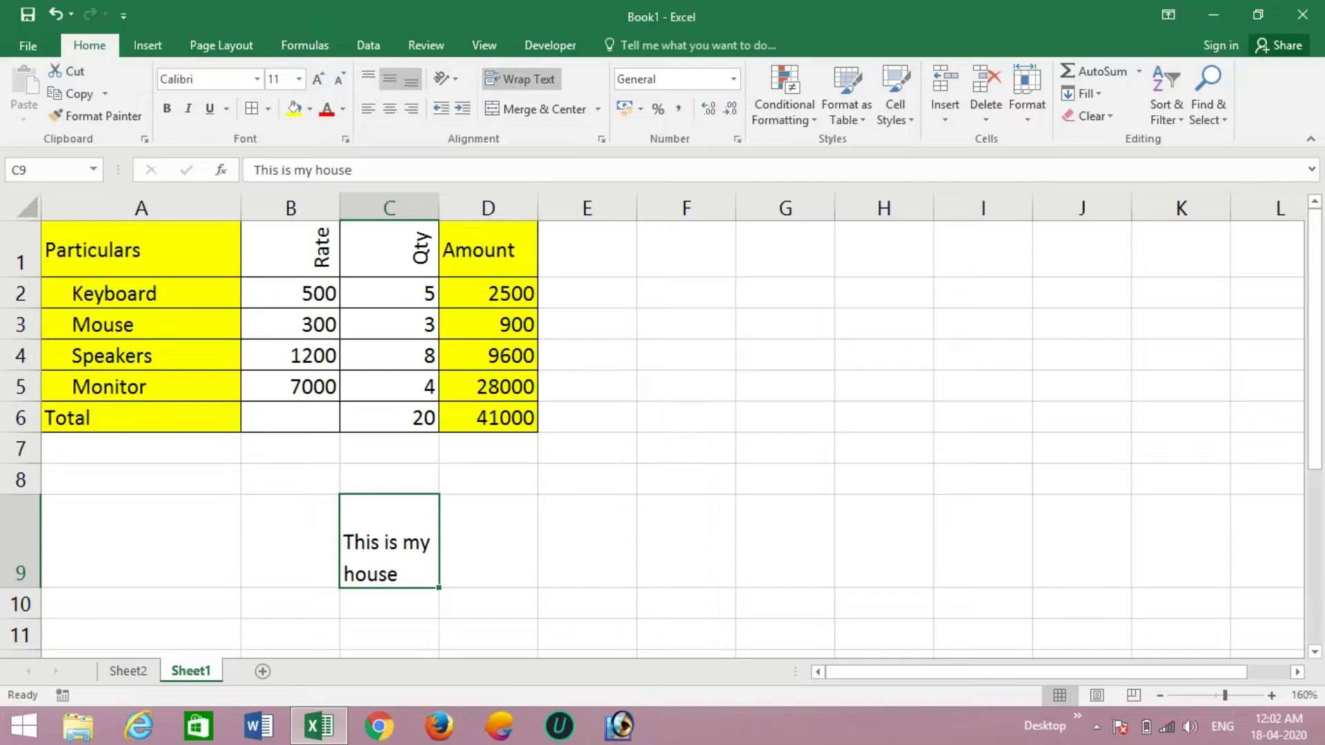
click(390, 80)
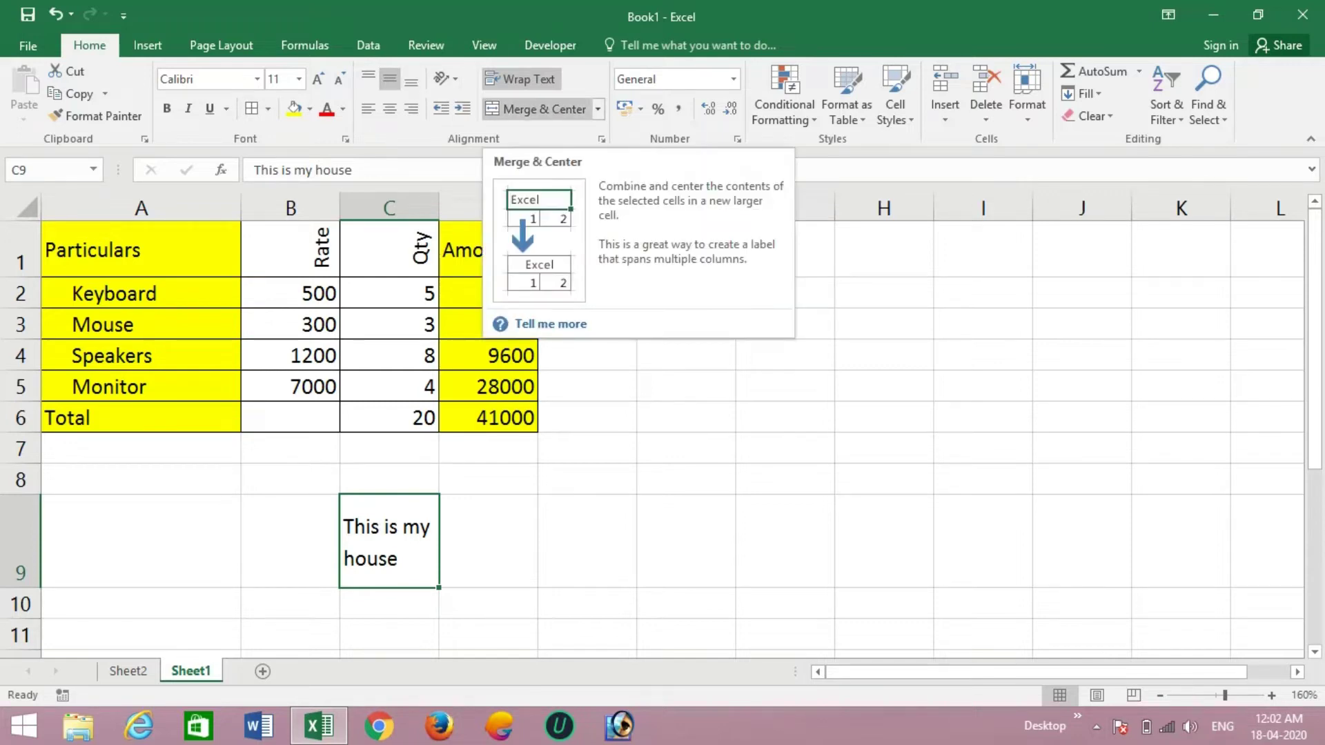
click(588, 250)
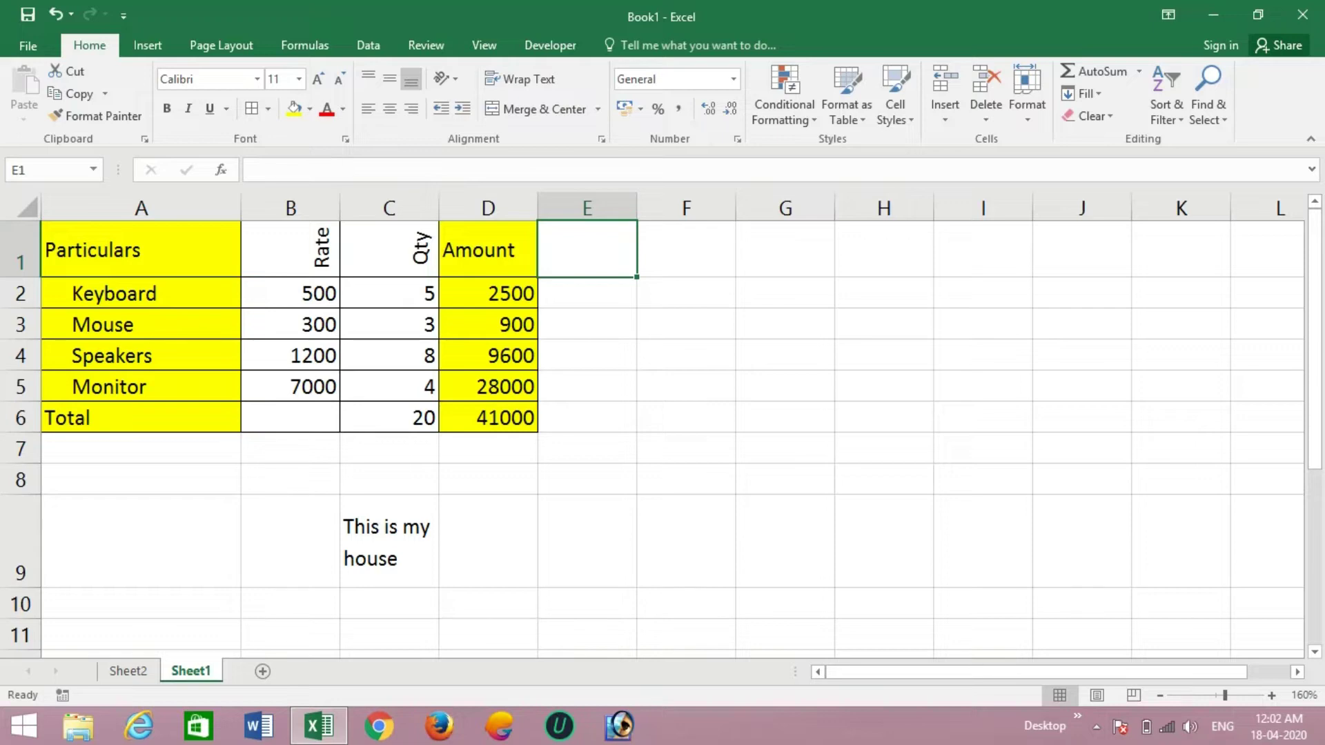
- Enter the heading Amount in F1 with sub-headings Rupees in F2 and Paise in G2
click(686, 250)
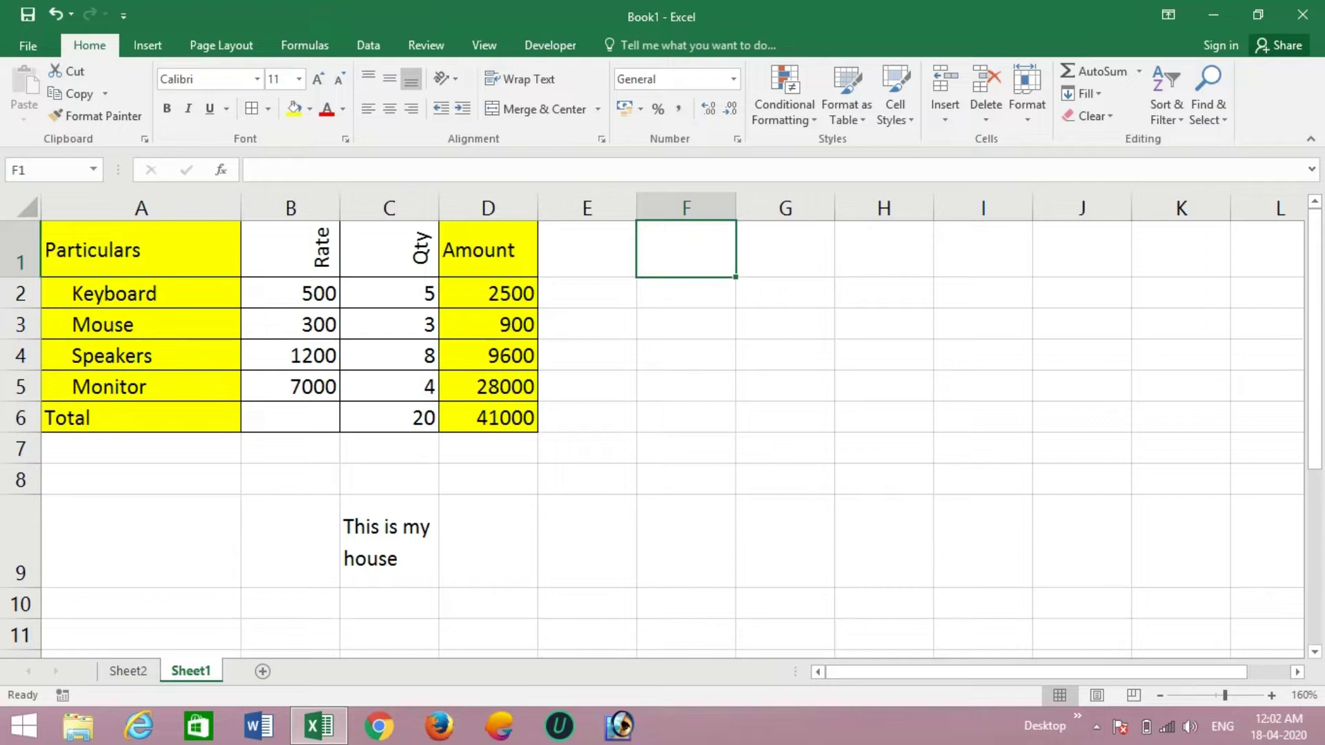
text(Amou)
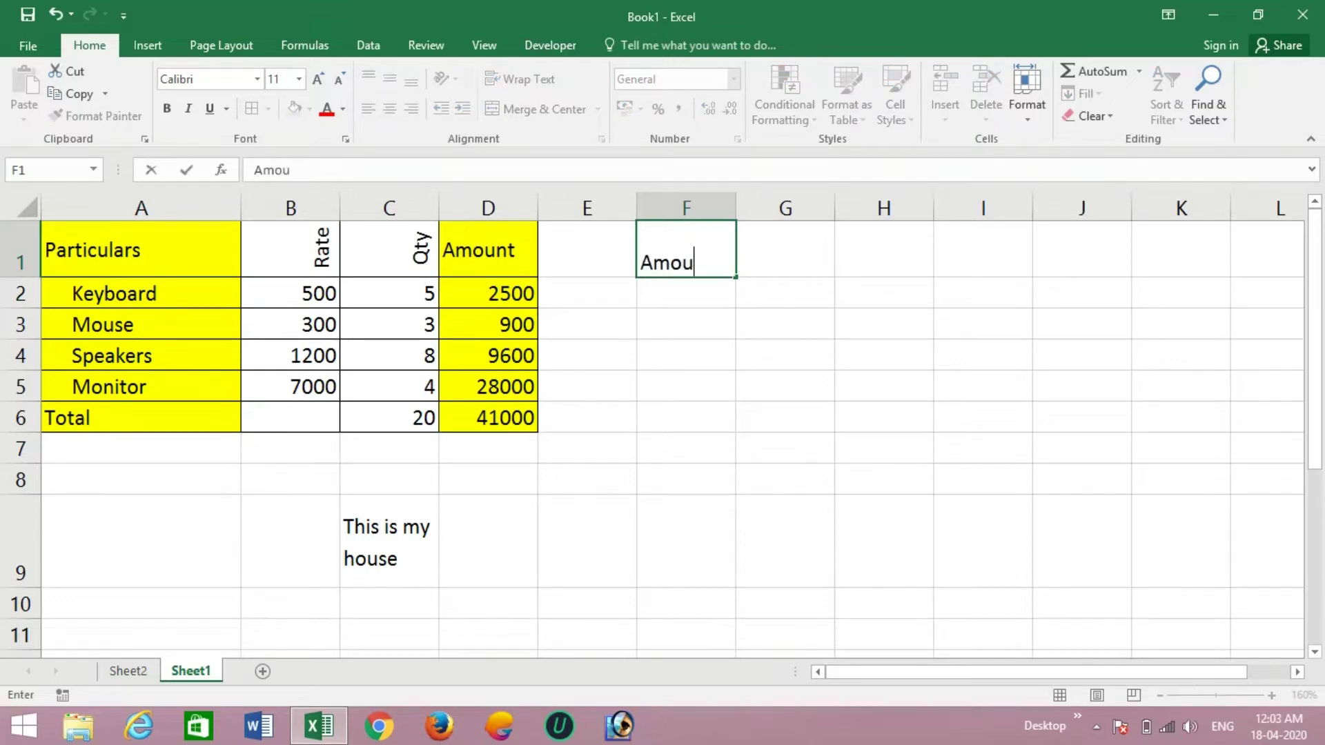
text(nt)
key(Return)
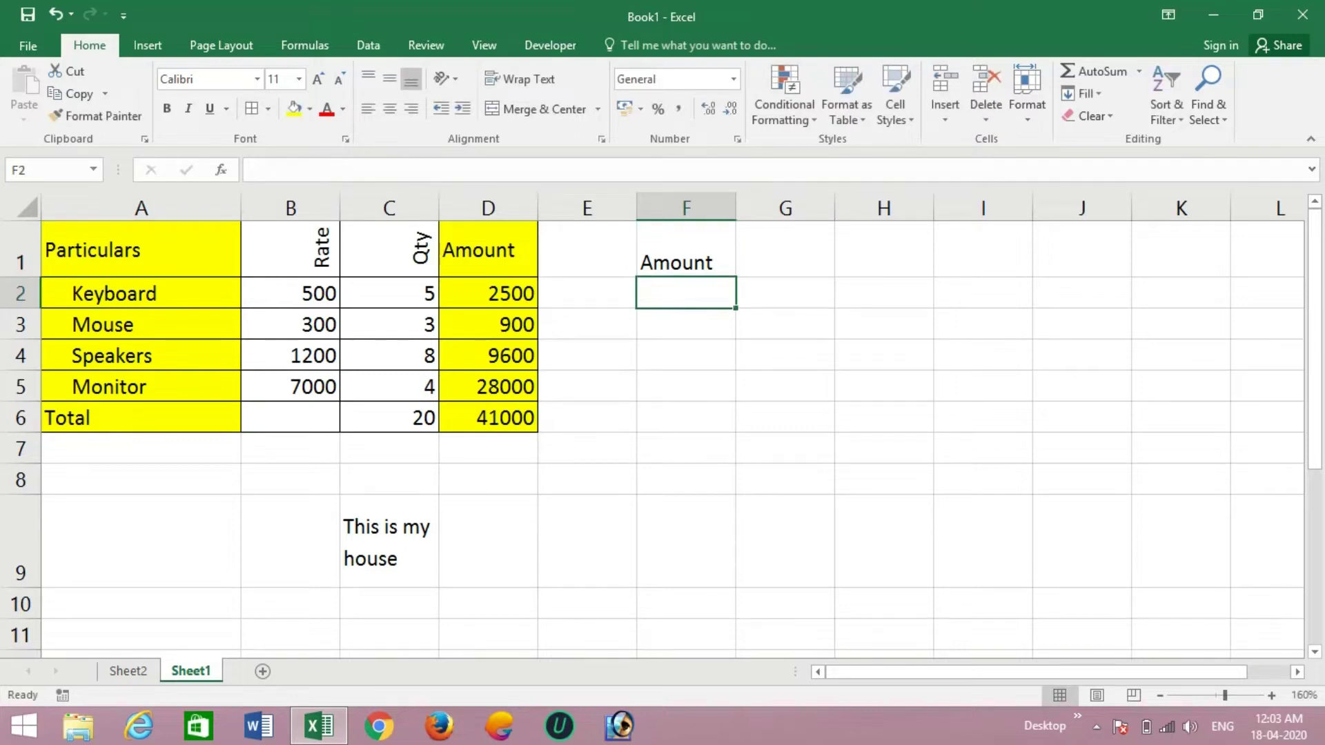
text(R)
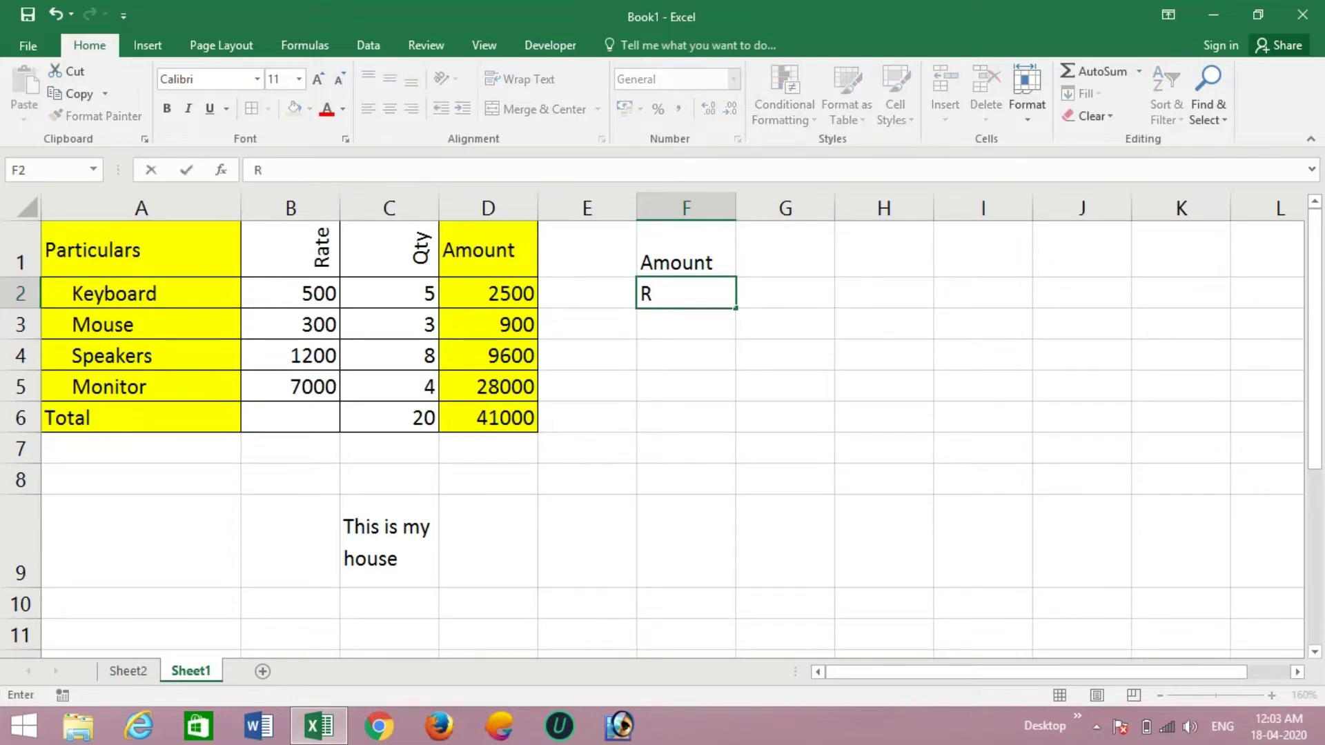
text(upees)
key(Tab)
text(Paise)
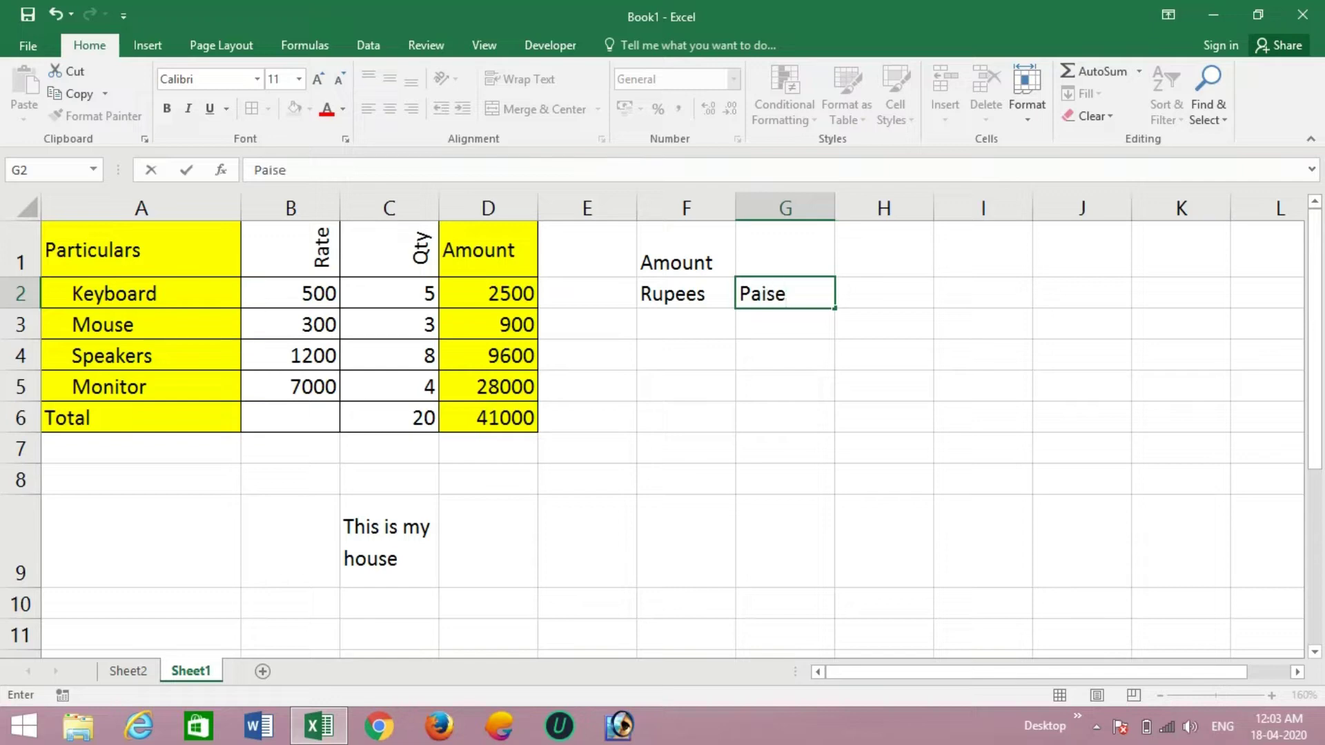
key(Return)
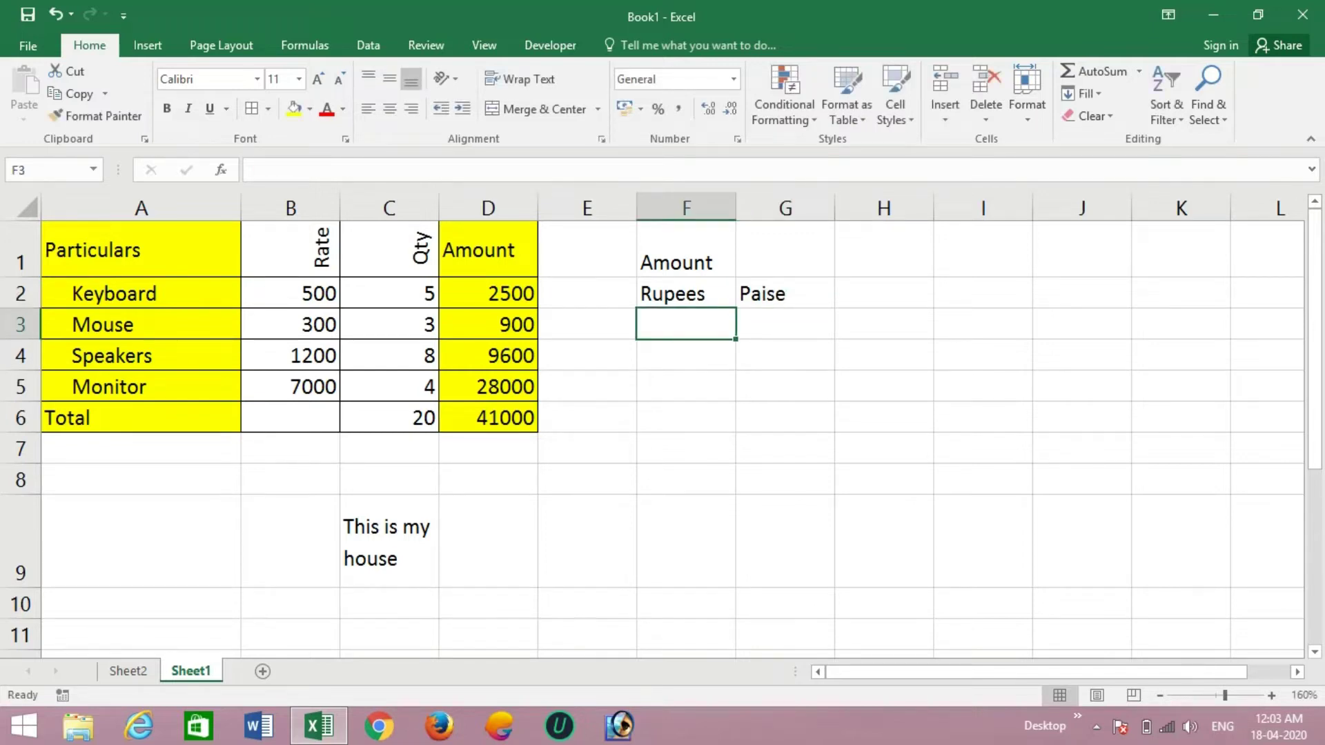
- Merge and centre the Amount heading across F1:G1
drag(686, 250, 785, 249)
click(686, 250)
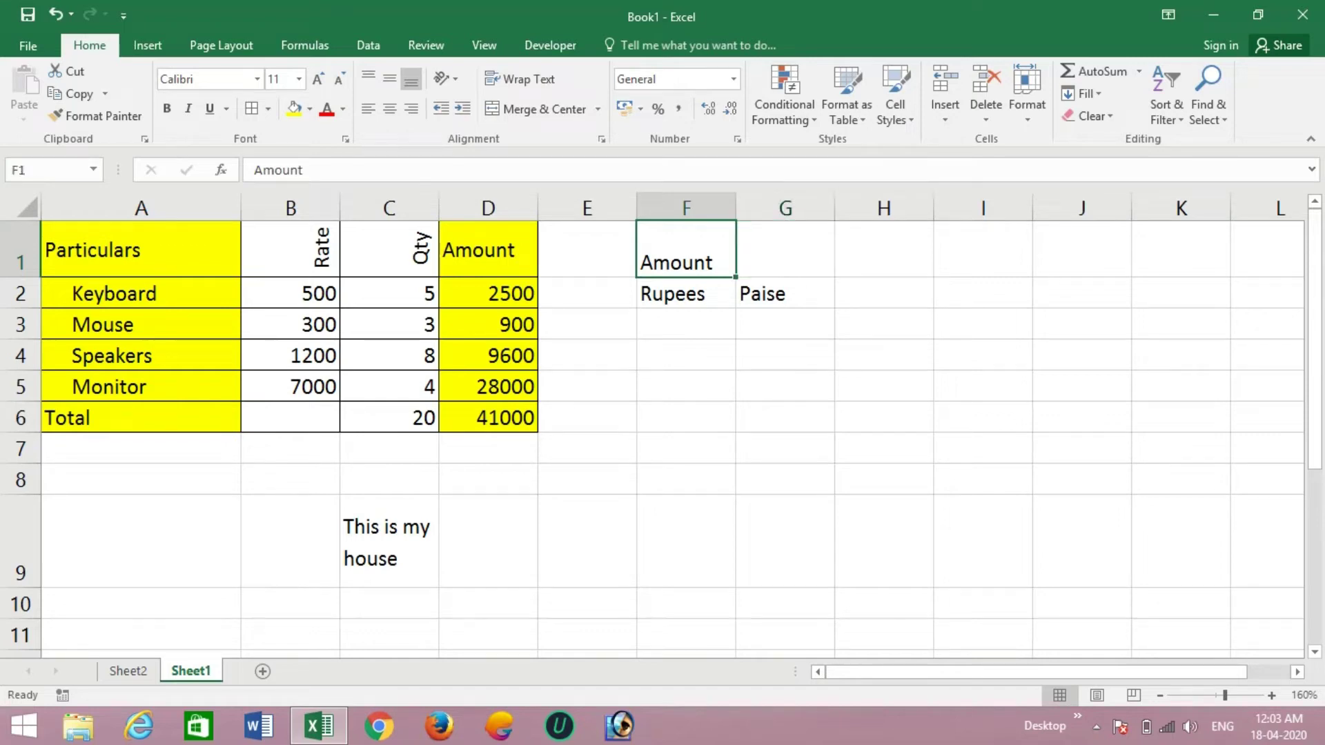
drag(686, 249, 786, 250)
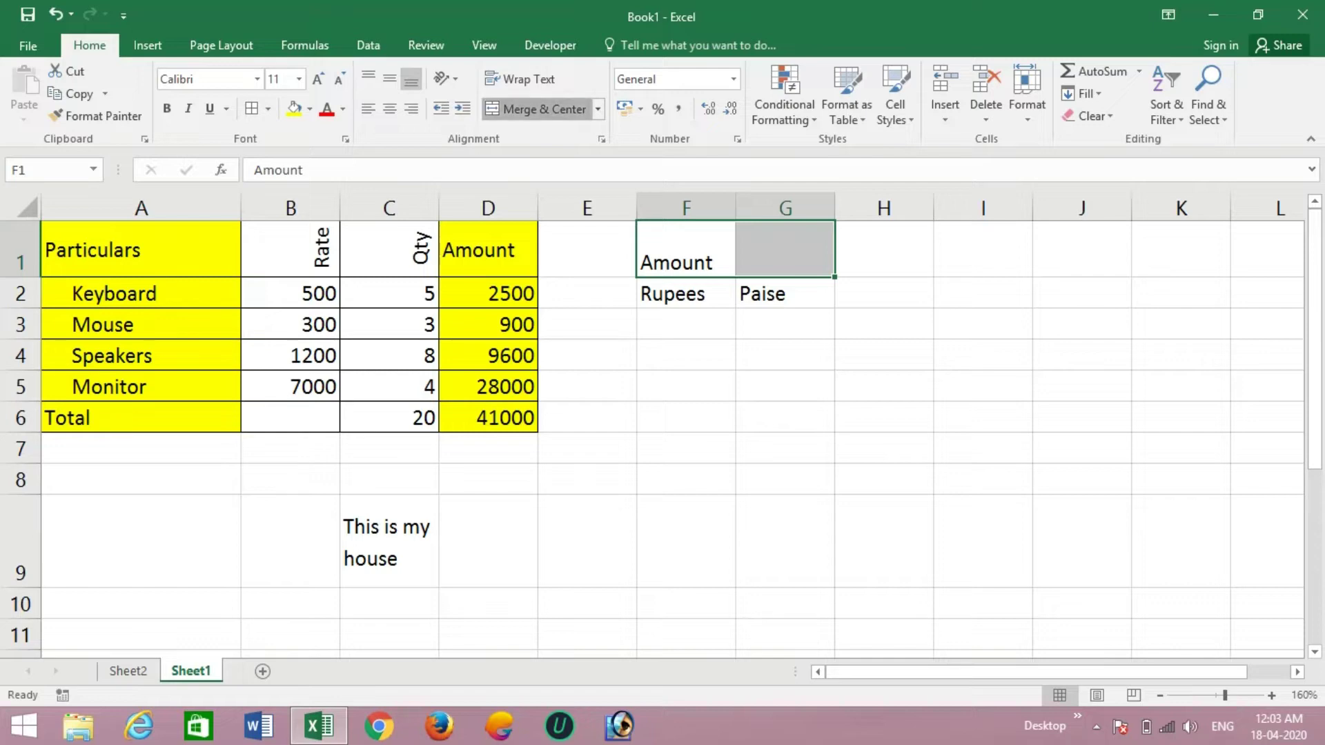
click(535, 109)
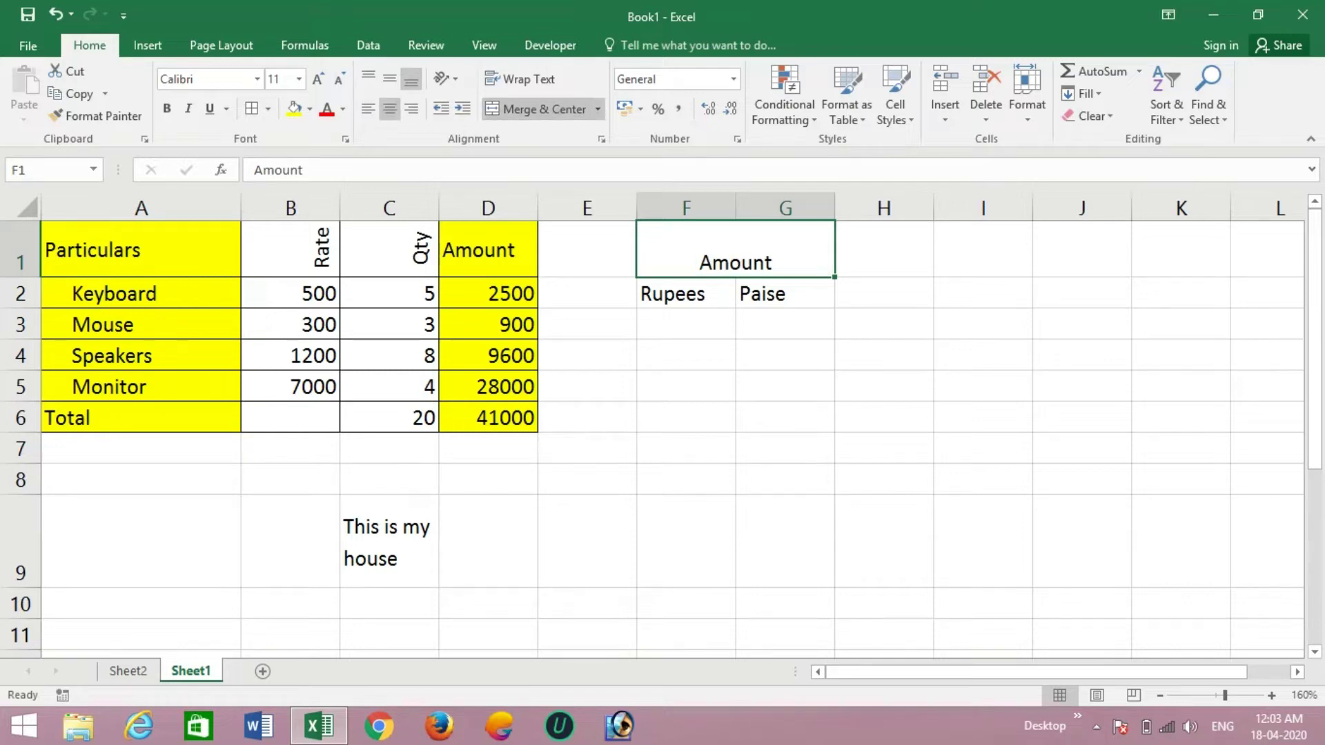
click(686, 294)
click(785, 294)
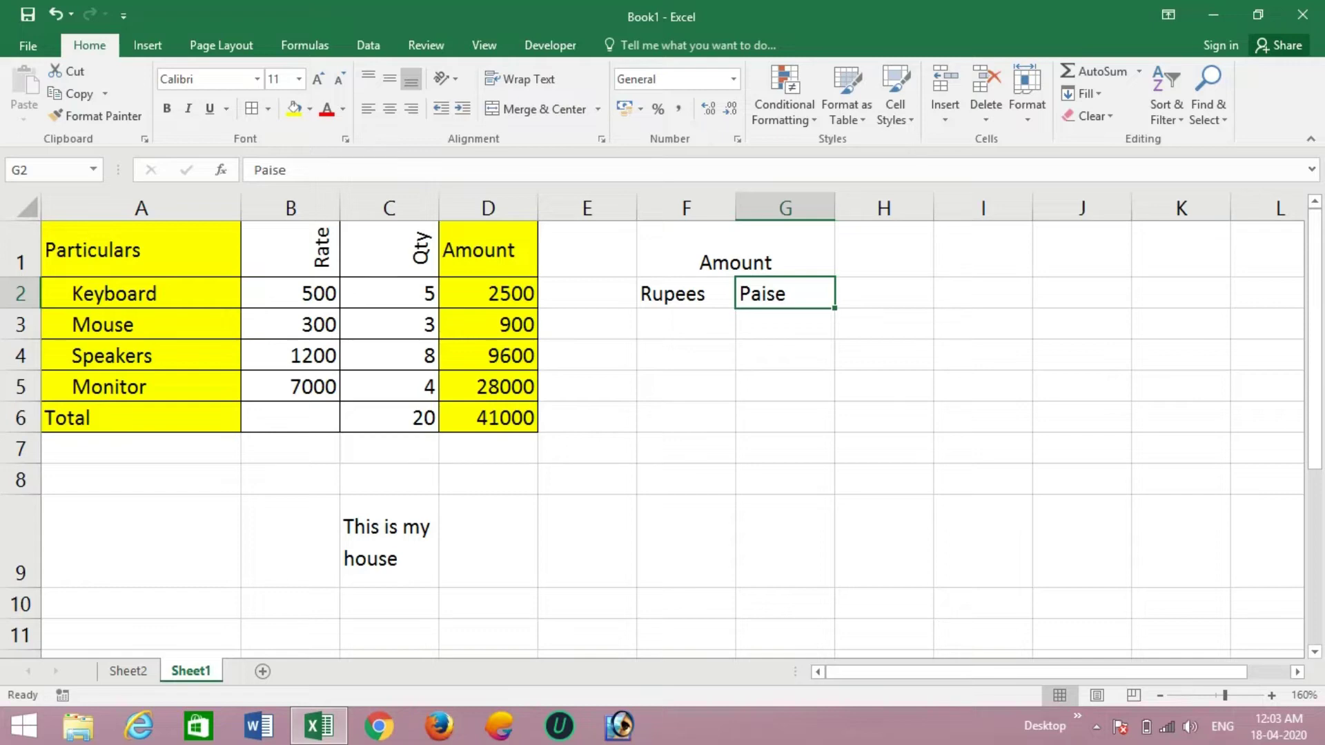
click(290, 293)
click(291, 324)
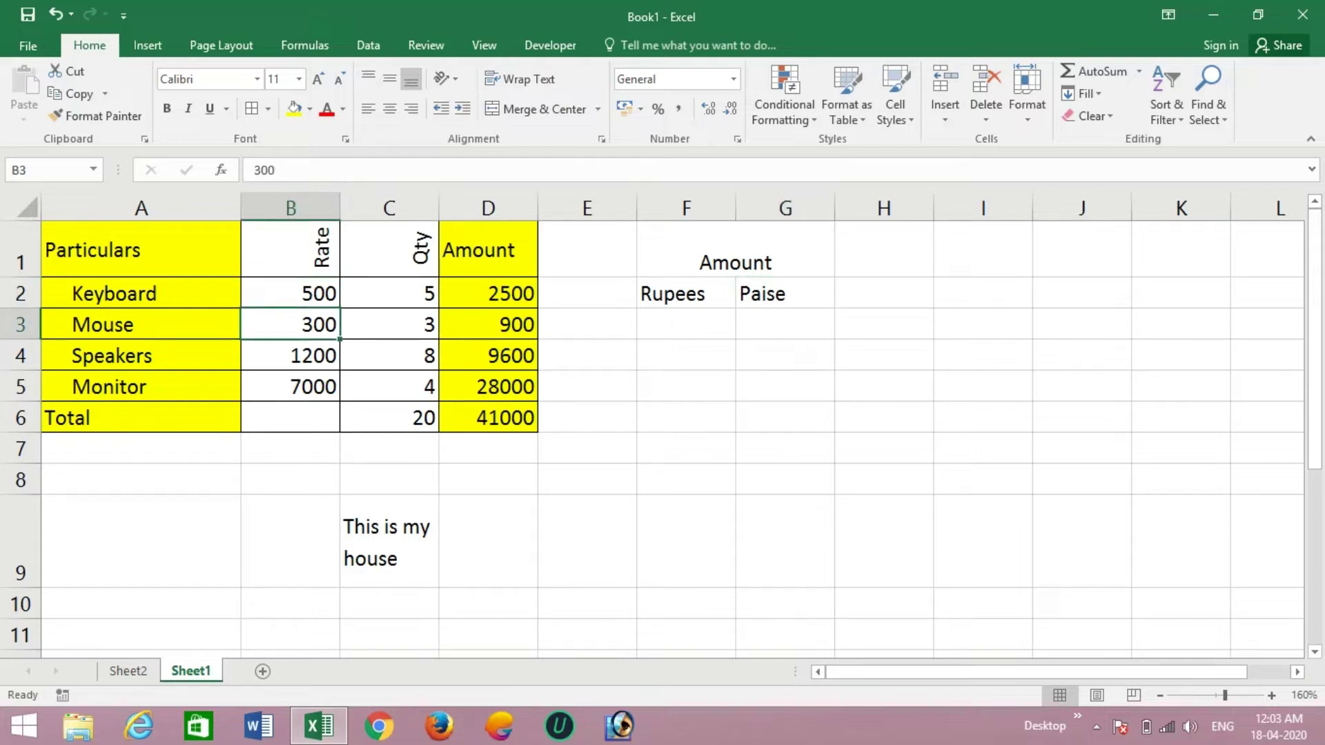
- Show the rates in B2:B4 with two decimals: 500.00, 300.00 and 1200.00
click(290, 293)
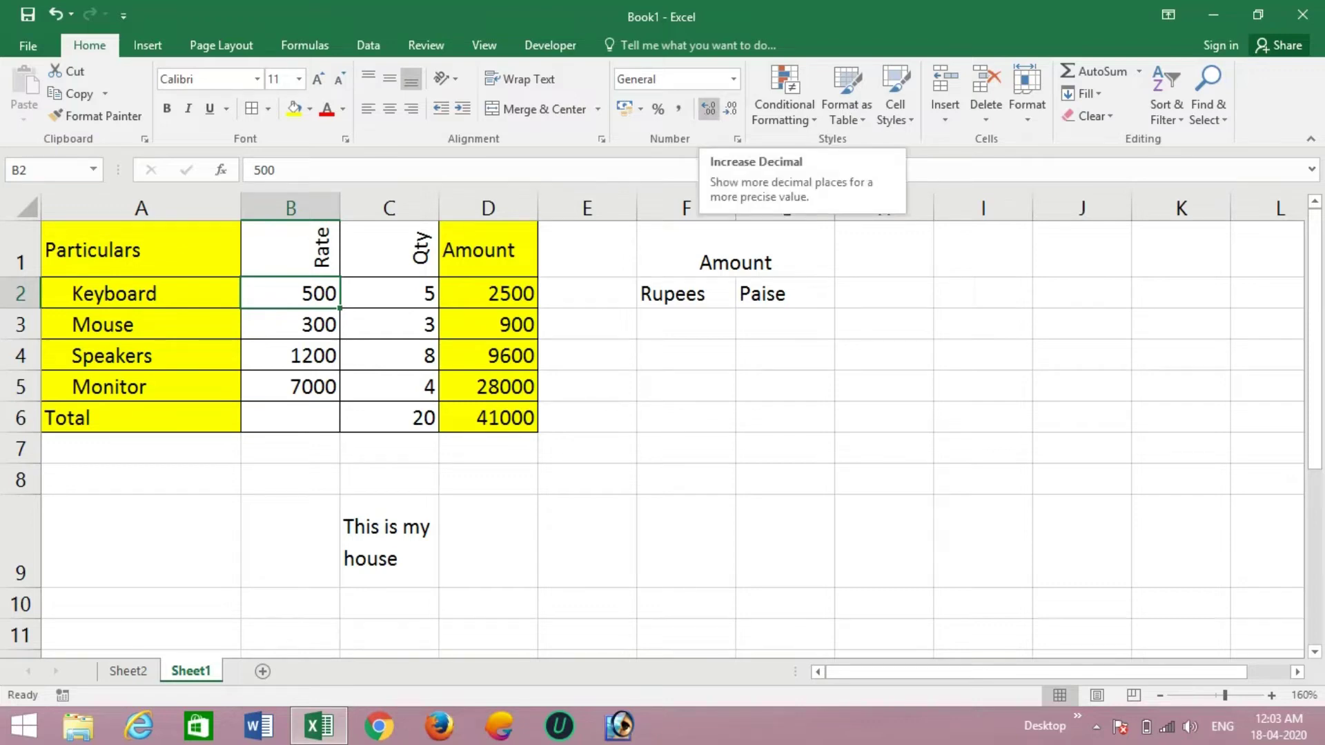
click(708, 108)
click(708, 108)
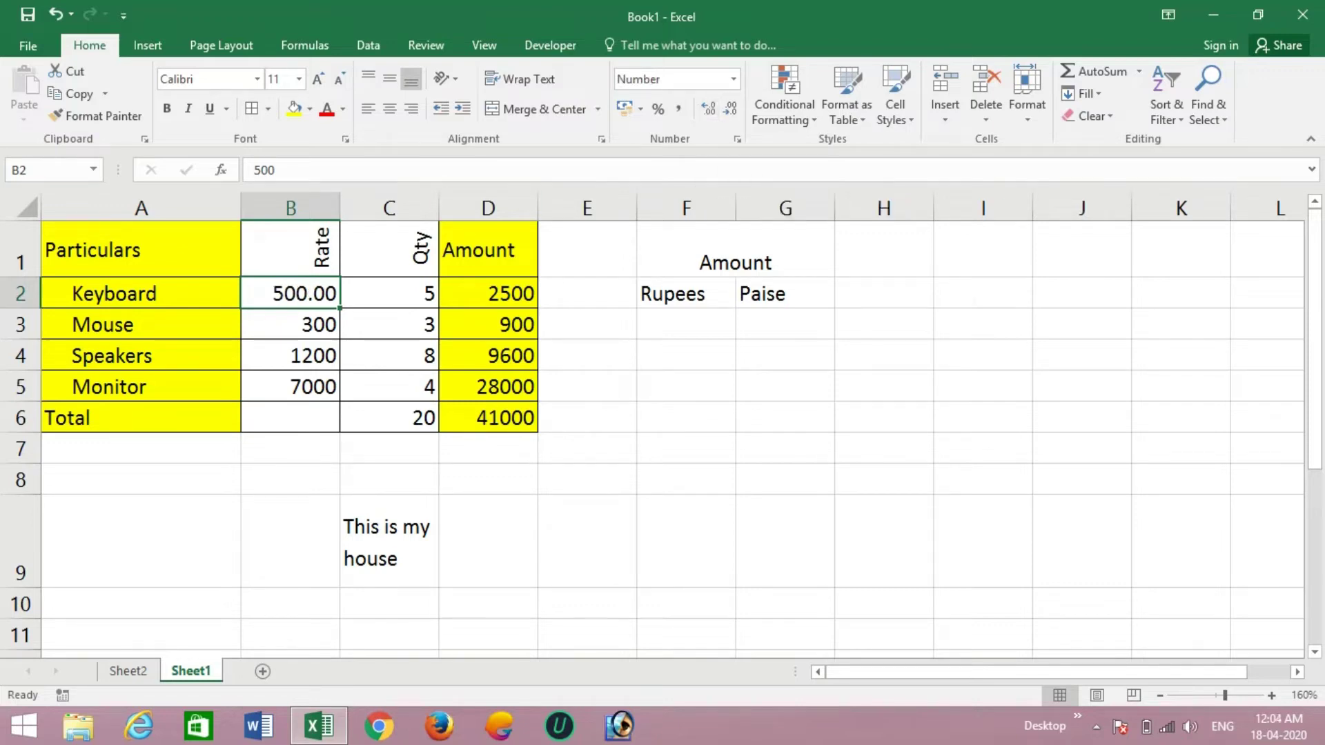
key(Down)
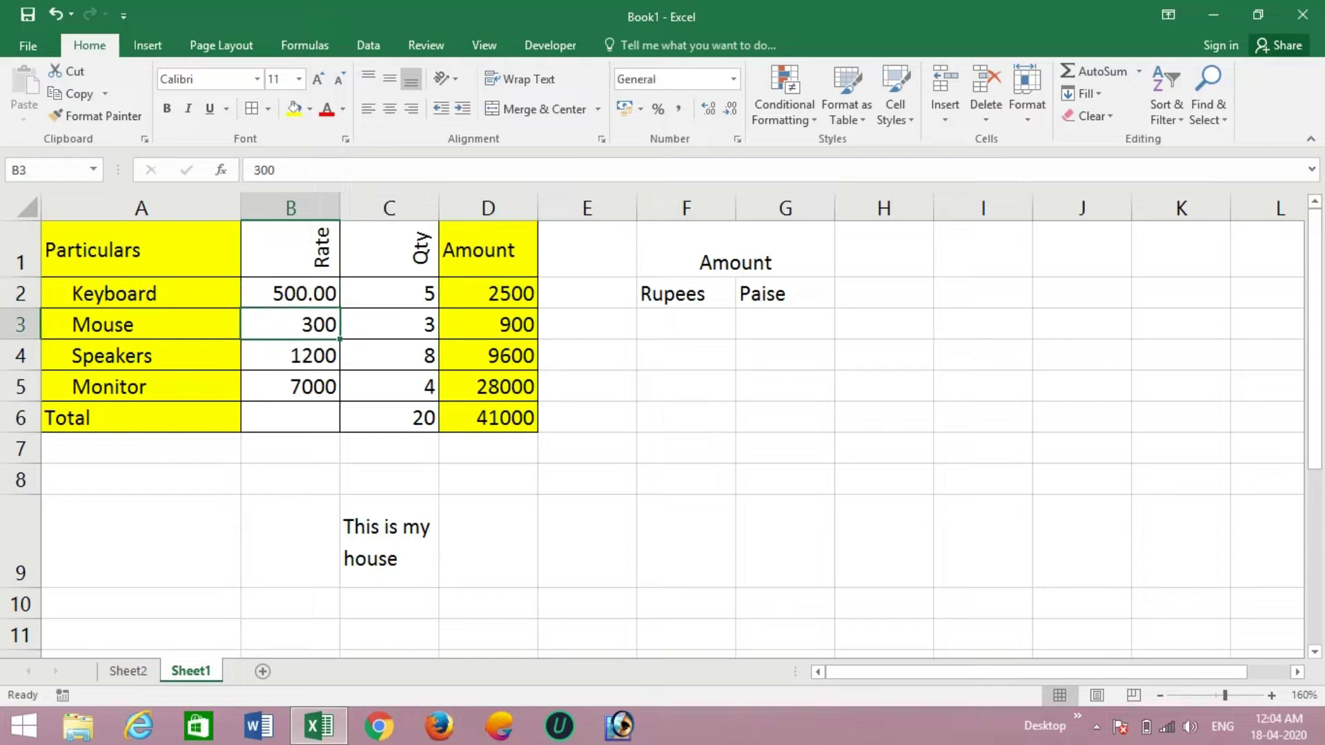
click(709, 108)
click(709, 108)
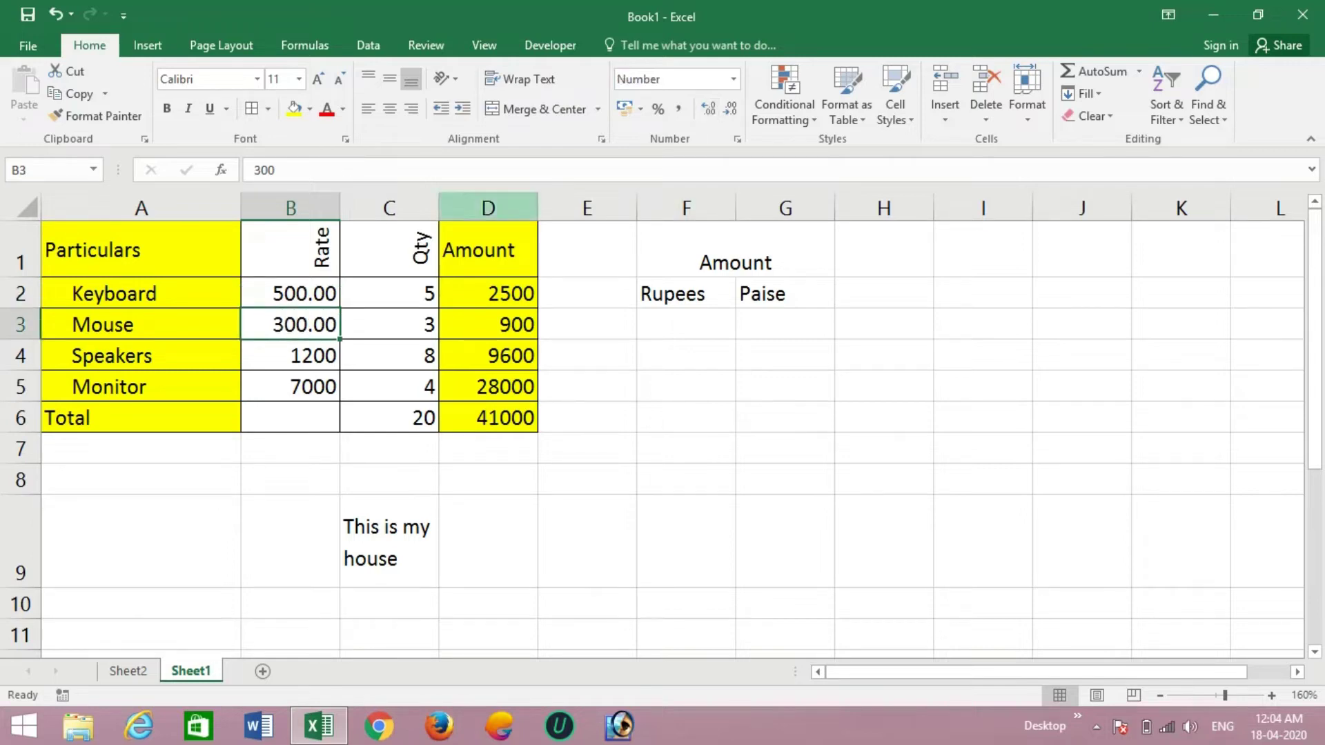
key(Down)
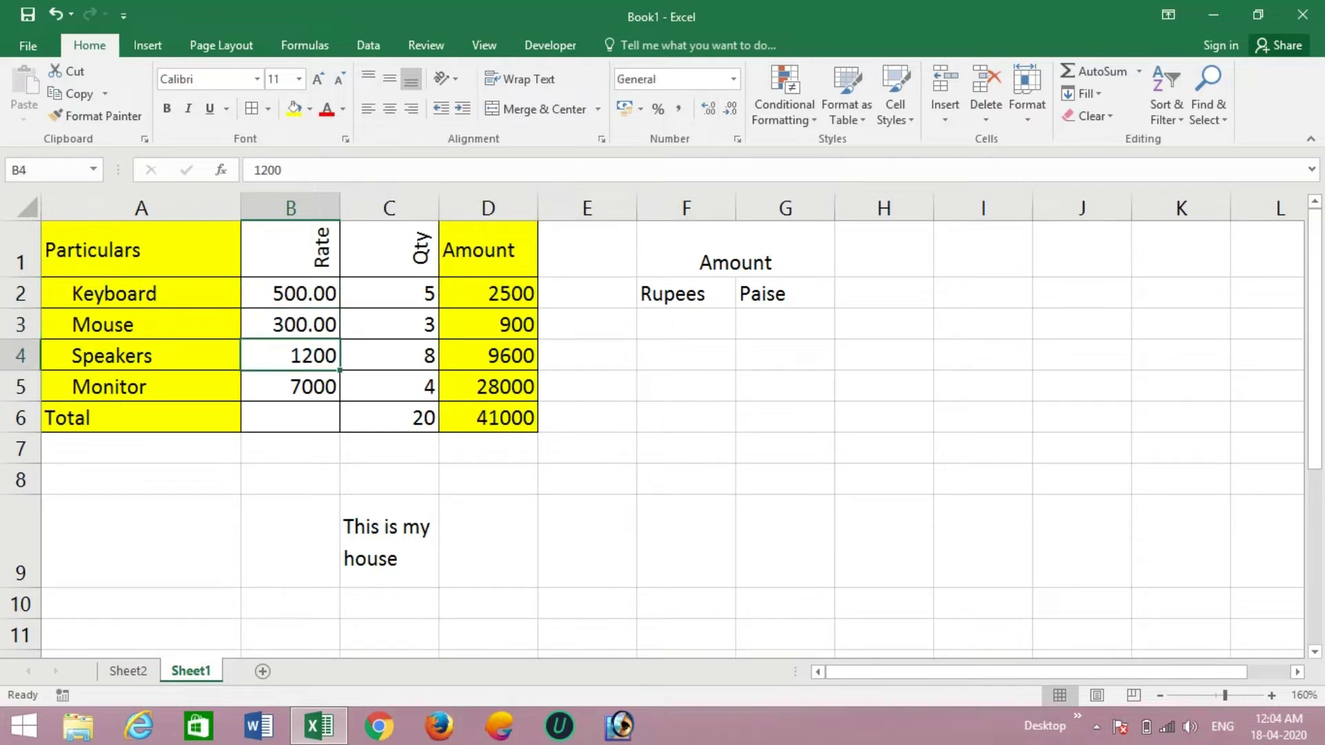
click(709, 108)
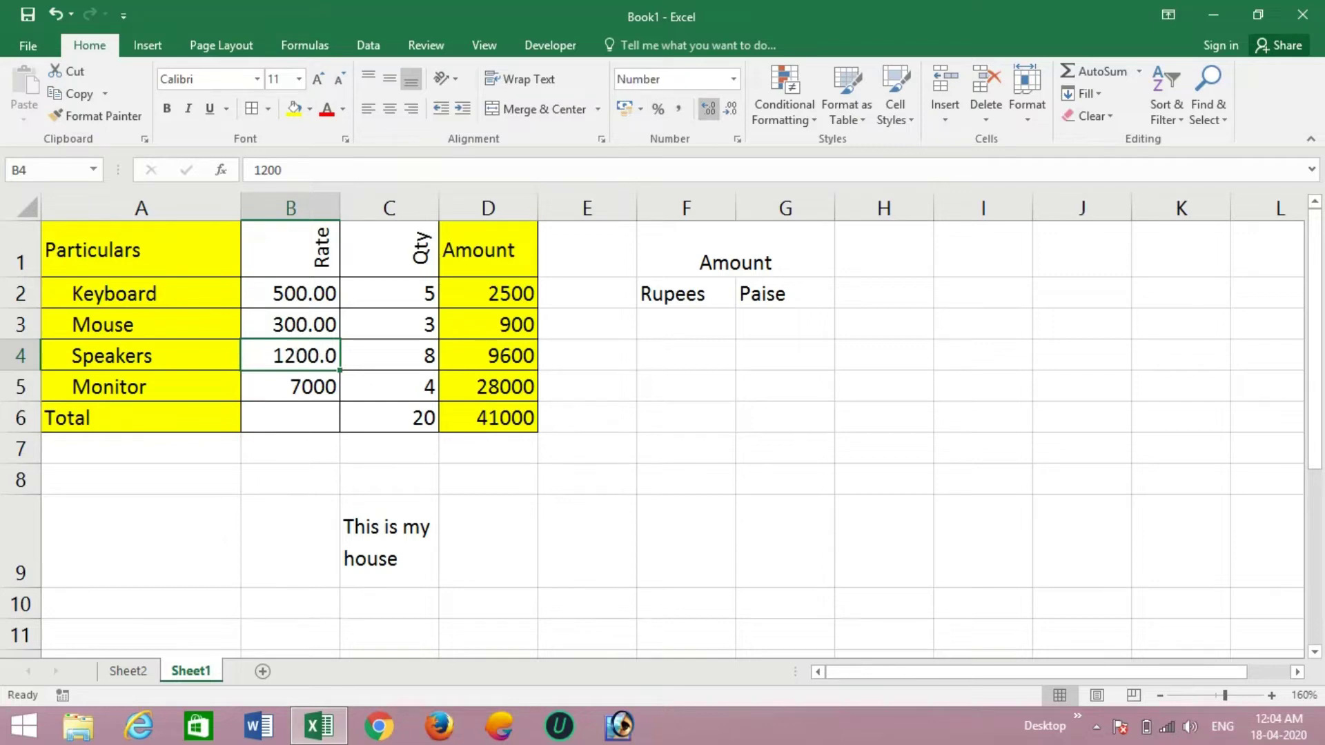
click(709, 108)
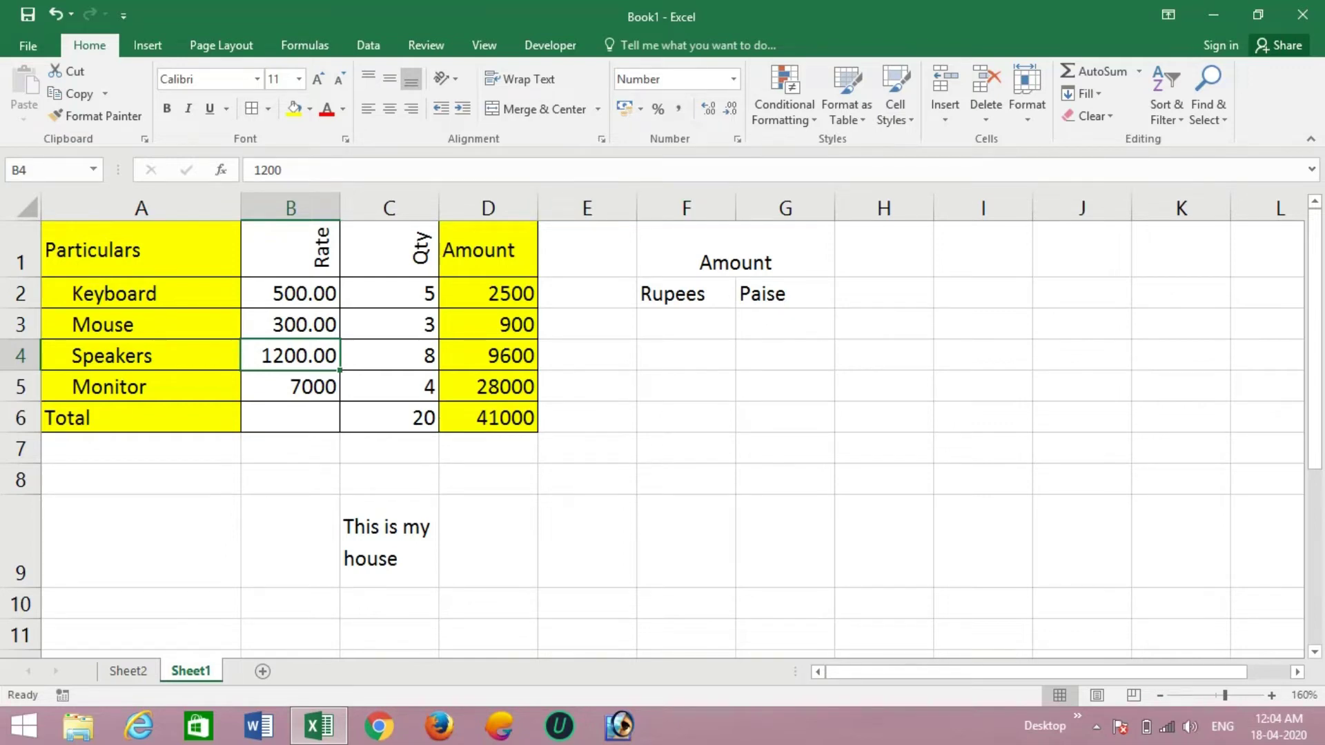
click(488, 294)
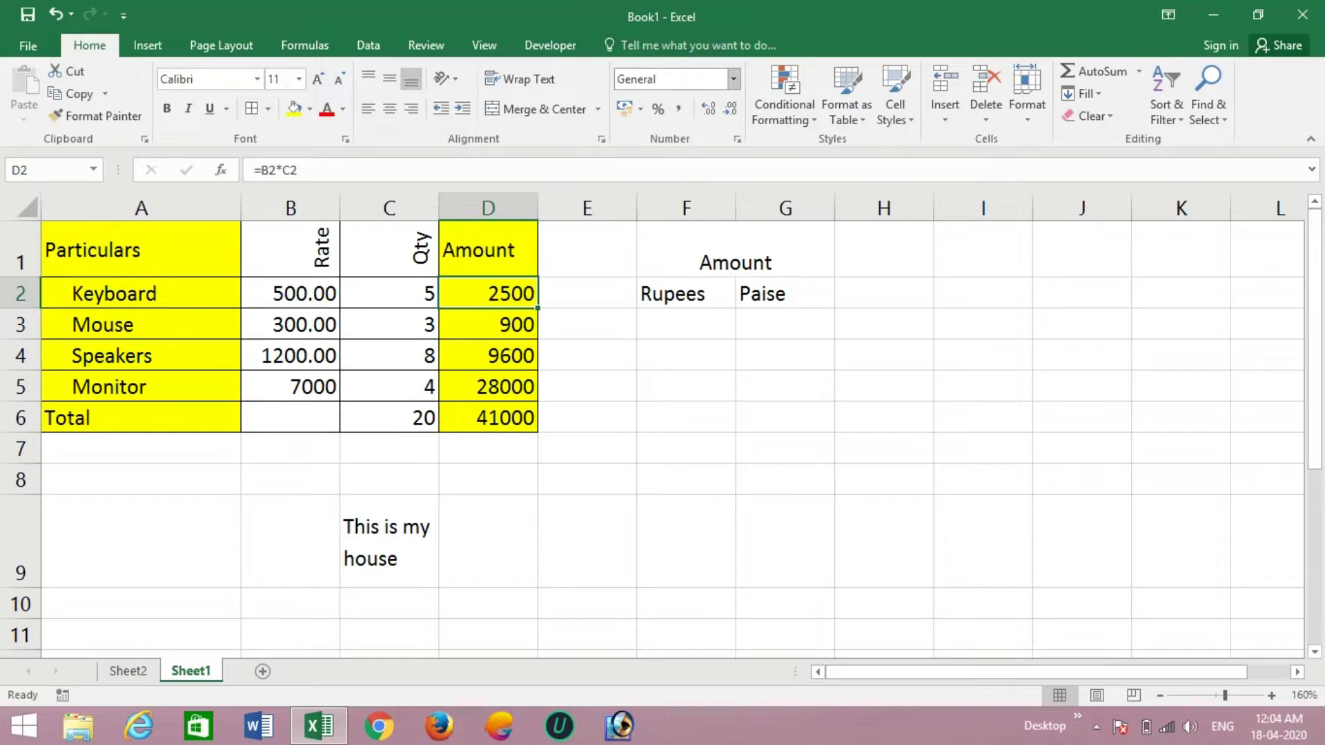
- Apply the Currency number format to column D, showing amounts like ₹ 2,500.00
click(734, 78)
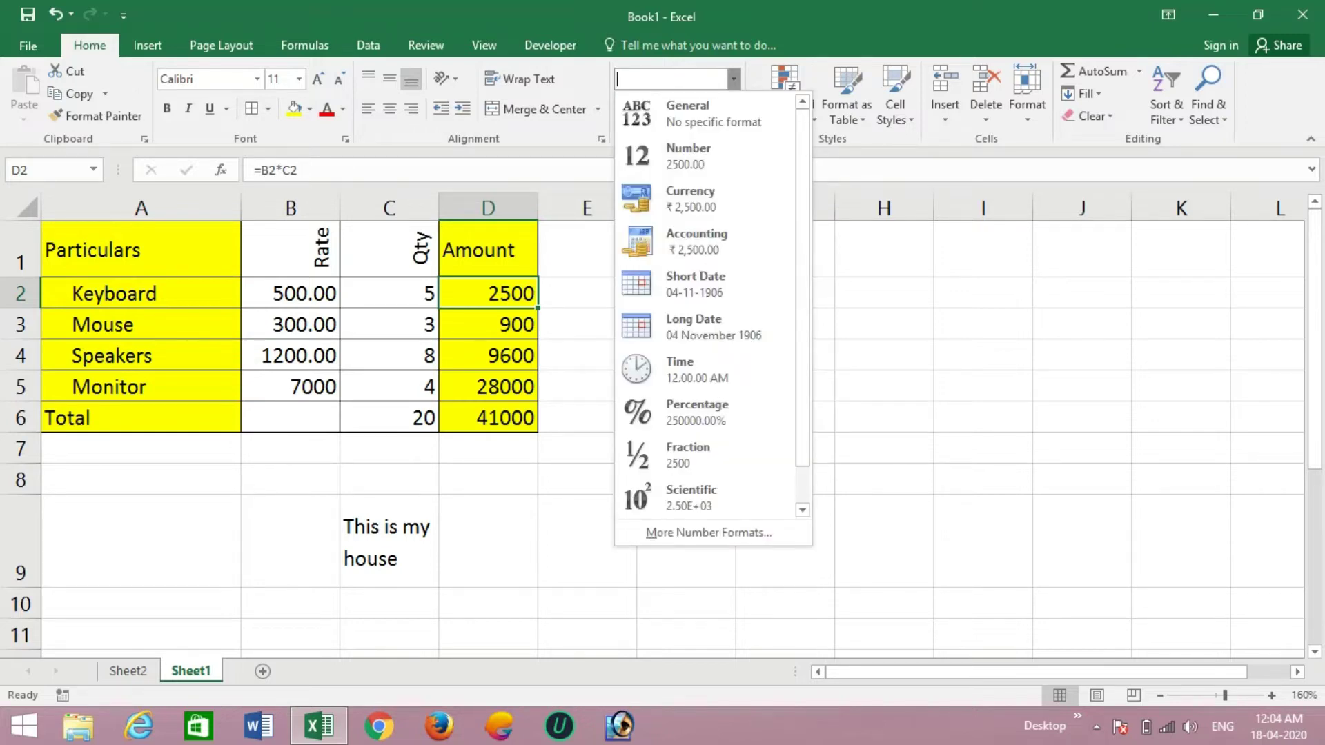
key(Escape)
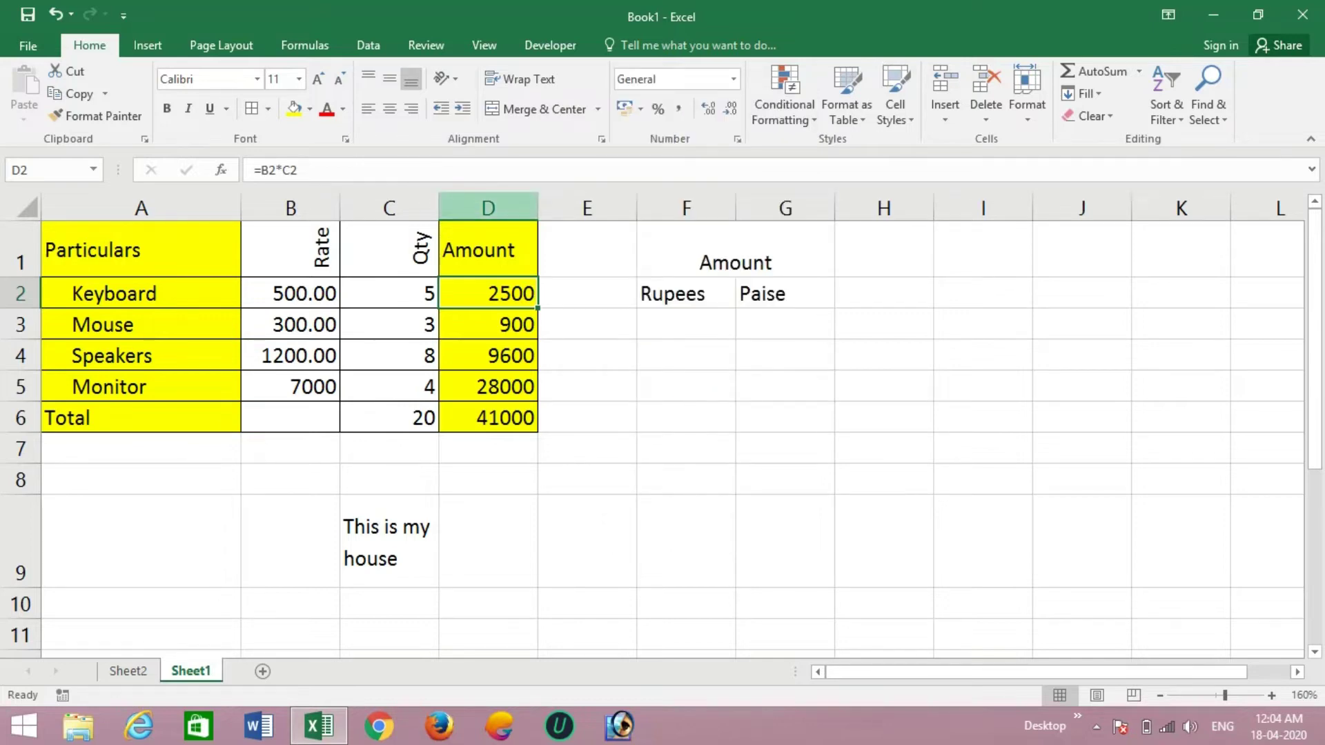
click(488, 209)
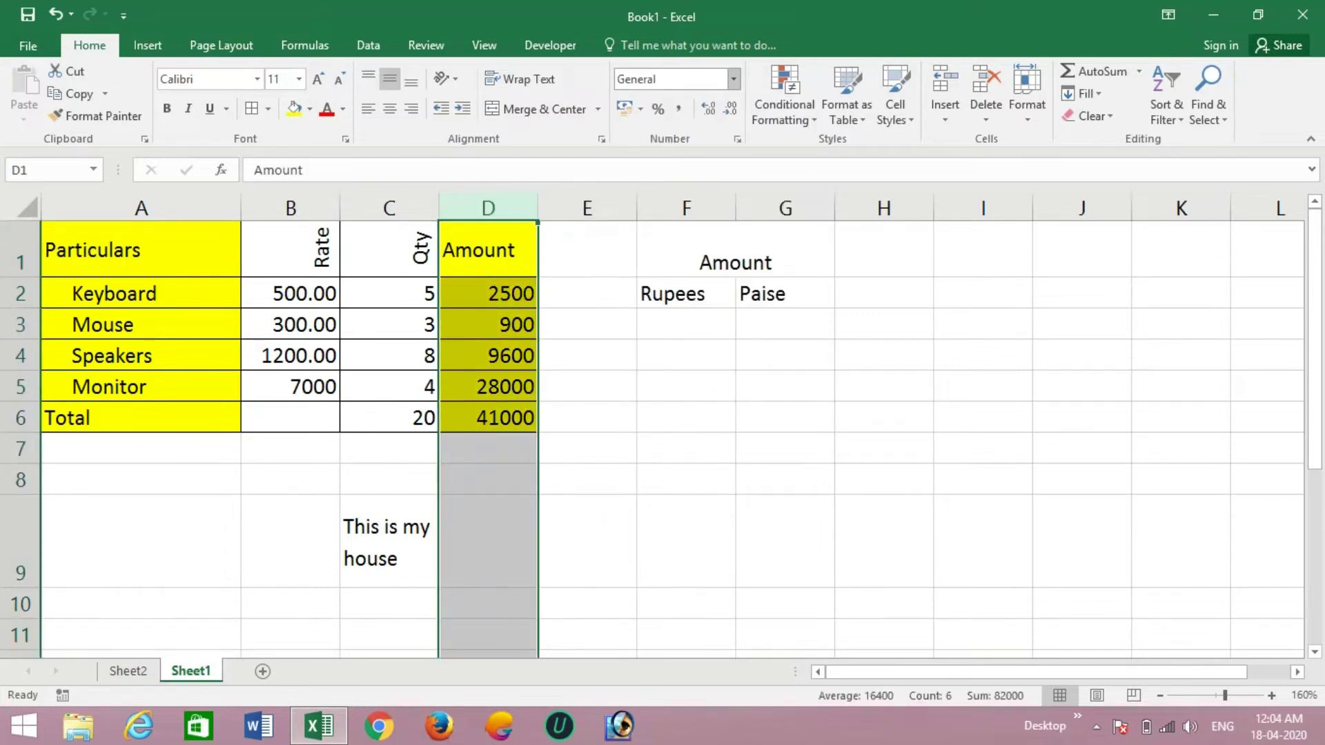
click(733, 79)
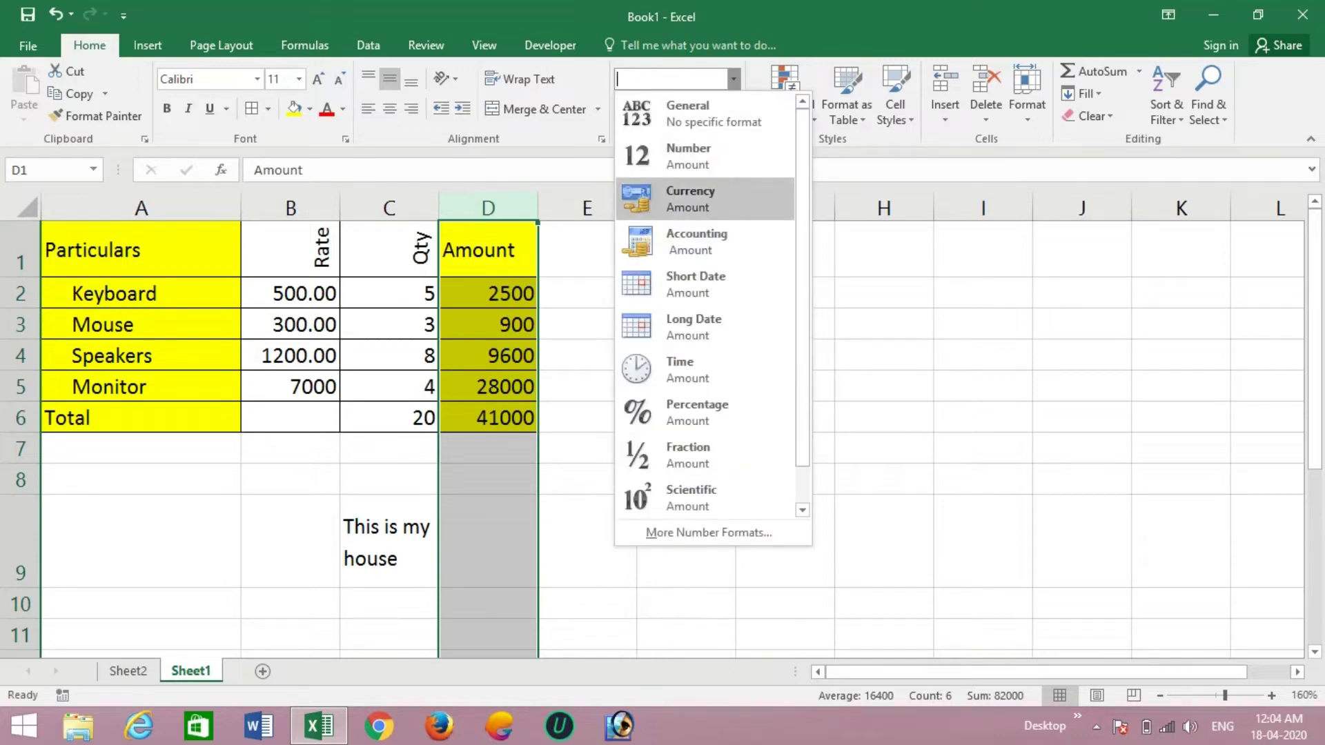
click(690, 199)
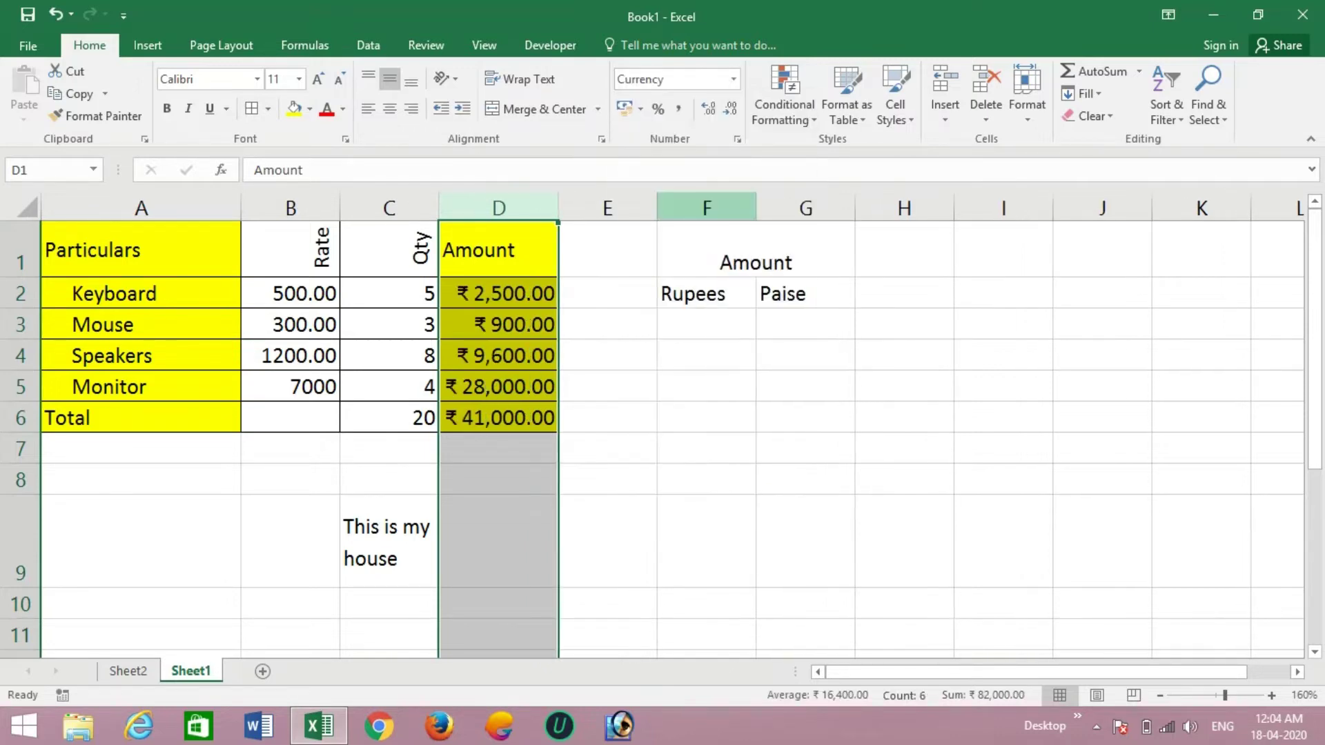
click(499, 325)
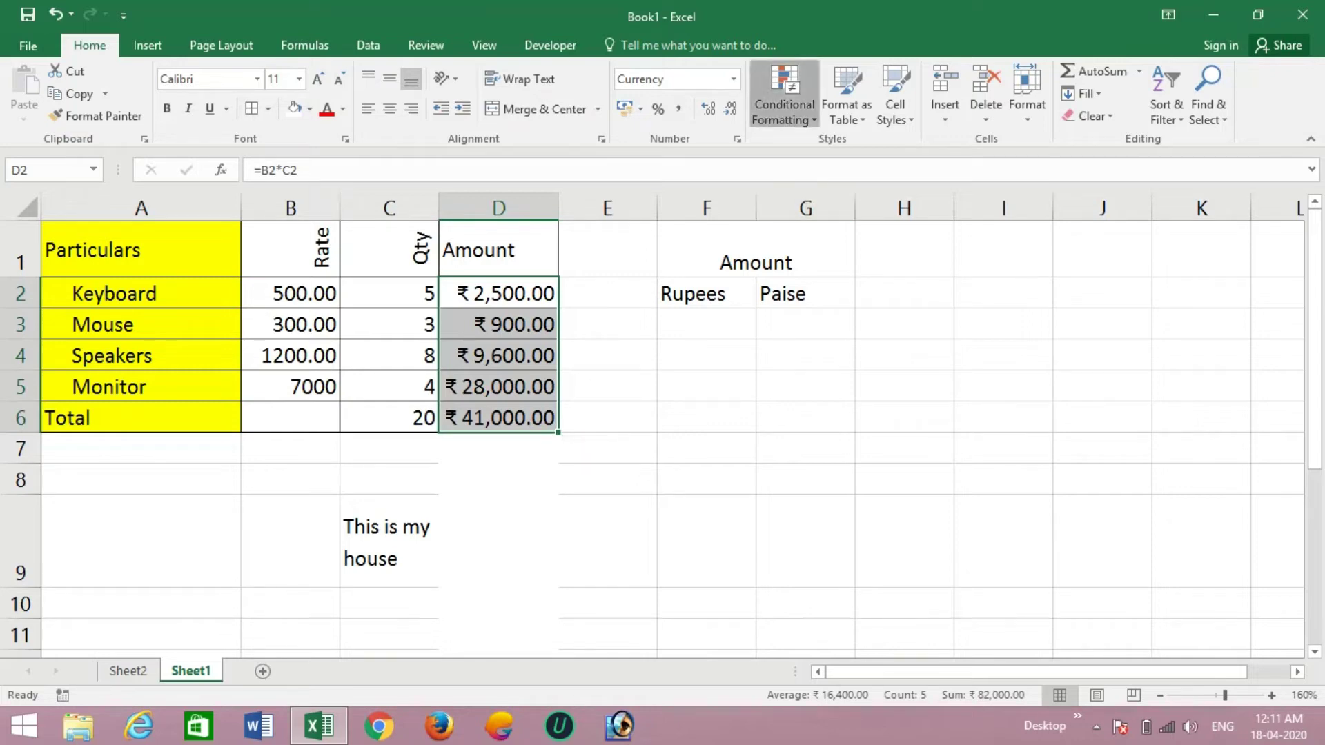
- Add a Greater Than 5000 highlight rule with light red fill on the amounts
click(785, 97)
mouse_move(849, 150)
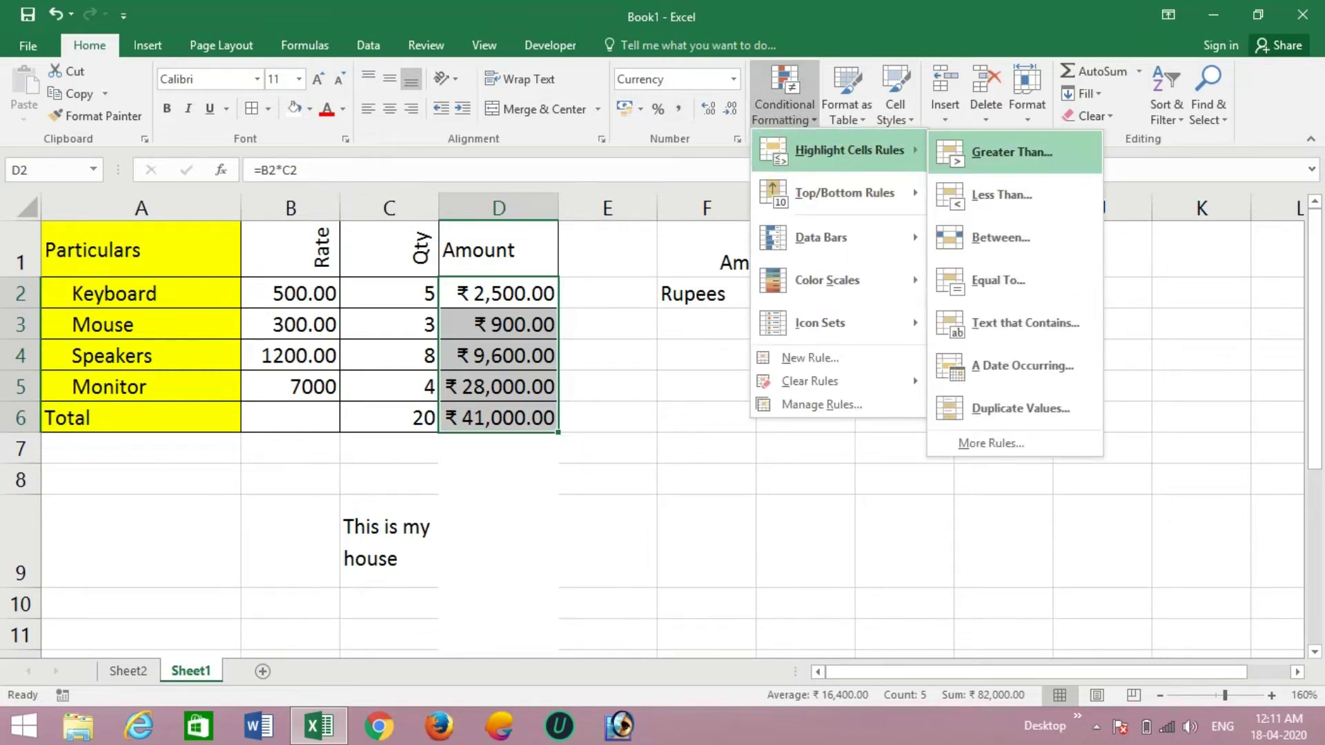
click(1012, 152)
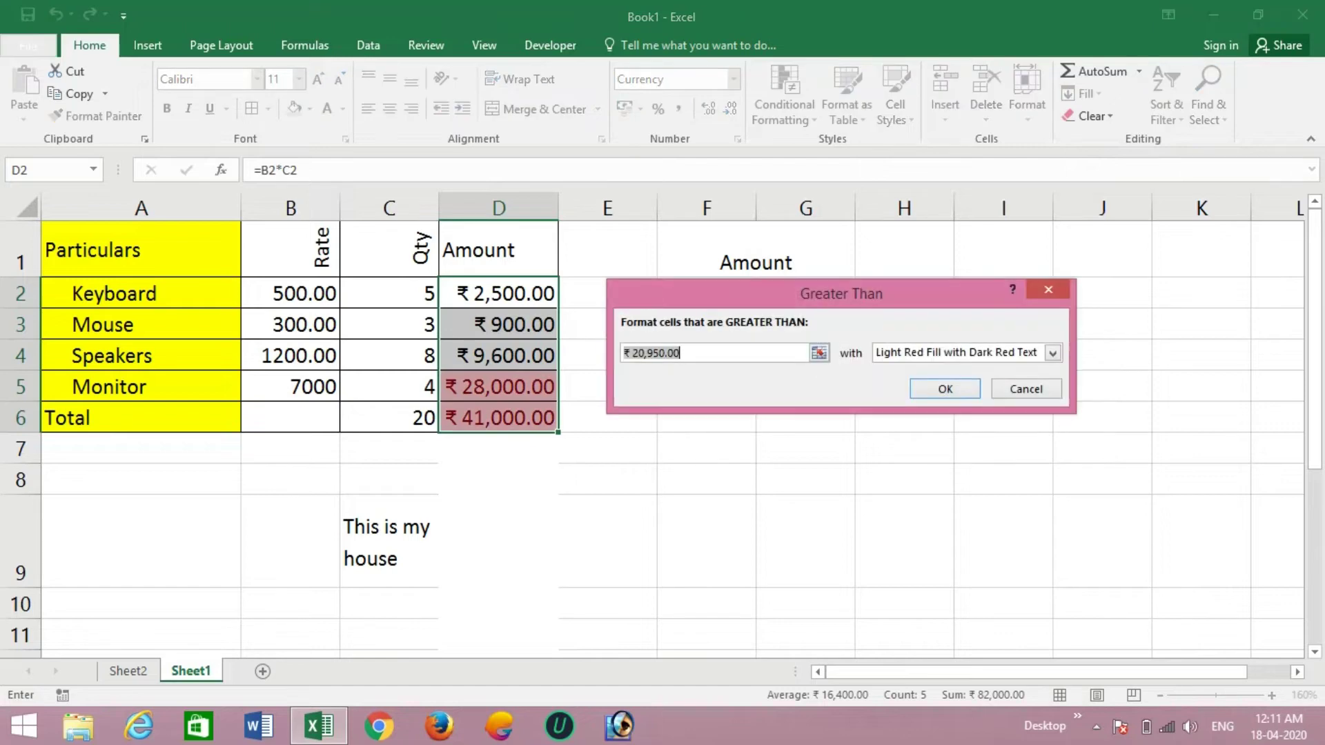
text(5000)
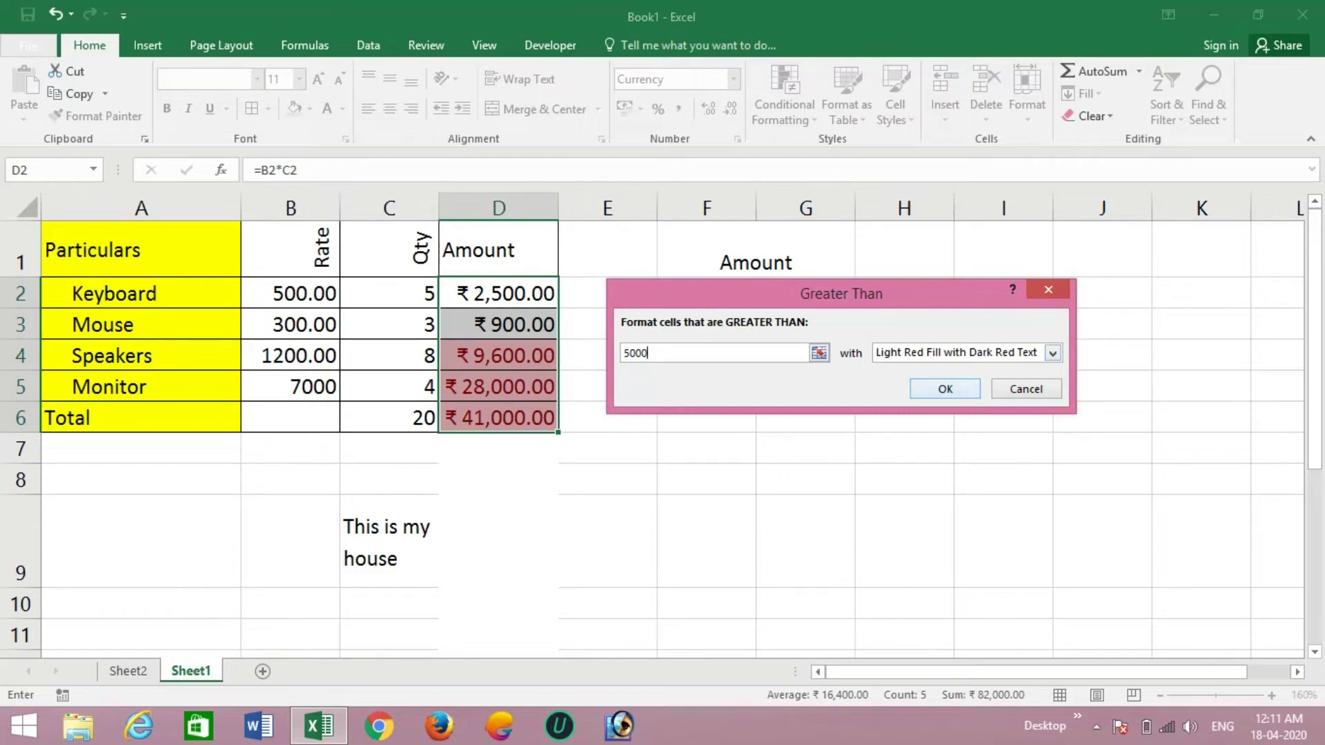
key(Return)
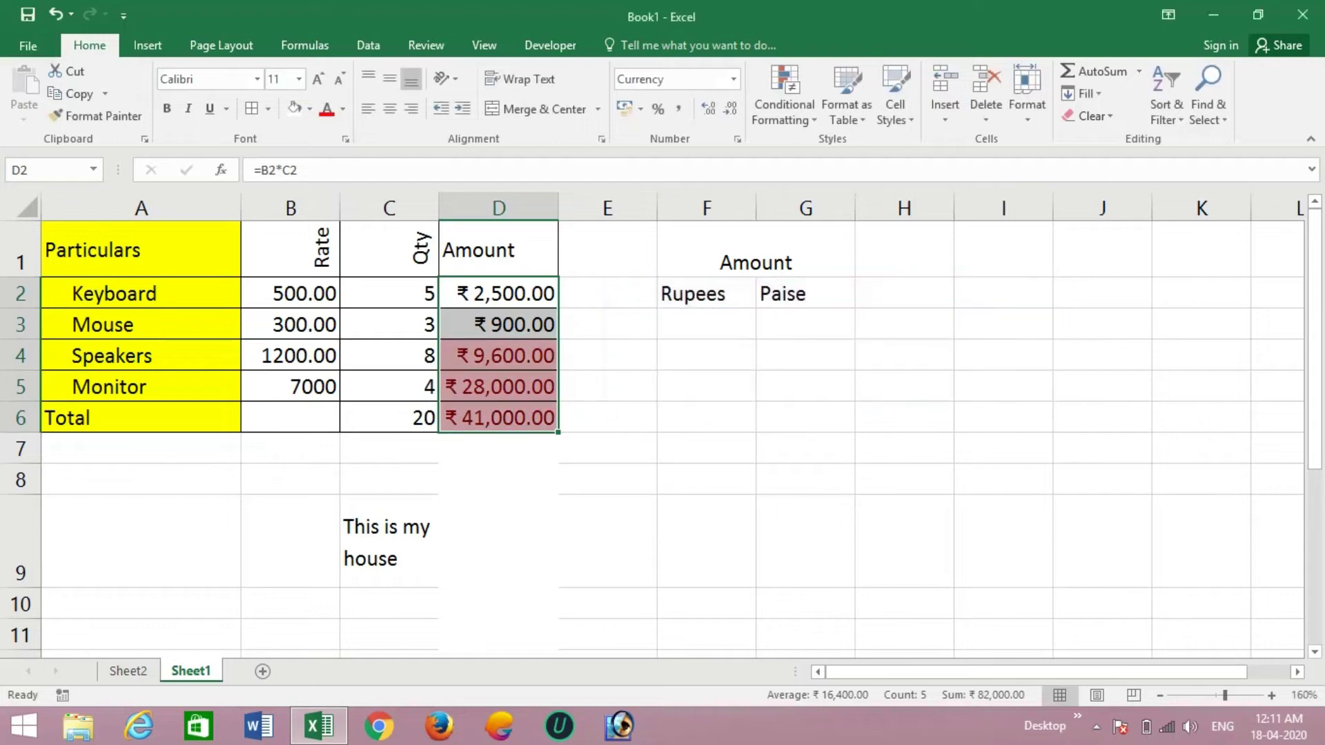
- Add a Less Than 5000 rule with Green Fill with Dark Green Text
click(785, 110)
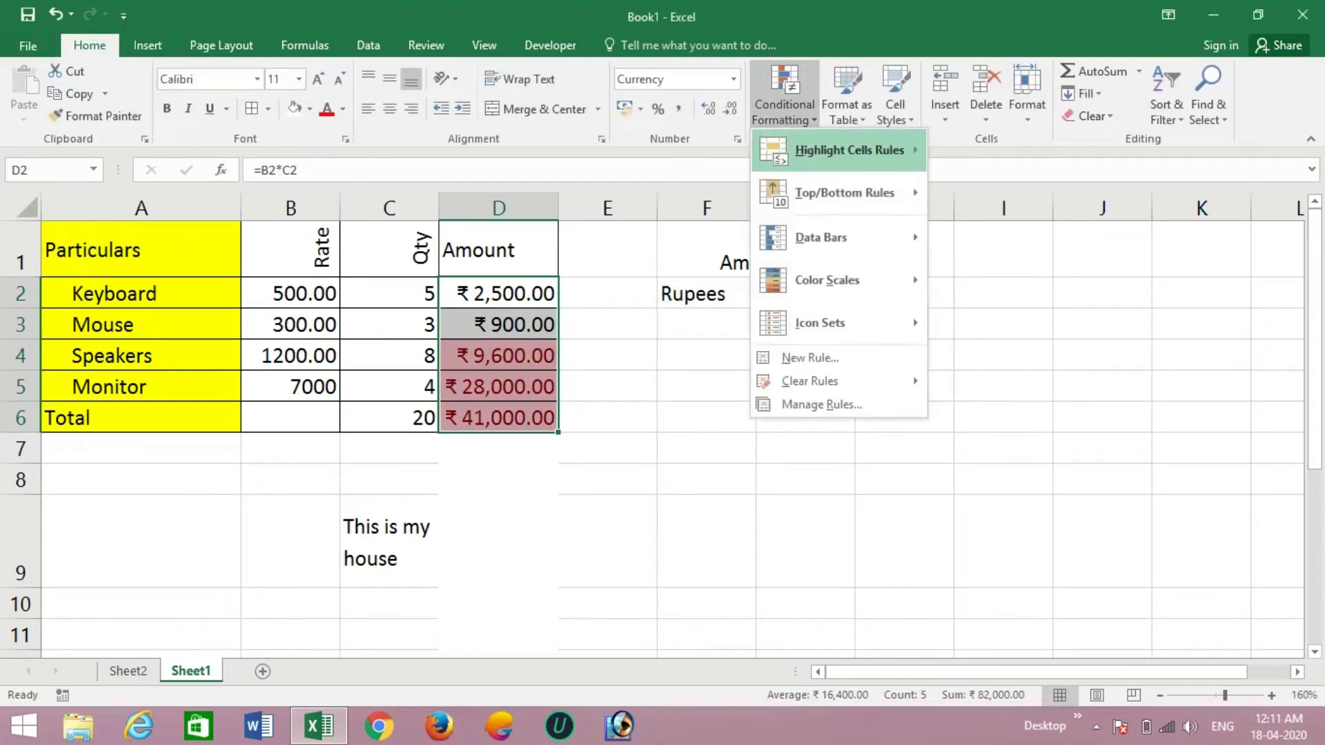
mouse_move(849, 149)
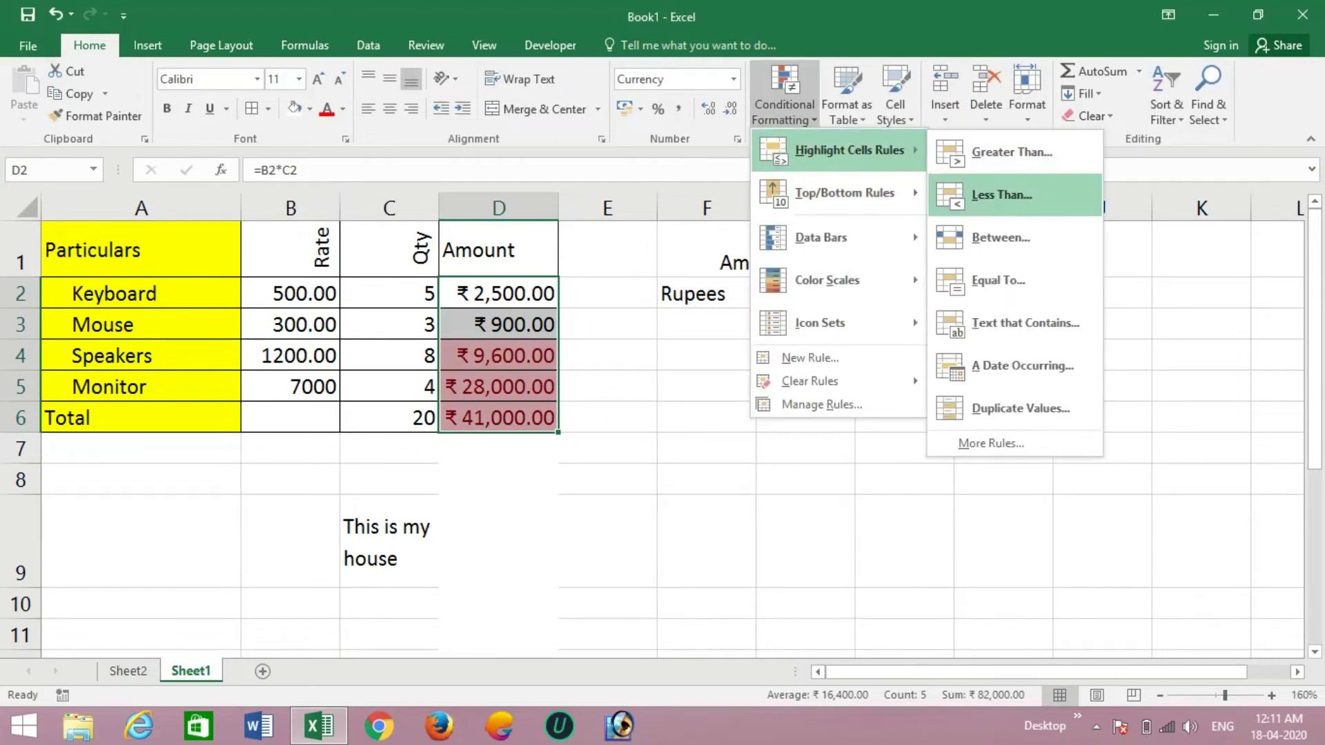
click(1002, 194)
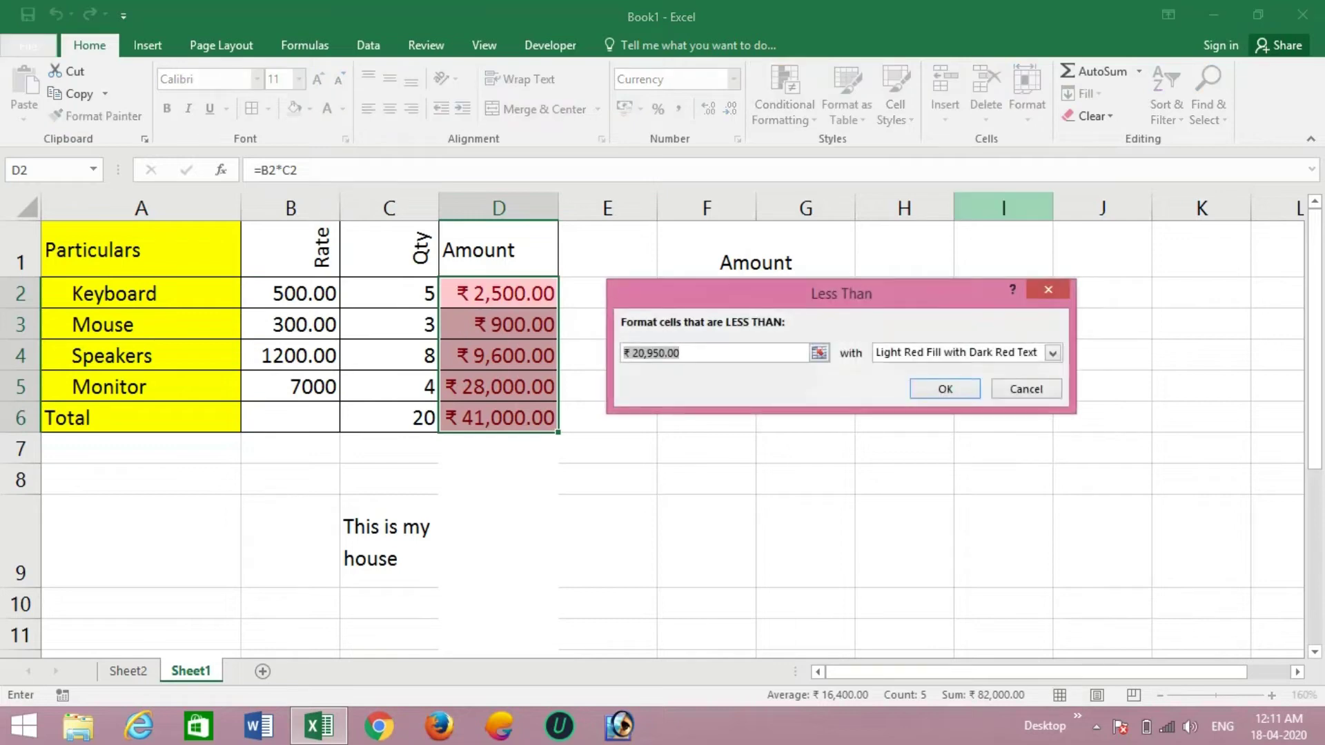
text(5)
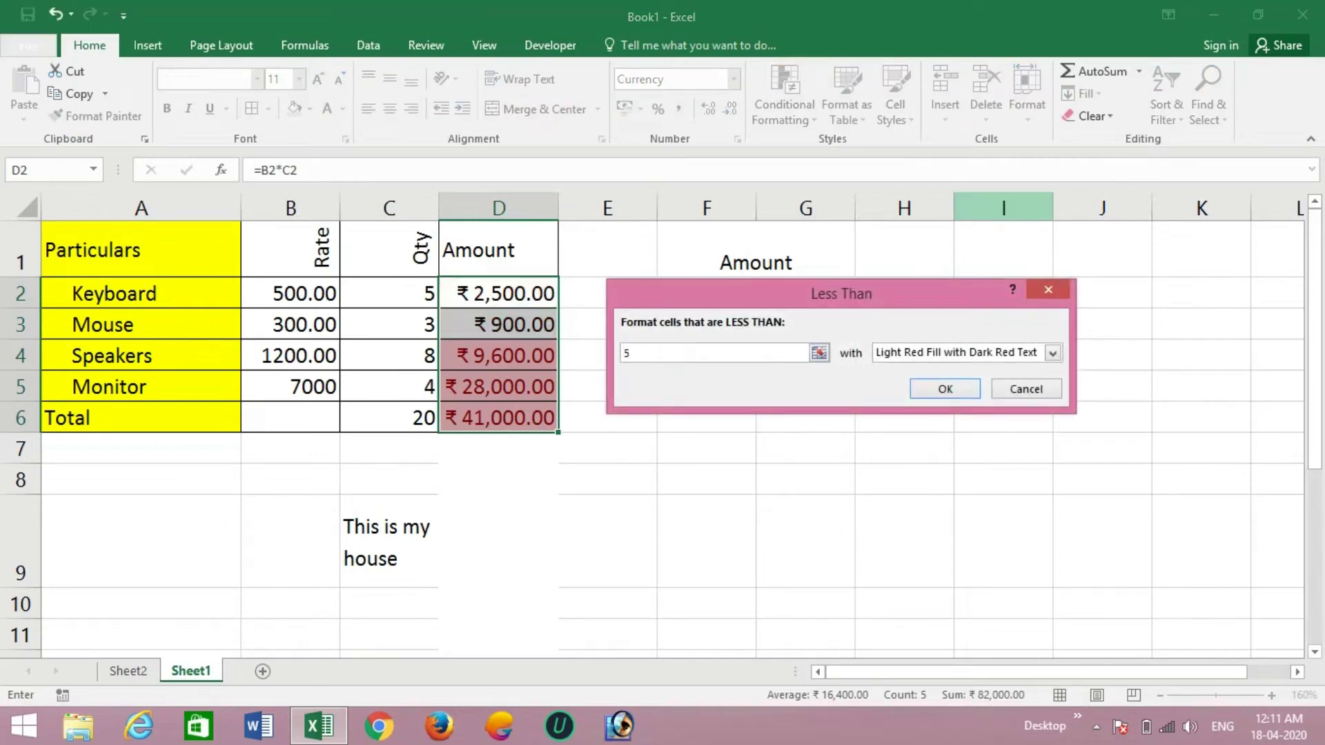
text(000)
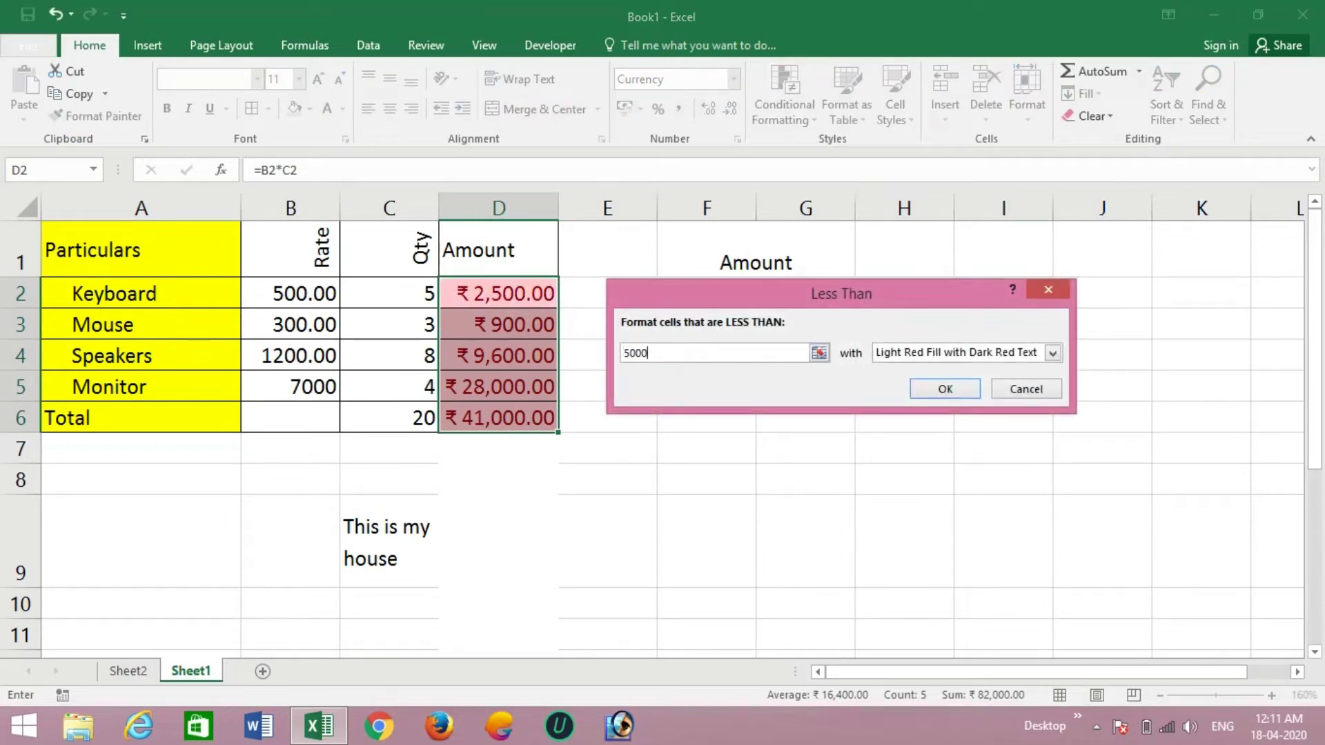
click(1053, 353)
key(Down)
key(Down)
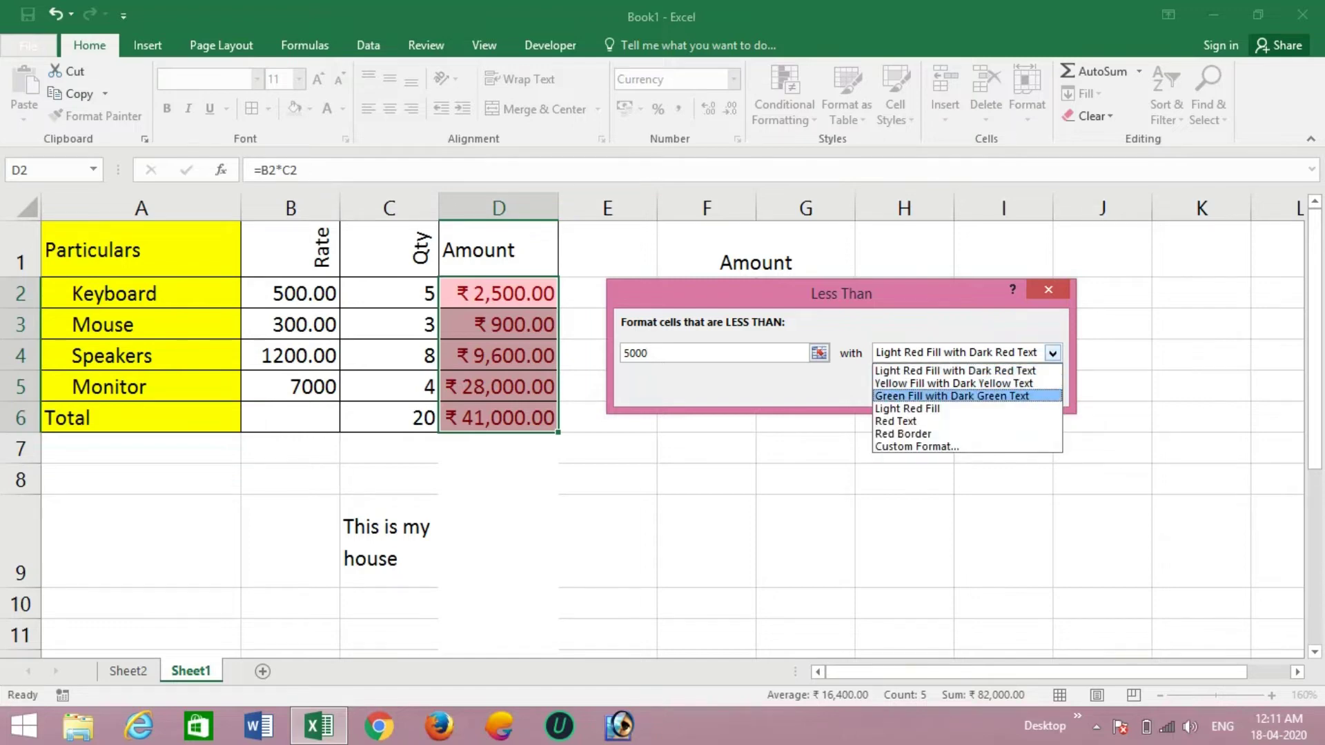
key(Return)
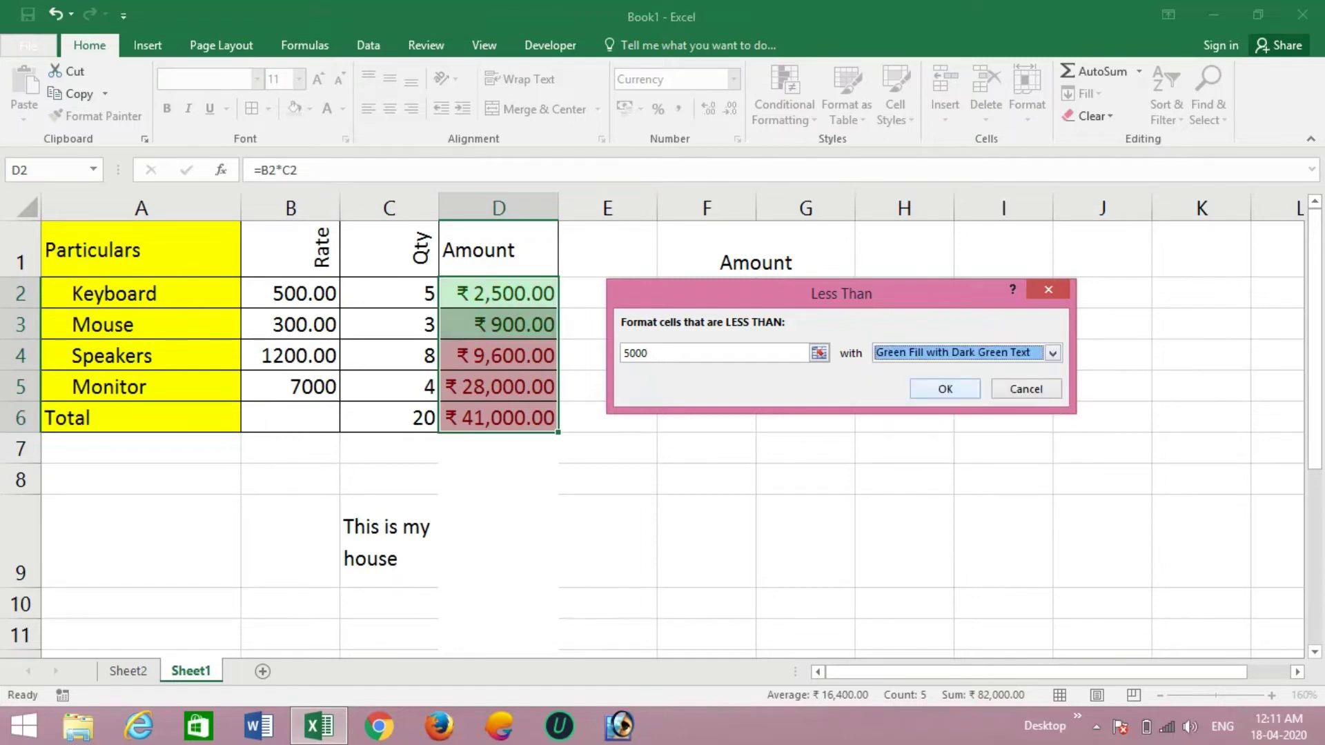
key(Return)
click(706, 385)
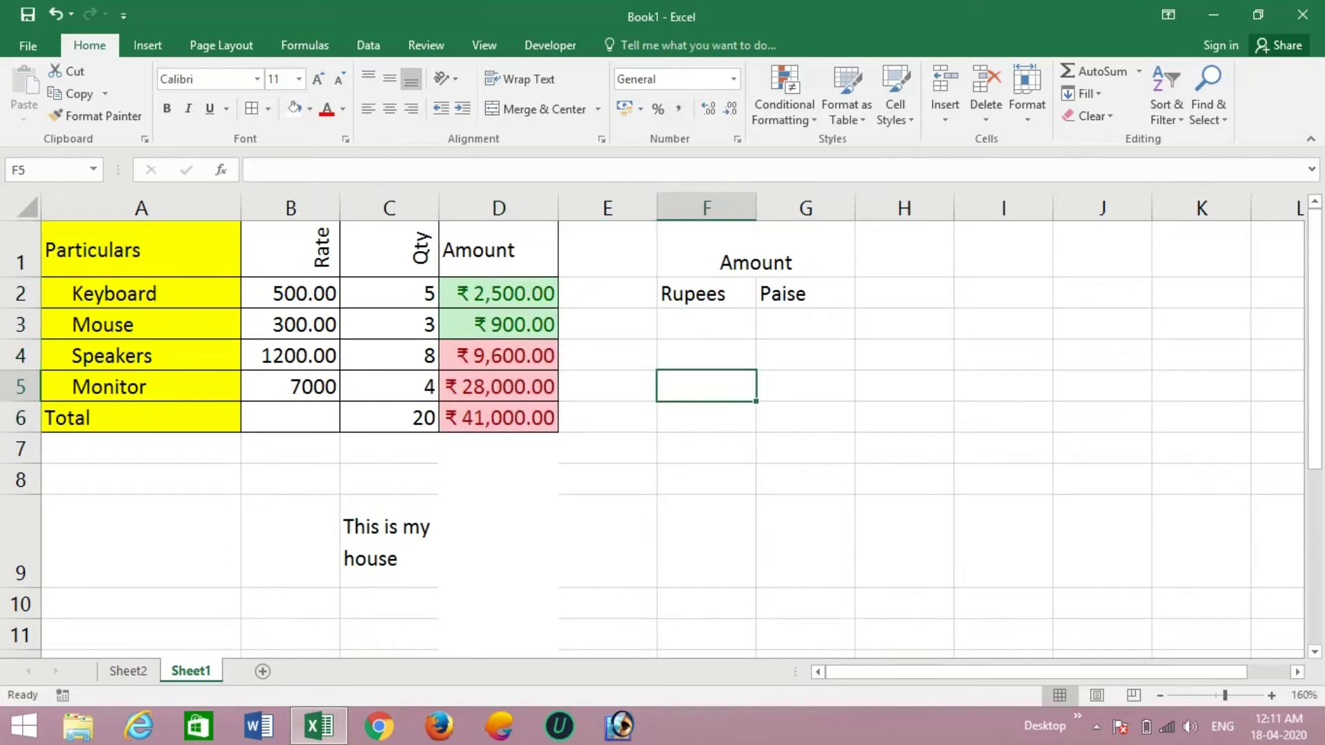
- Change the Speakers quantity in C4 to 3, so its amount becomes ₹ 3,600.00
click(390, 354)
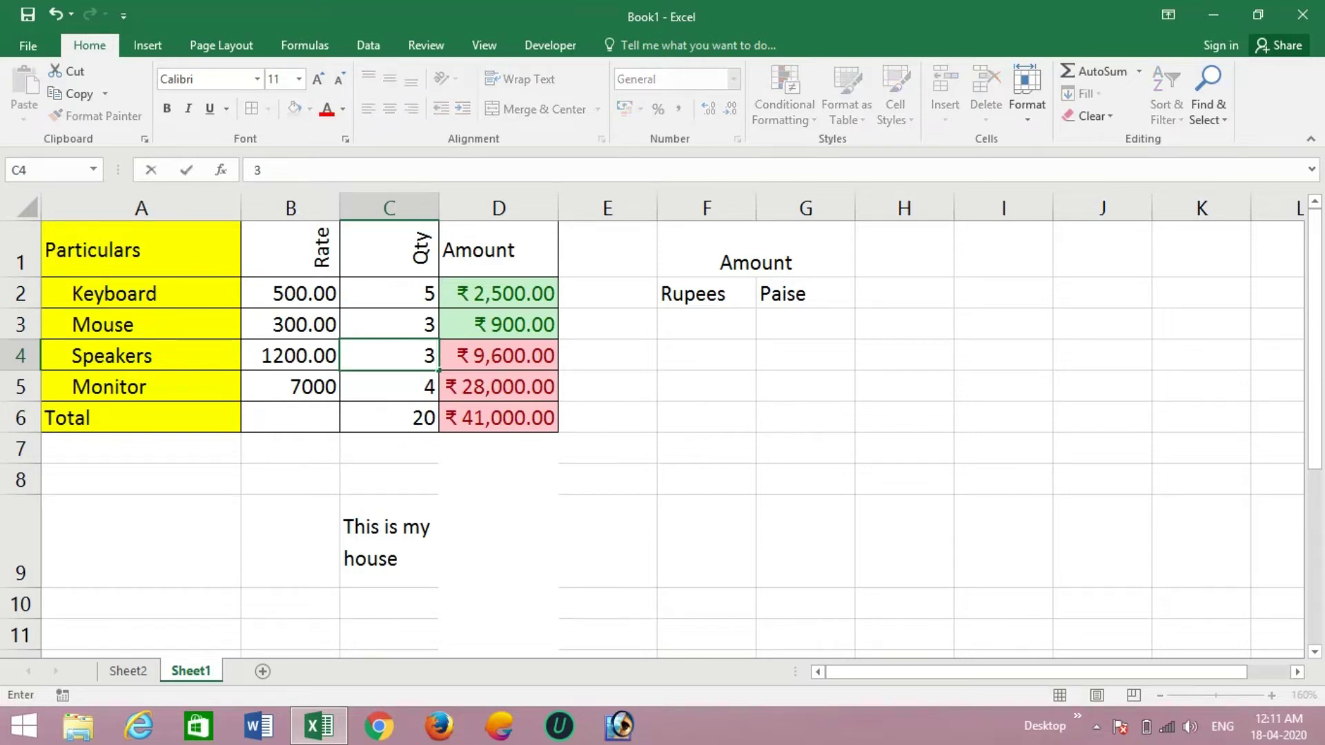
key(Return)
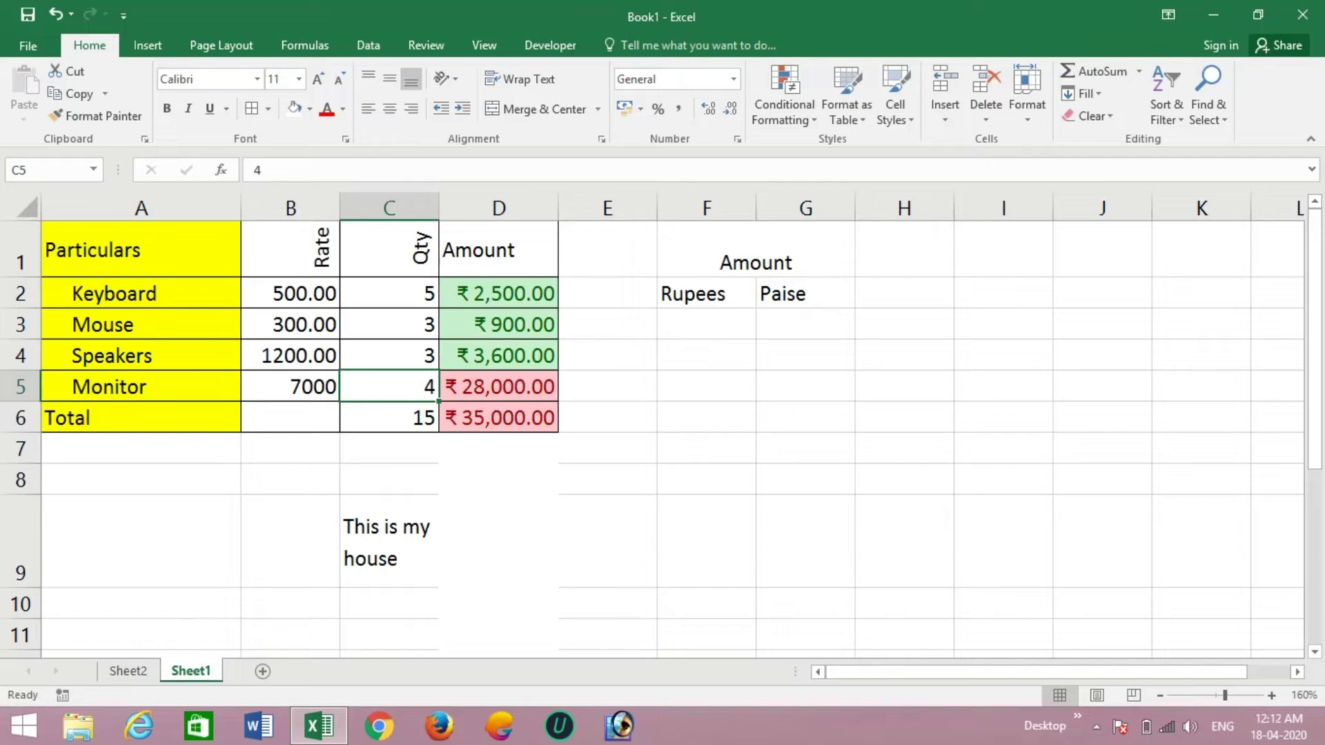
click(847, 96)
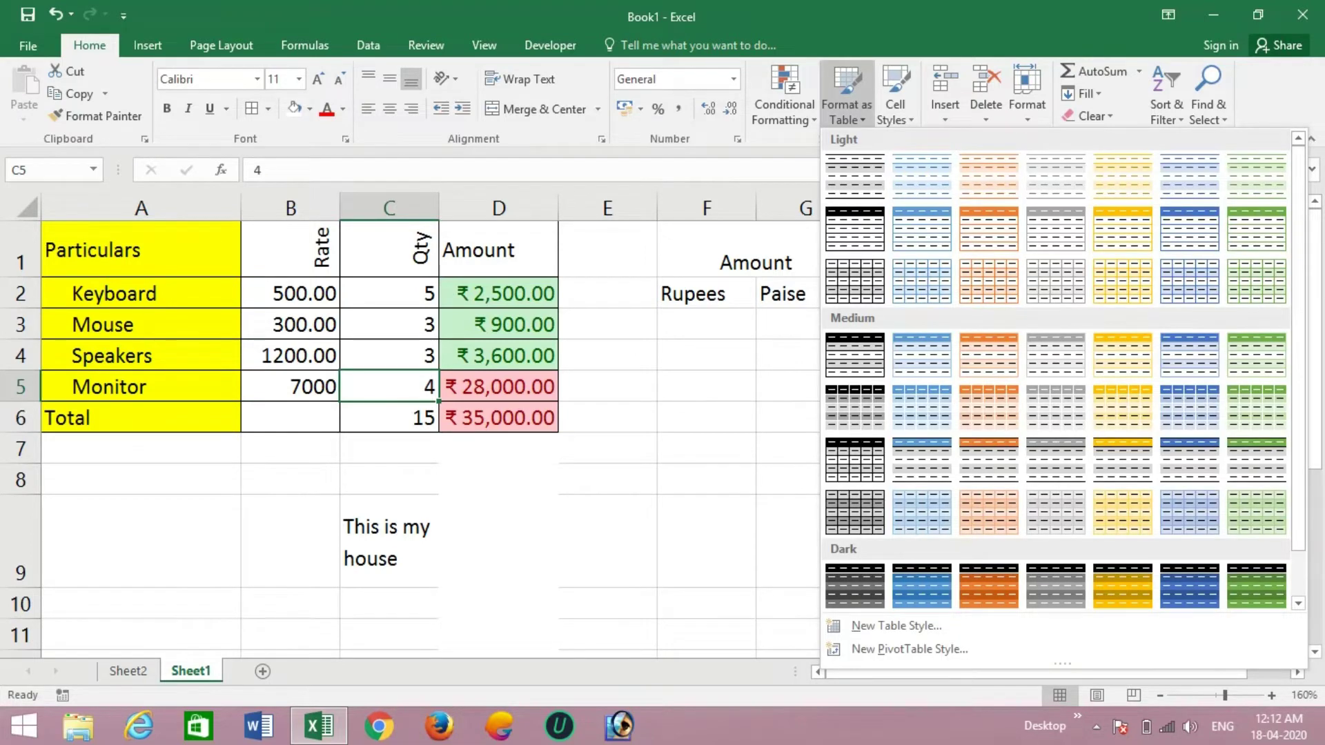
- Format A1:D6 as a table with headers in an orange medium table style
key(Escape)
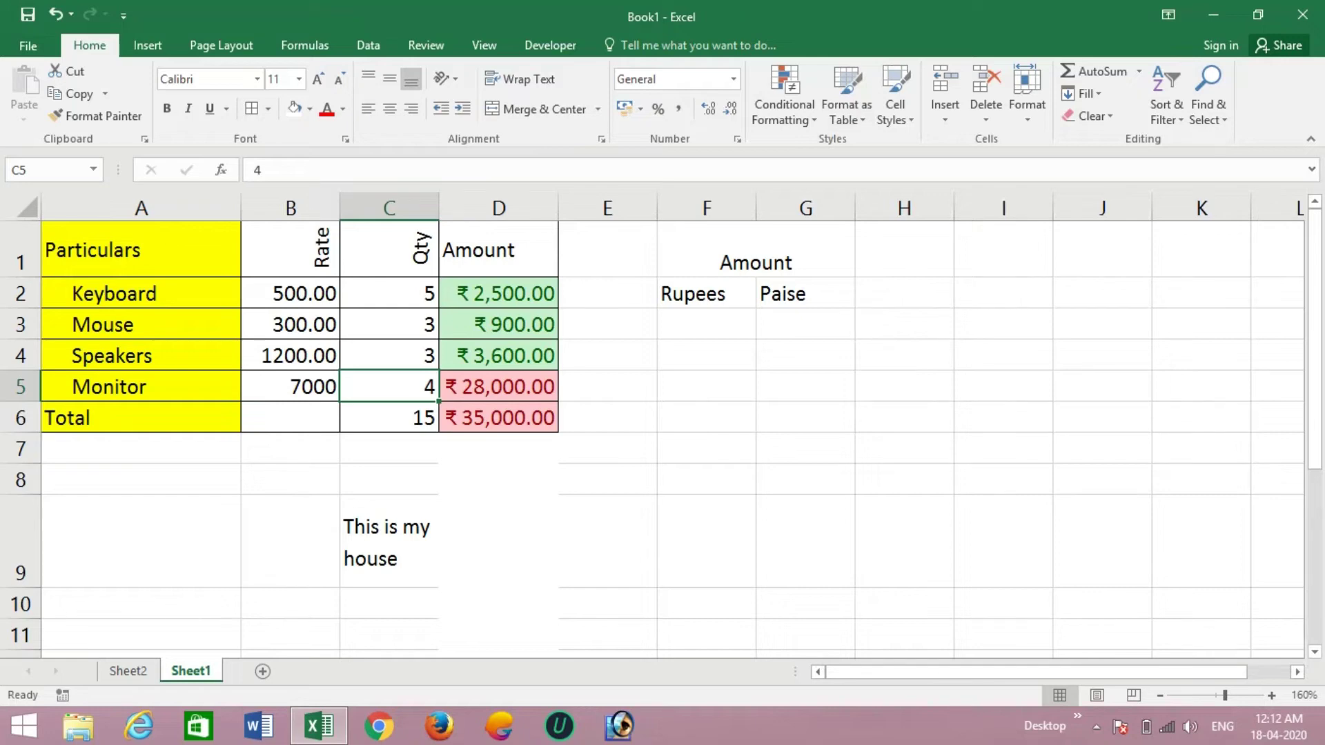
click(141, 250)
drag(141, 250, 524, 417)
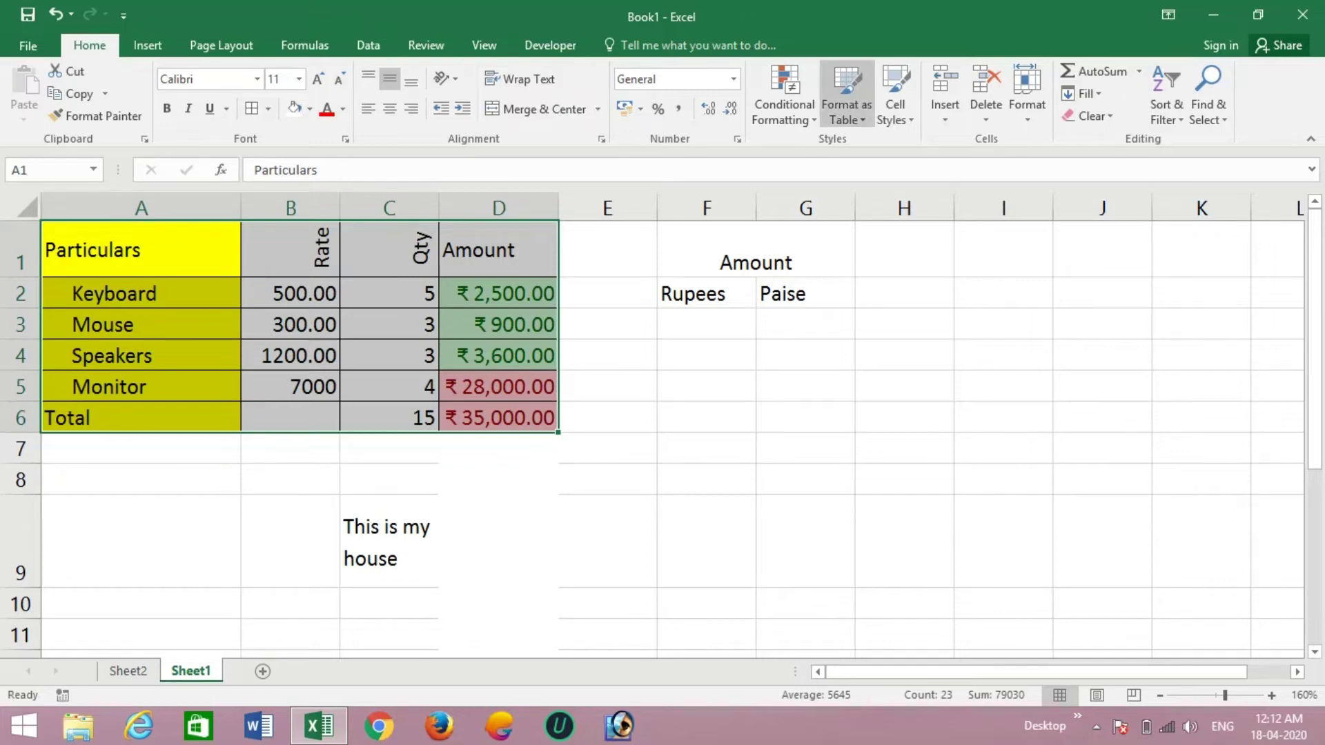
click(847, 103)
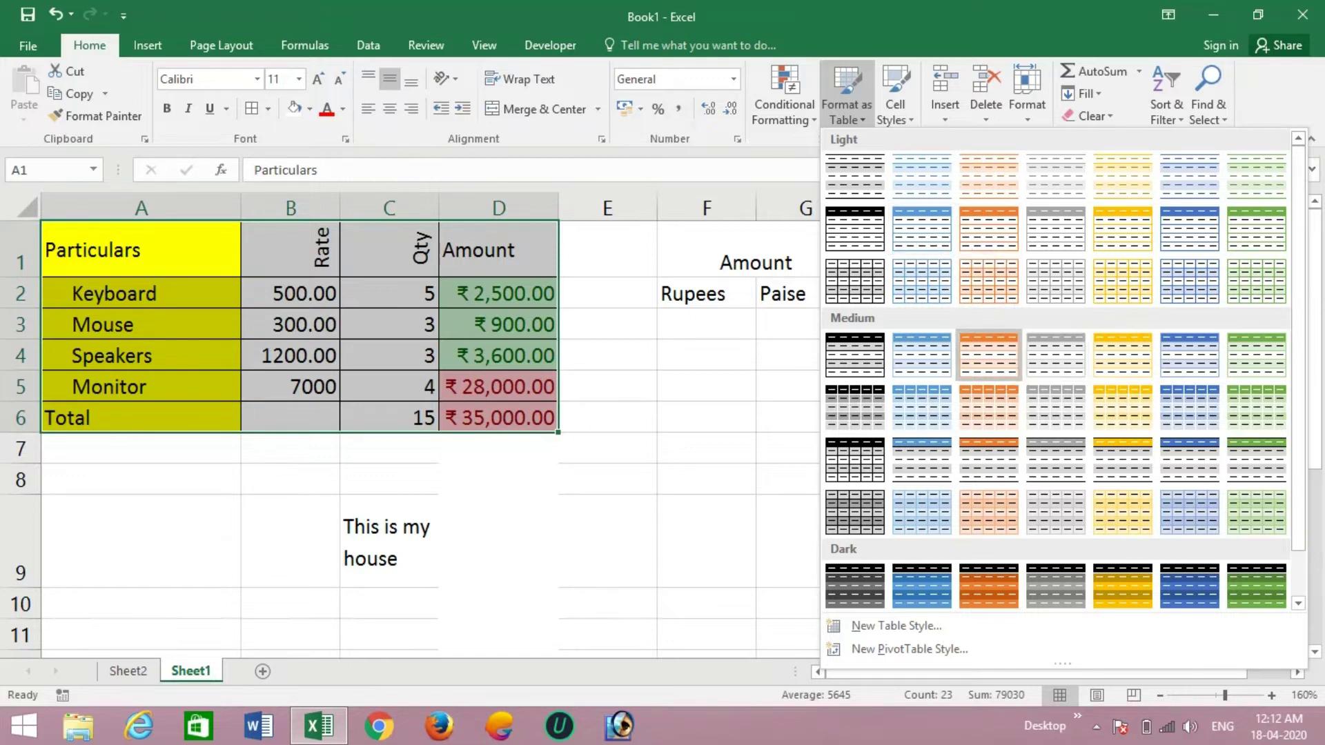
click(988, 354)
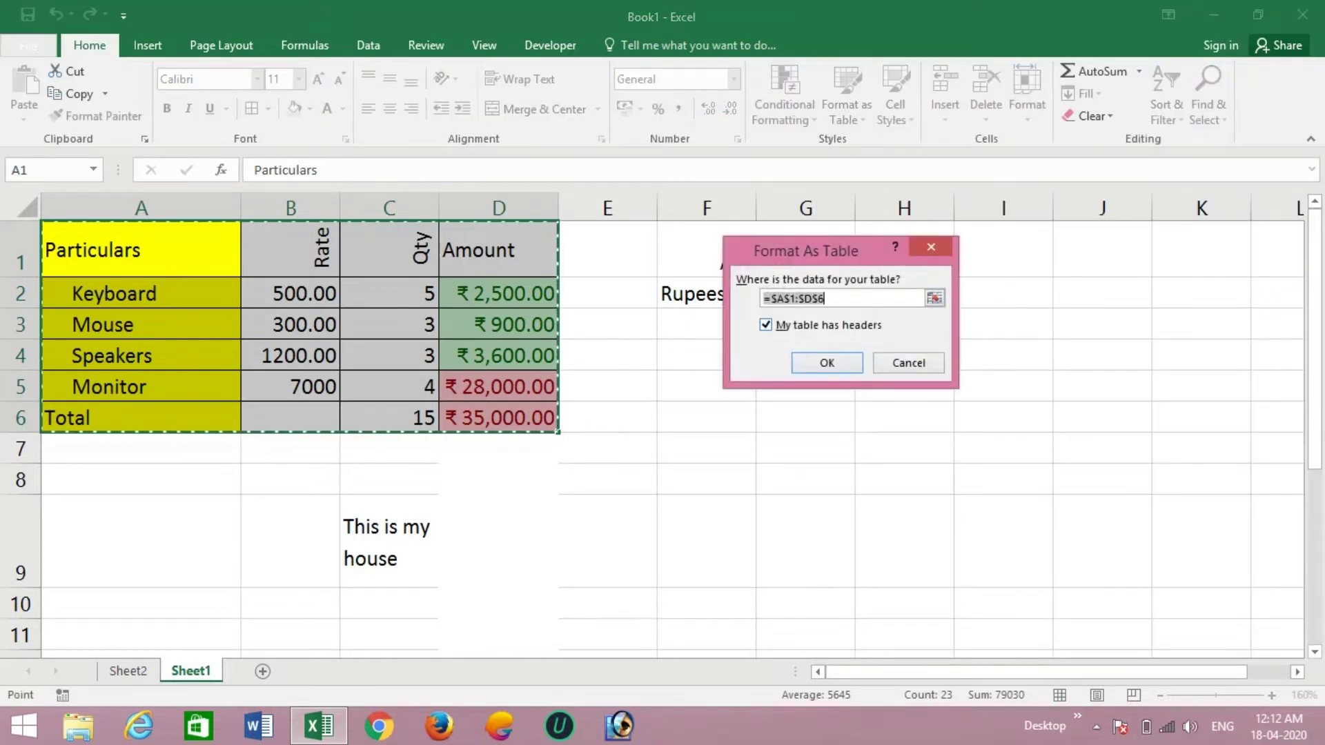
key(Return)
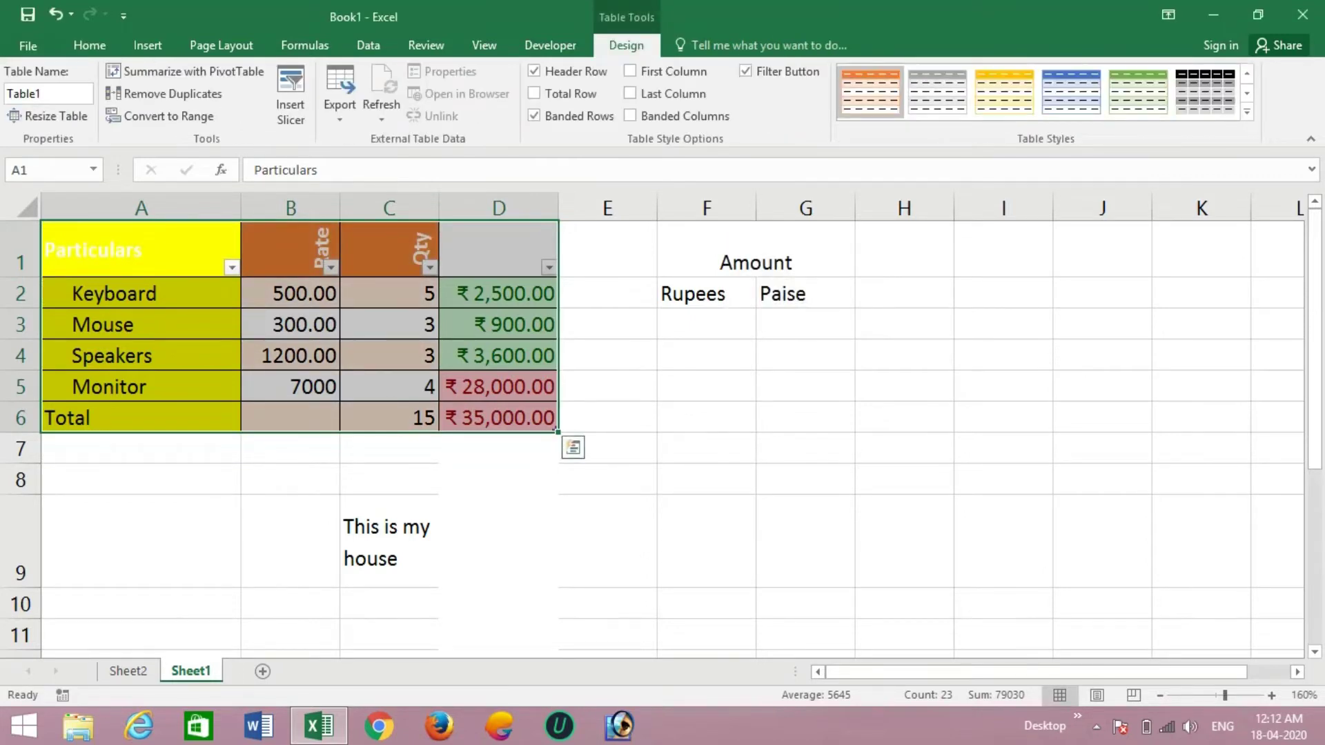
click(499, 356)
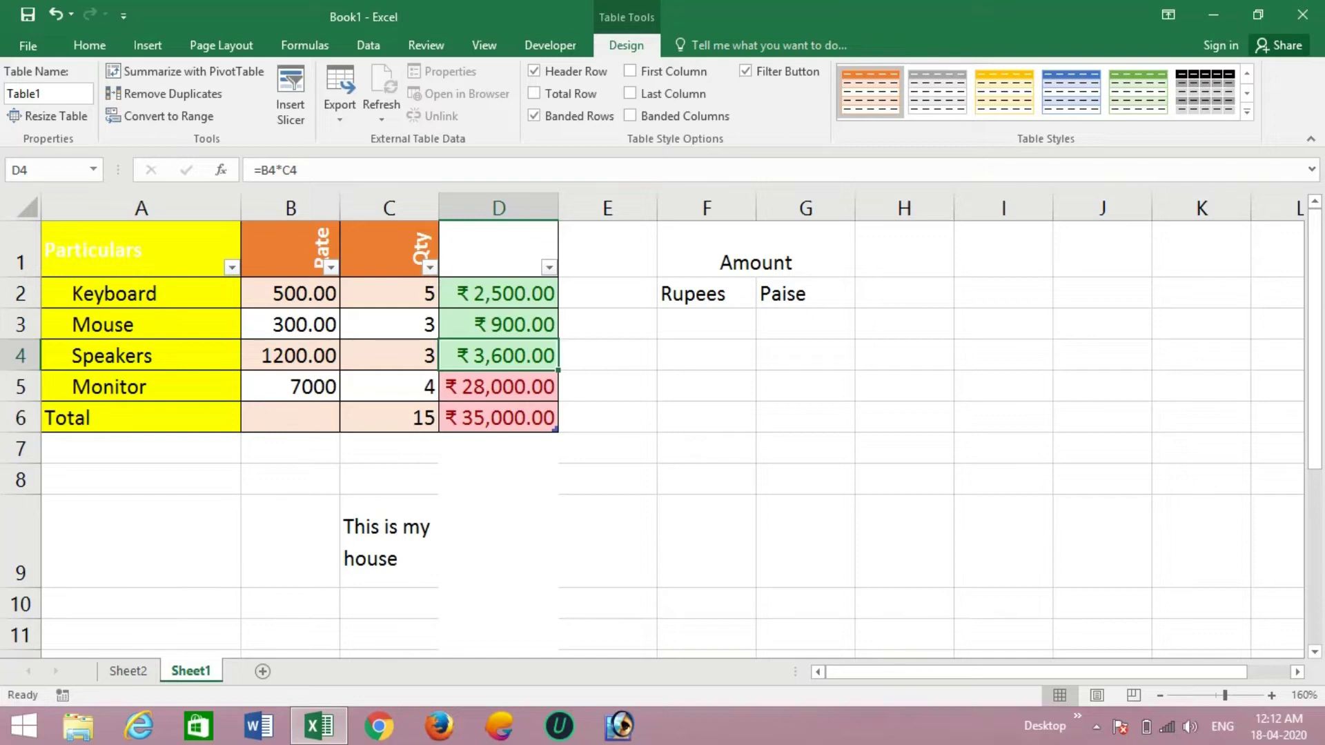
click(142, 208)
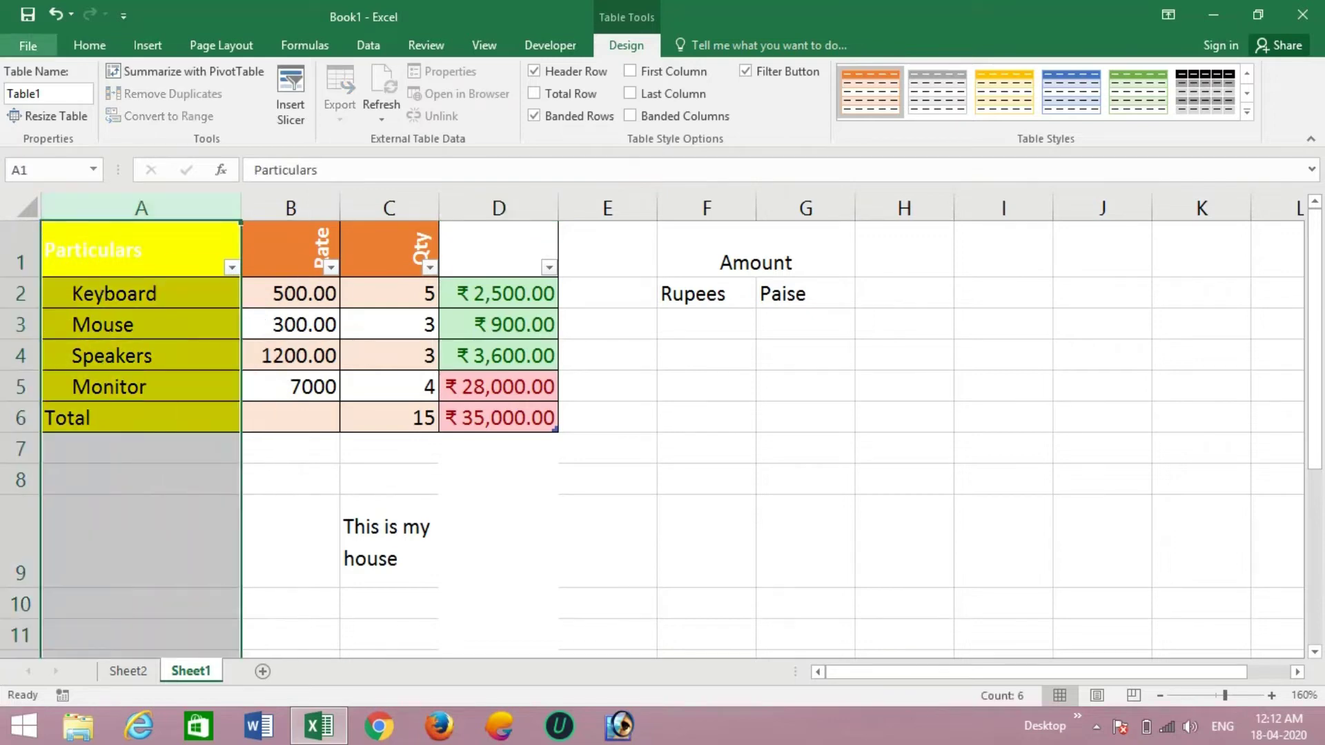
- Set the Particulars column A fill to No Fill
click(90, 45)
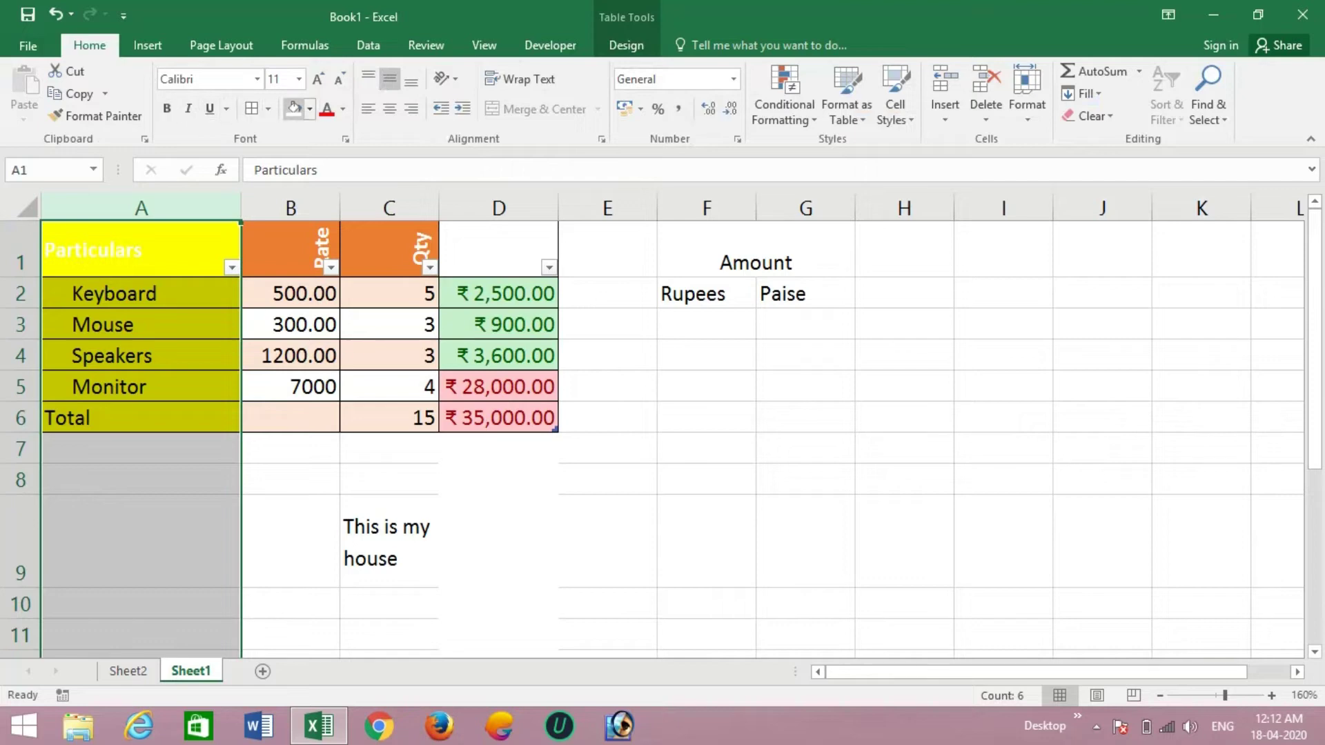
click(309, 109)
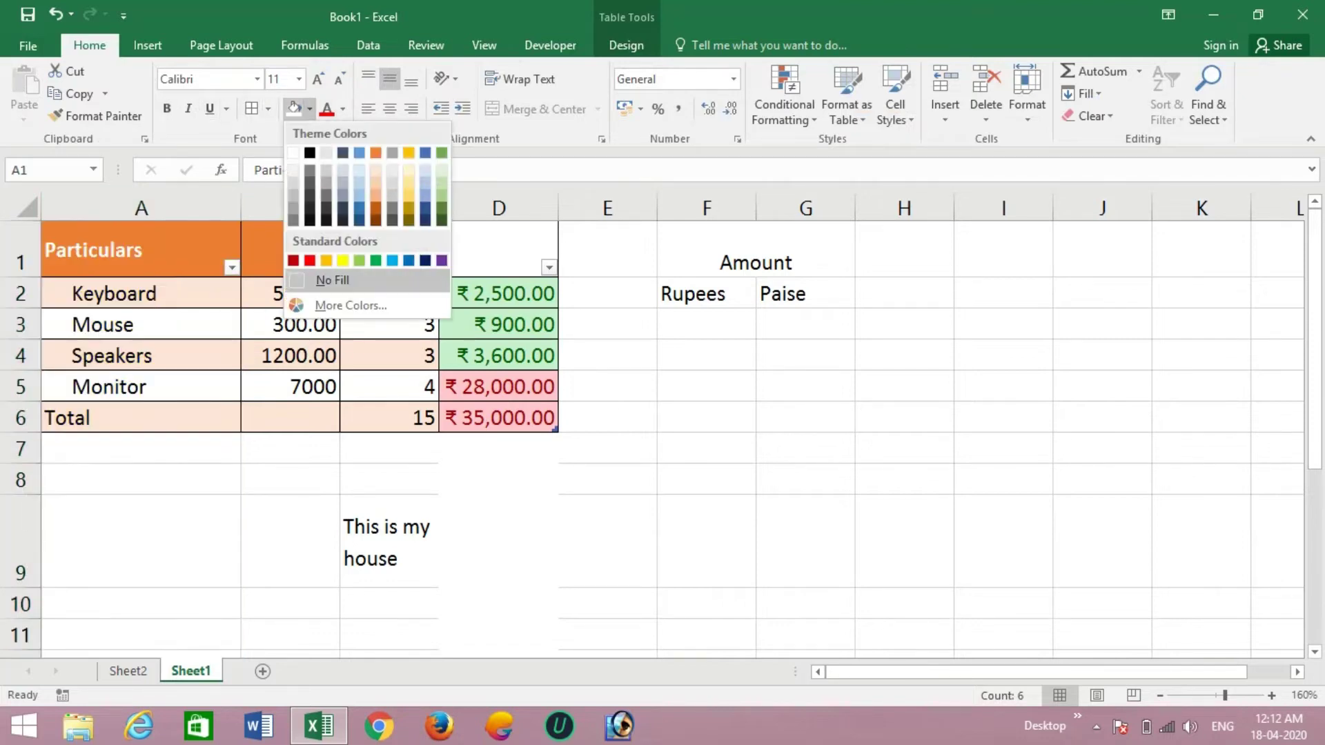
click(333, 280)
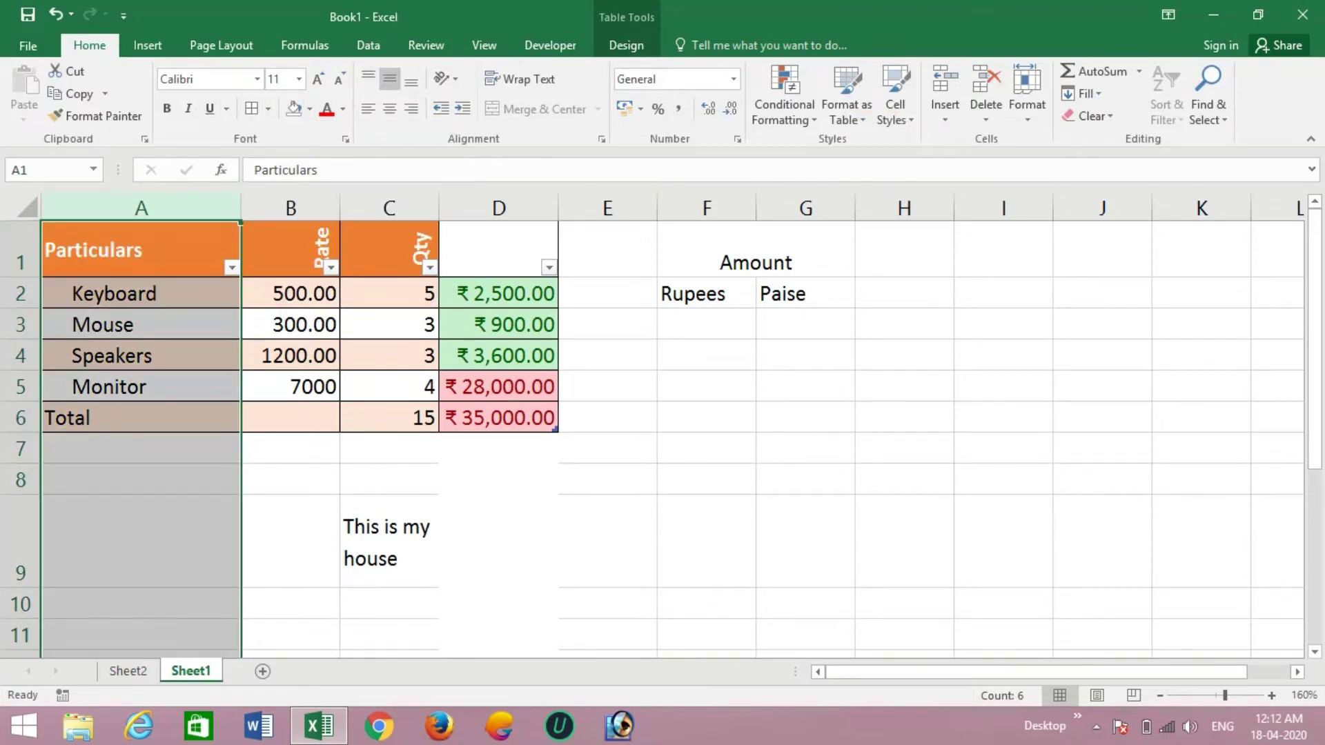
click(498, 324)
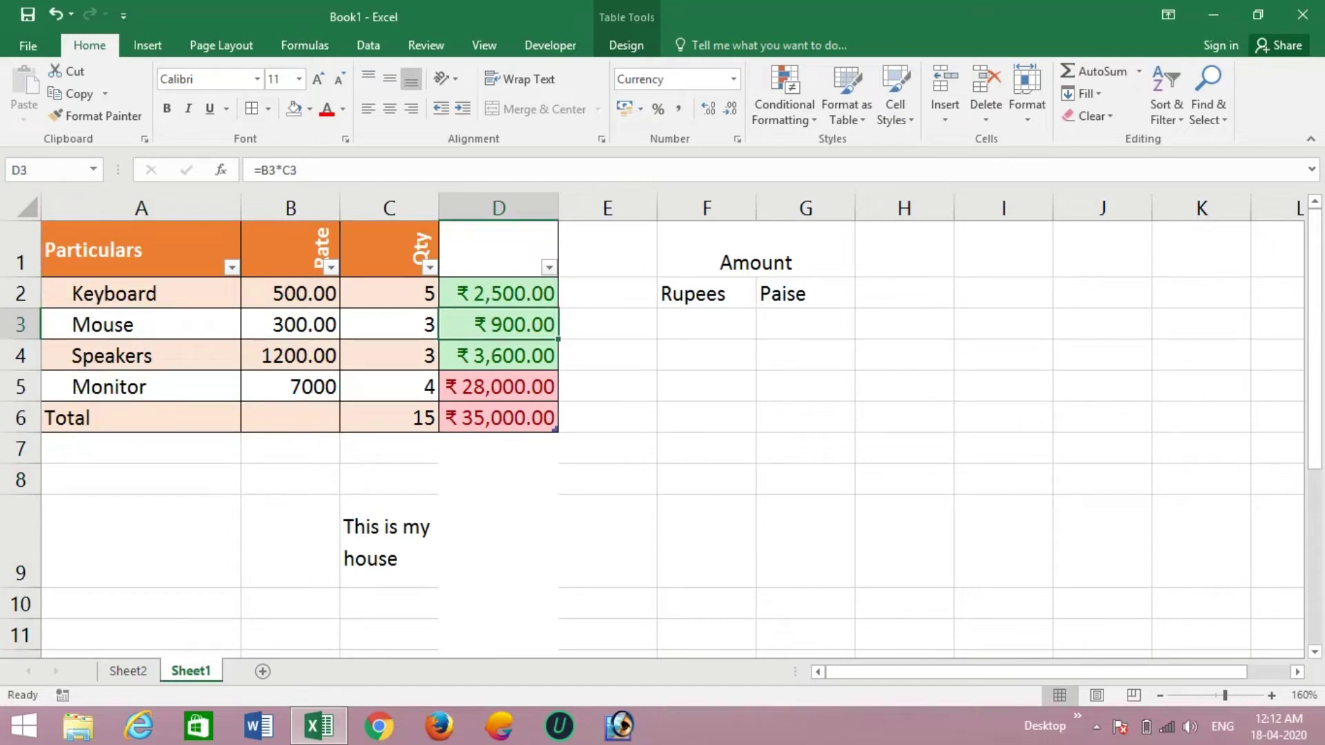
- Set the Amount header D1 to No Fill so it shows the table's orange
click(498, 252)
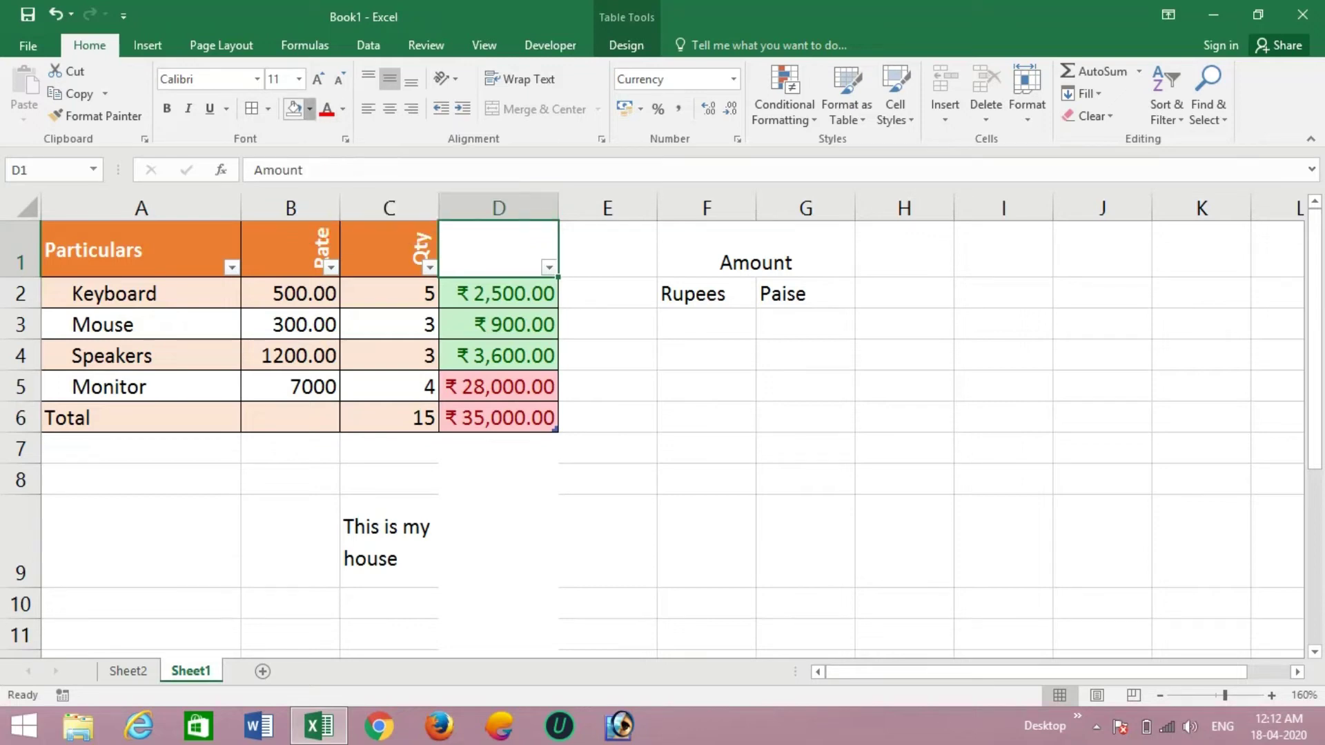
click(310, 109)
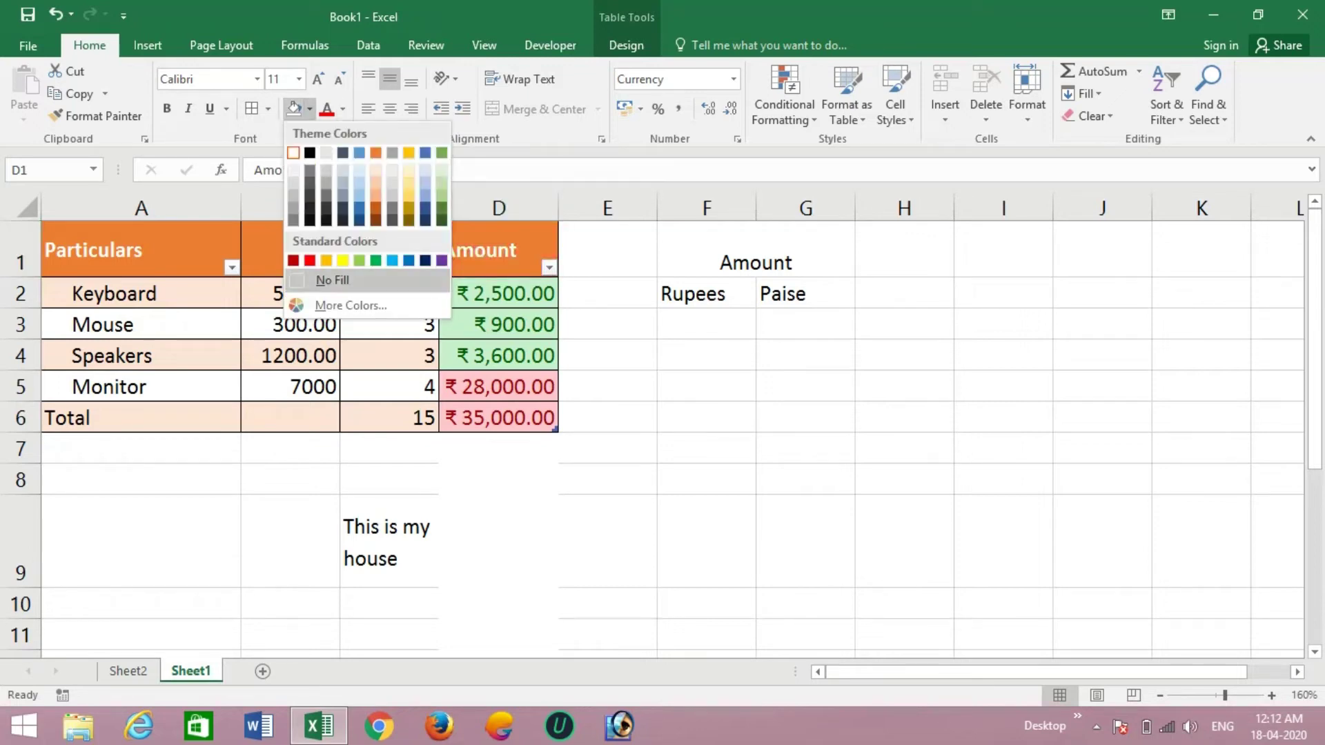
click(333, 280)
click(498, 356)
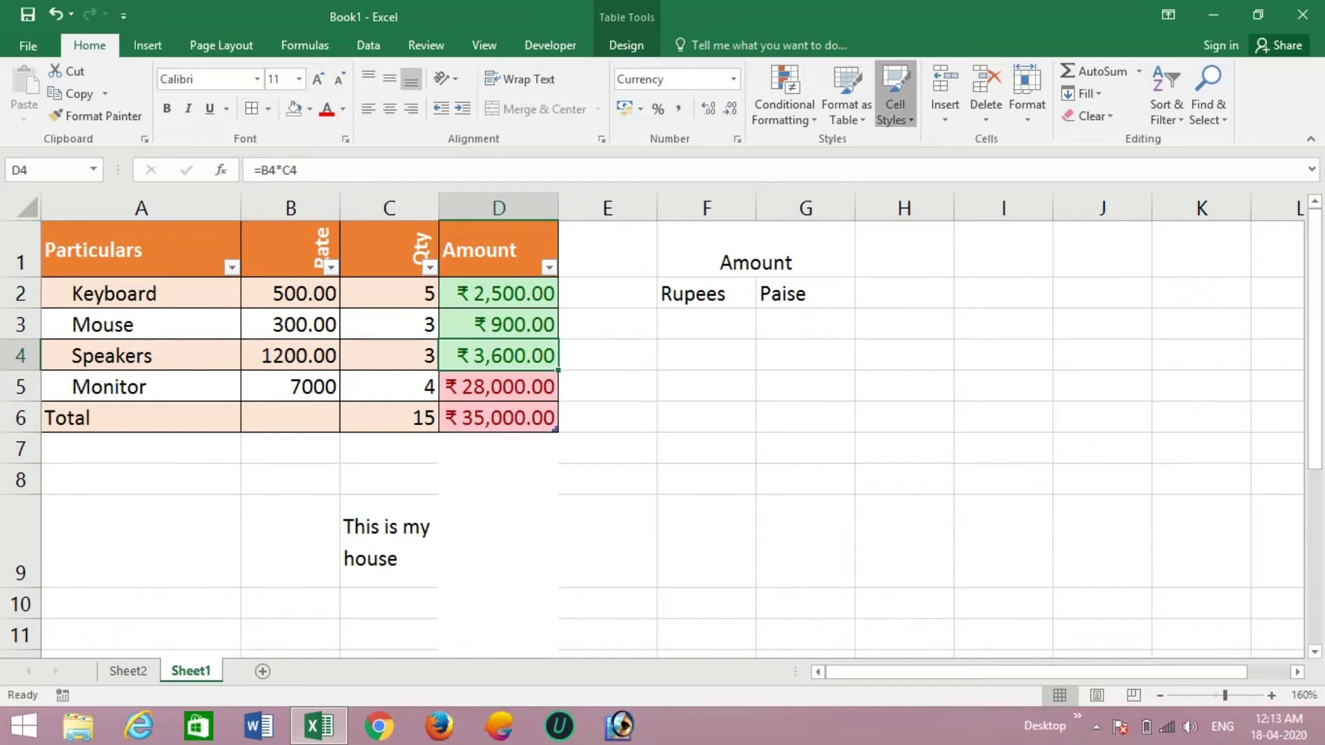
- Apply the Output cell style to the merged Amount heading in F1
click(895, 96)
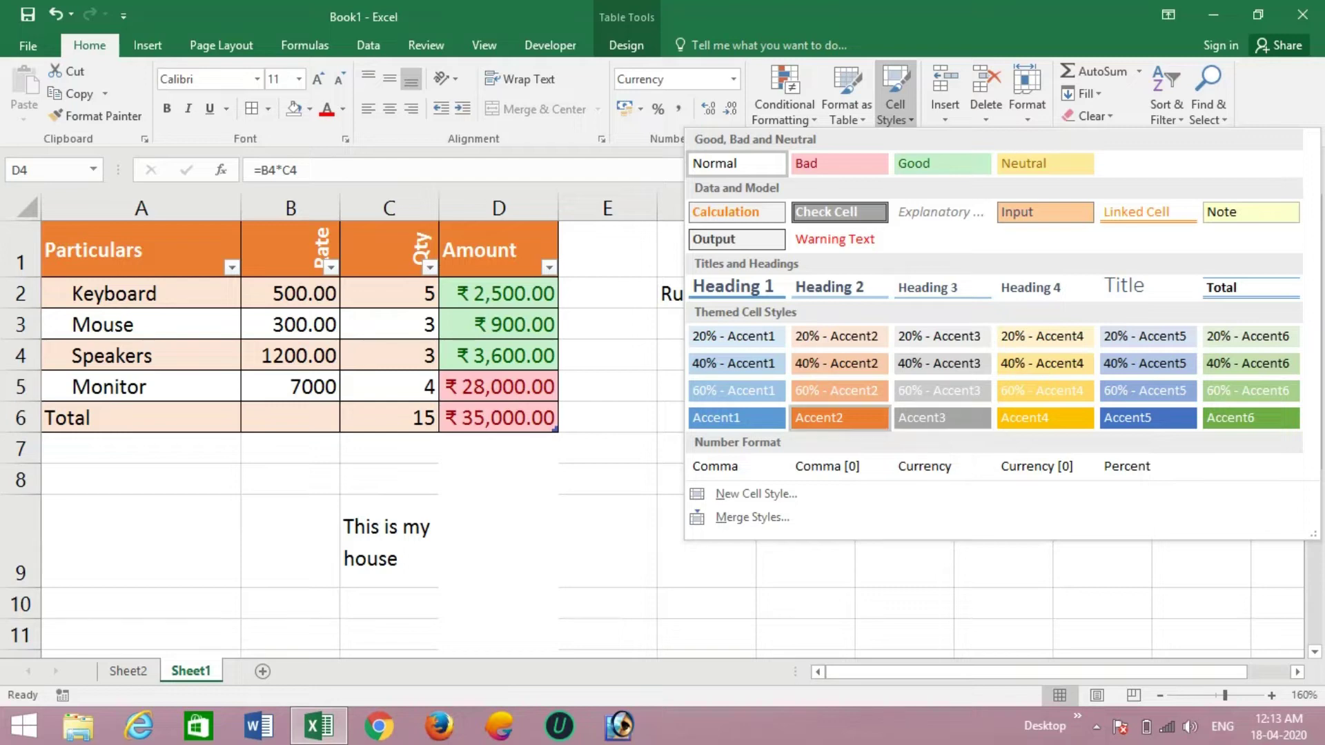
key(Escape)
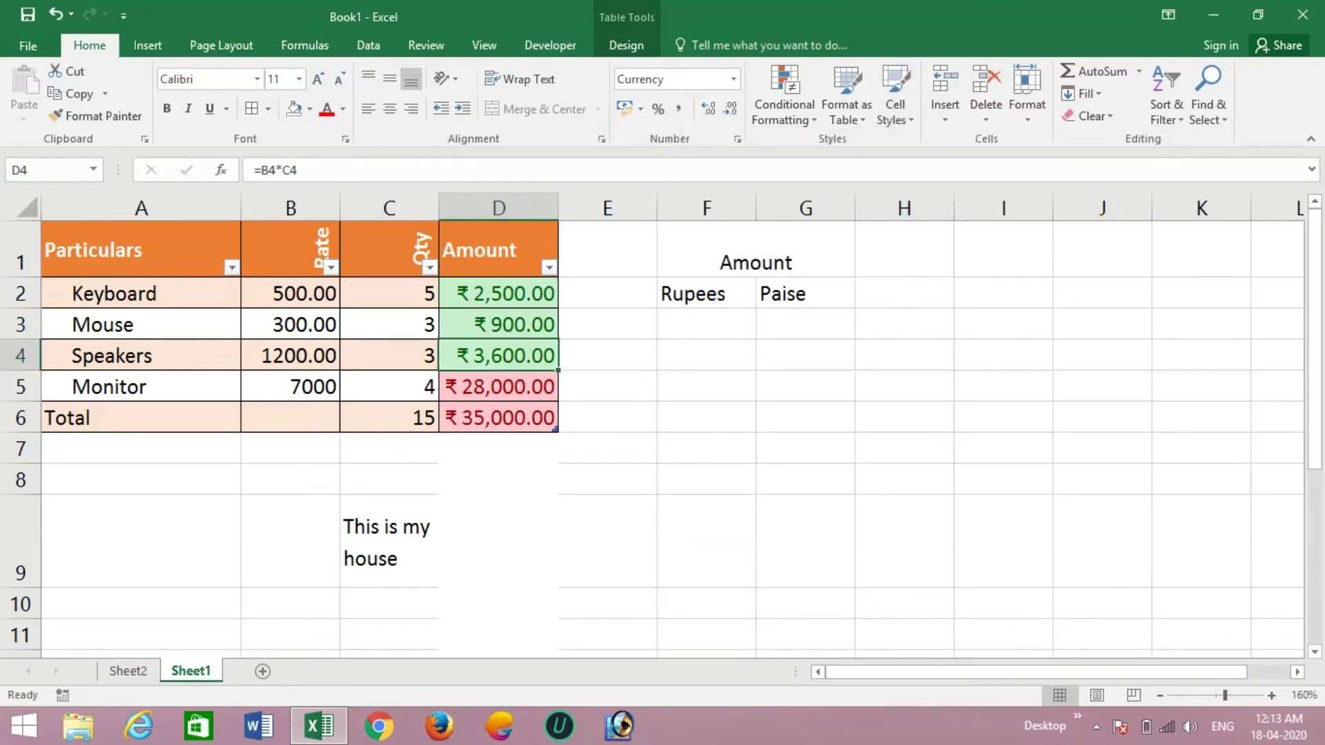
click(756, 251)
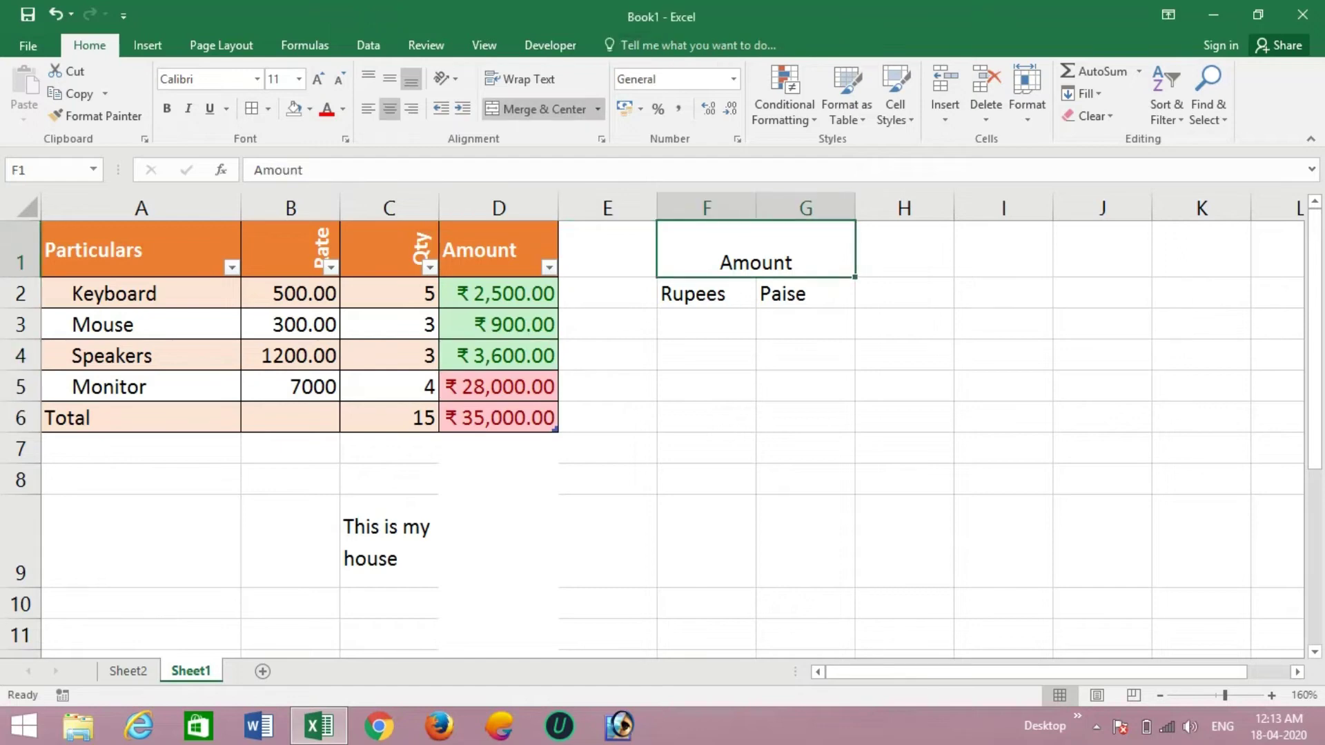
click(895, 97)
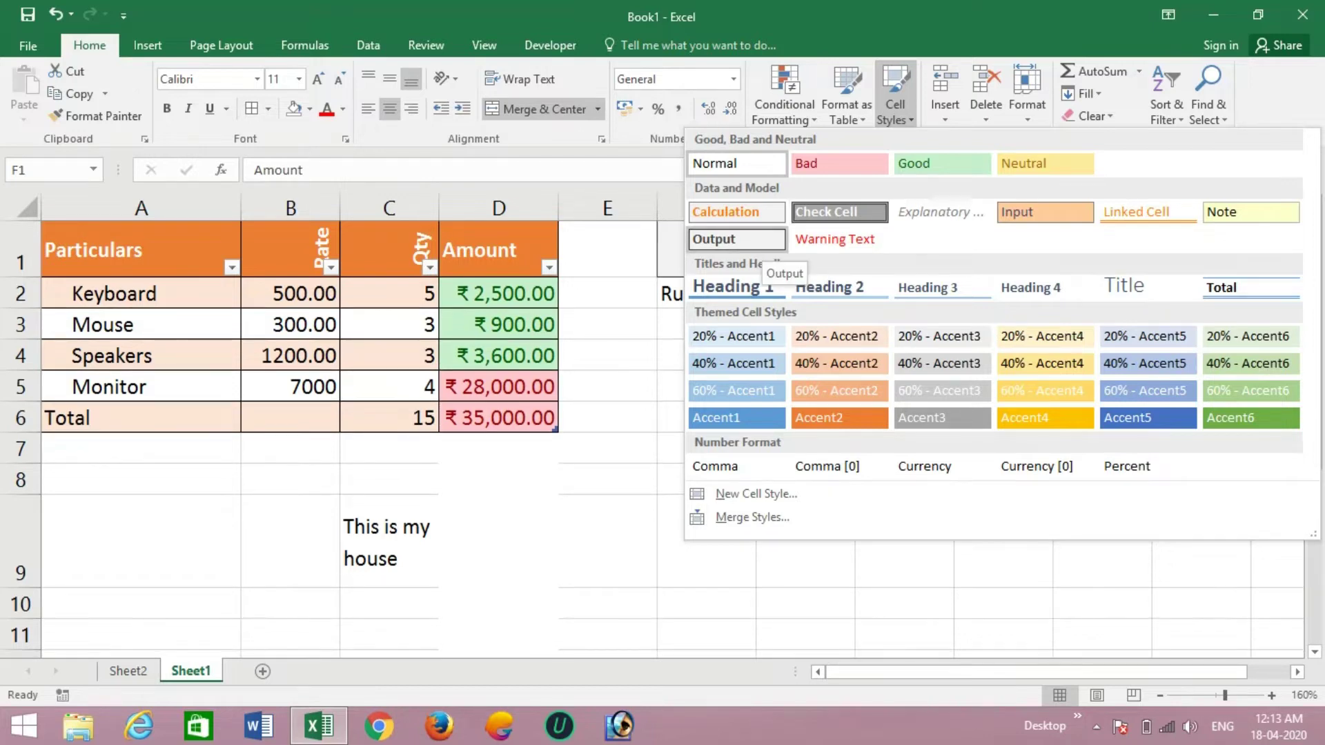
click(737, 239)
click(707, 356)
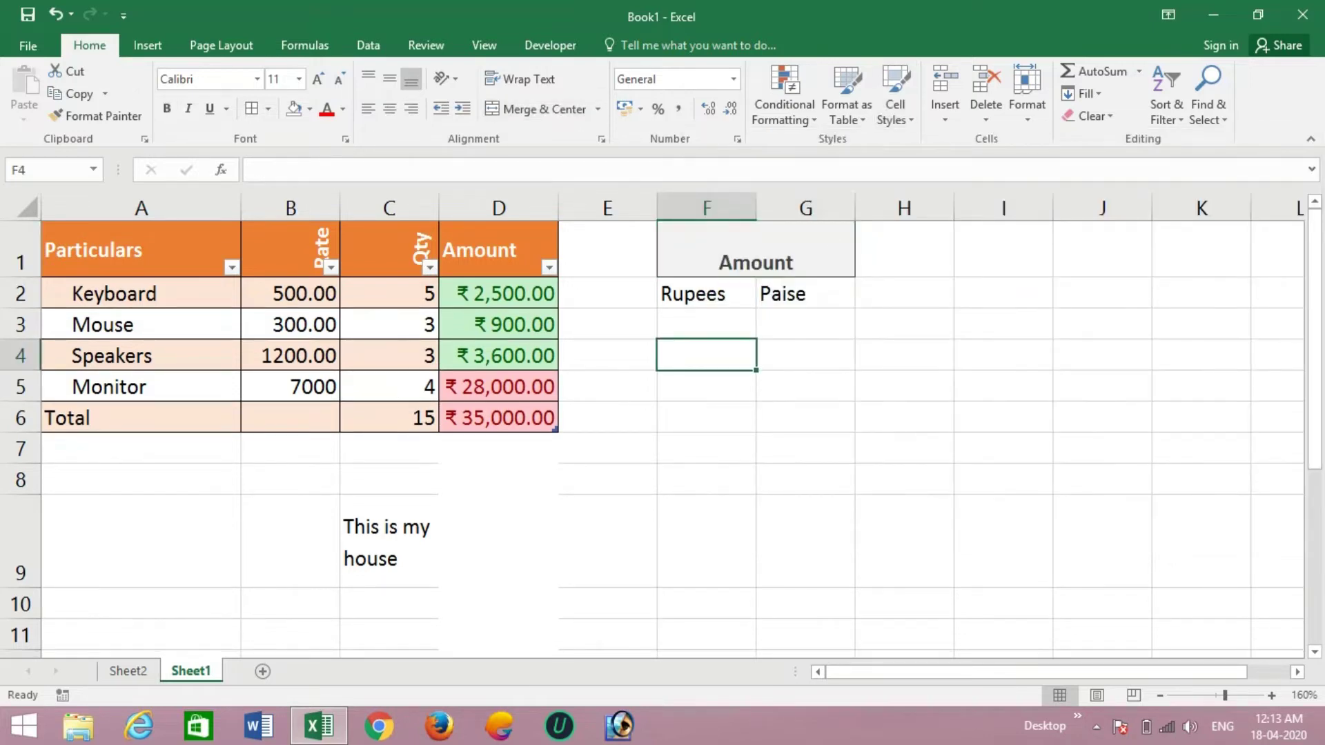
- Apply Explanatory Text style to Rupees in F2 and Calculation to Paise in G2
click(706, 294)
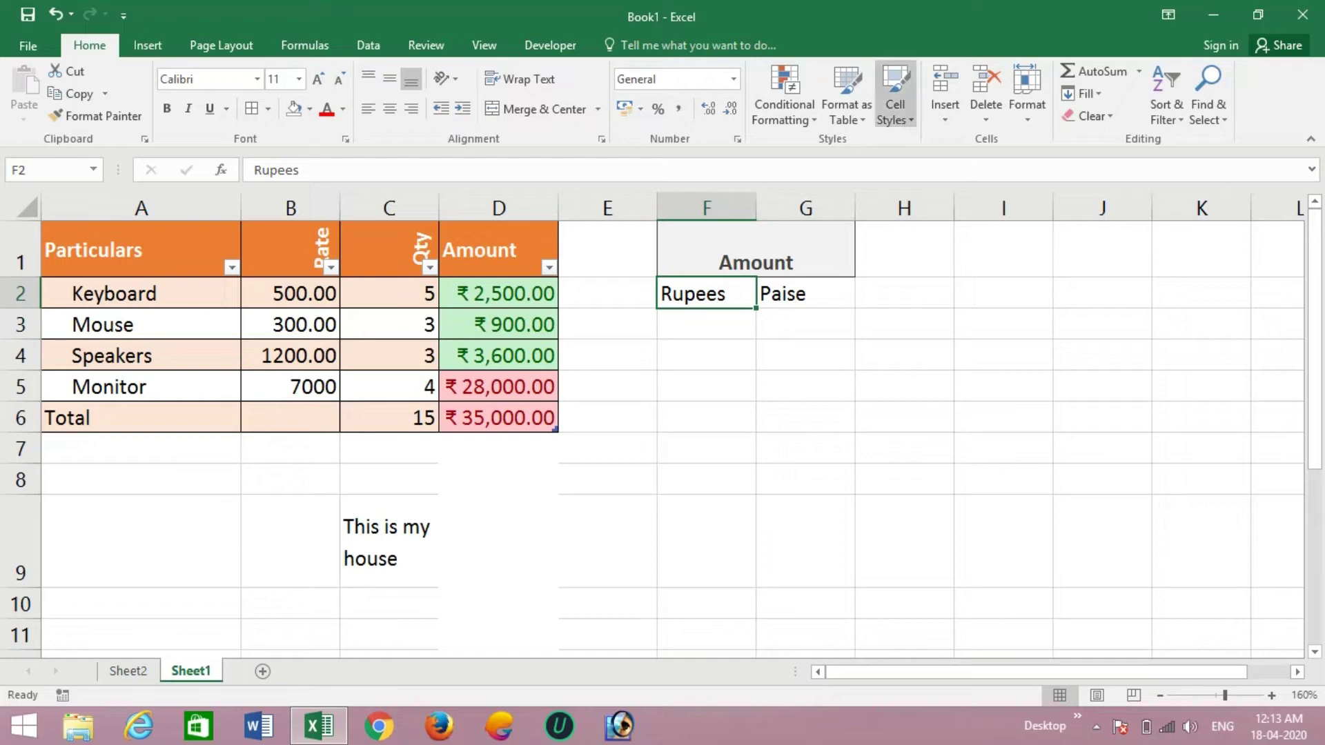
click(895, 97)
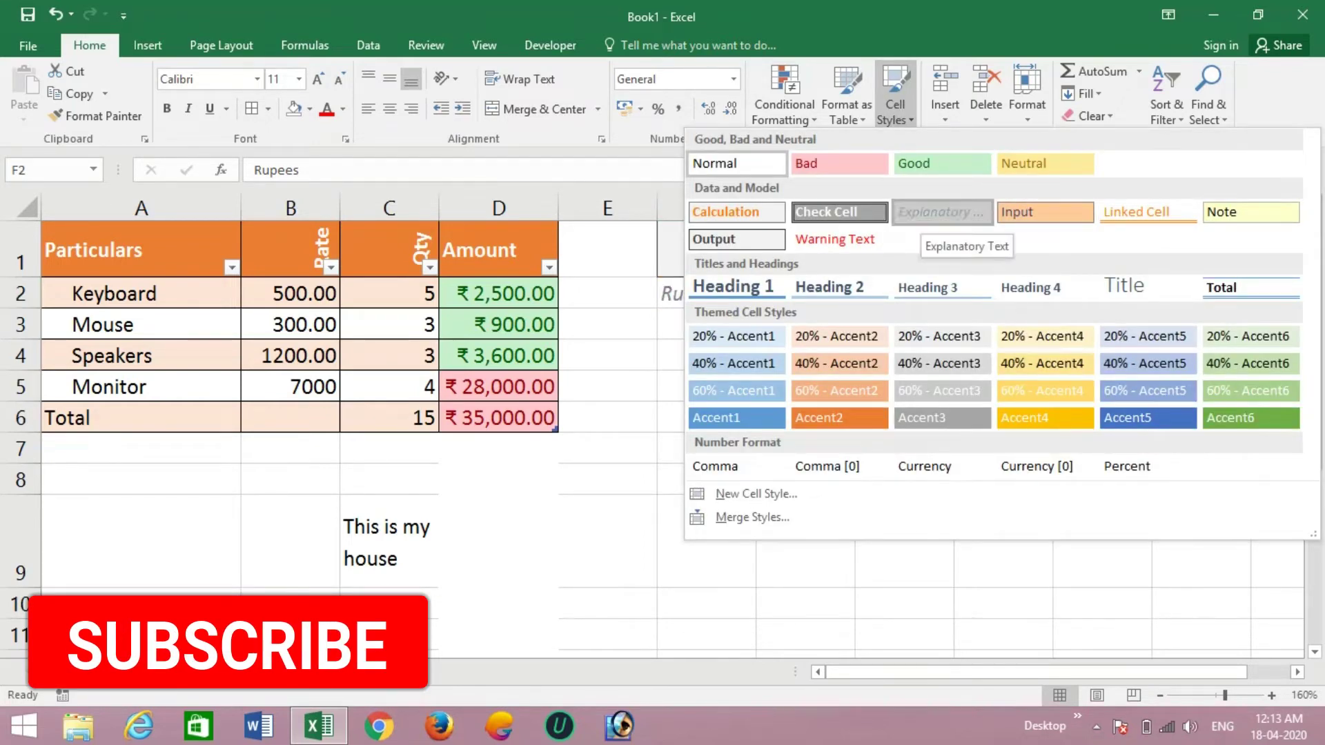
click(942, 212)
click(805, 294)
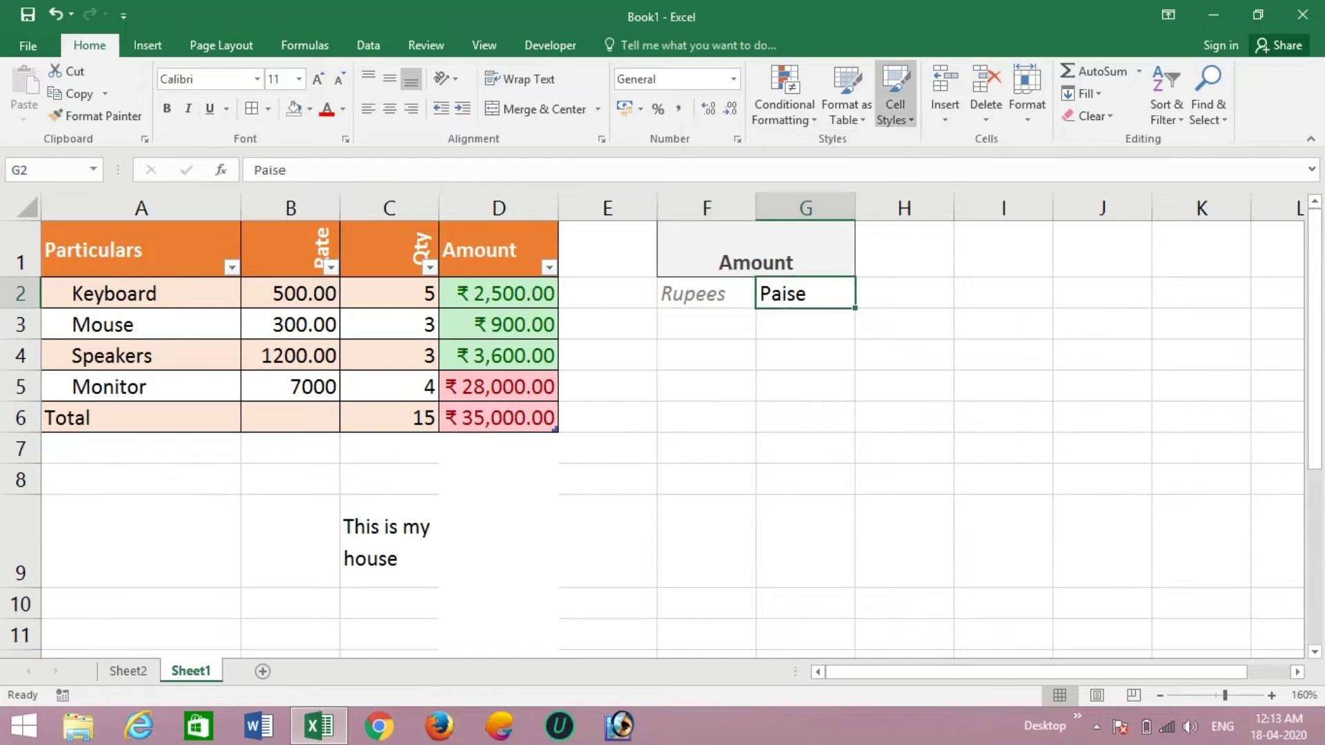
click(895, 96)
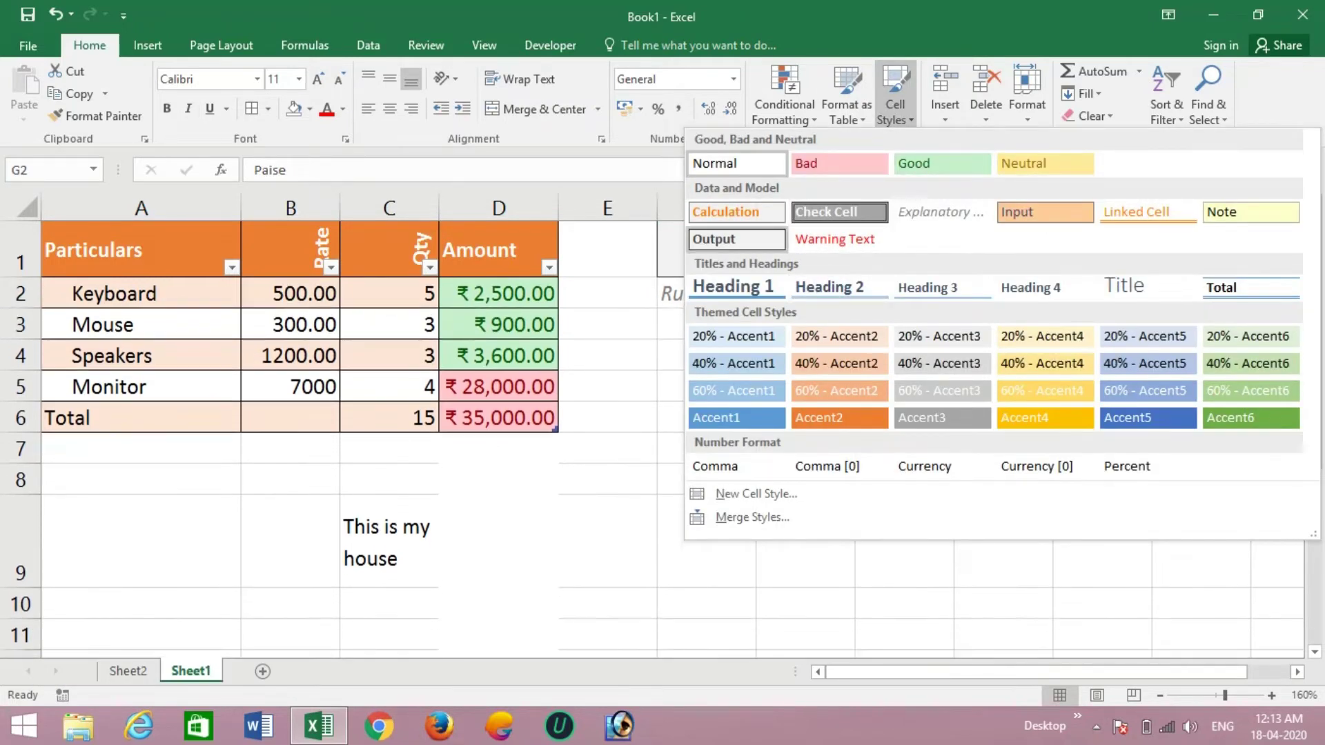
click(736, 212)
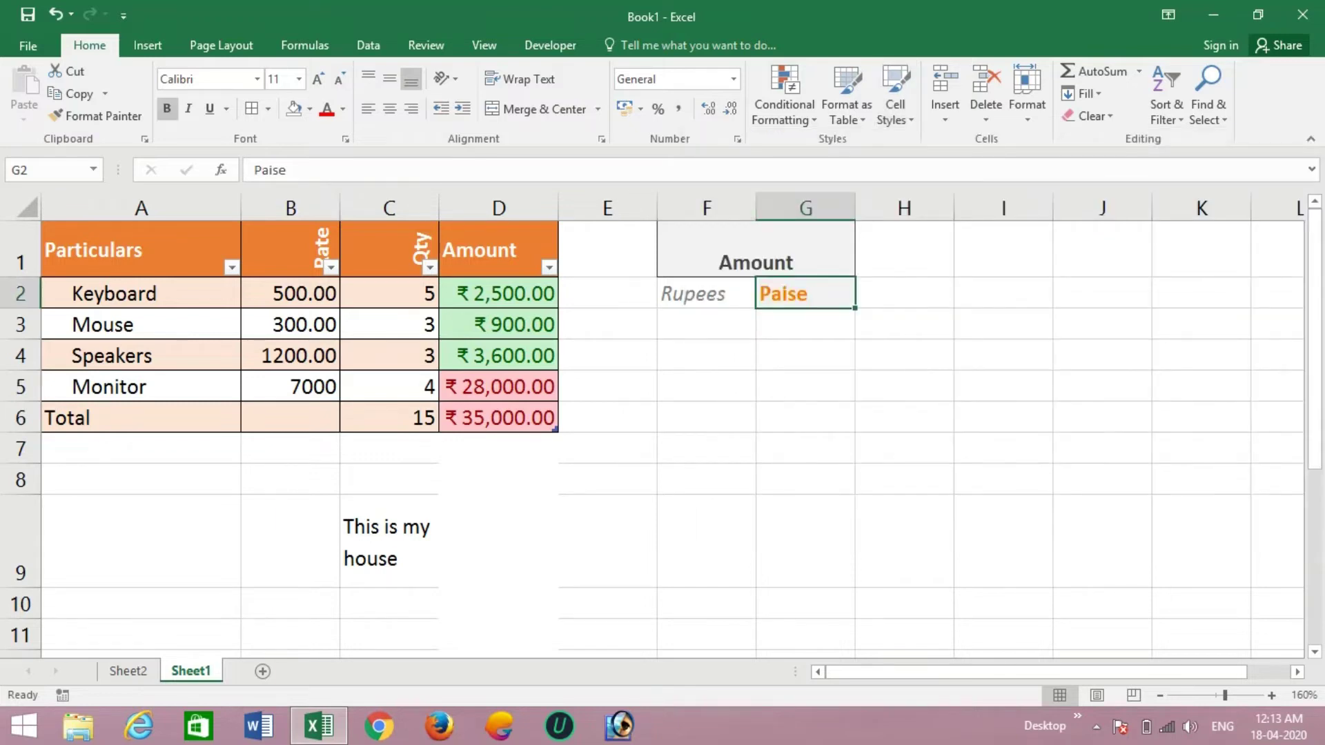
click(806, 355)
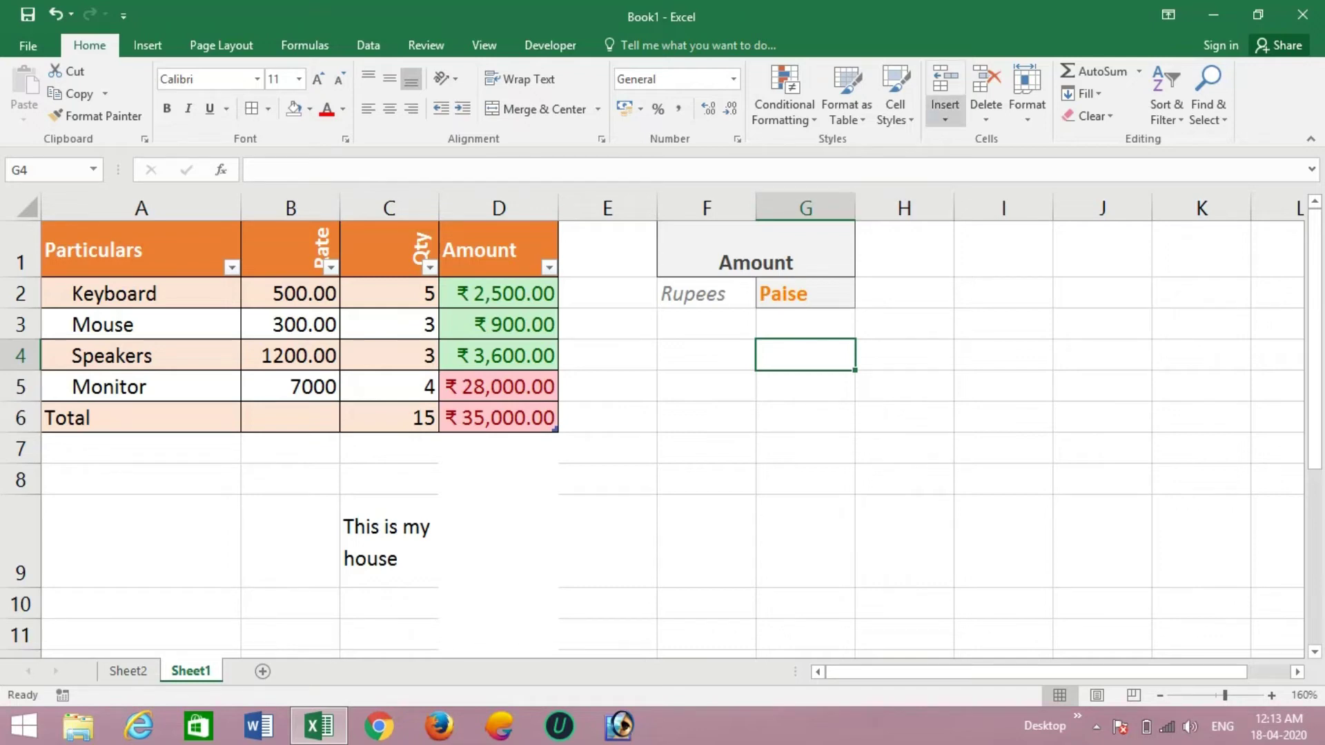
- Insert a blank sheet row at row 4, between Mouse and Speakers
click(945, 114)
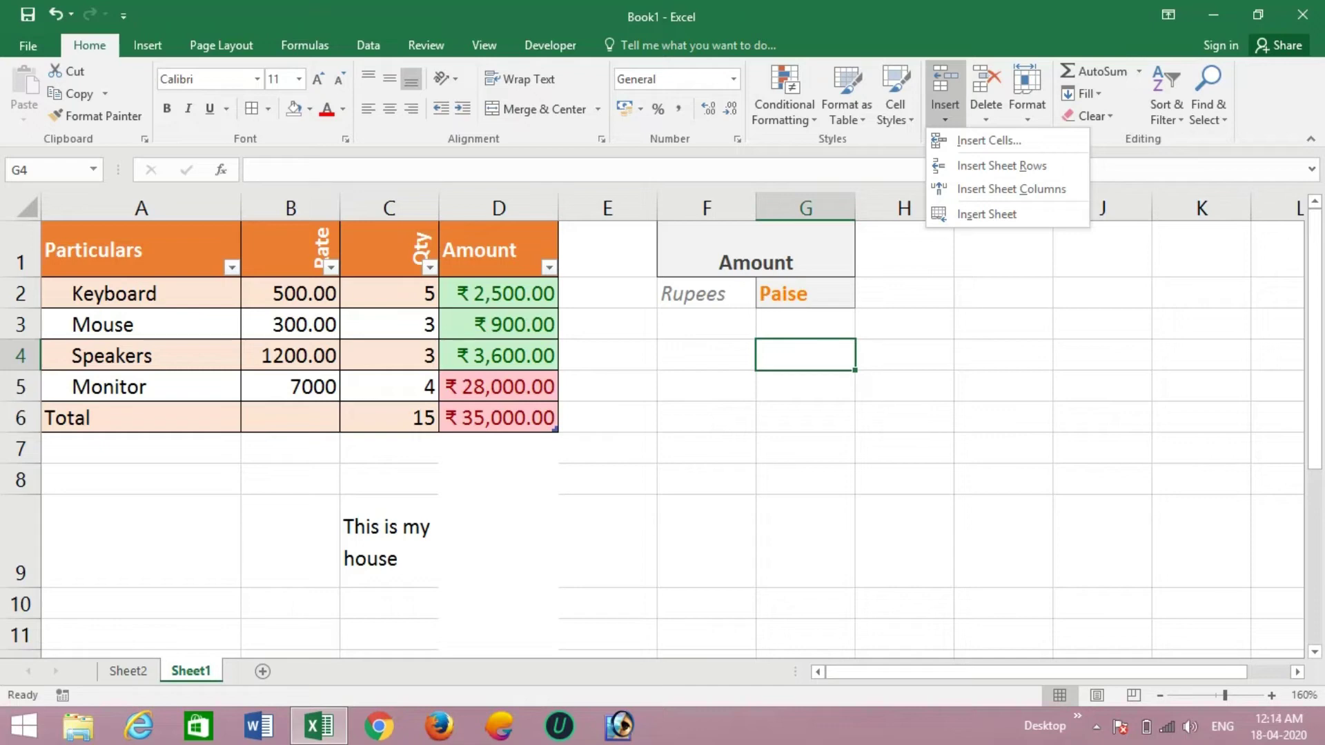
key(Escape)
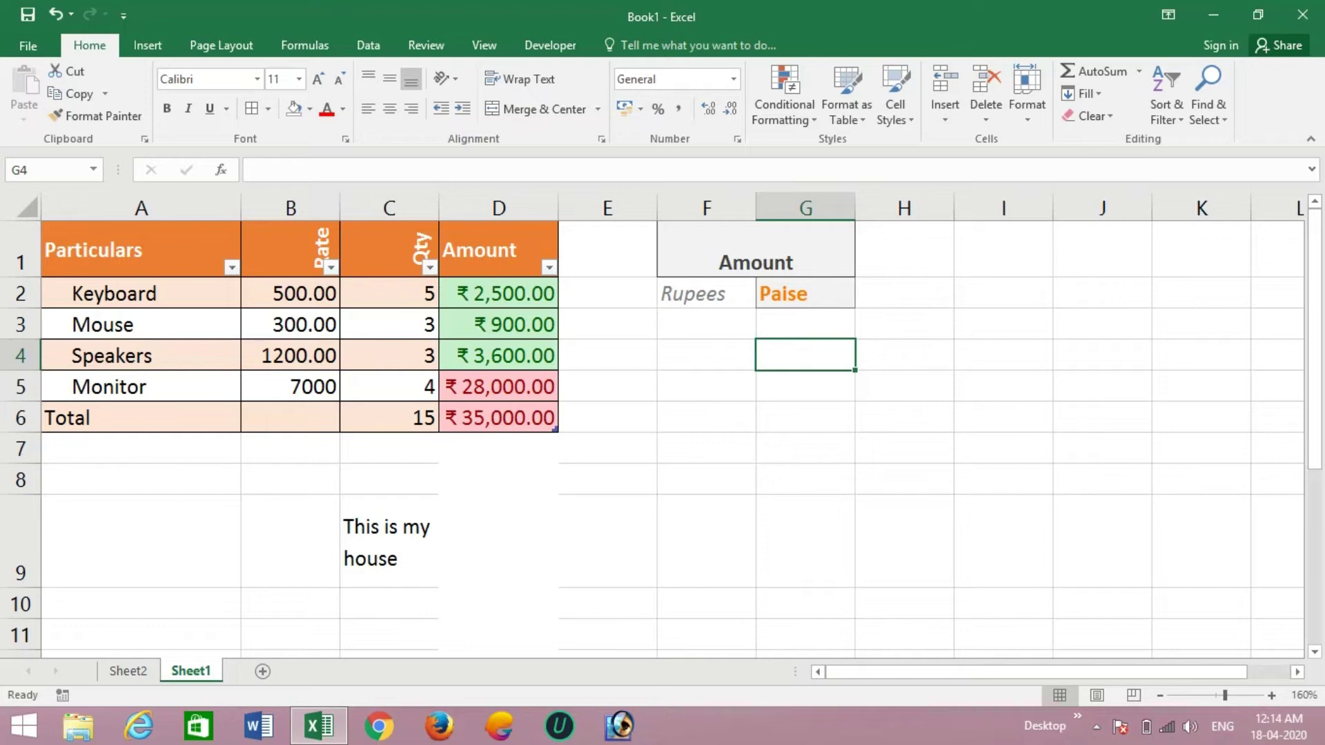
click(141, 355)
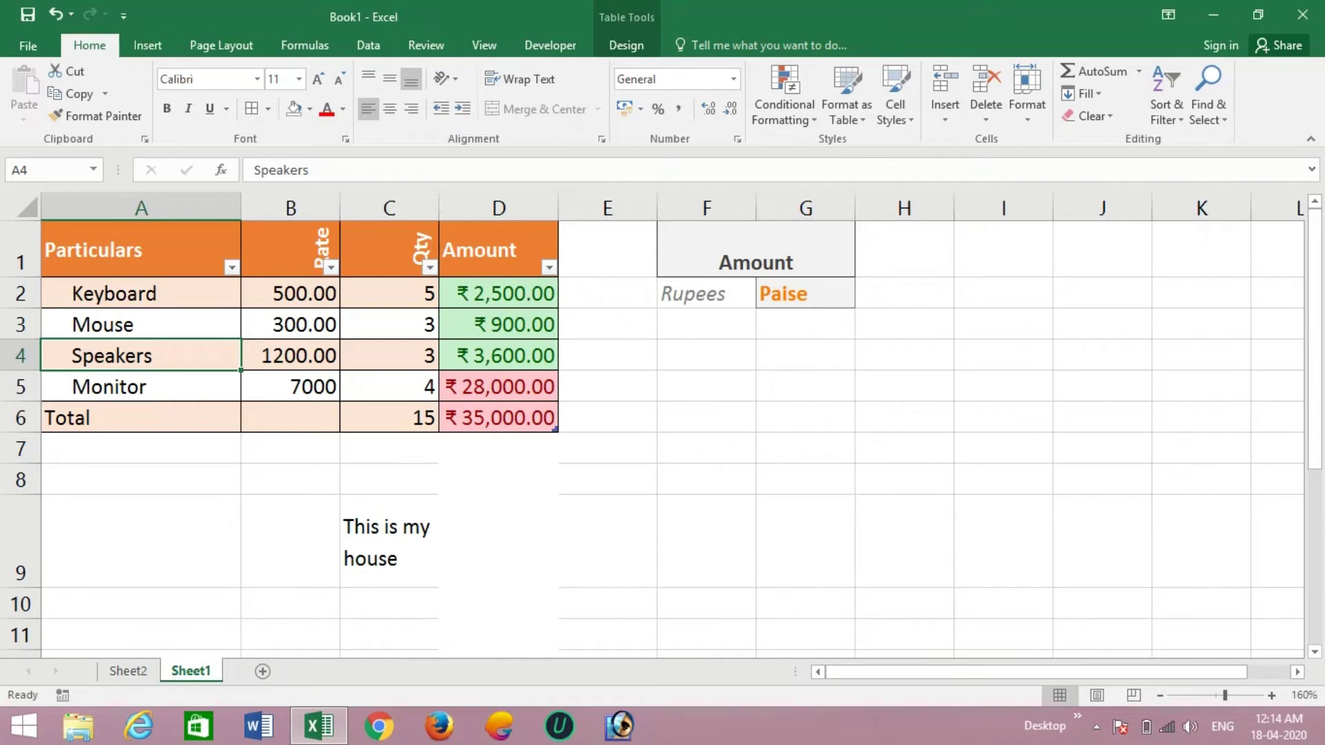
click(945, 119)
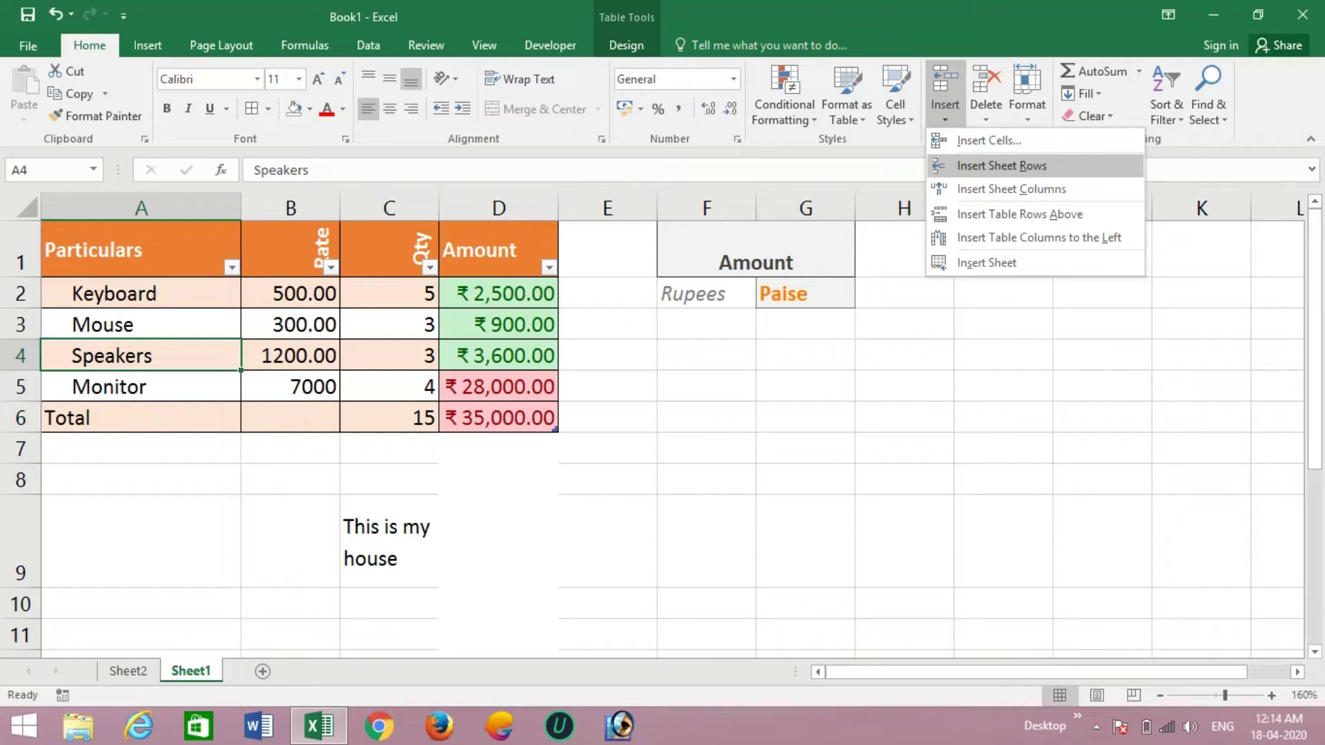
click(1002, 165)
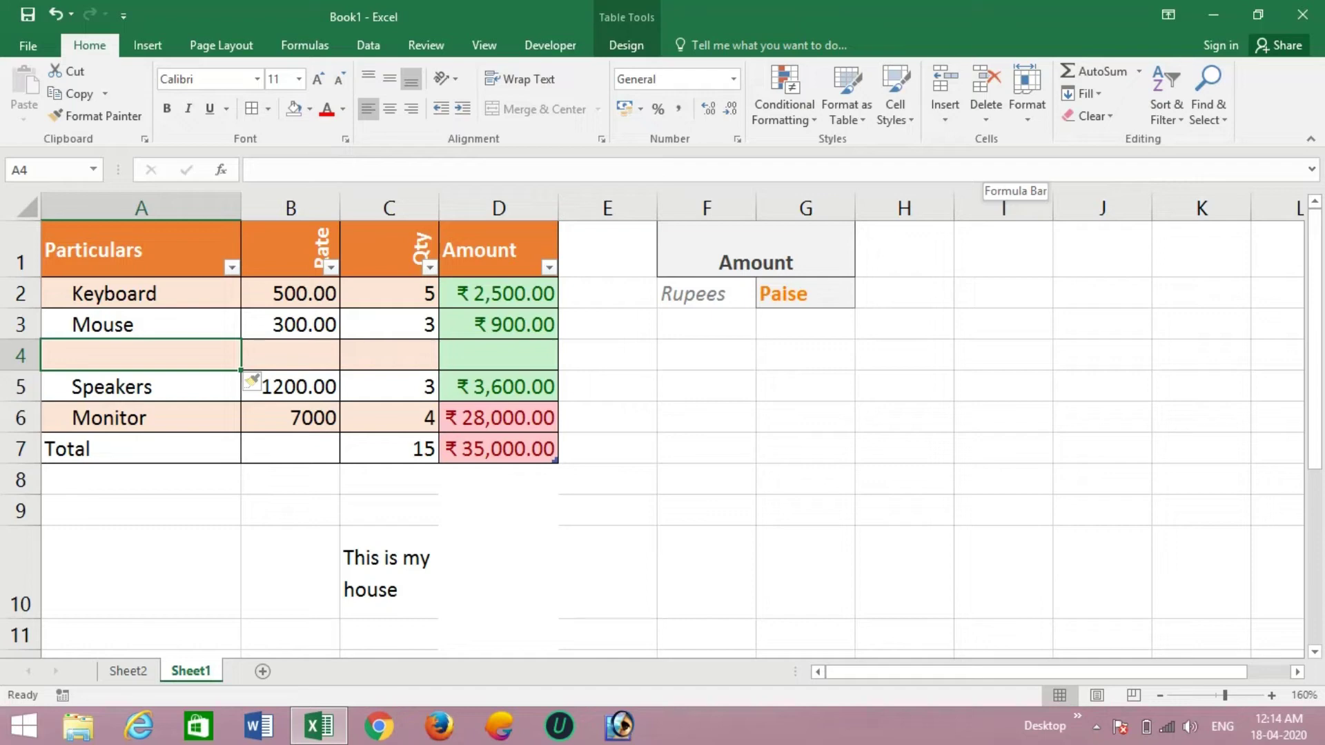
- Enter UPS in A4 with rate 1500 and quantity 4
text(UPS)
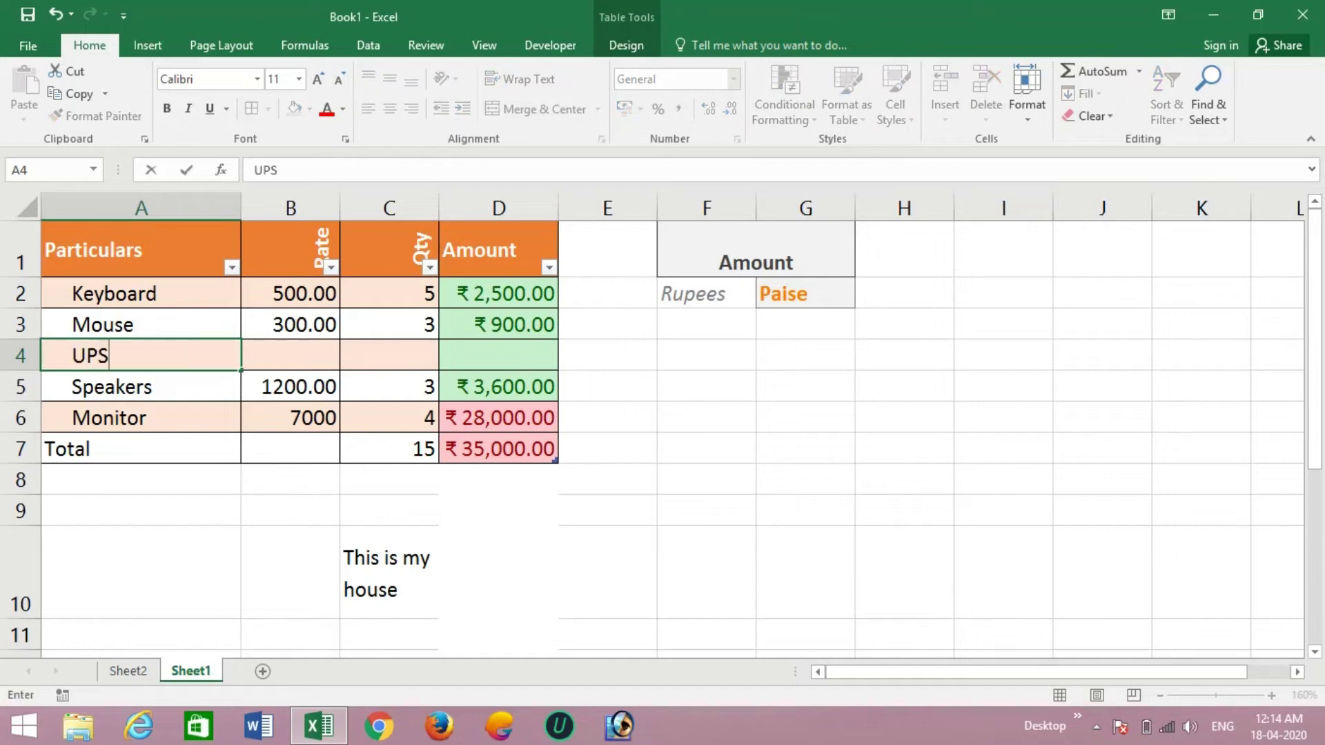
key(Tab)
key(Tab)
key(shift+Tab)
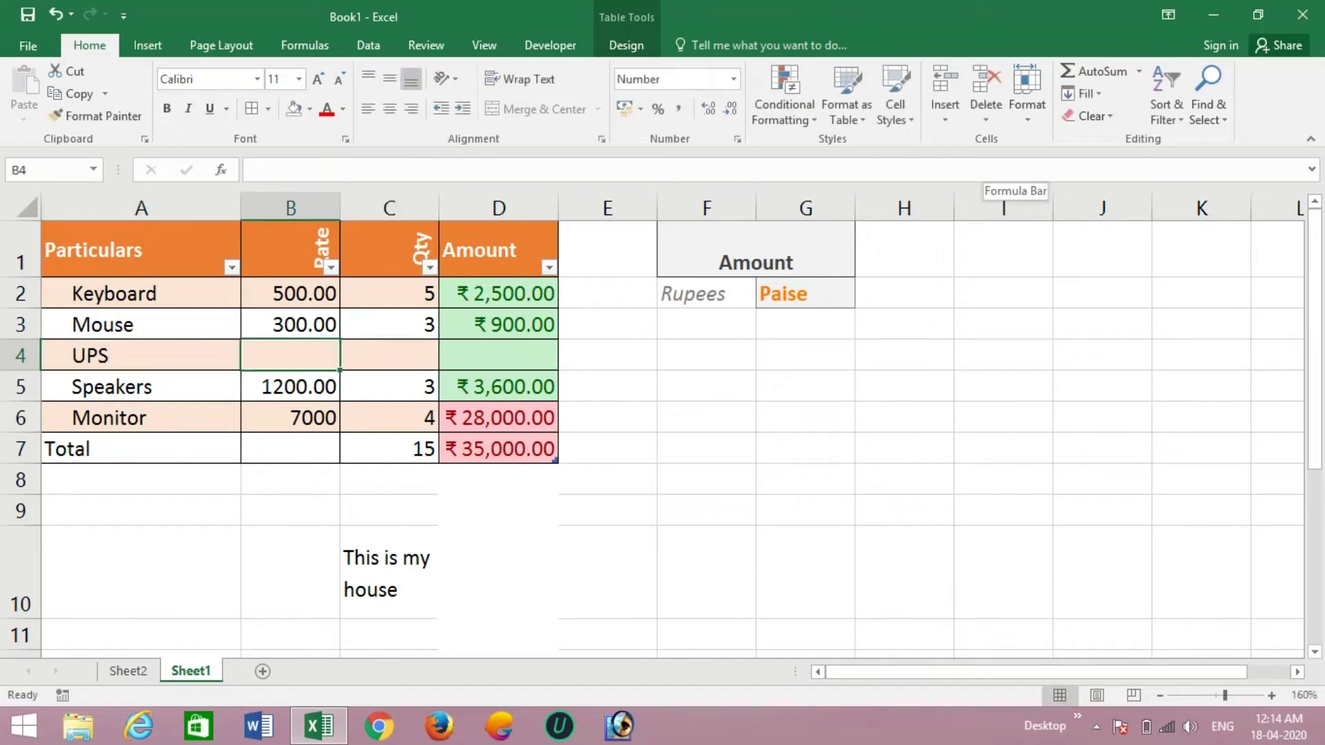
text(1500)
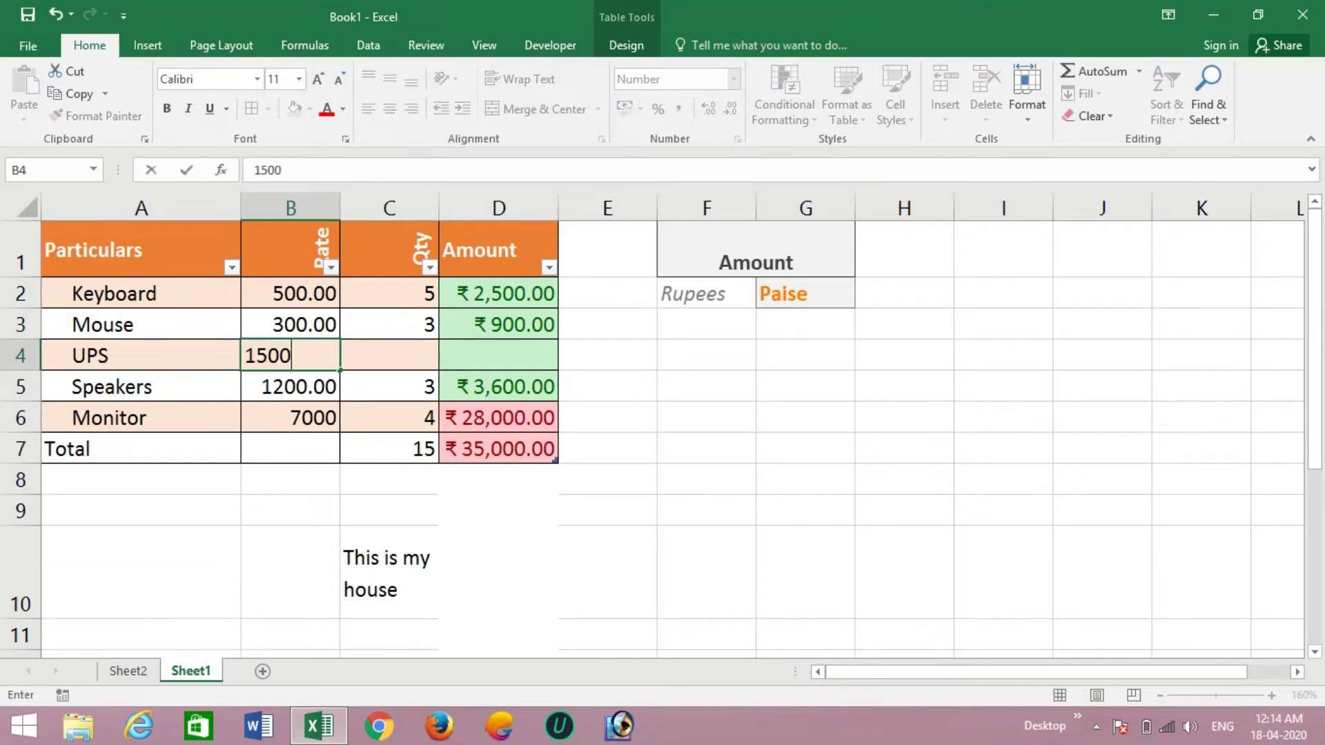
key(ctrl+Return)
key(Tab)
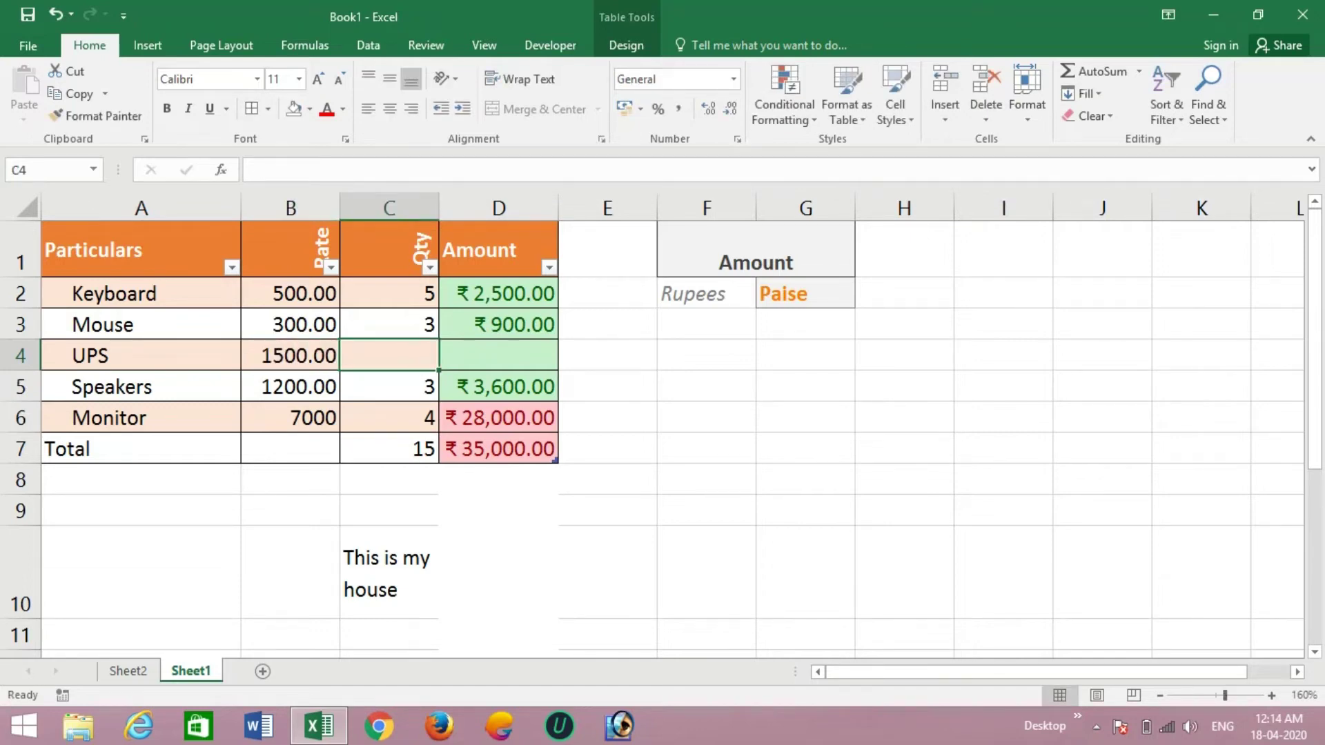
text(4)
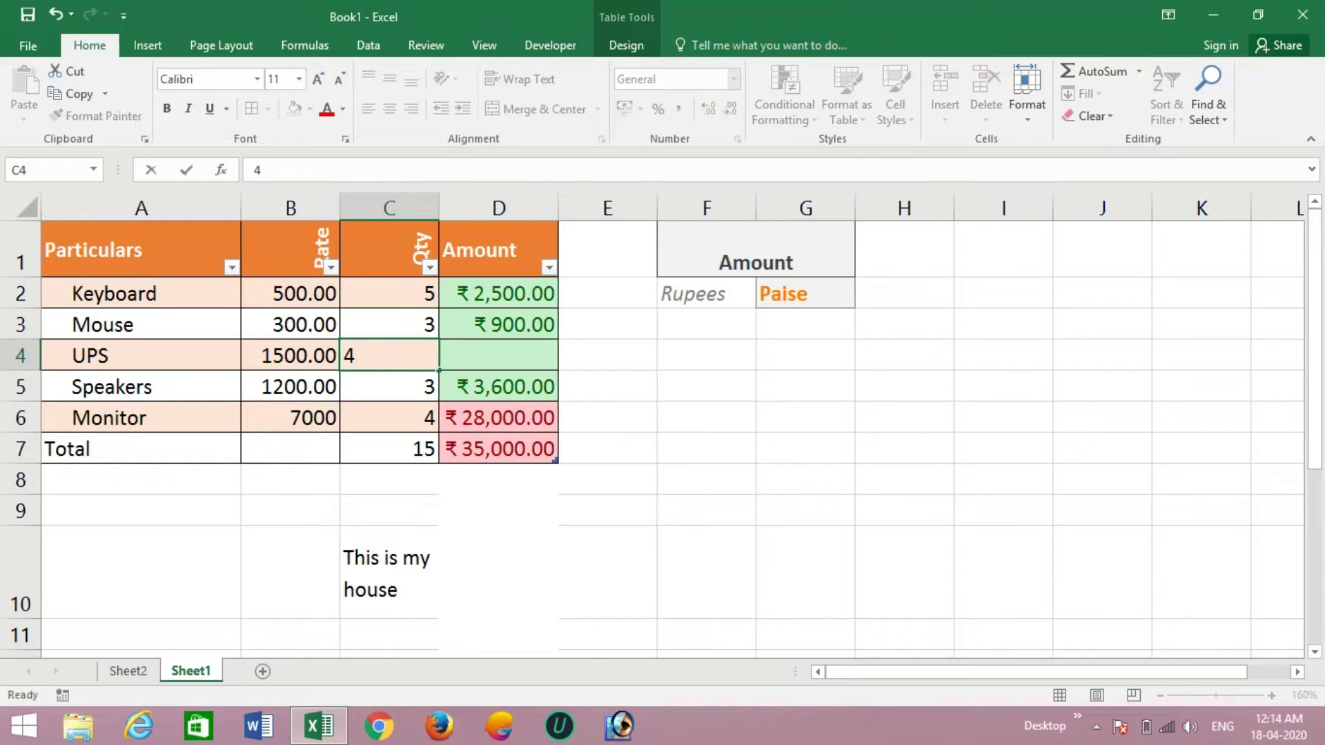
key(Tab)
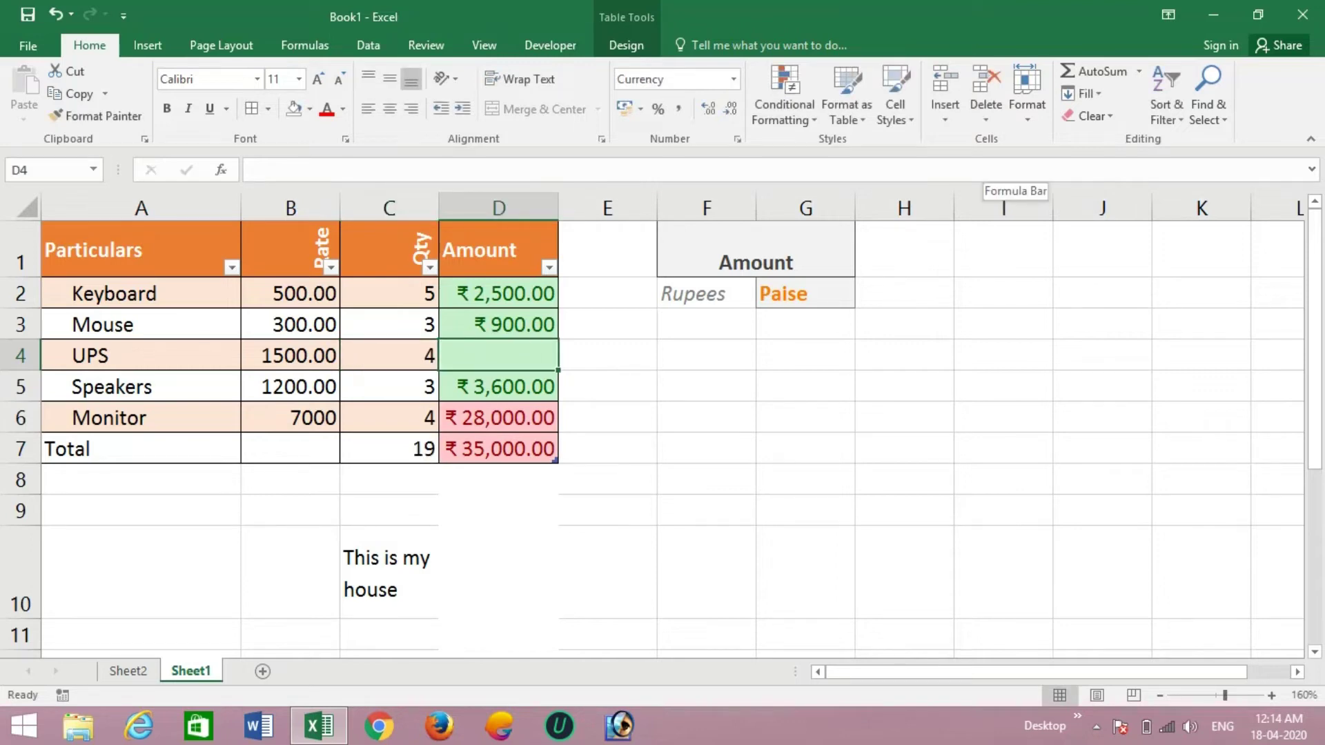
- Fill the Amount formula down from D3 to D4, giving UPS ₹ 6,000.00
key(Up)
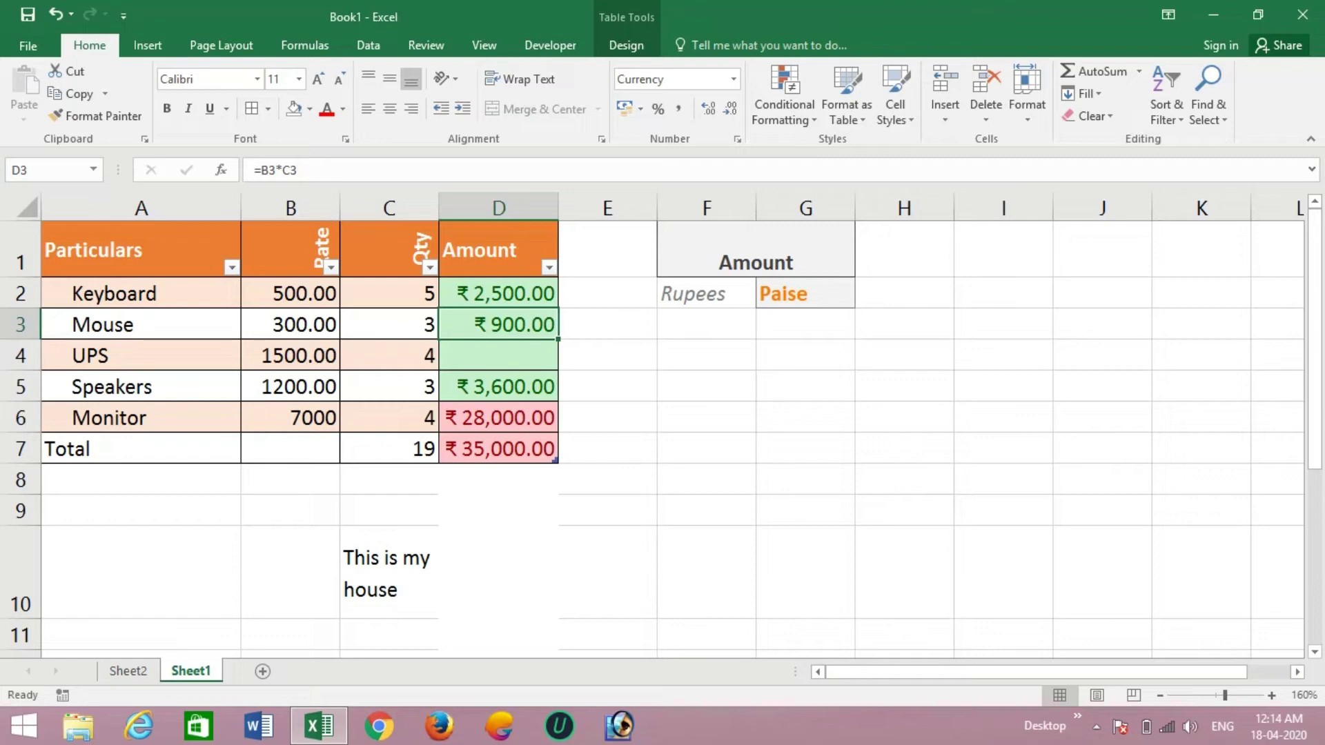
drag(558, 339, 557, 368)
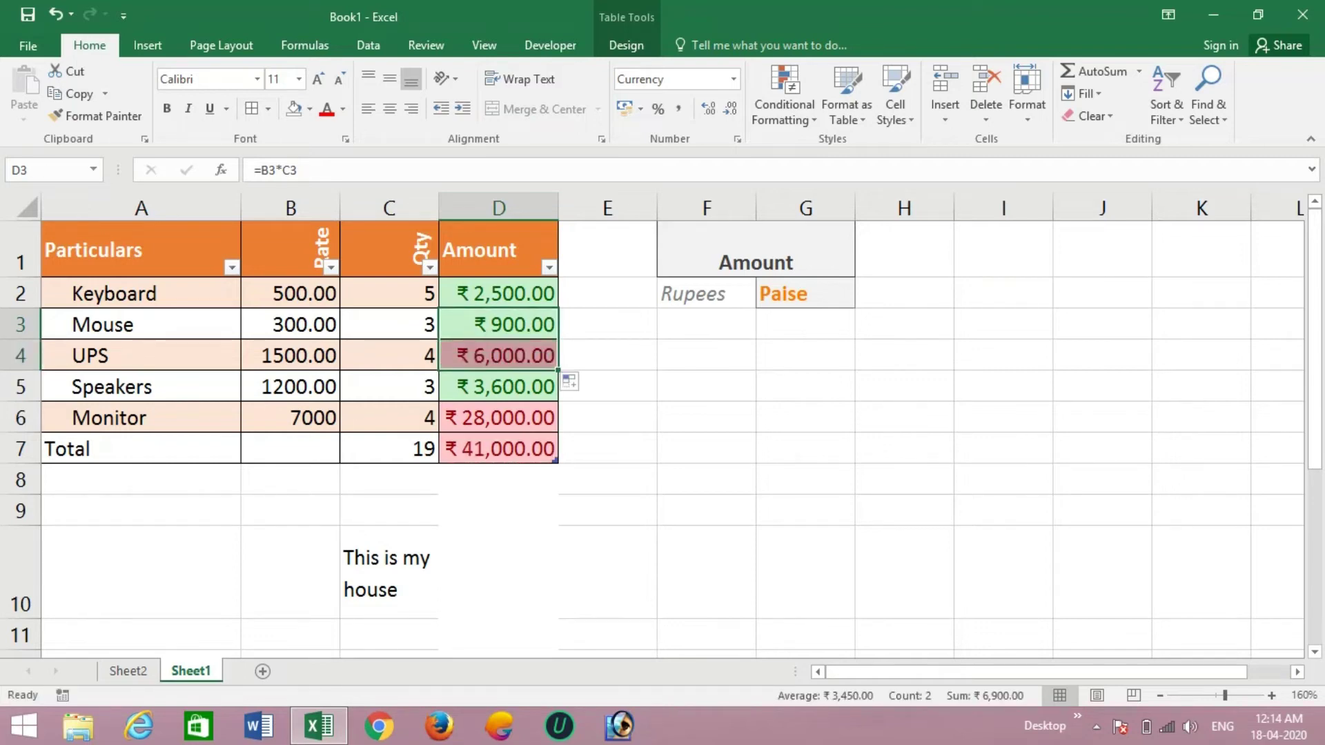
click(498, 294)
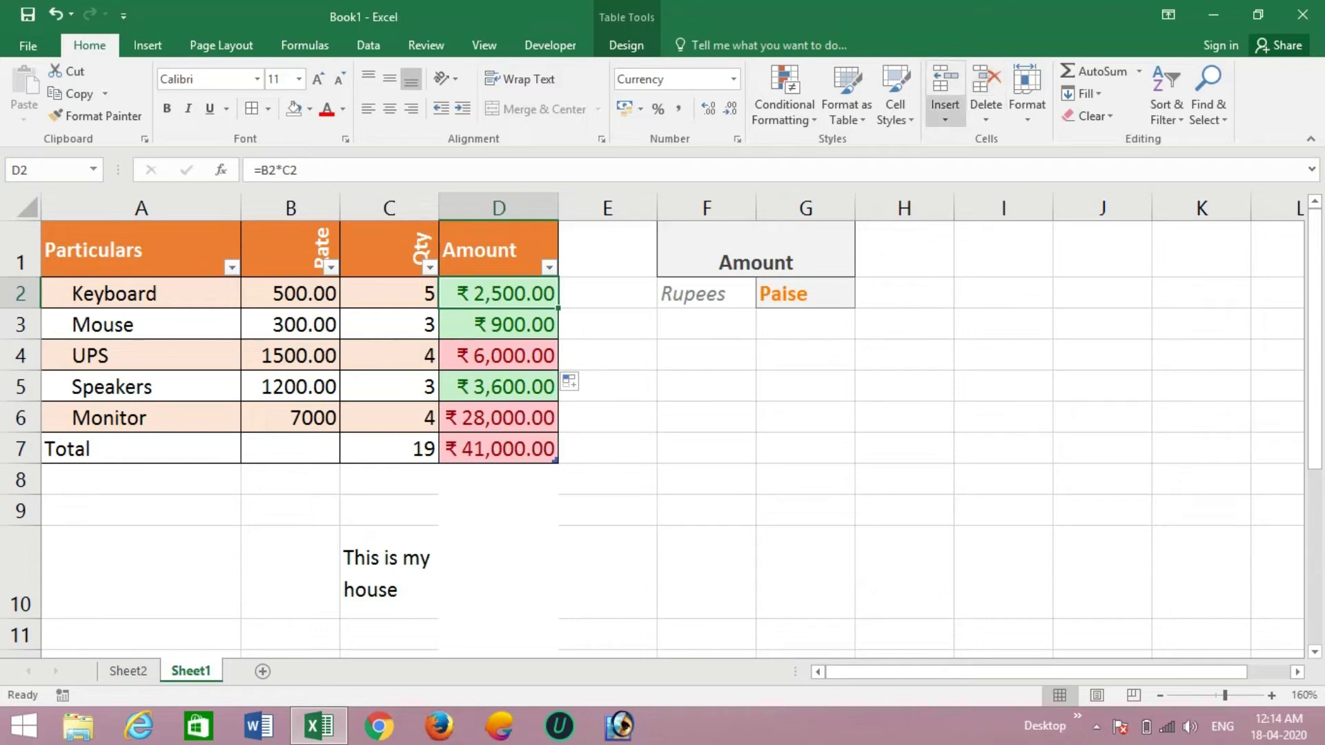
- Insert an empty Column1 column at D, pushing Amount over to column E
click(945, 114)
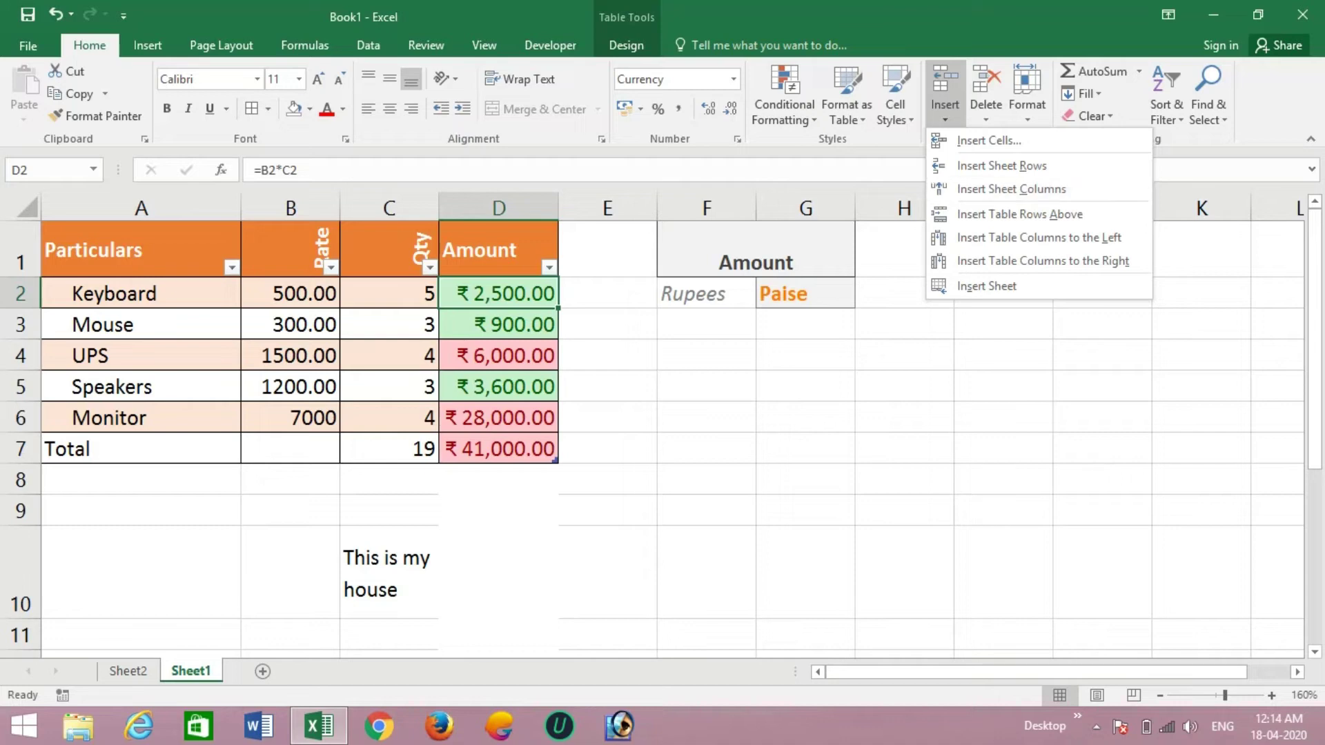
key(Escape)
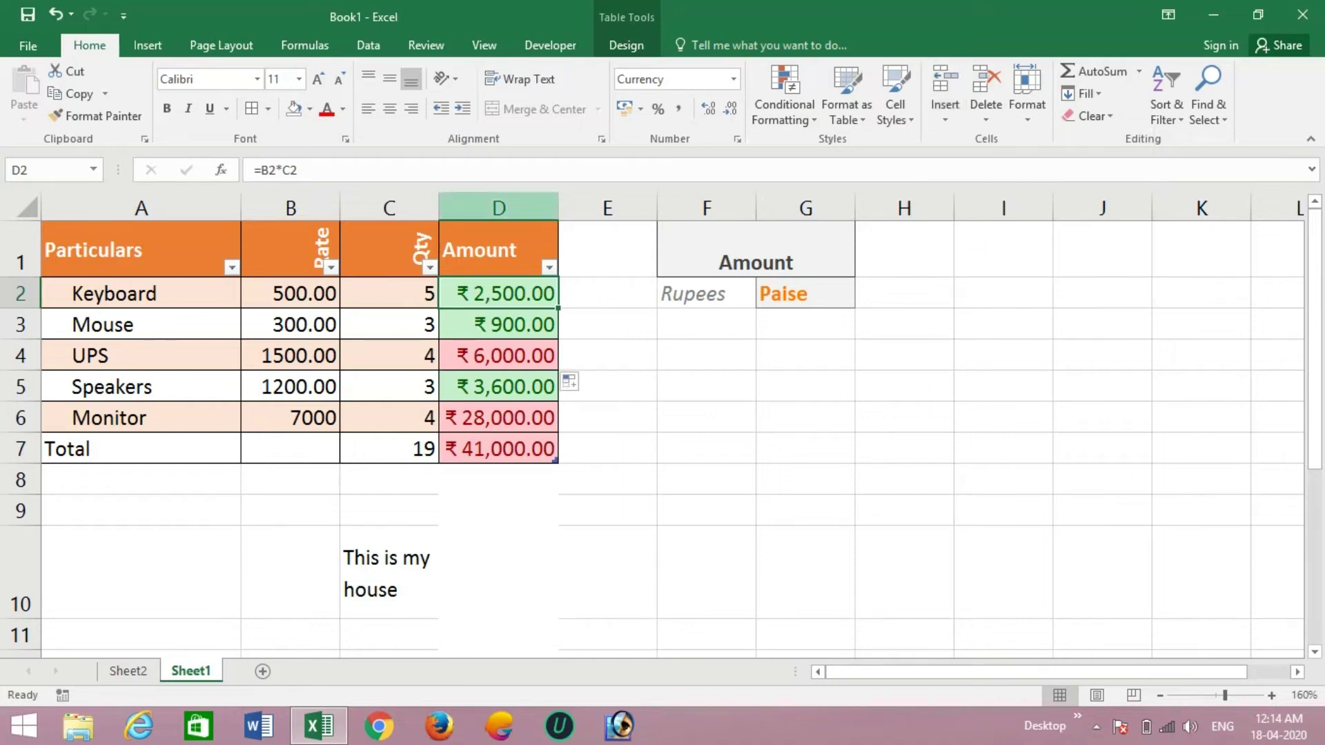
click(499, 208)
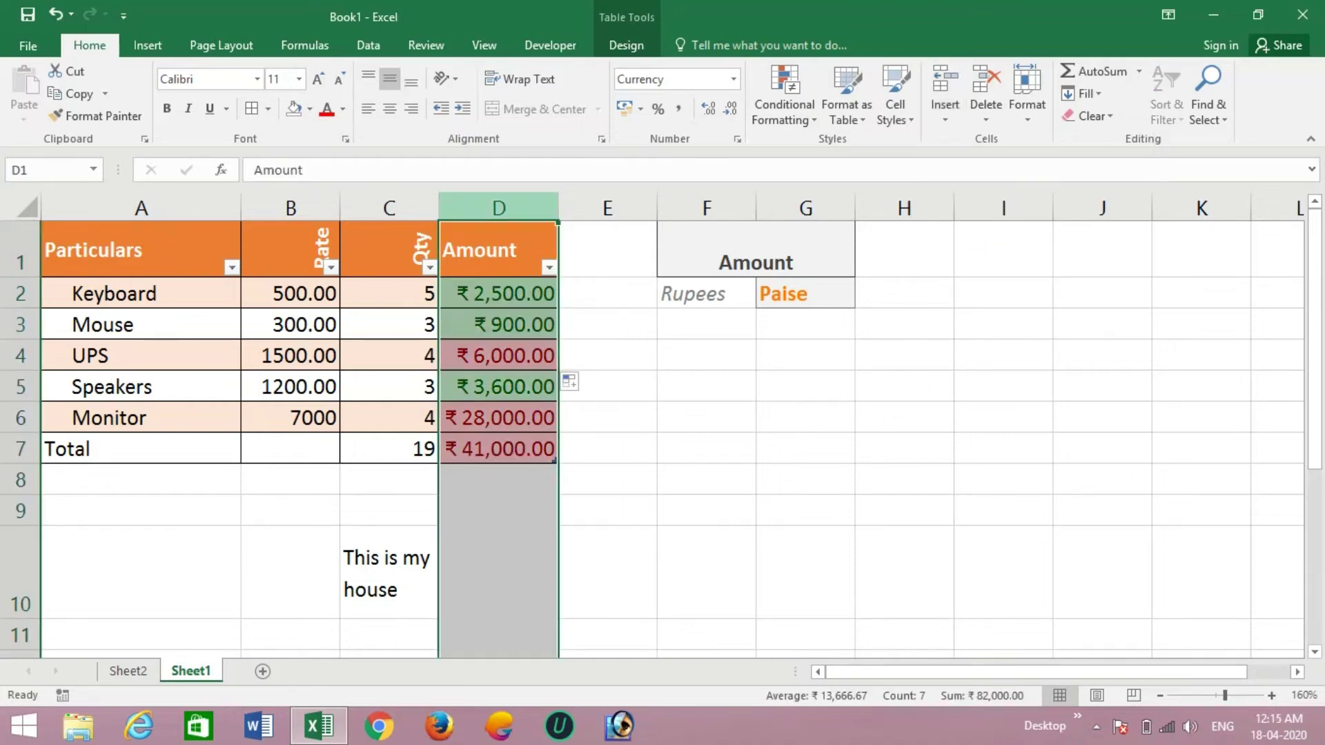
click(945, 114)
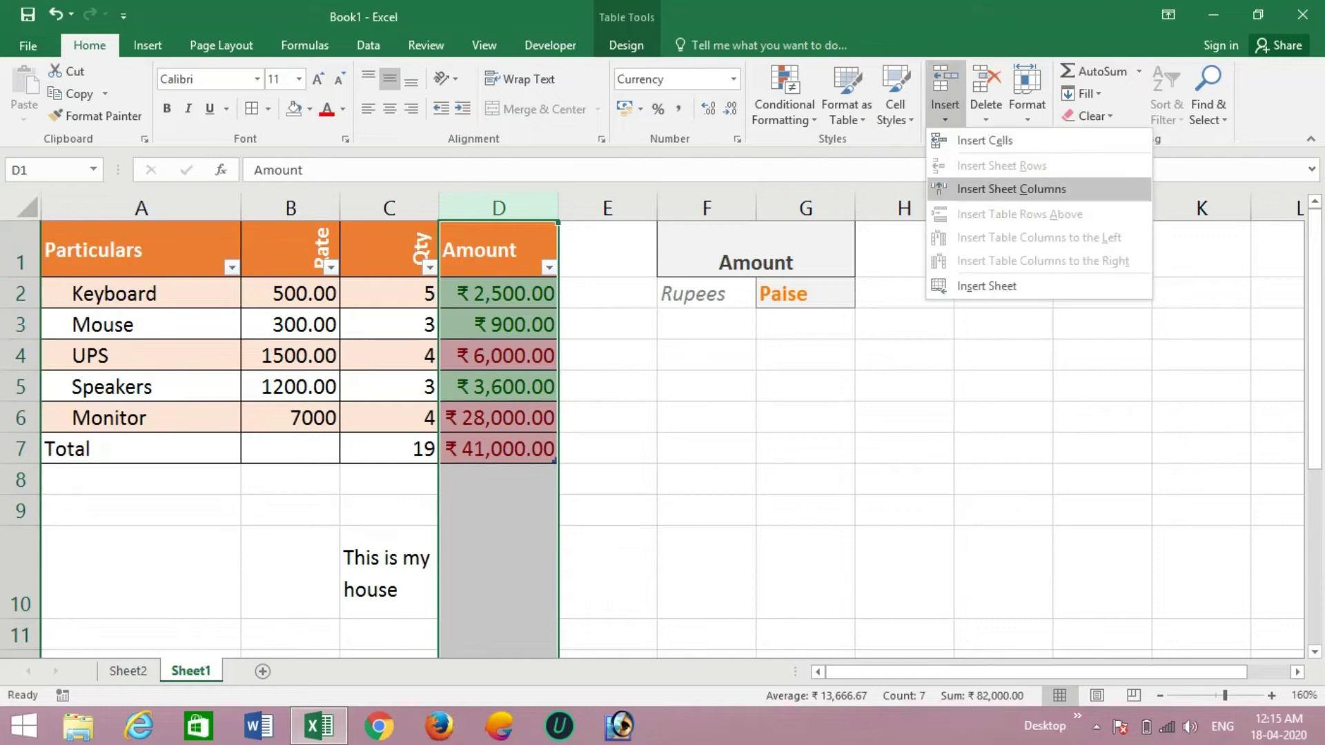
key(Return)
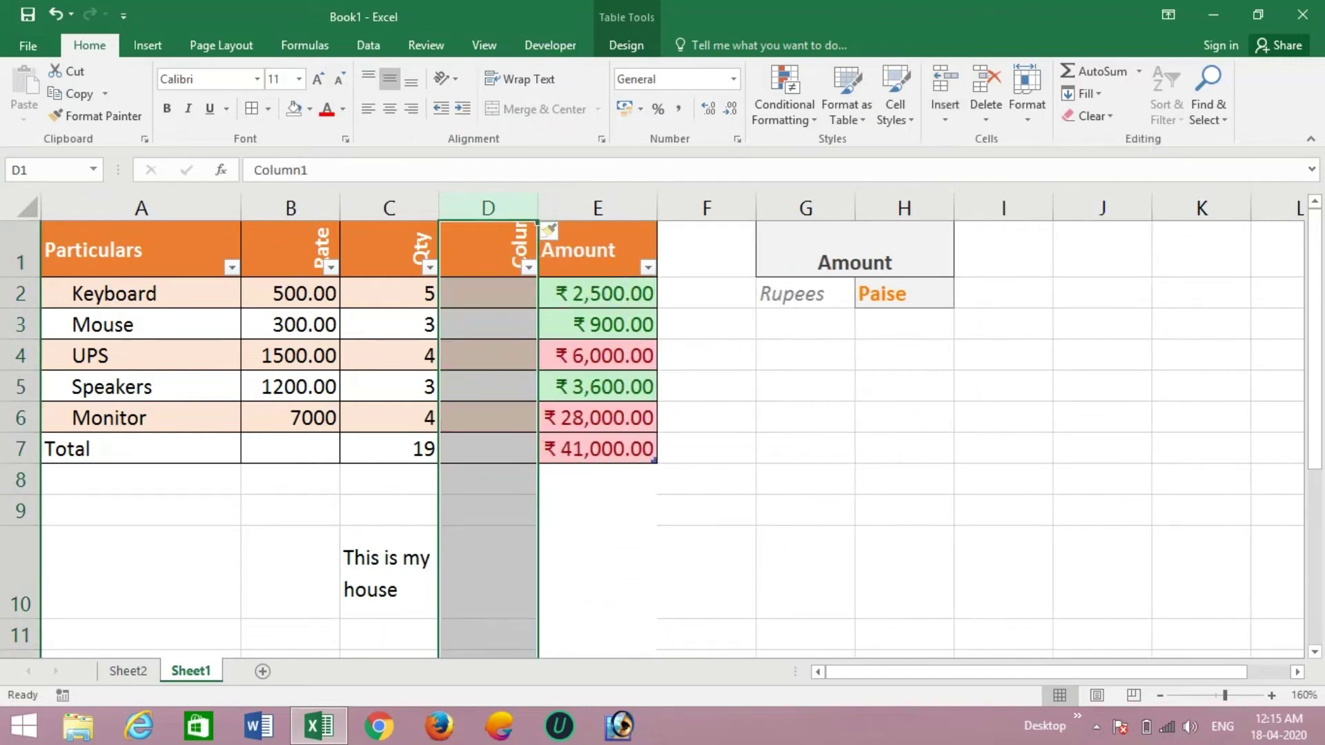
click(598, 325)
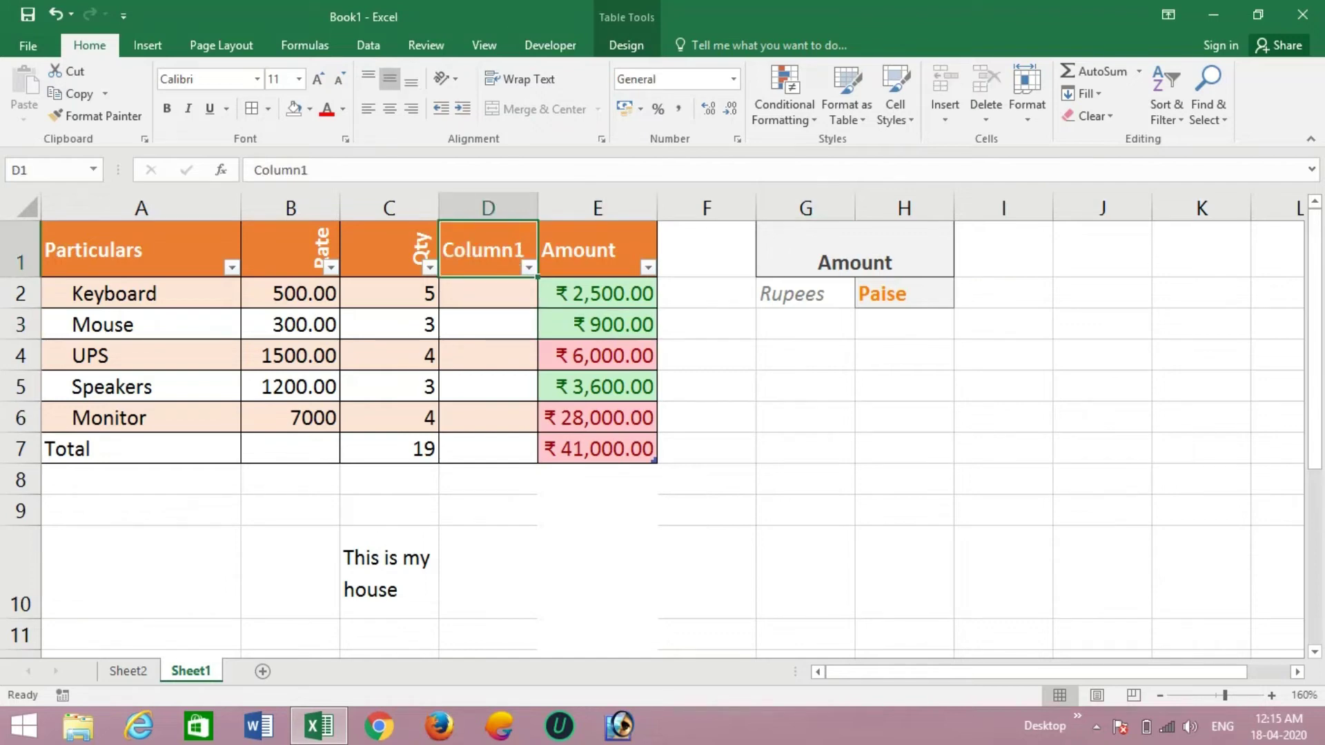
click(598, 356)
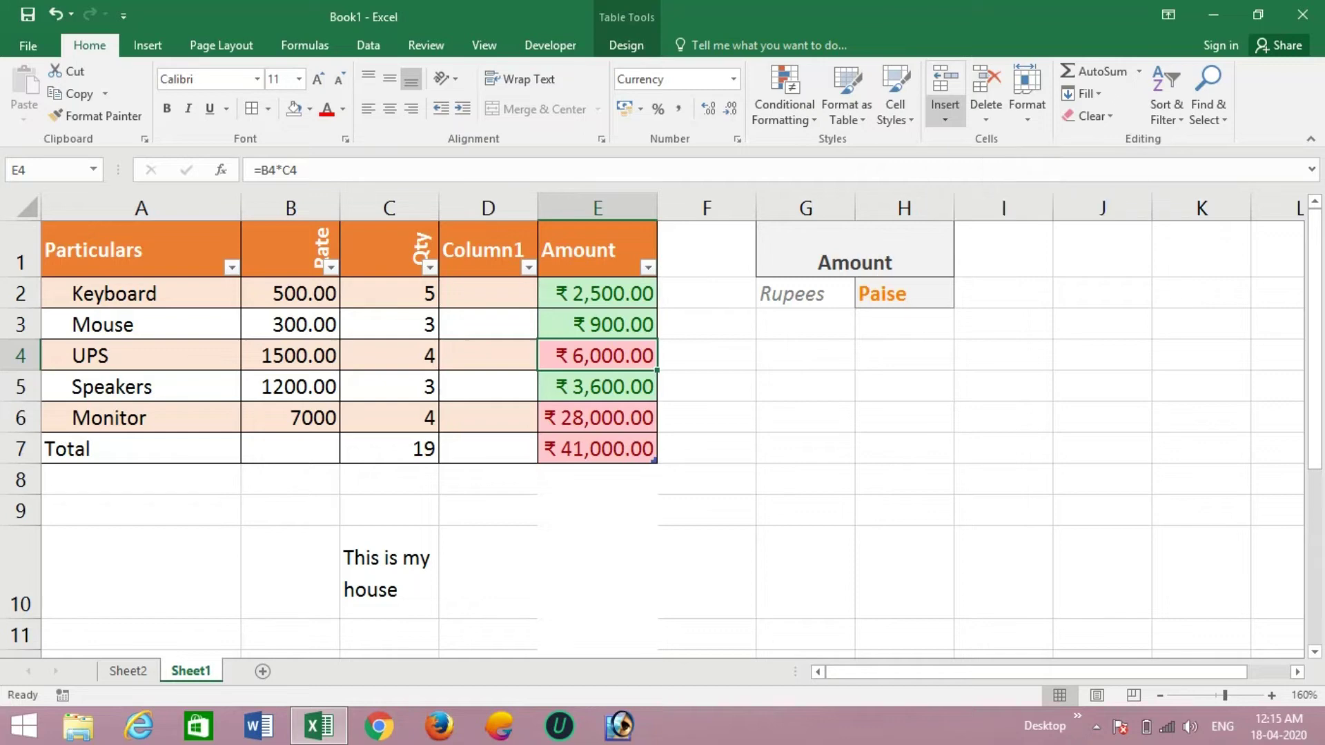
click(945, 117)
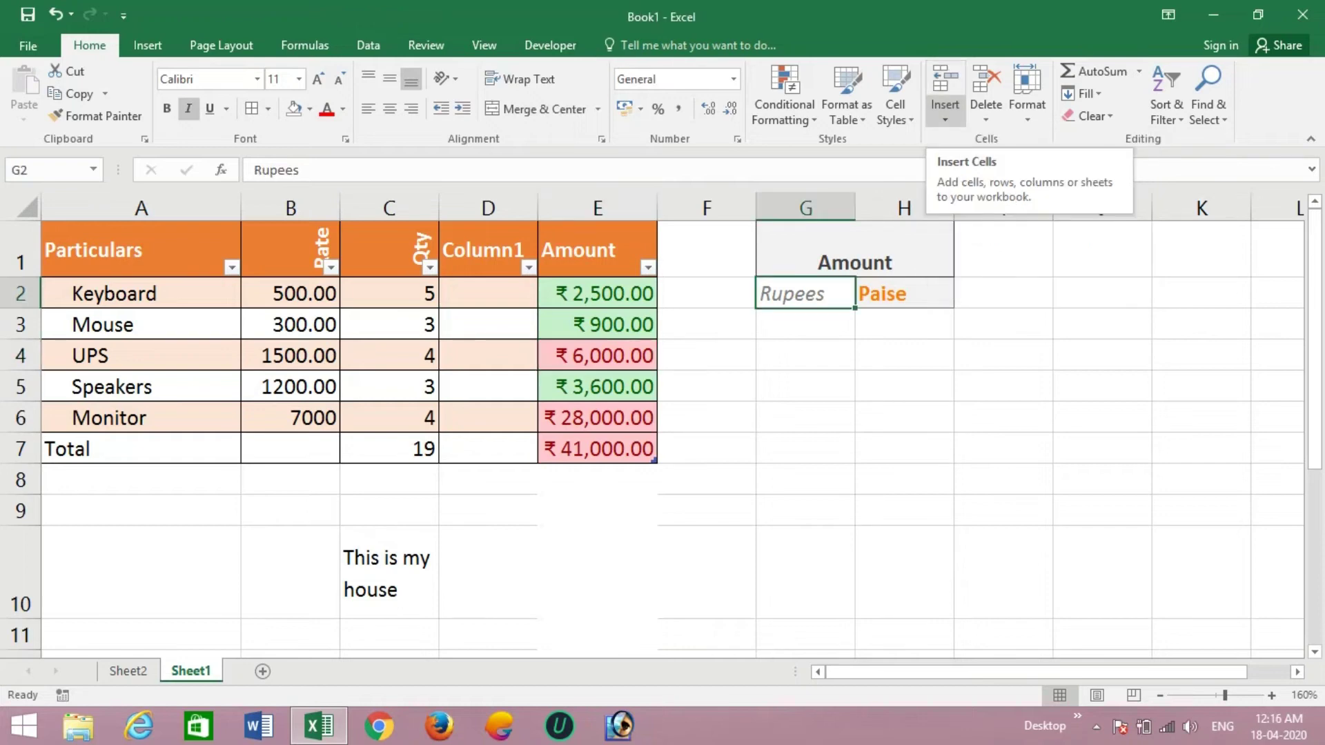
- Insert a cell at G2 shifting Rupees down to G3, and enter 'gghh' in G2
click(945, 116)
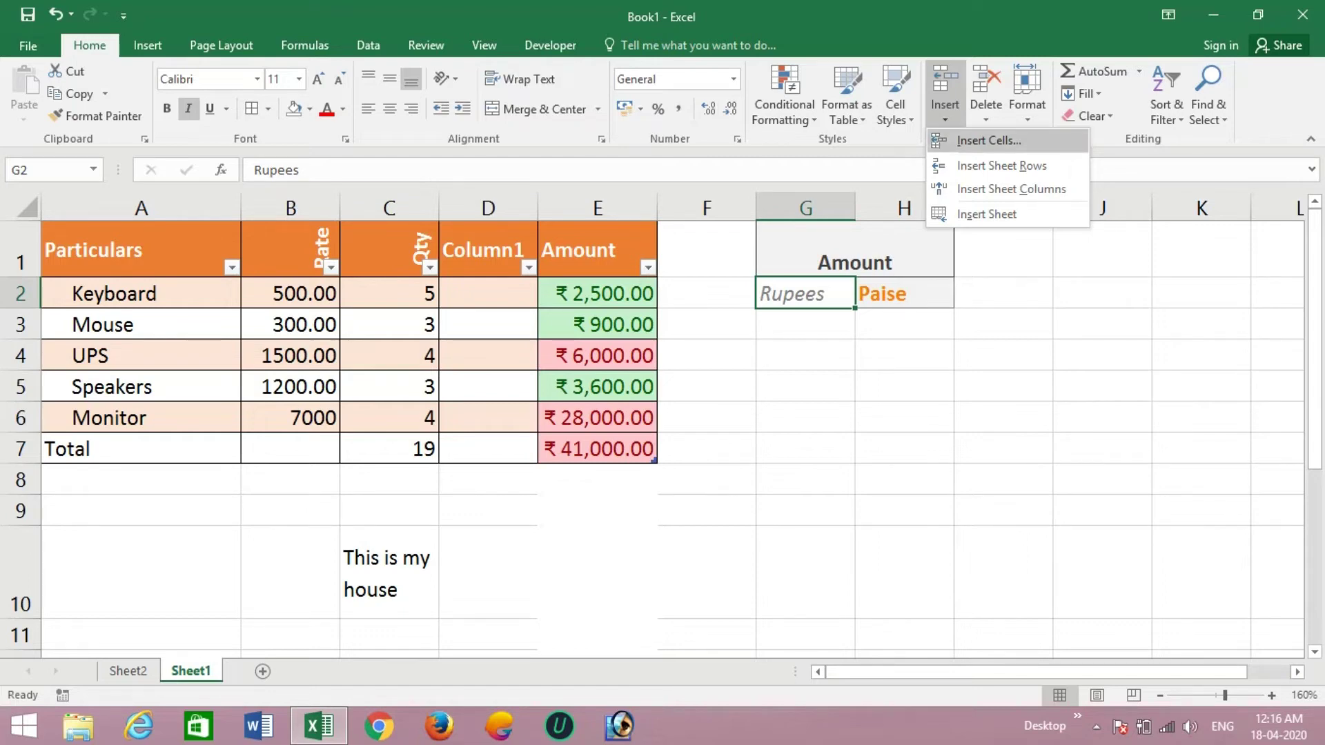
key(Return)
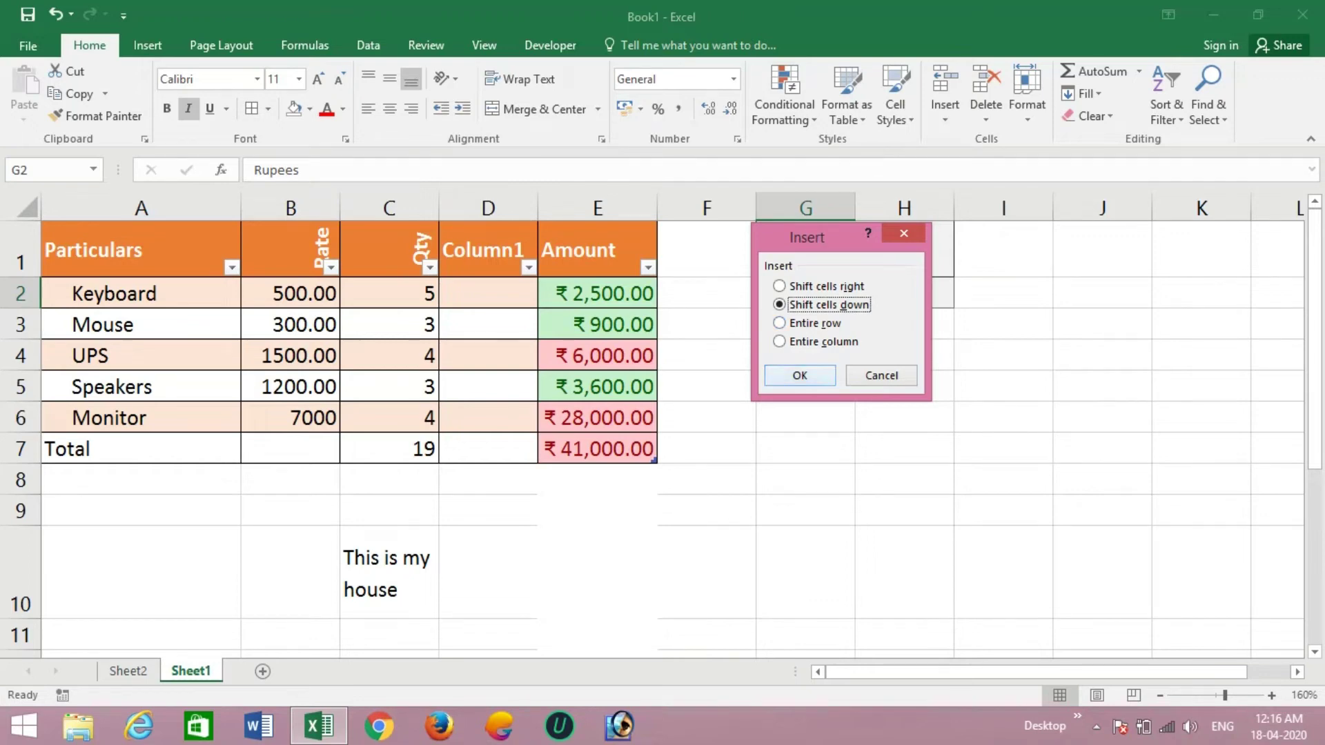
click(800, 375)
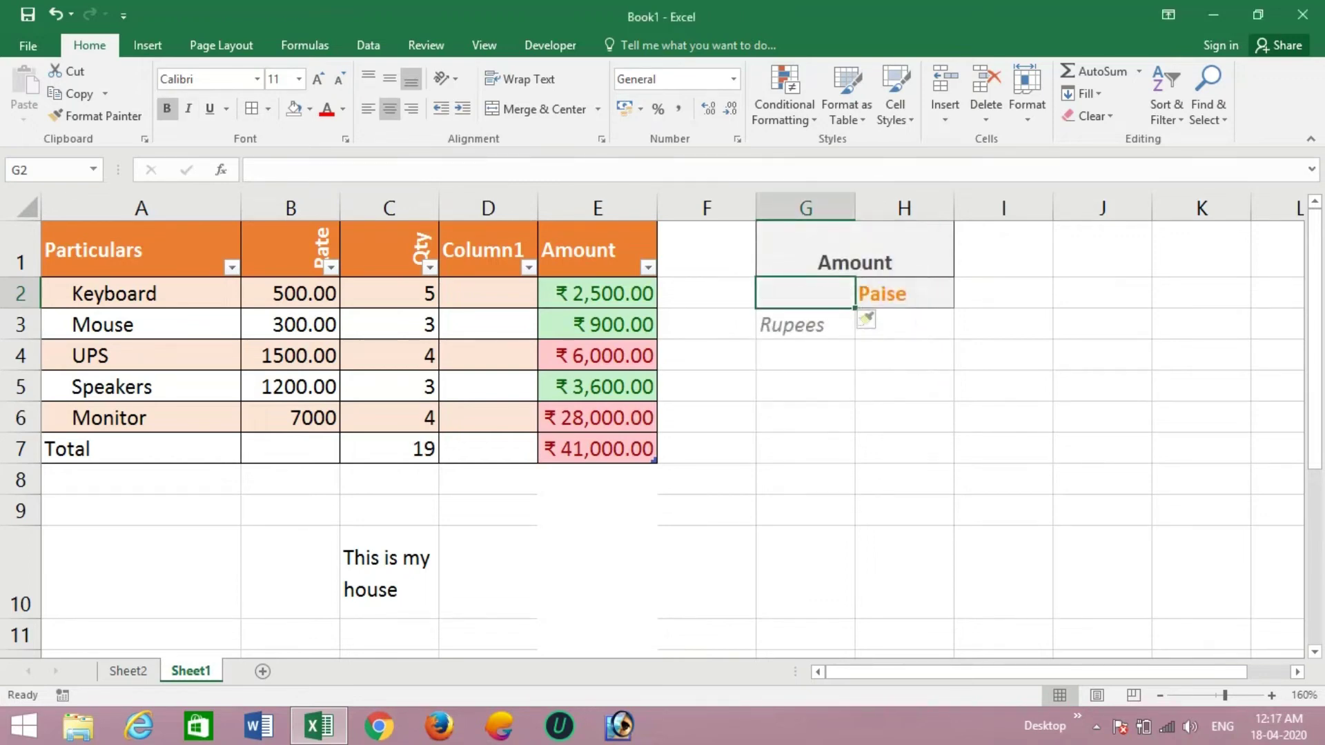
text(gghh)
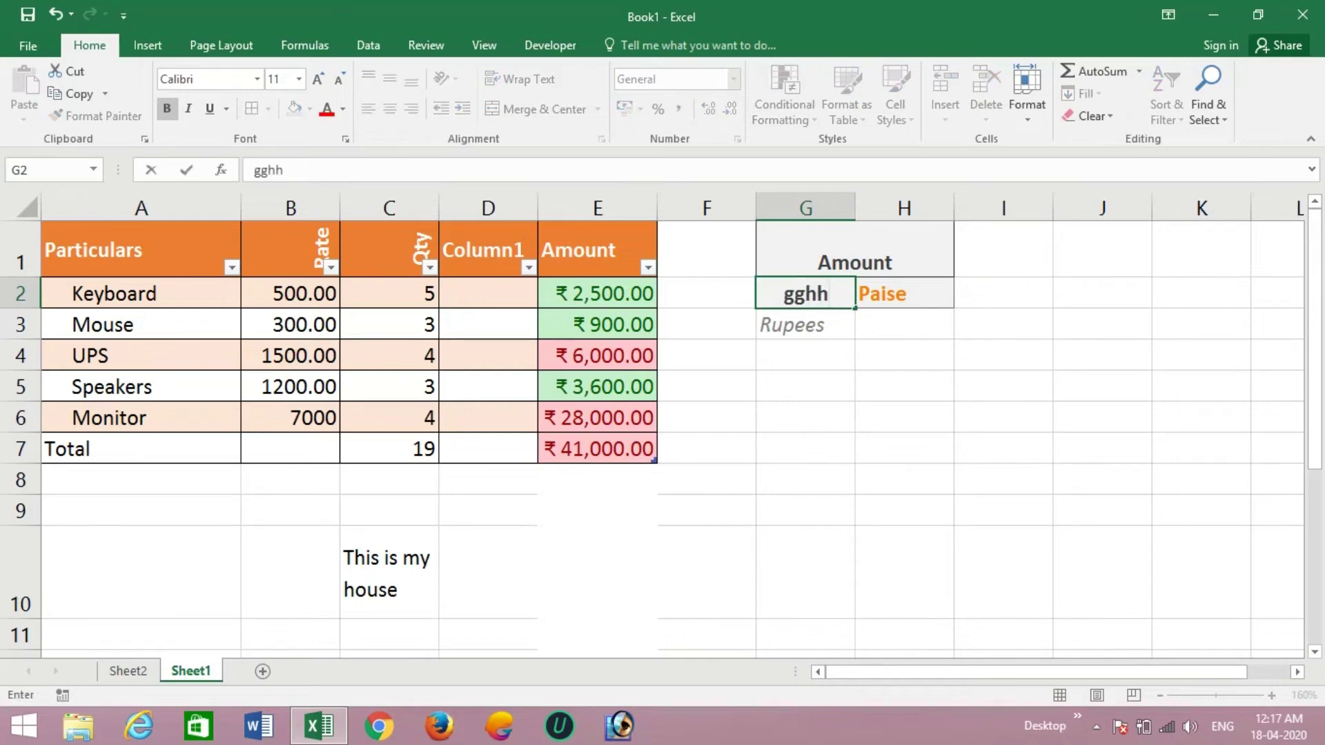
key(Return)
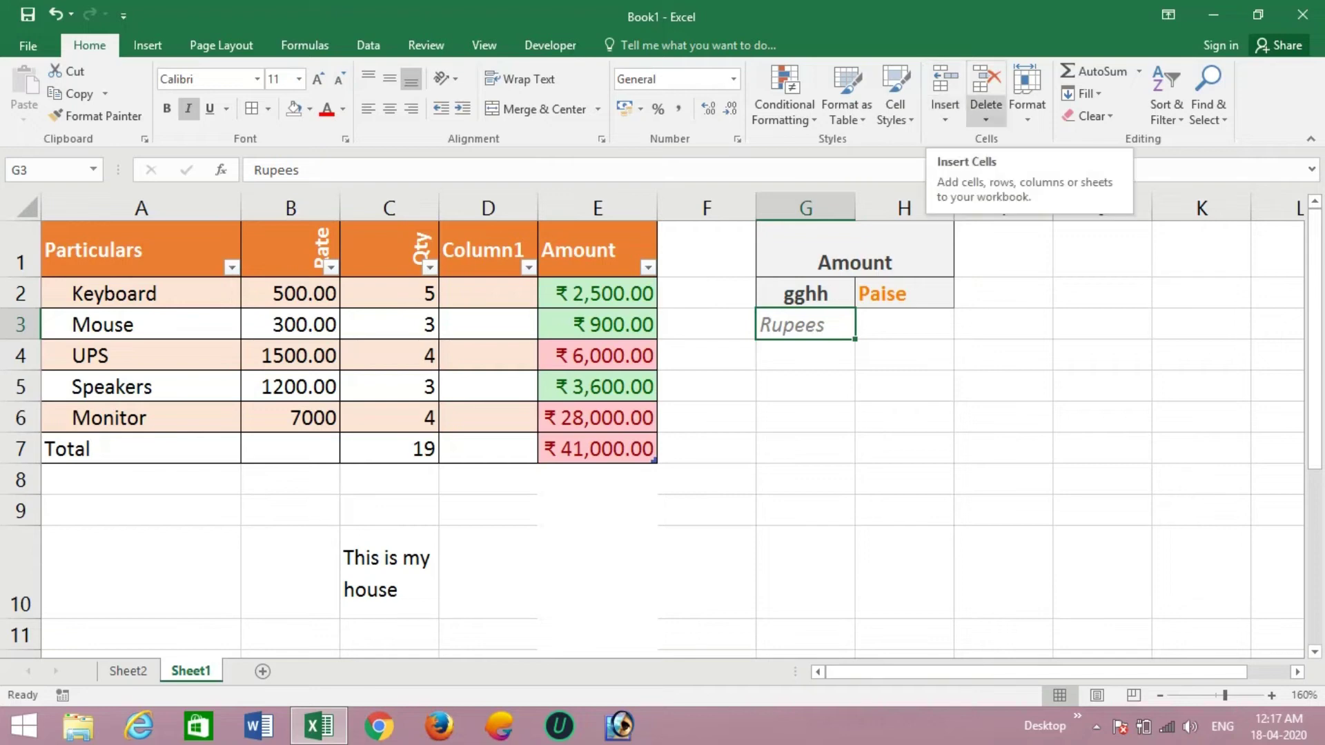
click(986, 114)
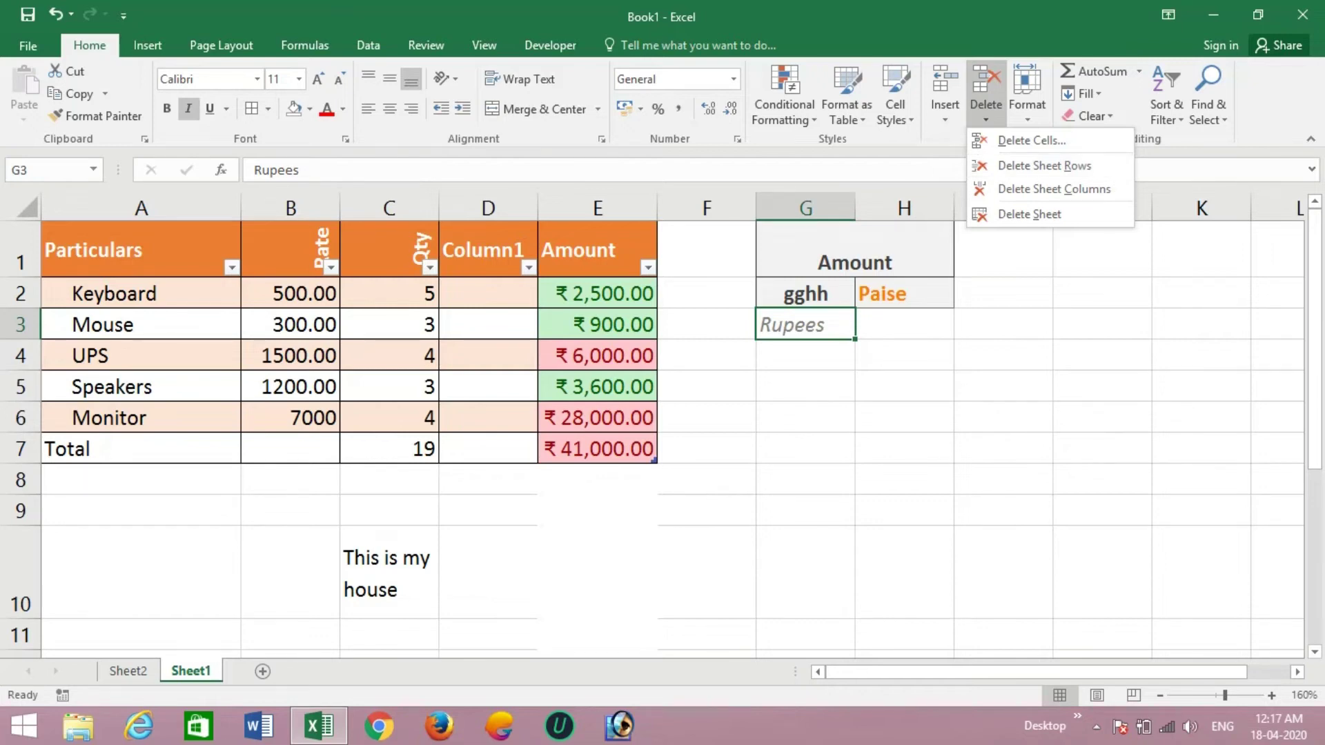
click(488, 208)
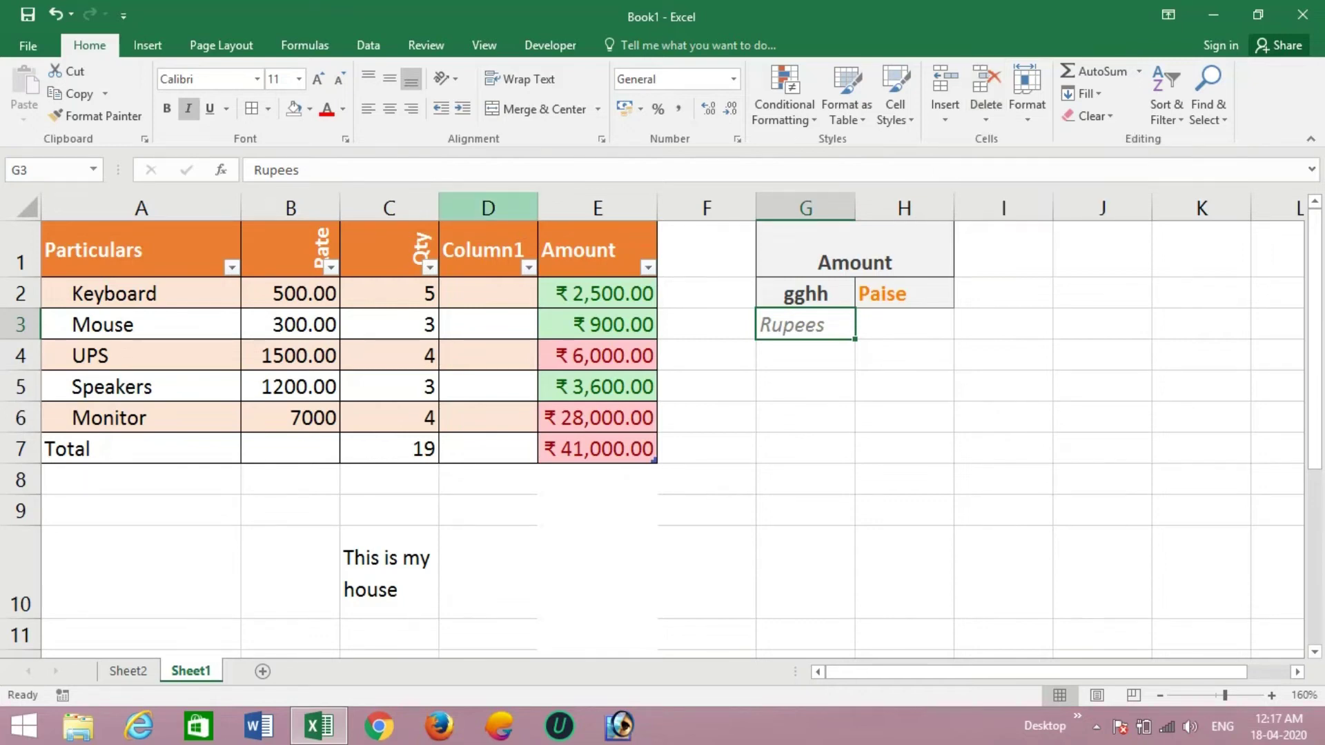
- Delete the empty Column1 column so Amount returns to column D
click(489, 208)
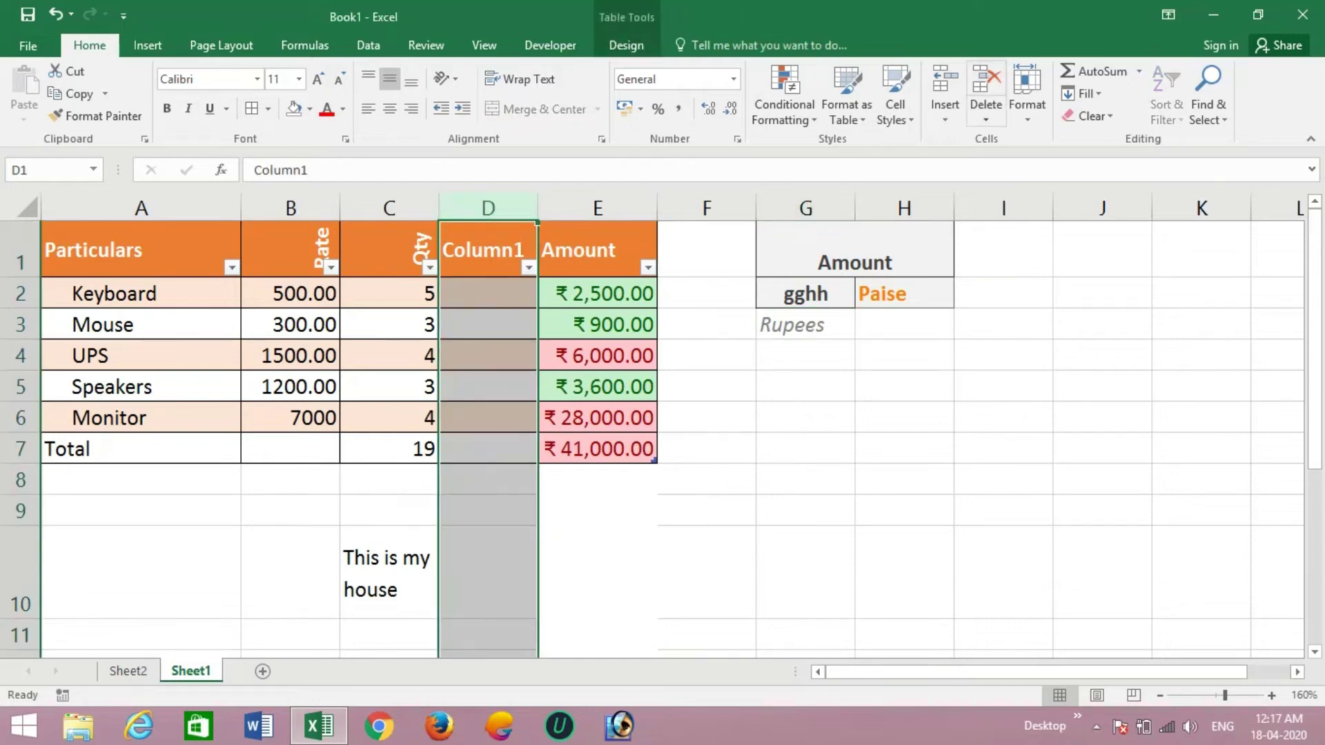
click(986, 114)
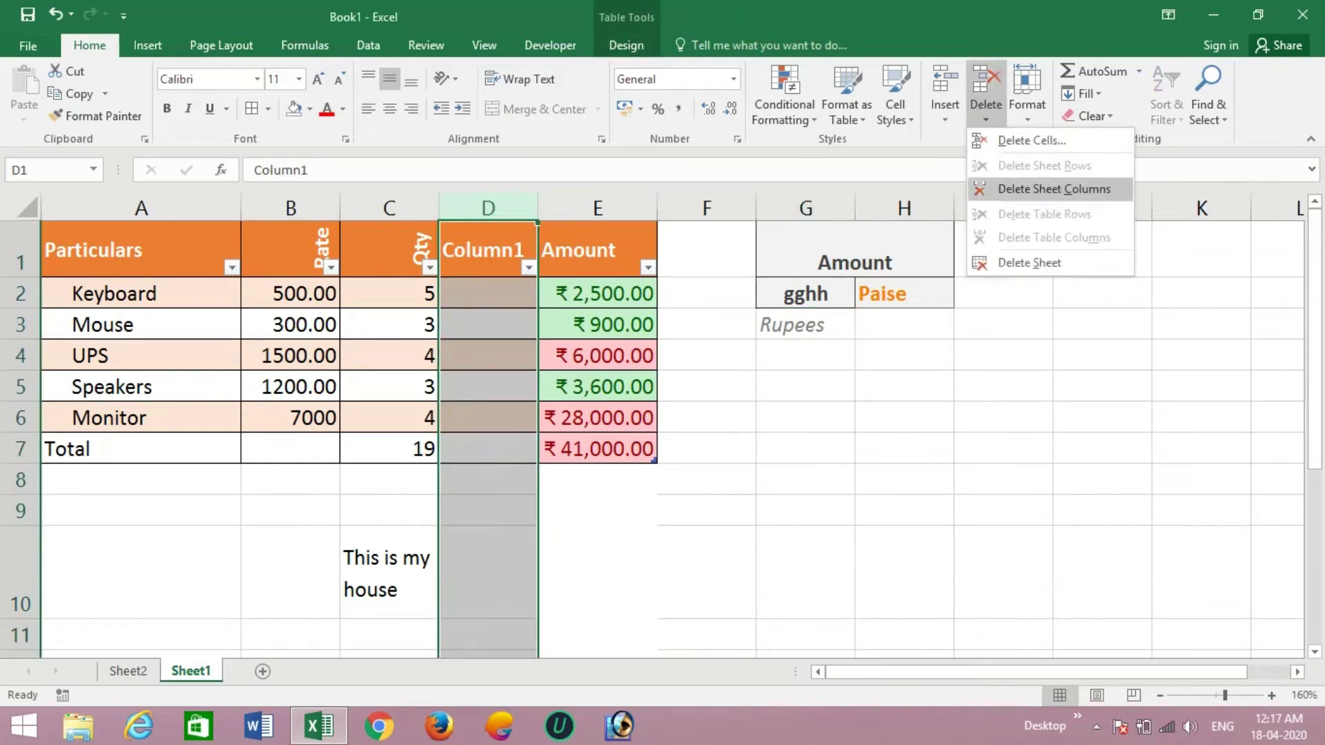
click(1054, 188)
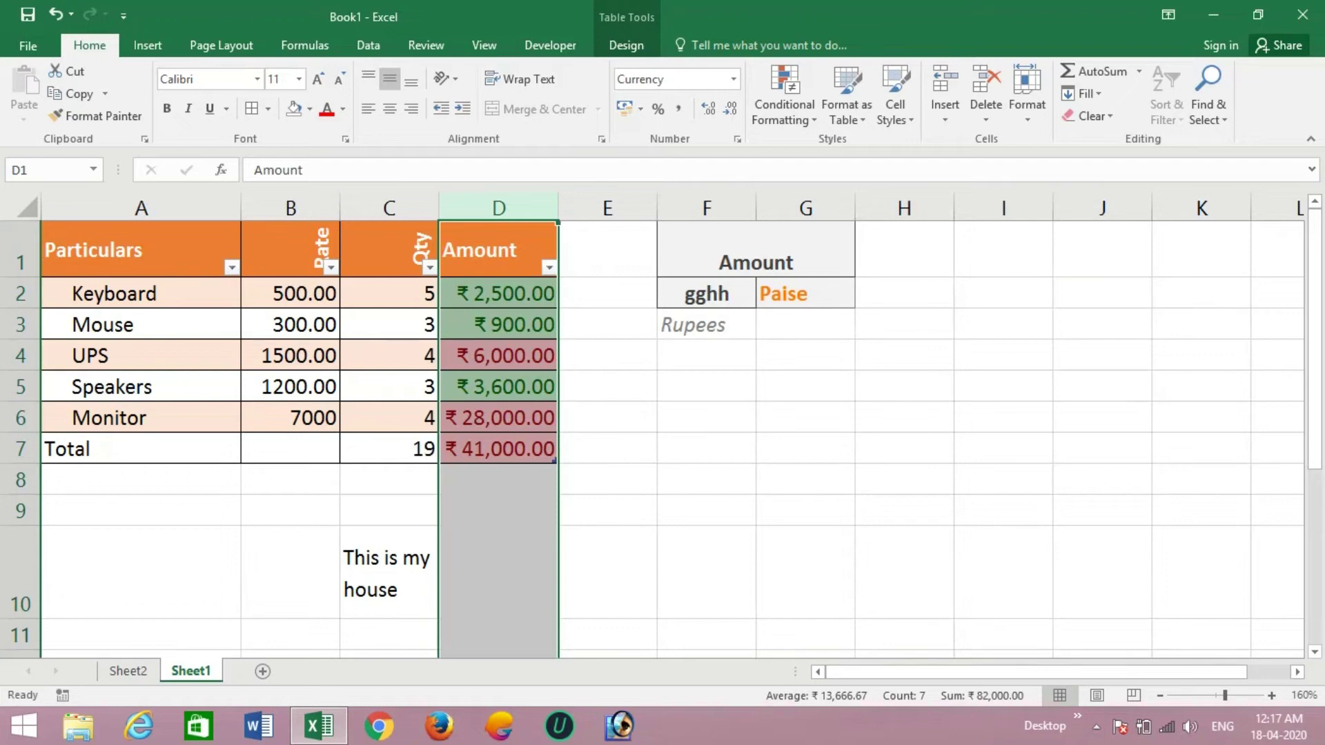
- Delete the 'gghh' cell F2, shifting cells up so Rupees sits back in F2
click(707, 294)
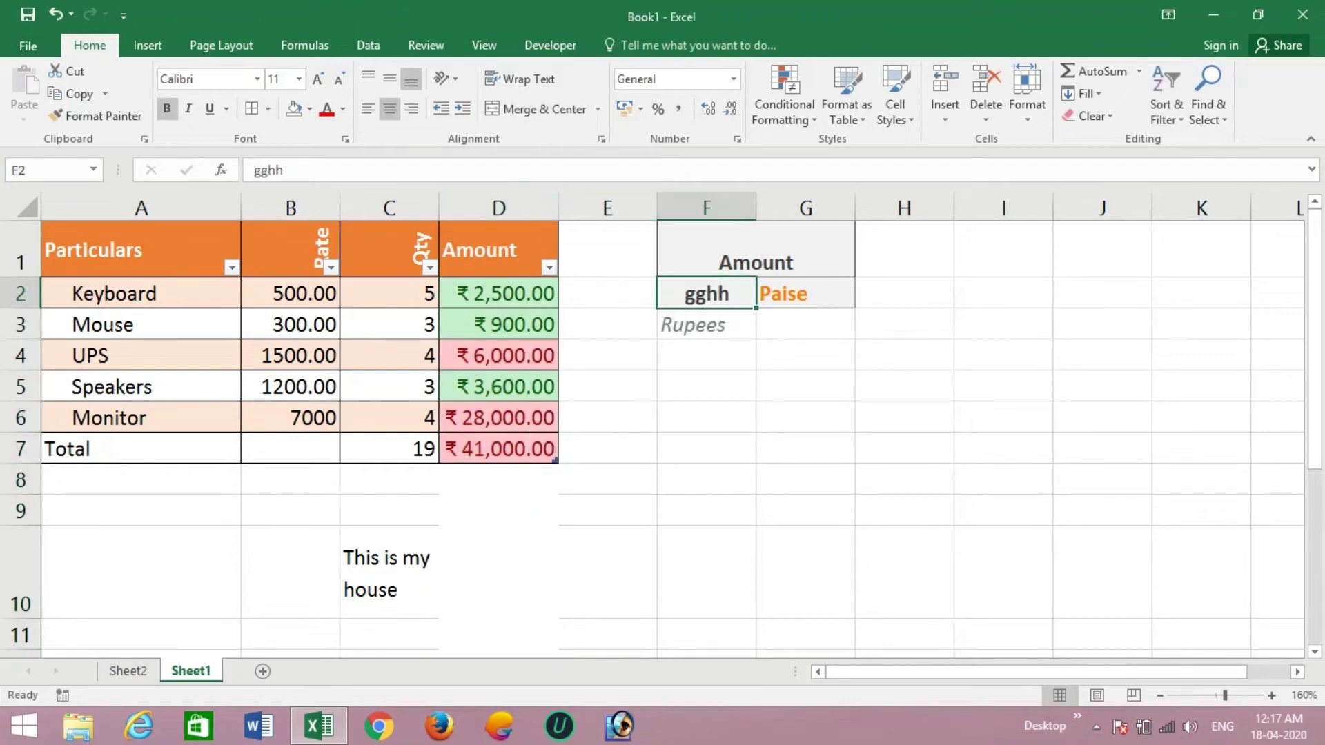
click(986, 114)
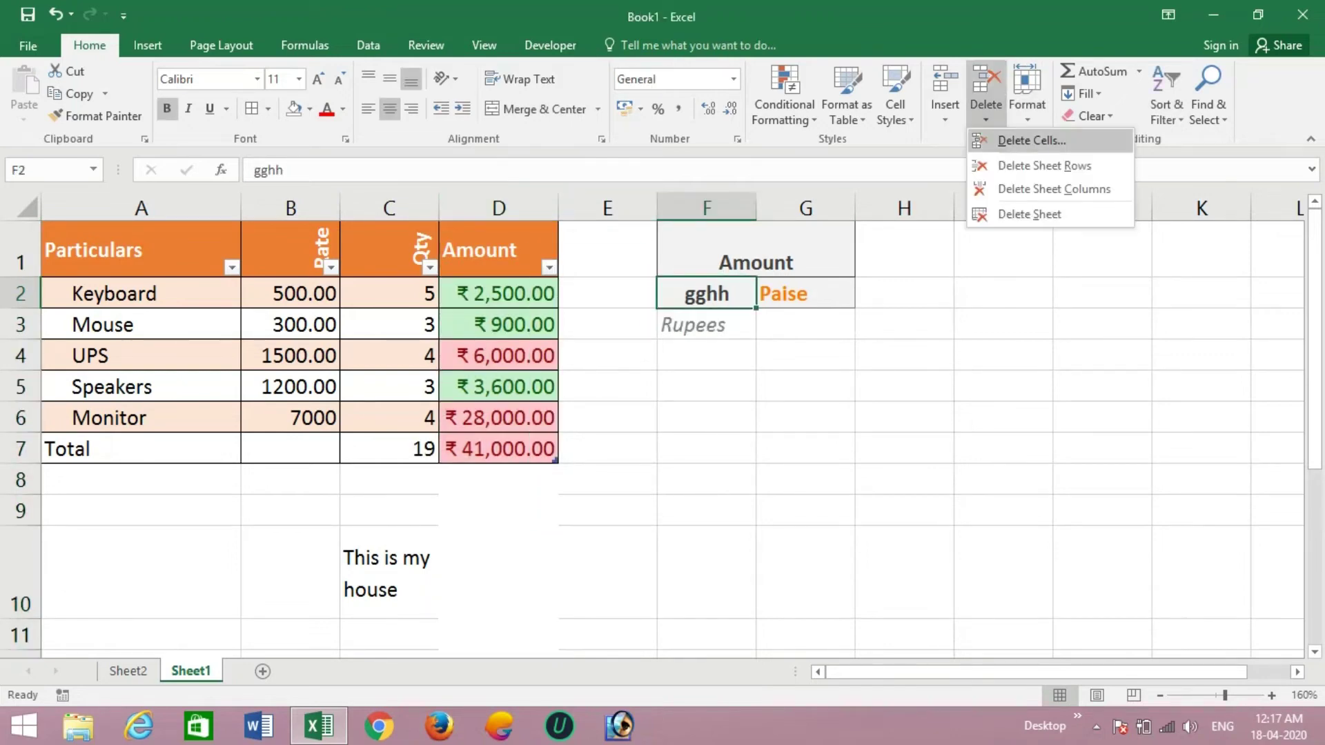
click(1032, 140)
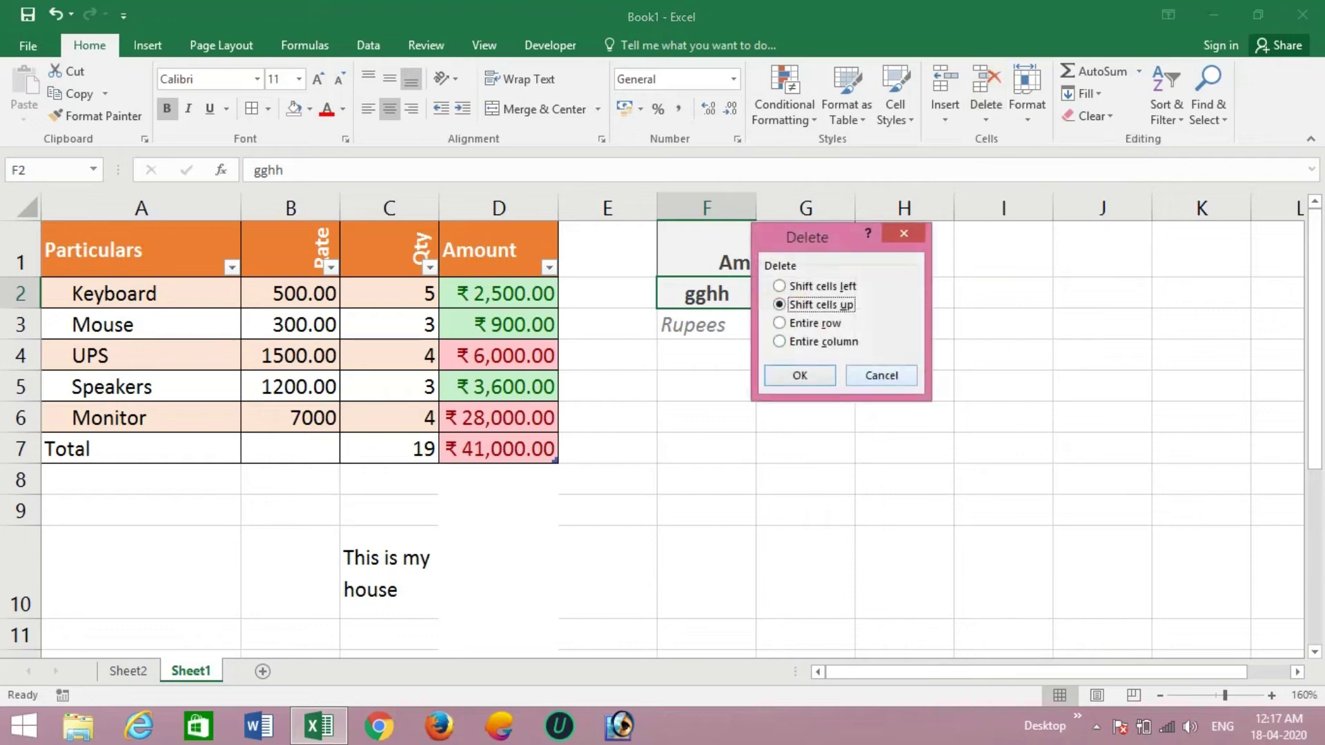
key(Return)
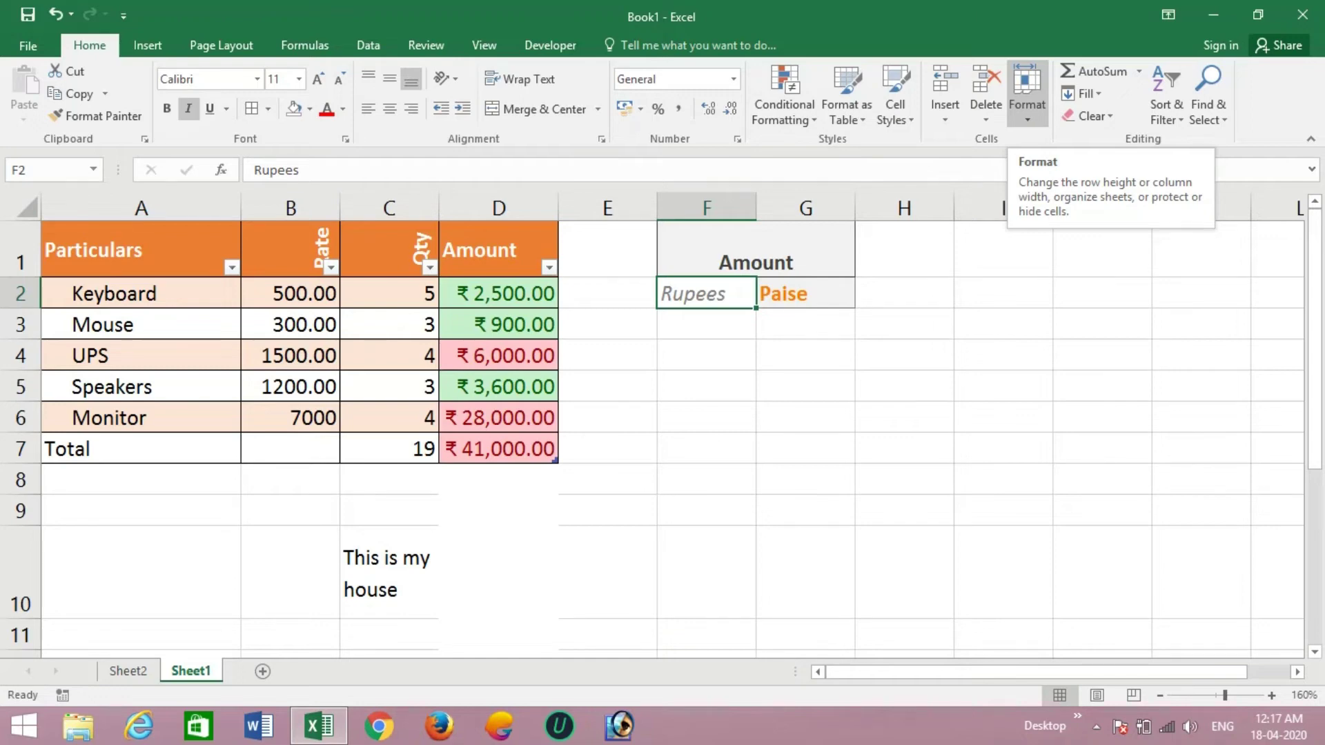
- Set the height of the Mouse row 3 to 20
click(1027, 94)
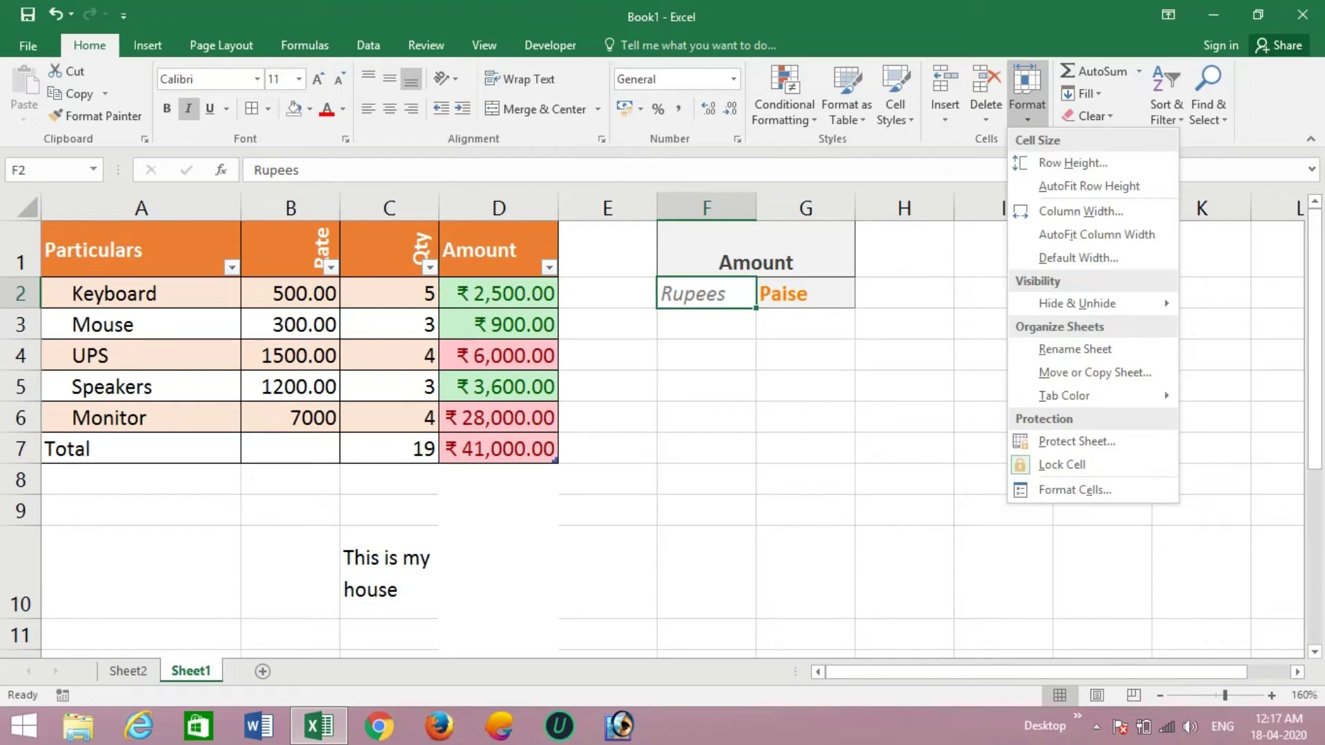
key(Escape)
key(Home)
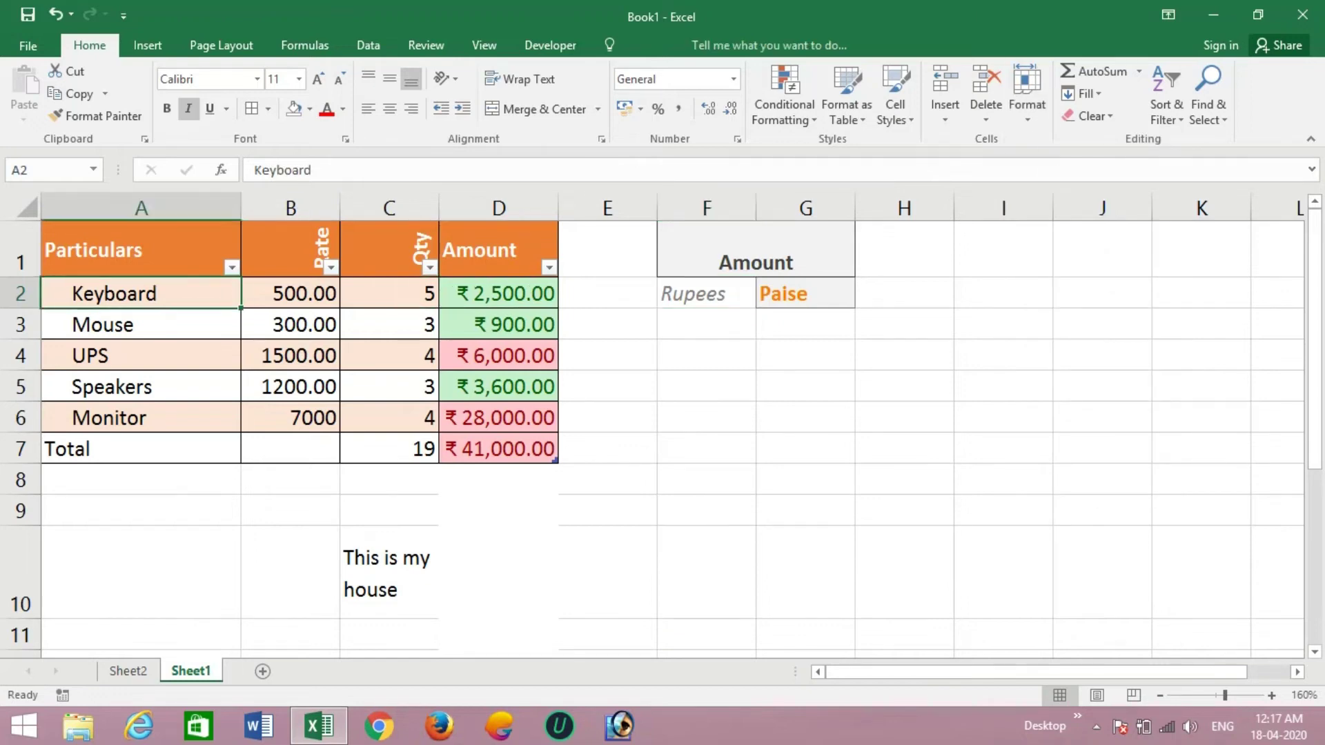
key(Down)
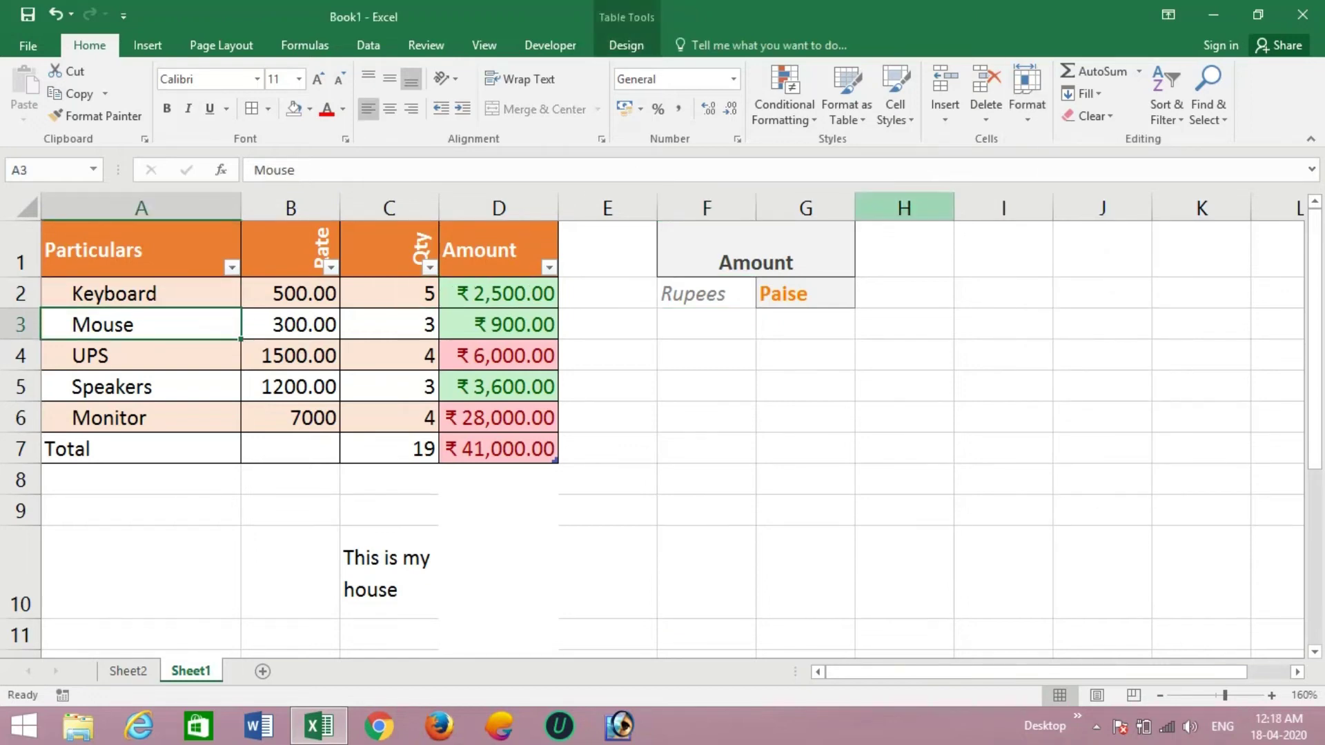
click(1027, 93)
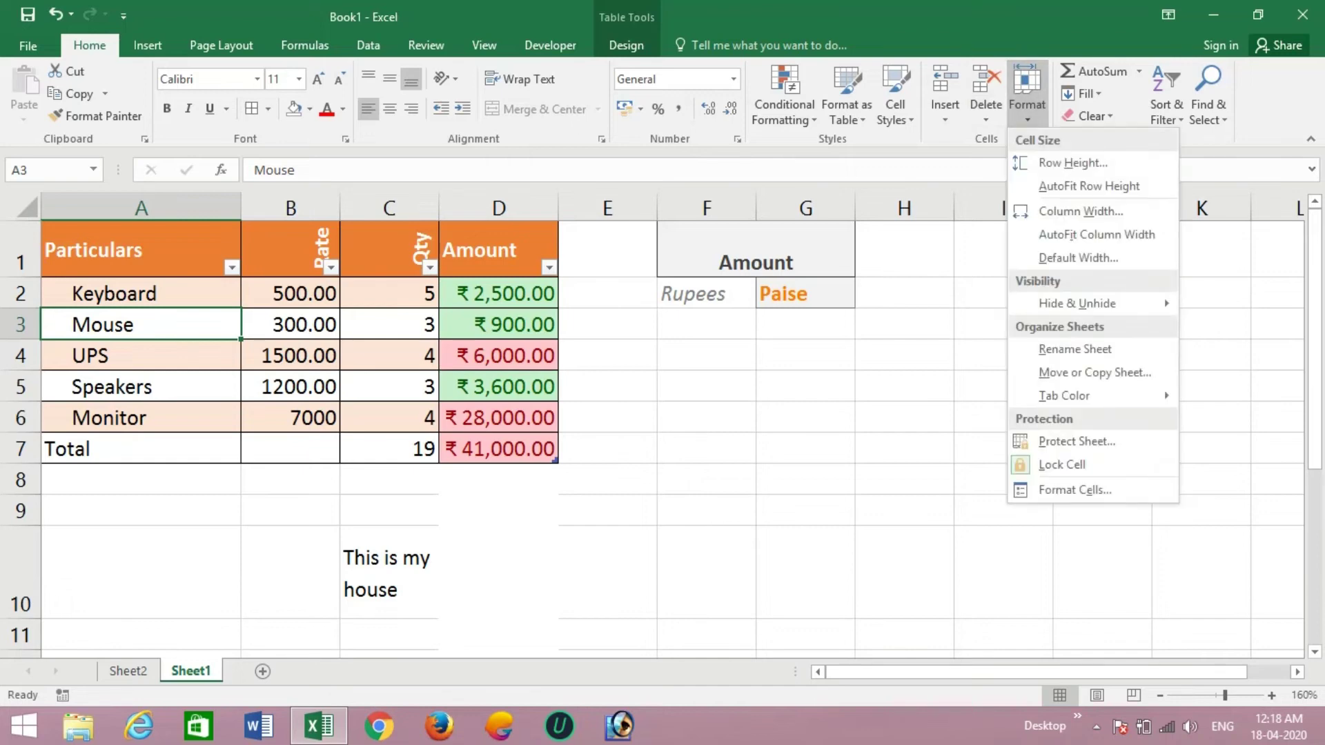
click(1073, 163)
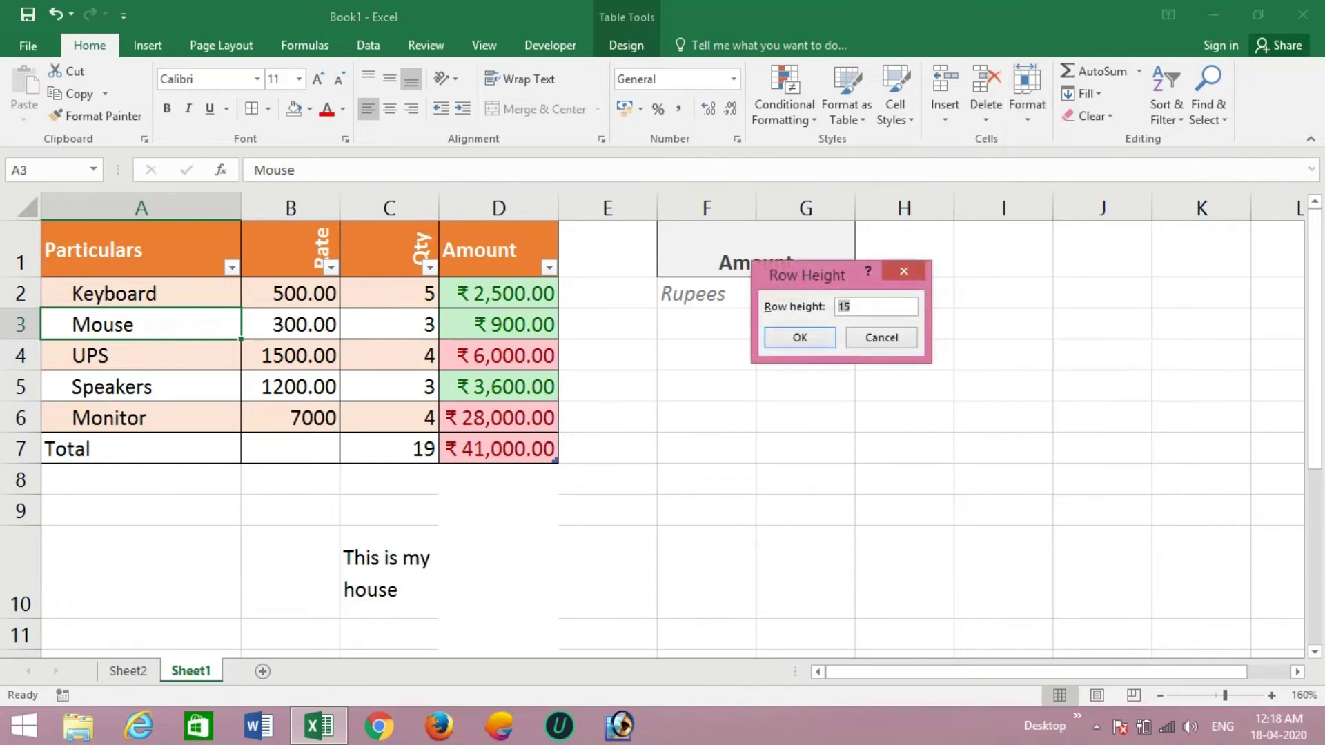
text(20)
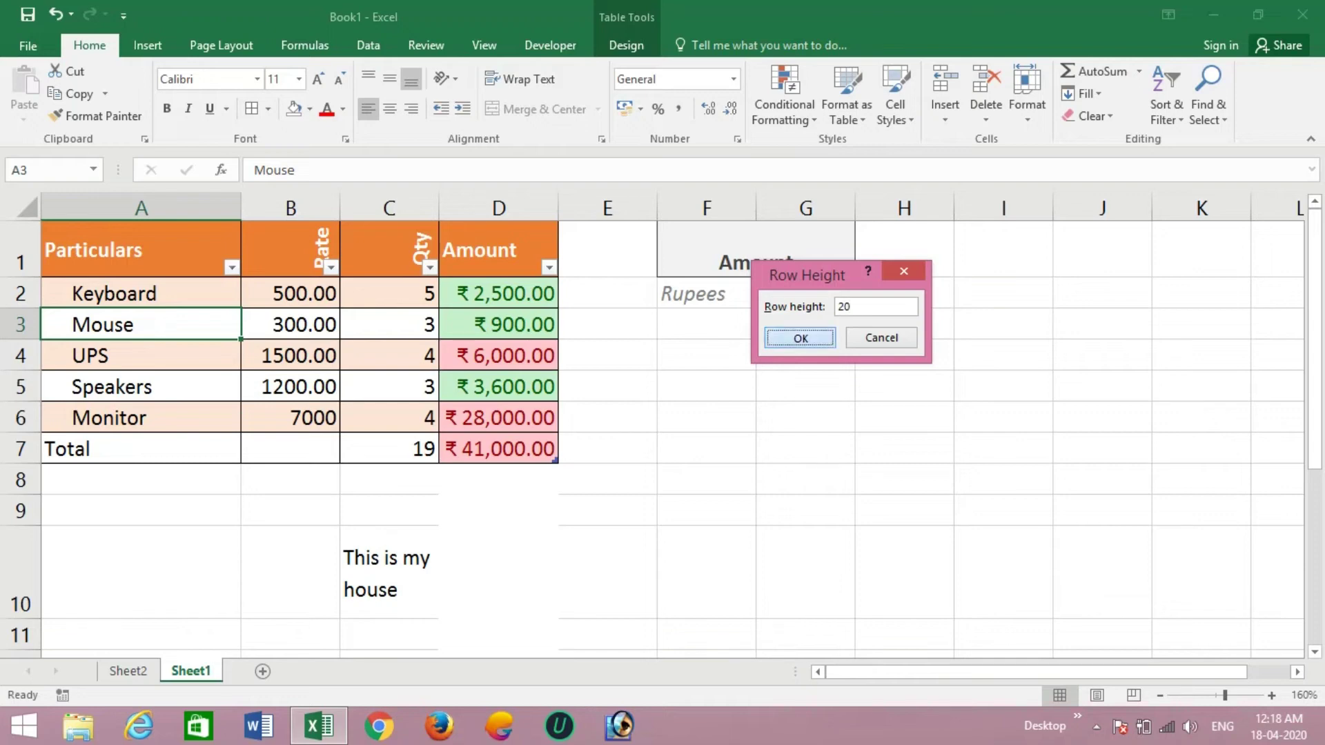
click(800, 337)
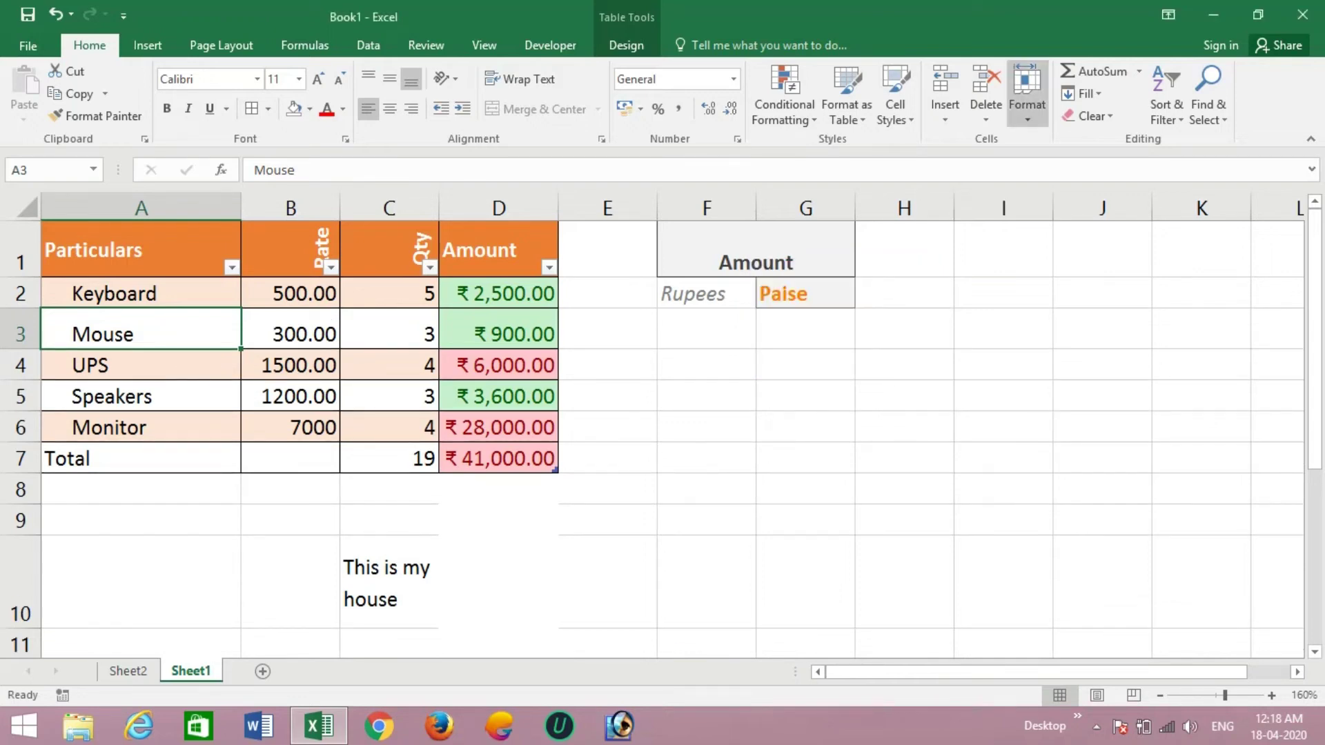
- AutoFit the Mouse row back to its normal height
click(1027, 97)
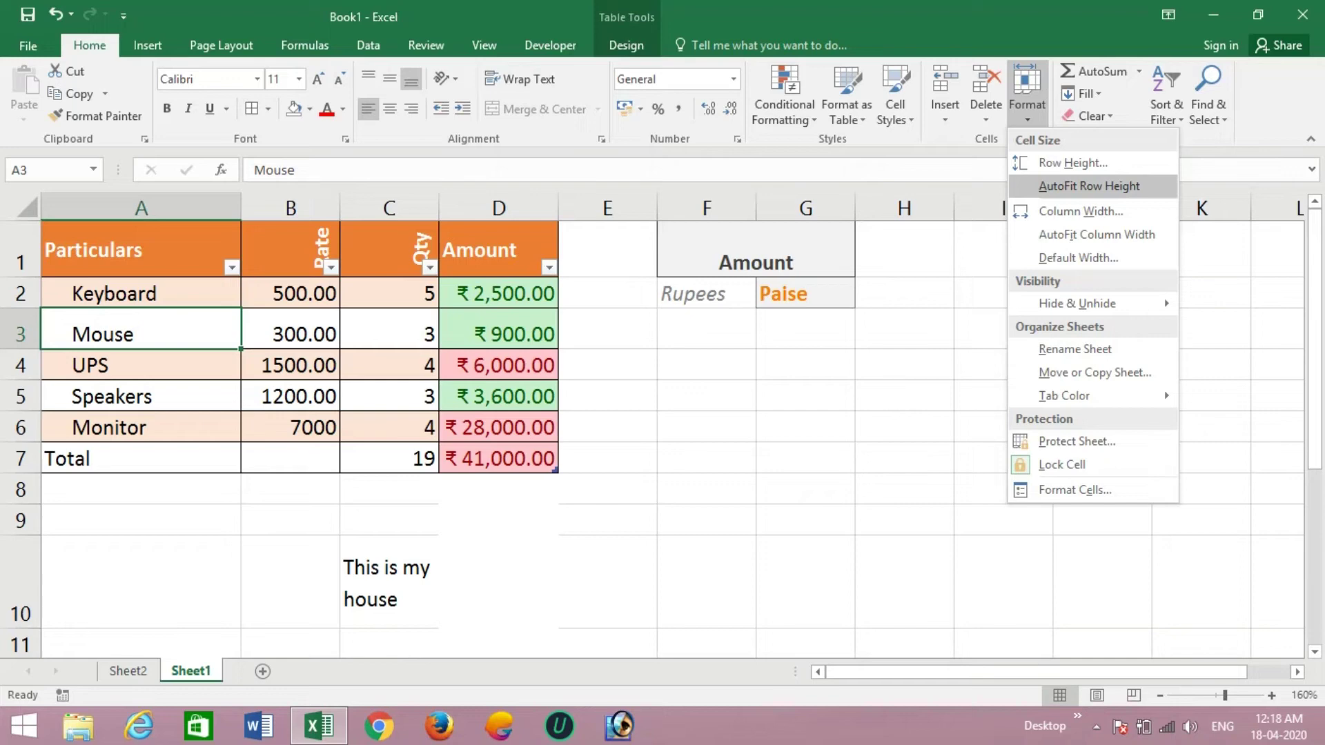
click(1090, 185)
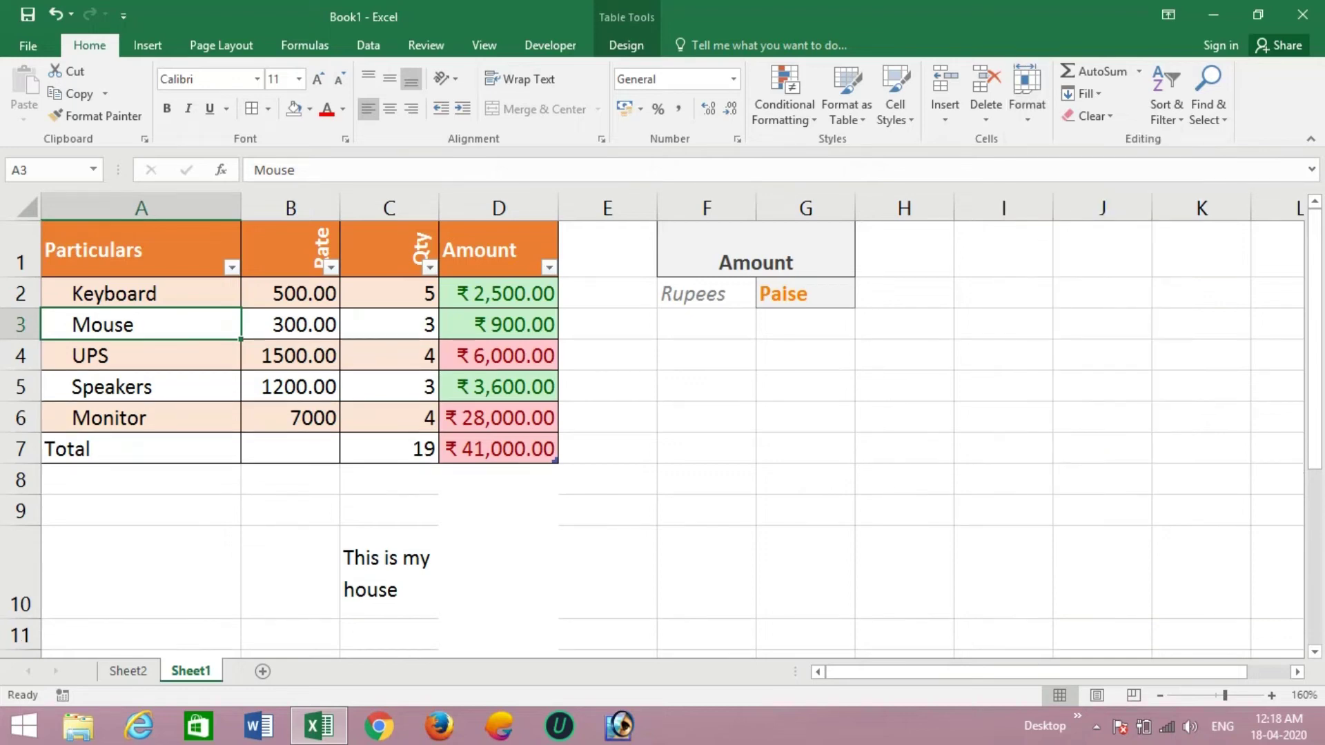
click(1027, 96)
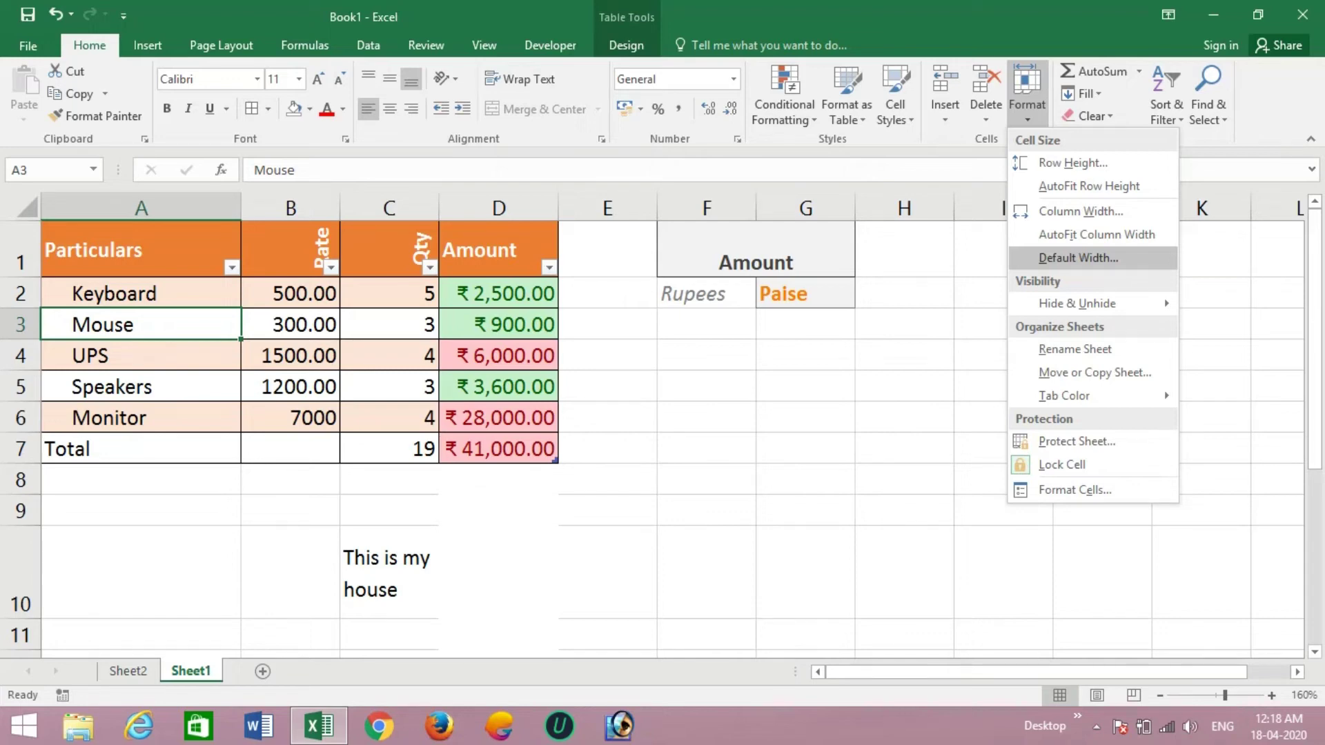
mouse_move(1077, 304)
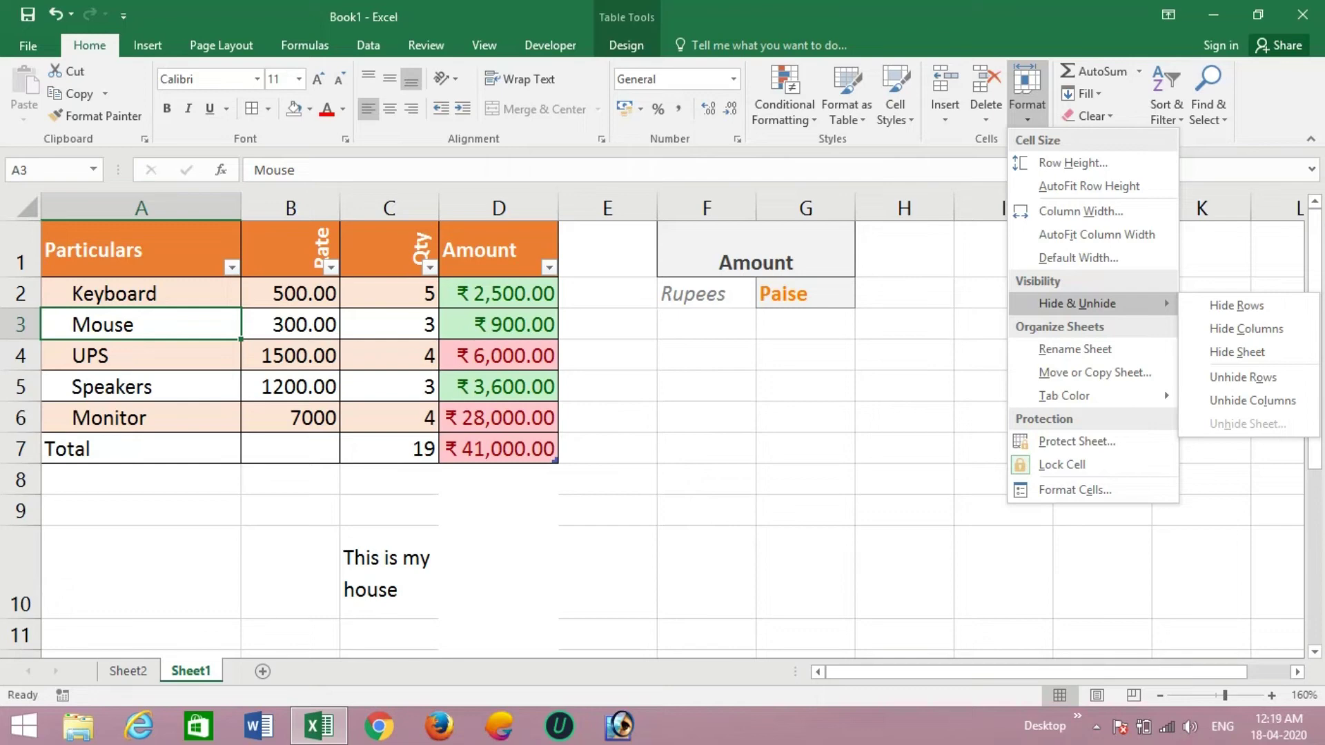
key(Escape)
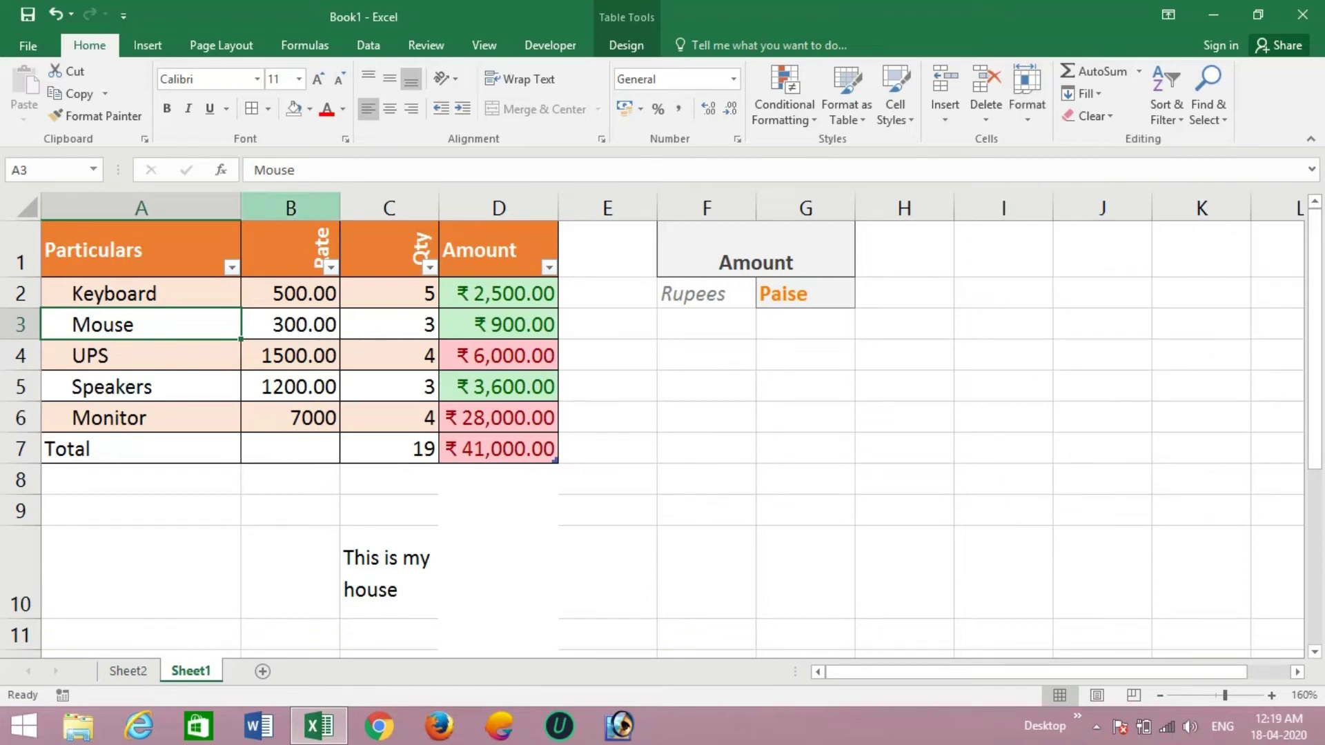
- Hide the Rate column B, leaving Particulars directly beside Qty
click(291, 208)
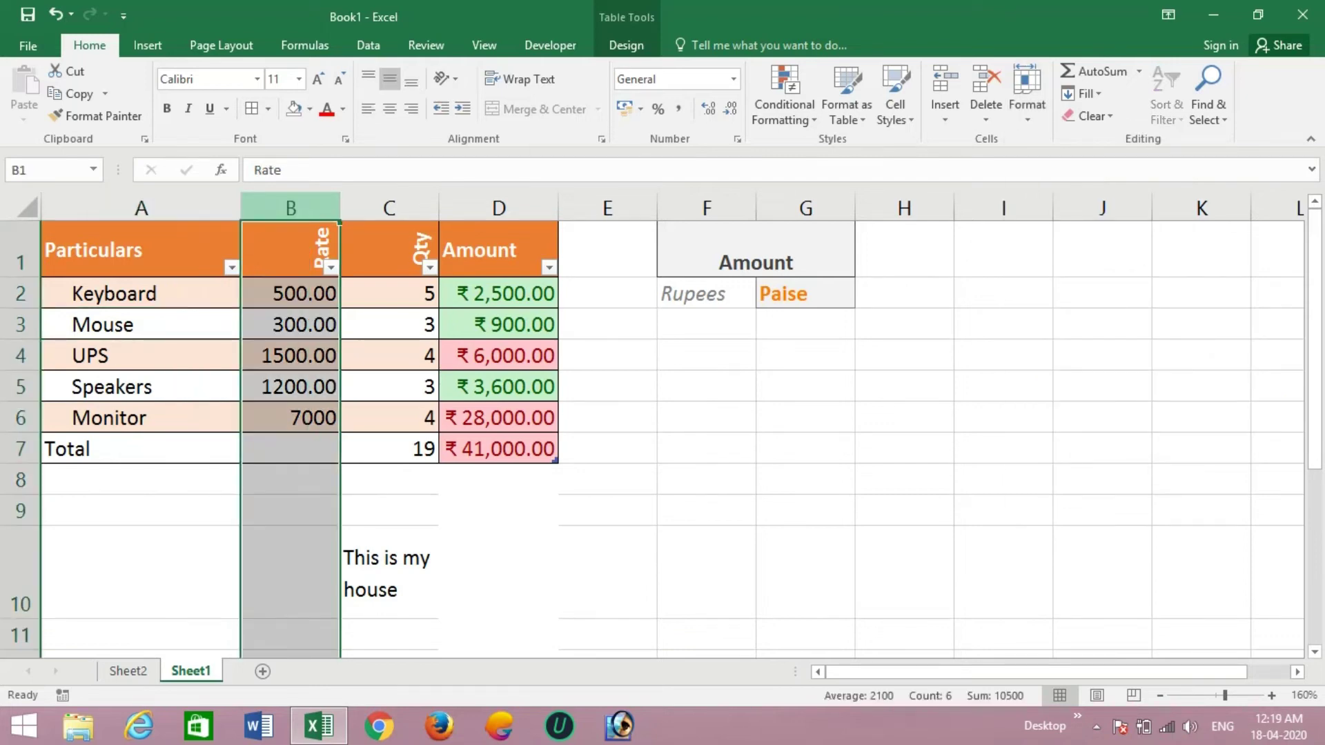
click(1027, 96)
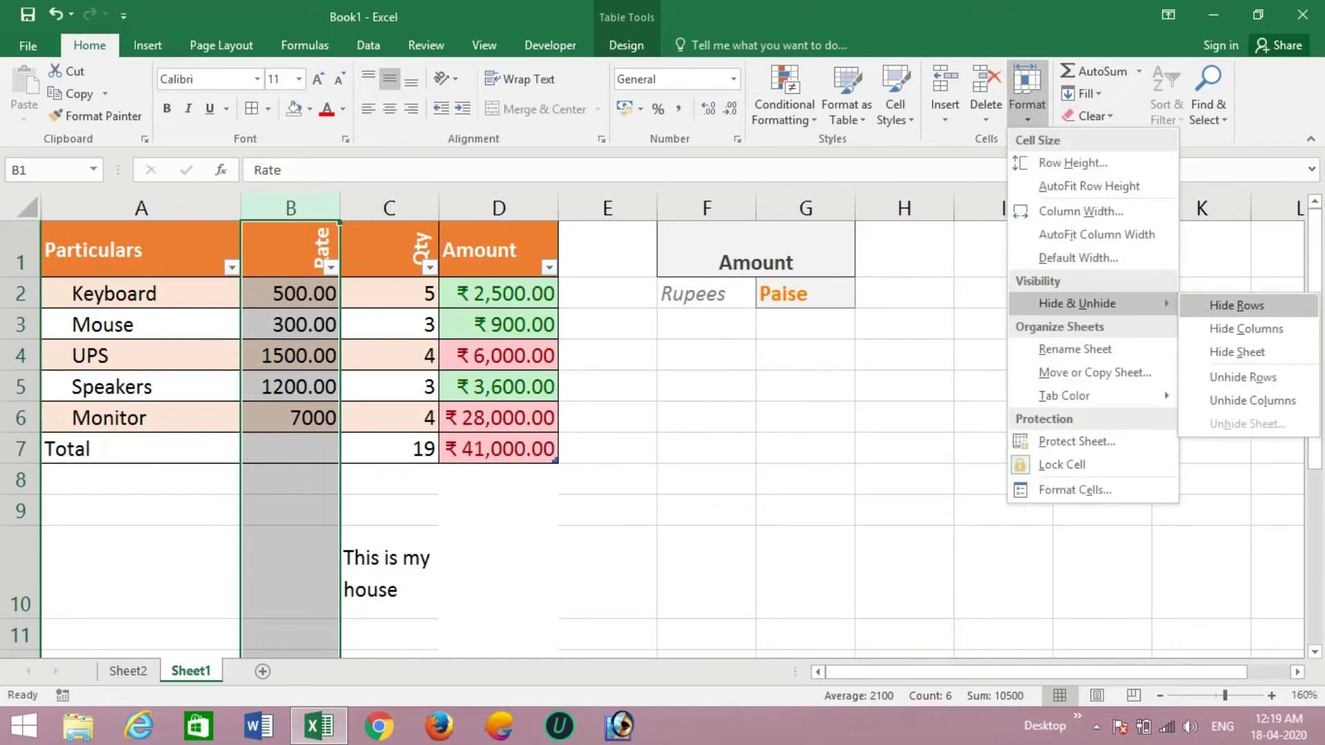
click(1246, 328)
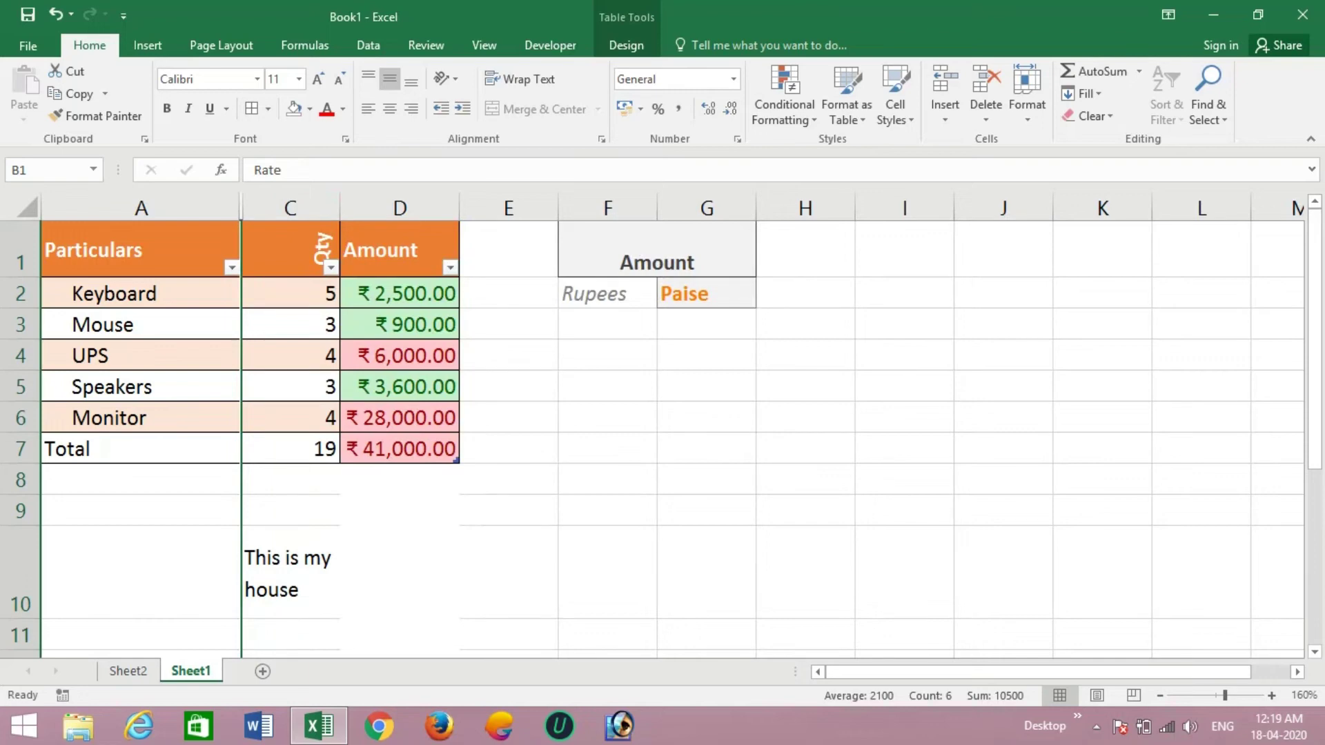
click(607, 386)
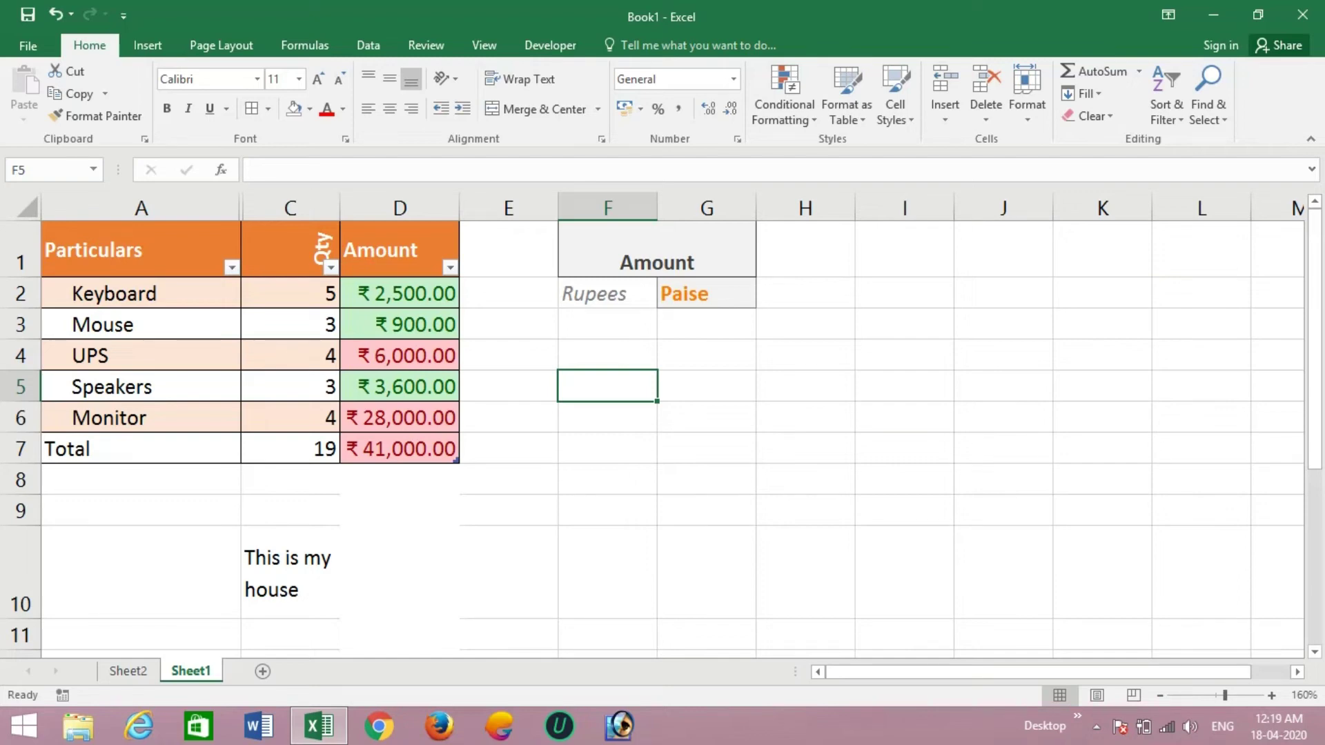
- Undo the earlier widening of the Particulars column A
click(140, 208)
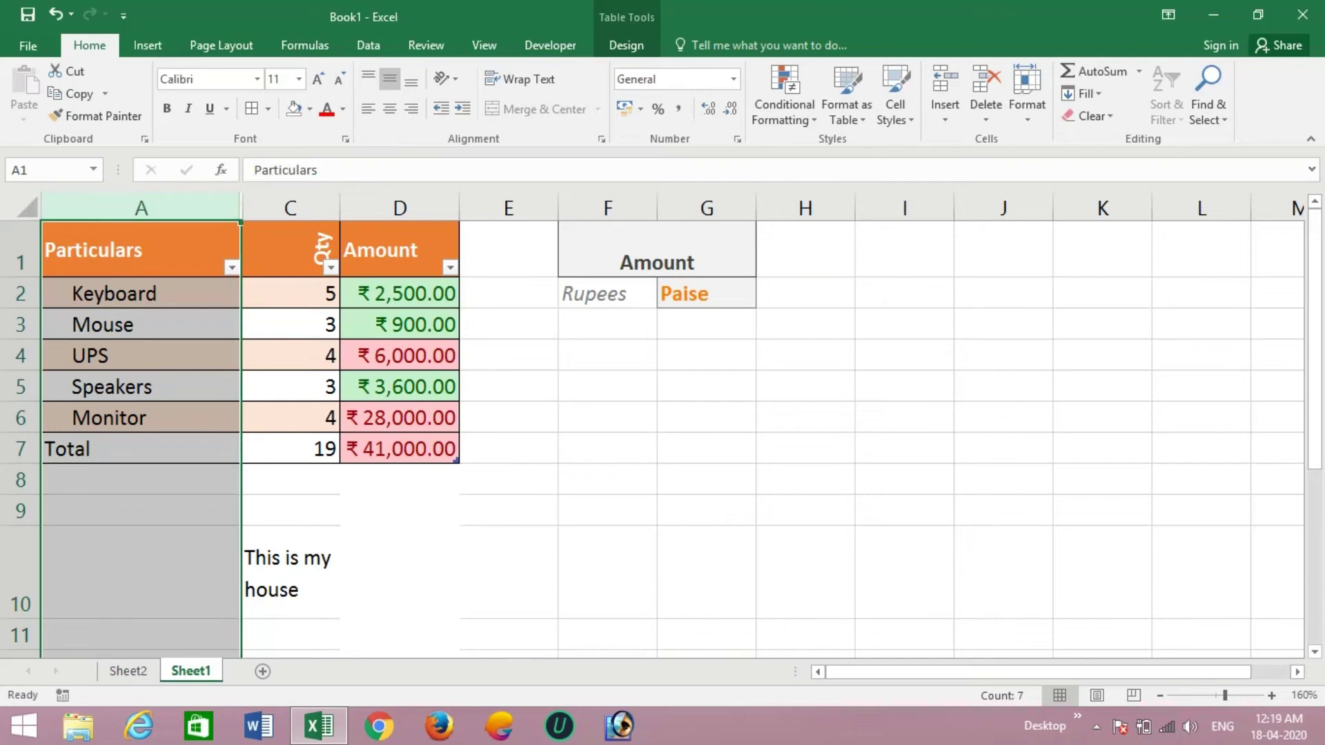
key(ctrl+z)
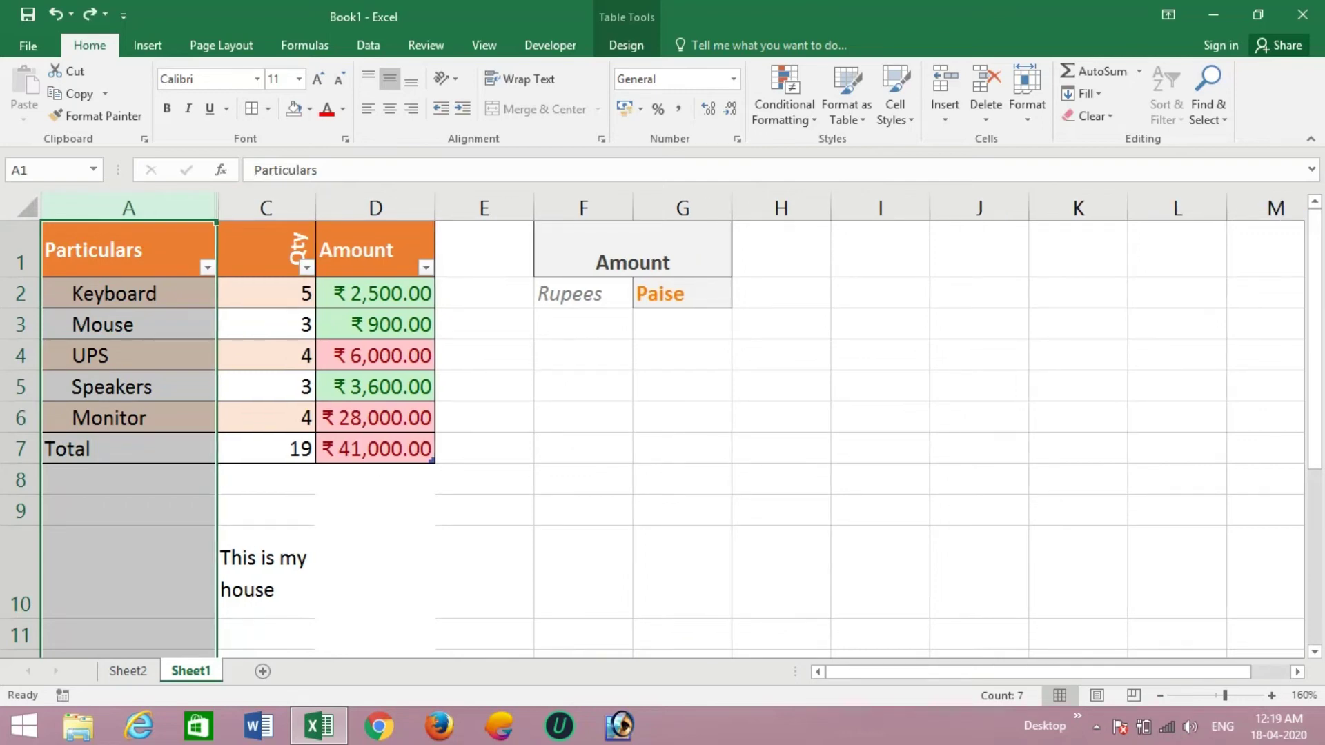
click(267, 294)
- Unhide the Rate column B and widen it so values like 500.00 display fully
drag(128, 208, 265, 208)
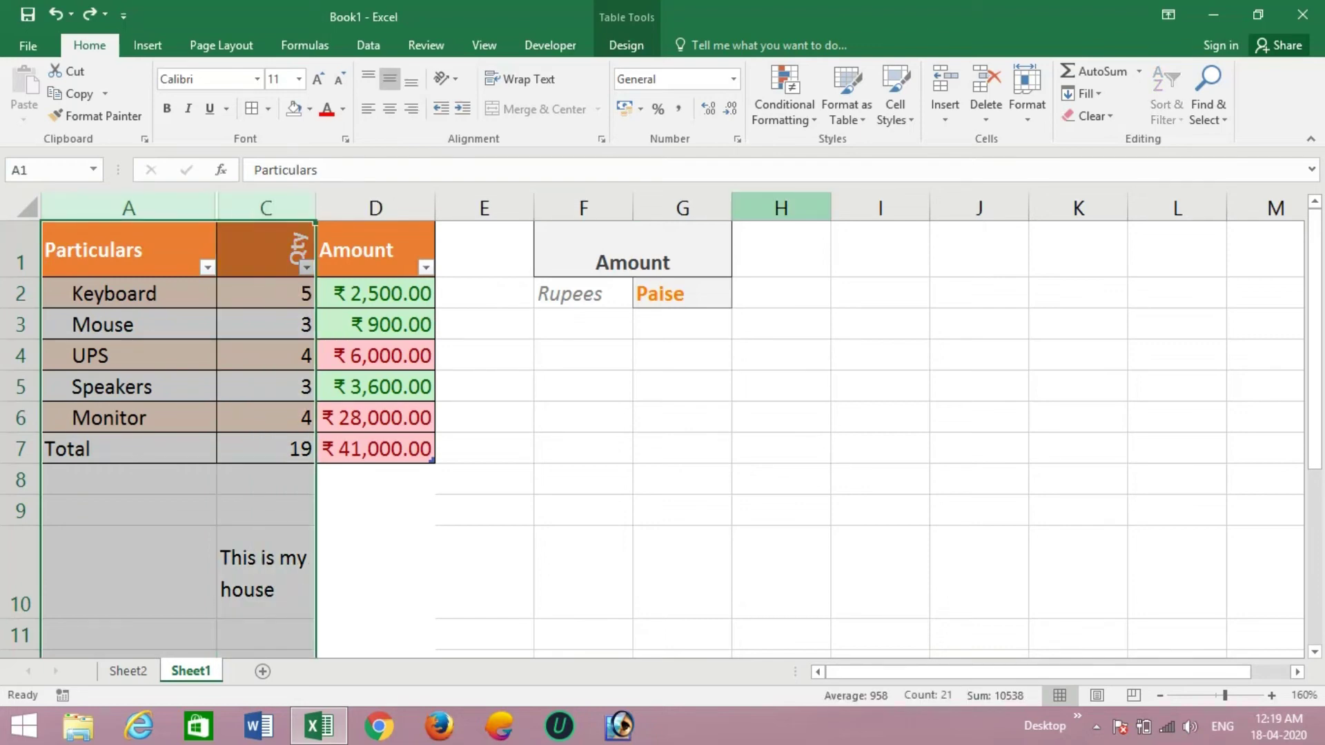
click(1027, 96)
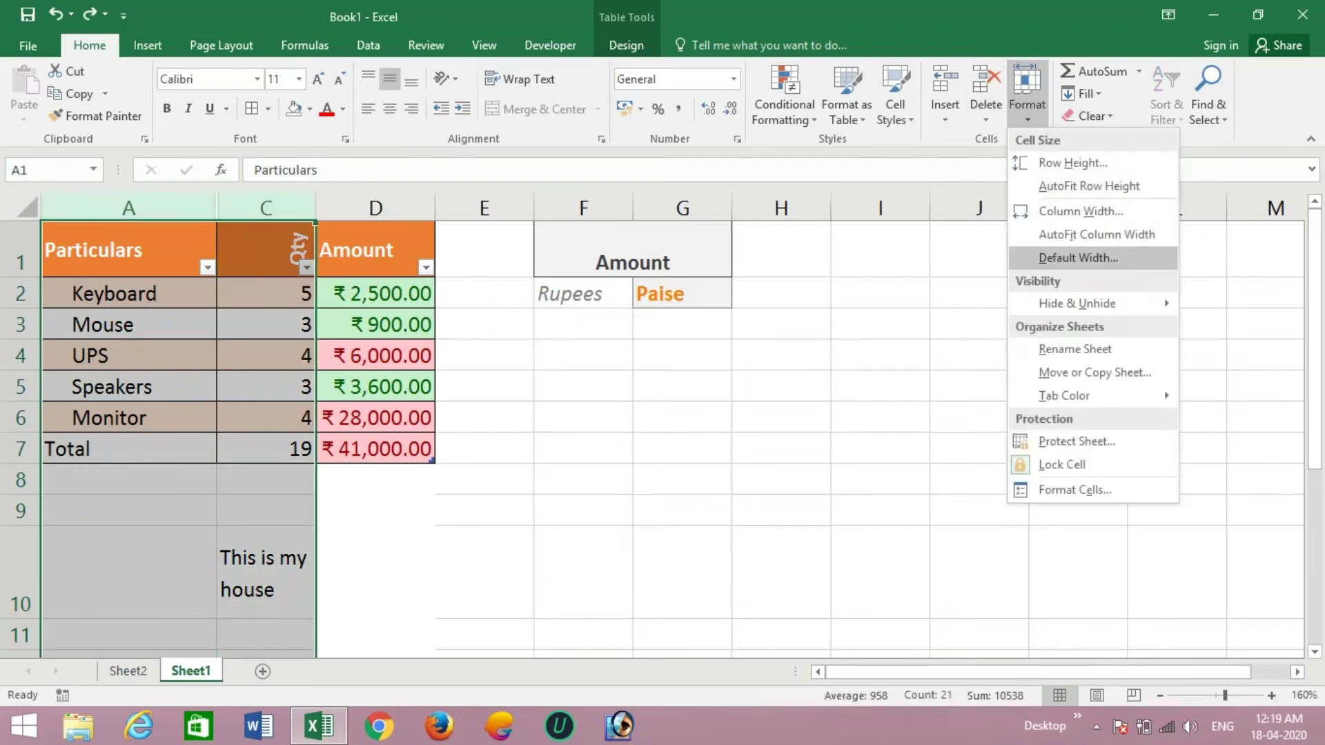
mouse_move(1077, 304)
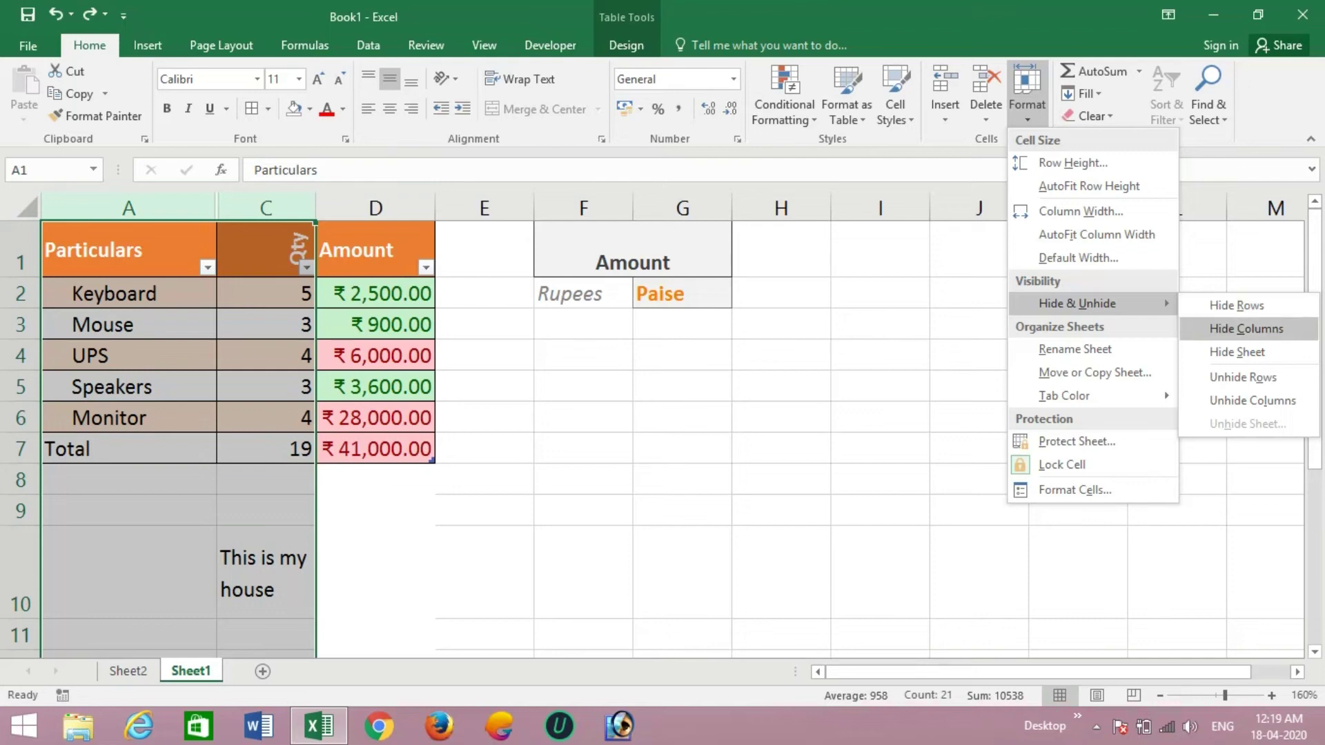
click(1253, 401)
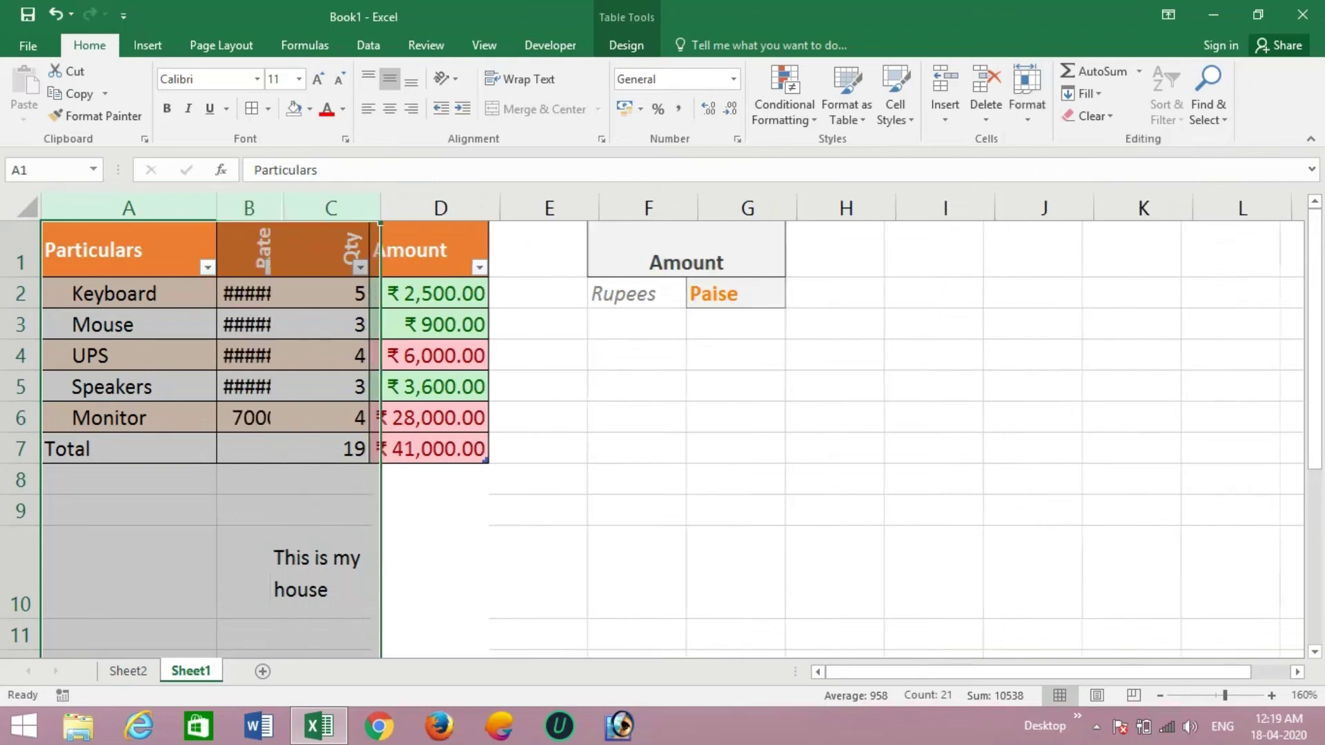
click(748, 356)
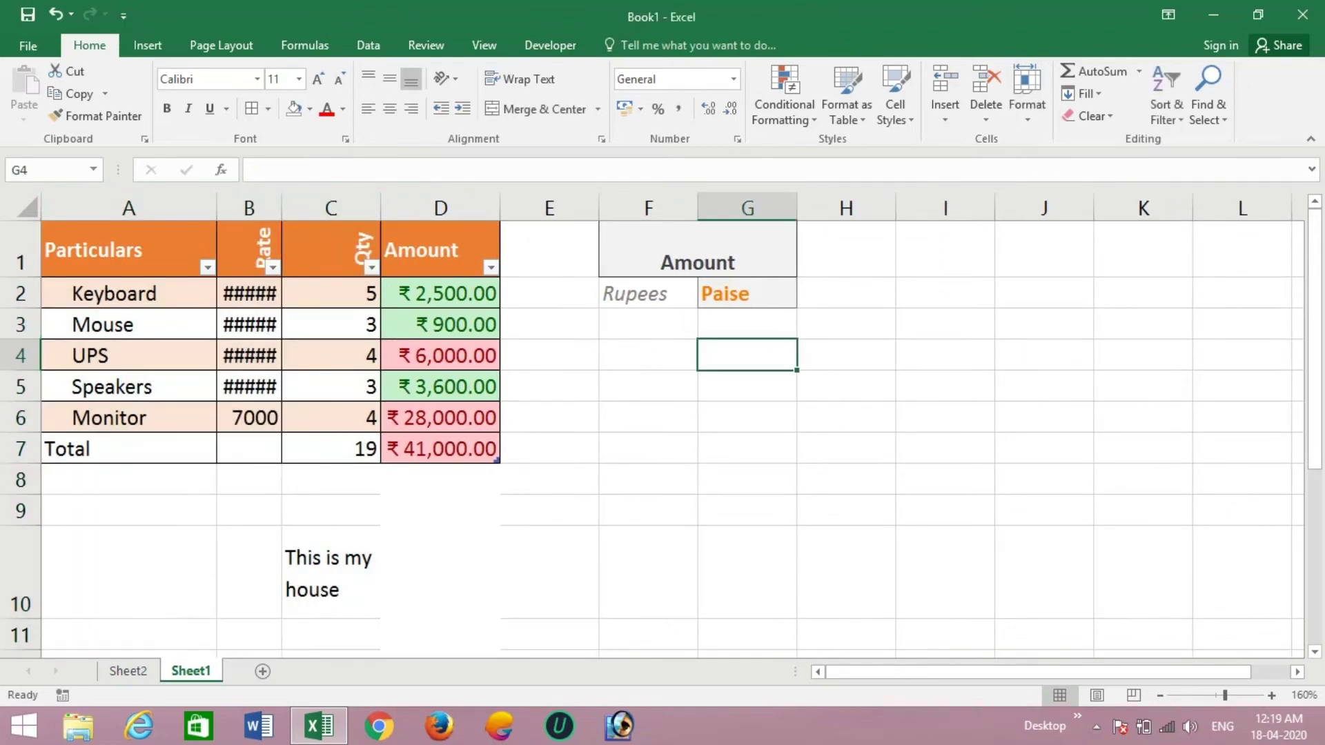
drag(282, 207, 312, 207)
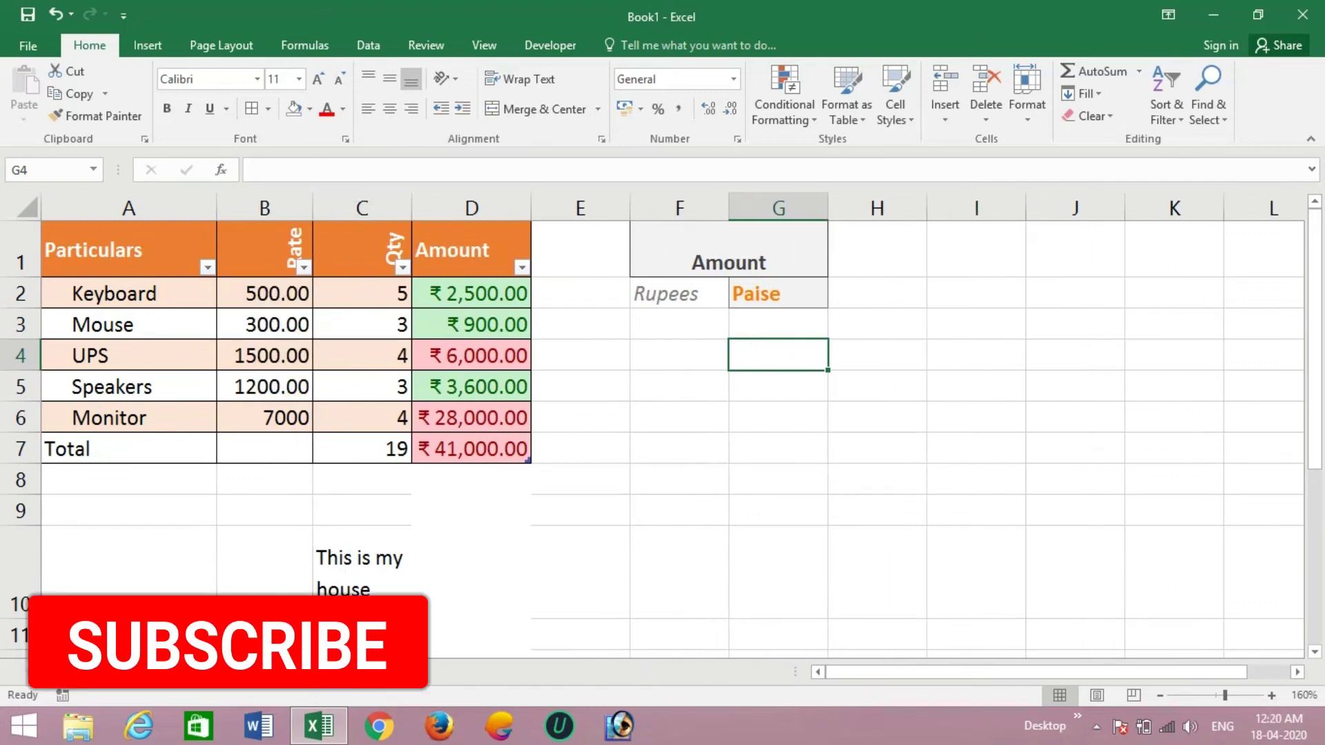
click(580, 355)
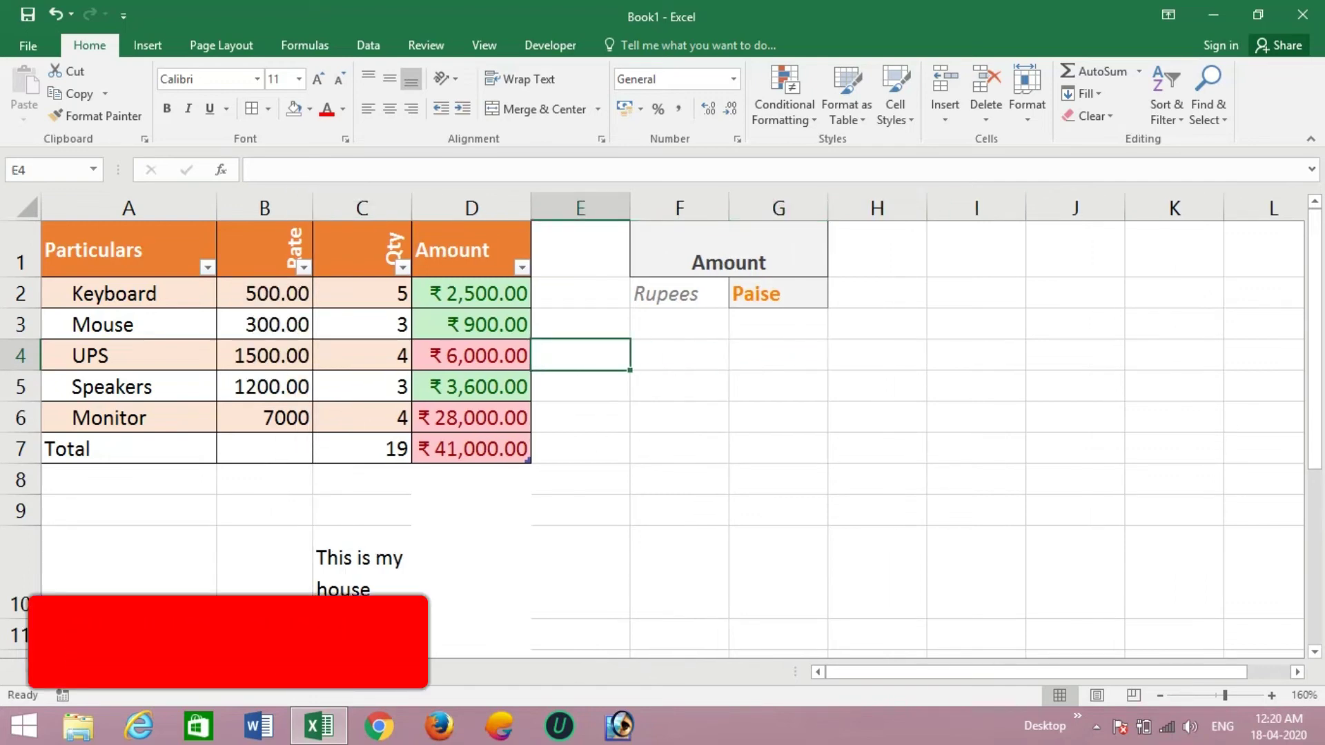
- Rename the Sheet1 tab to 'Data'
click(1027, 97)
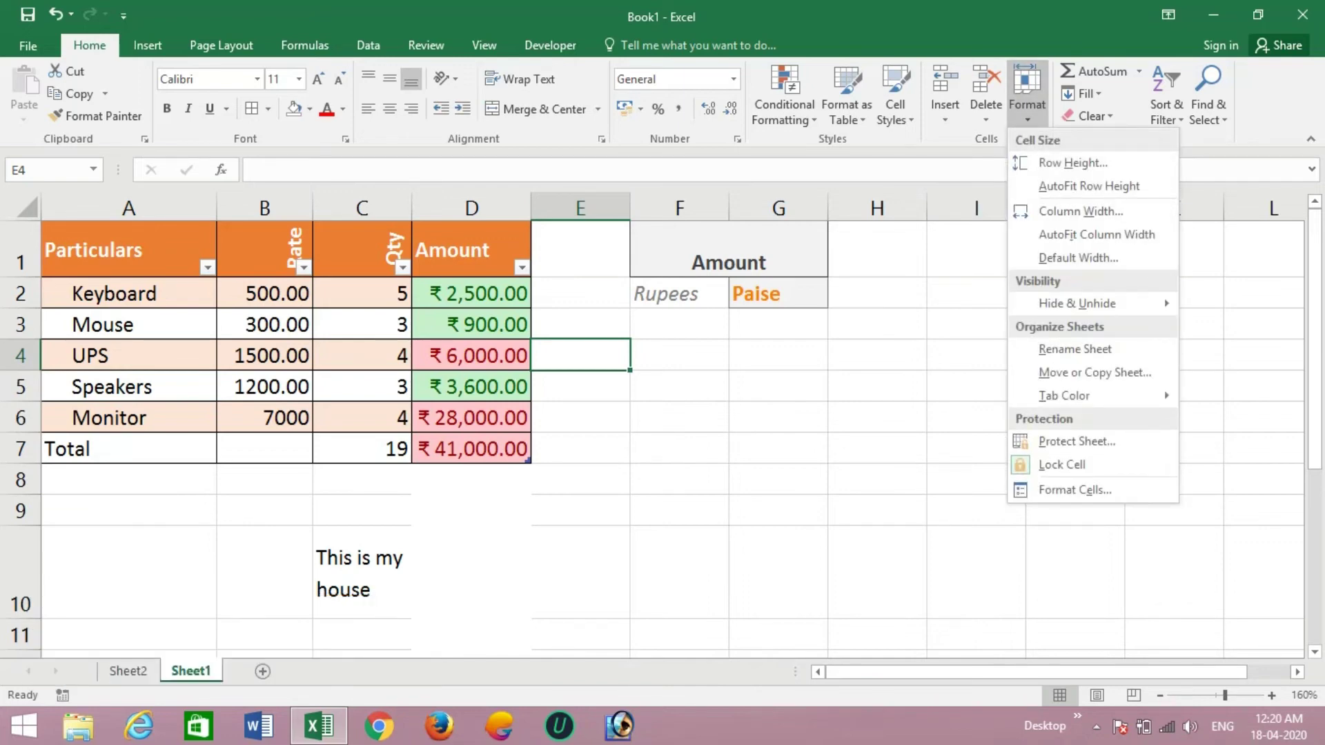
key(Escape)
double_click(191, 672)
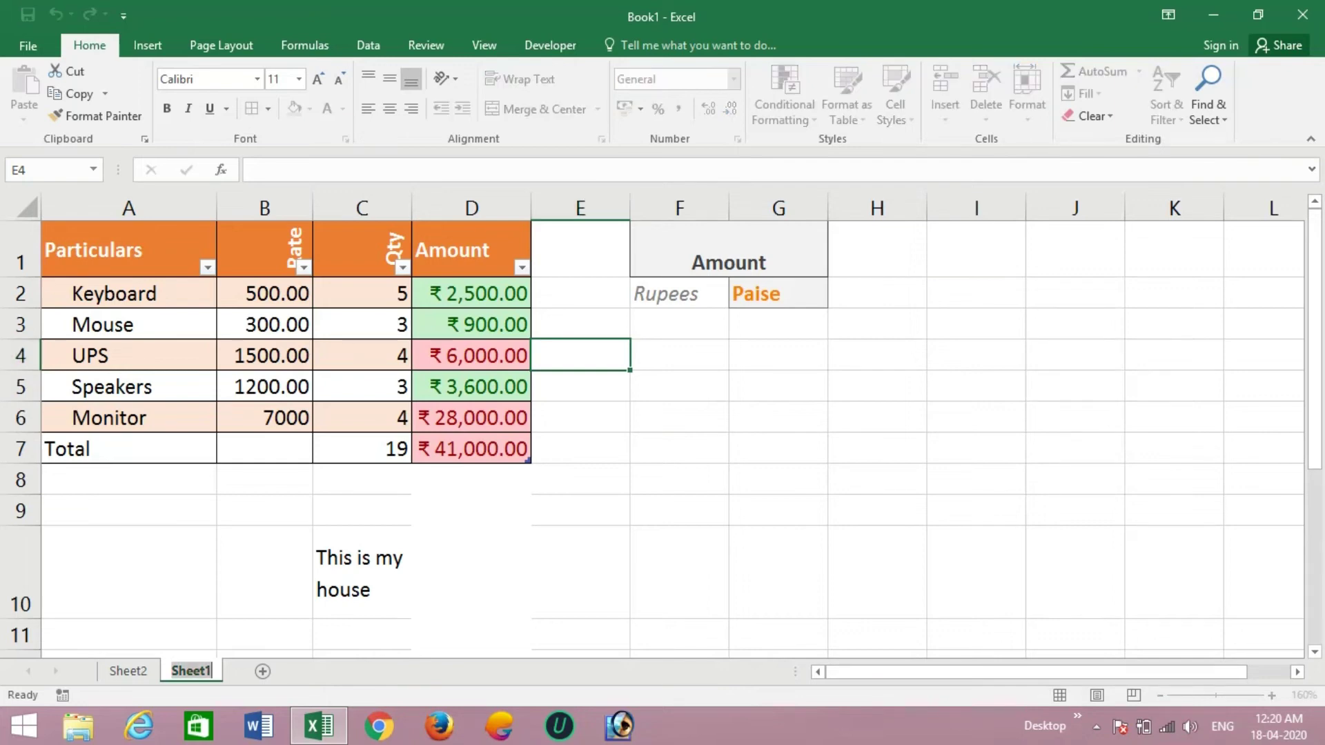
text(Data)
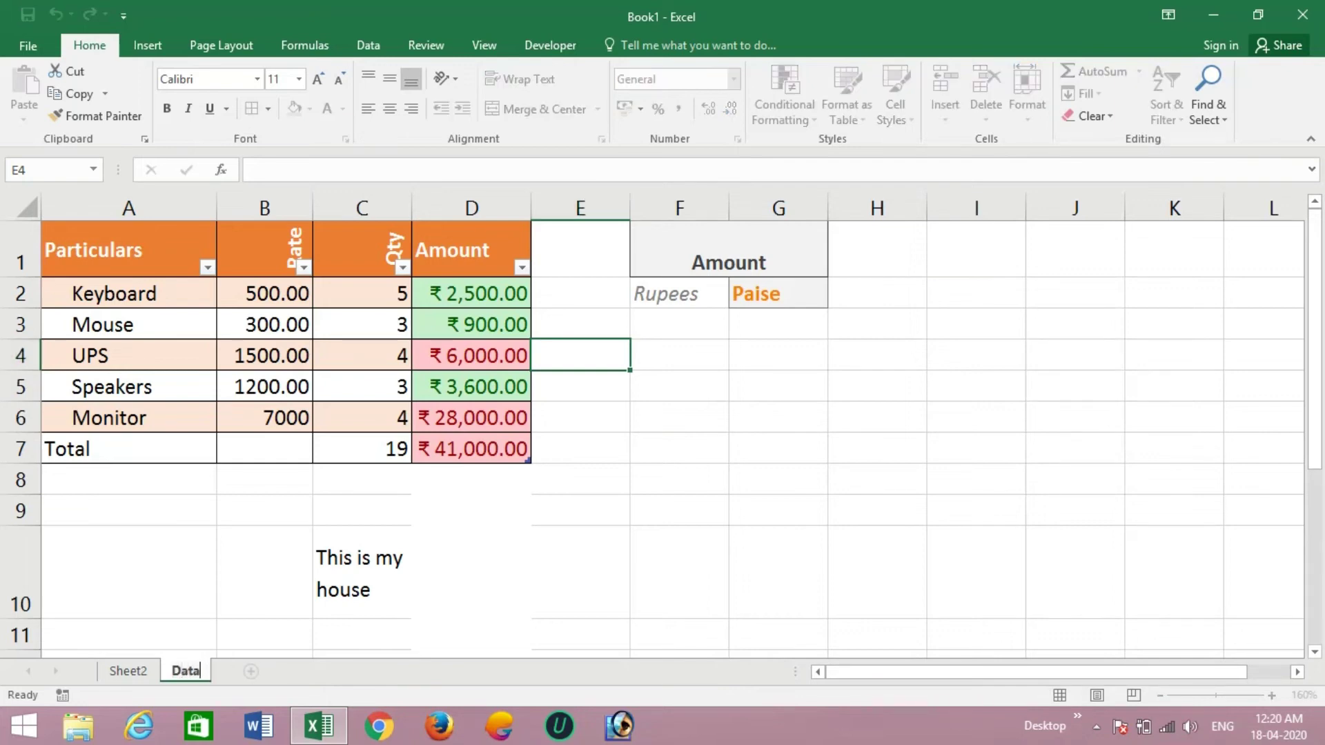
key(Return)
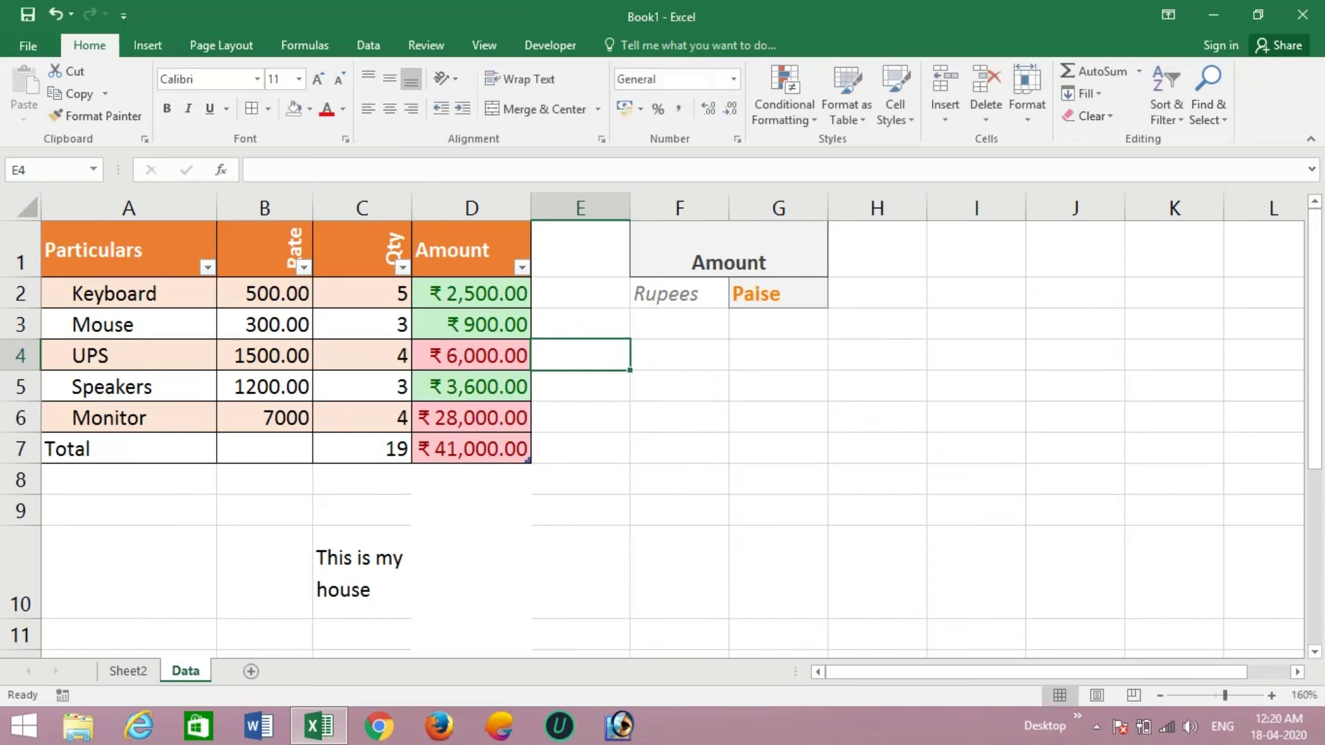
click(1027, 96)
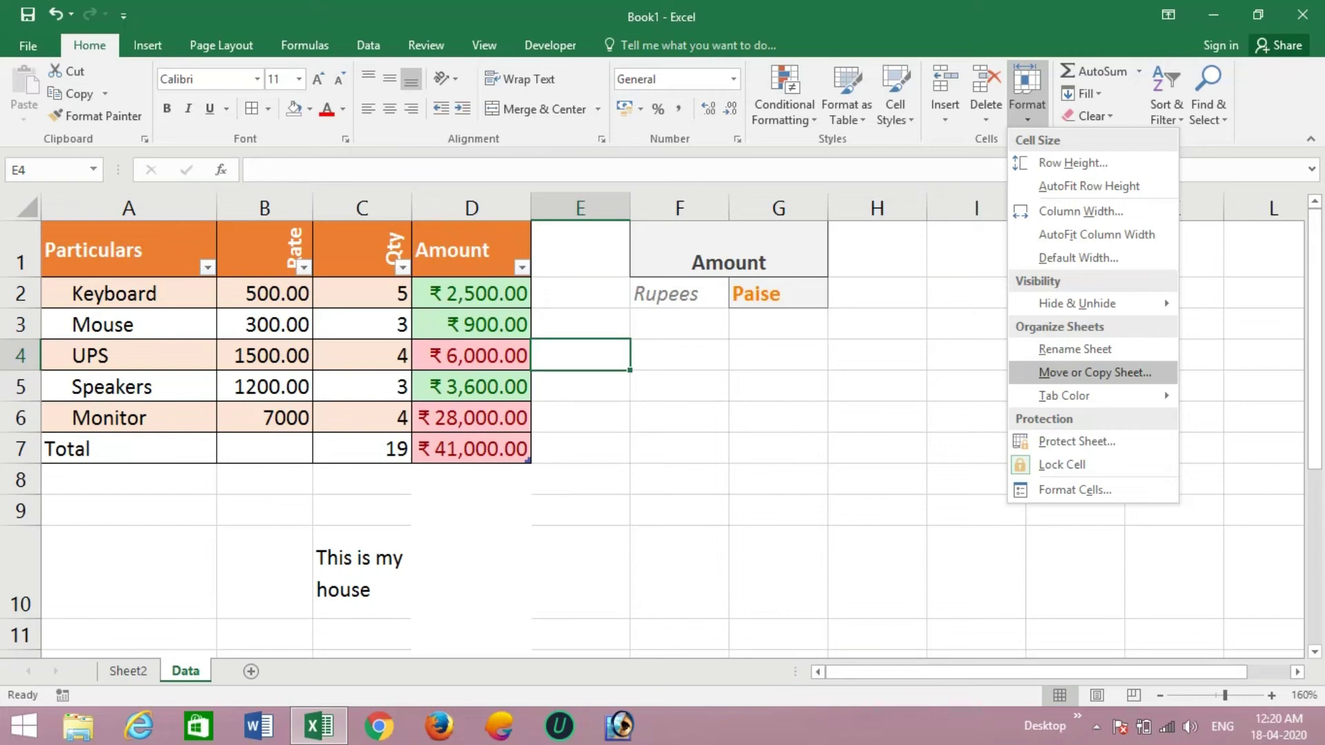
- Create a copy of the Data sheet, named Data (2), placed before Data
click(1094, 373)
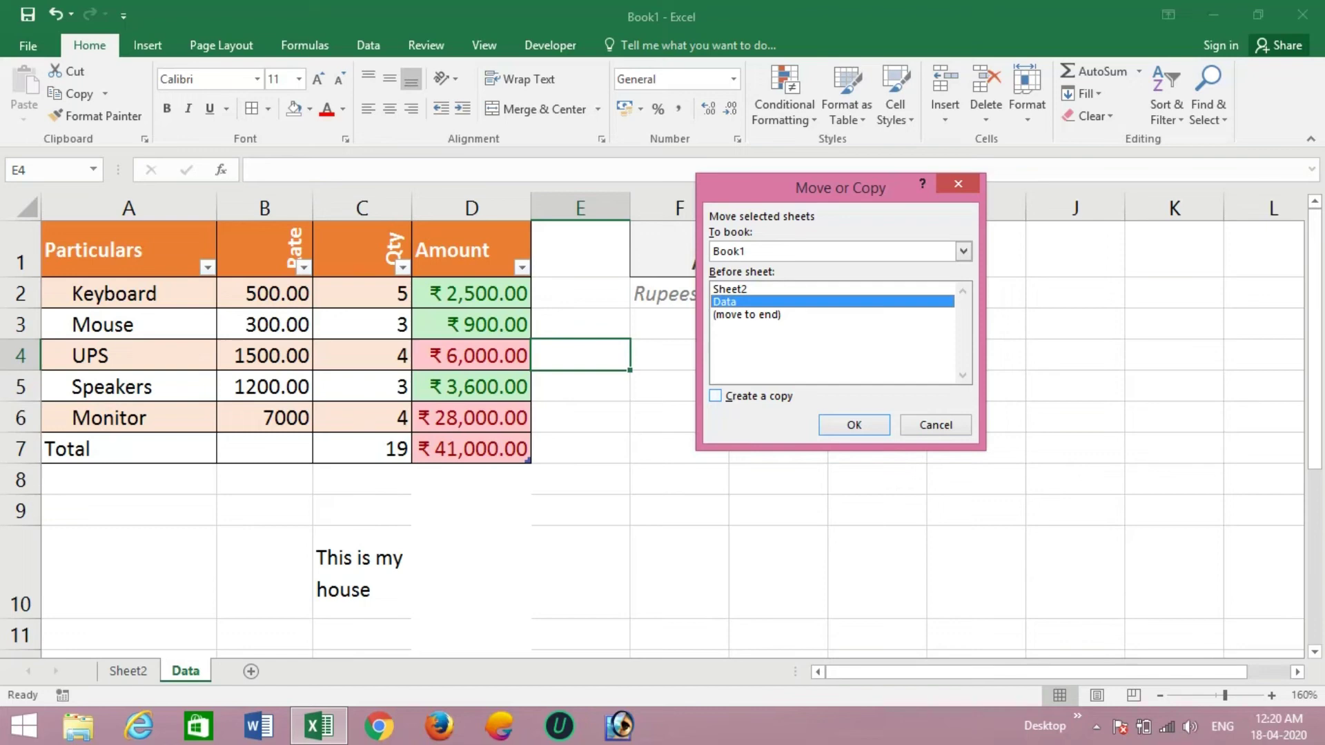
key(alt+c)
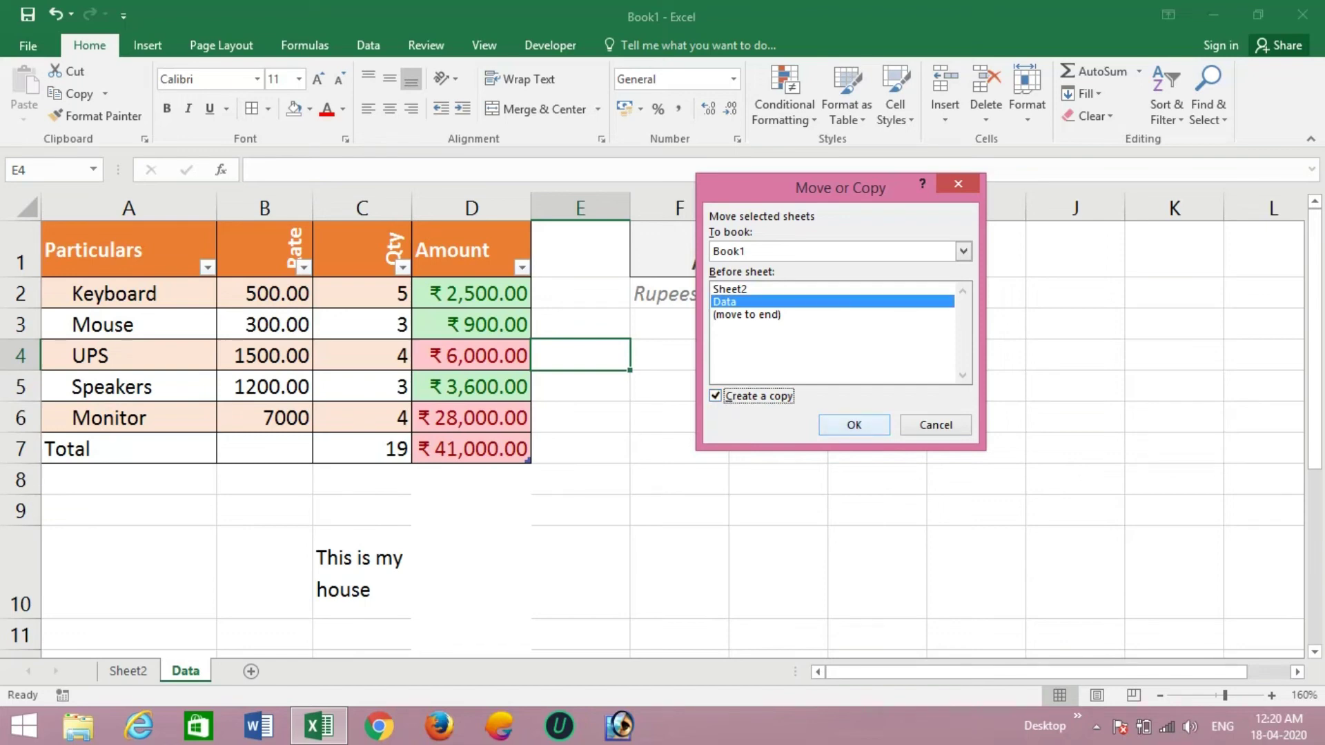
key(Return)
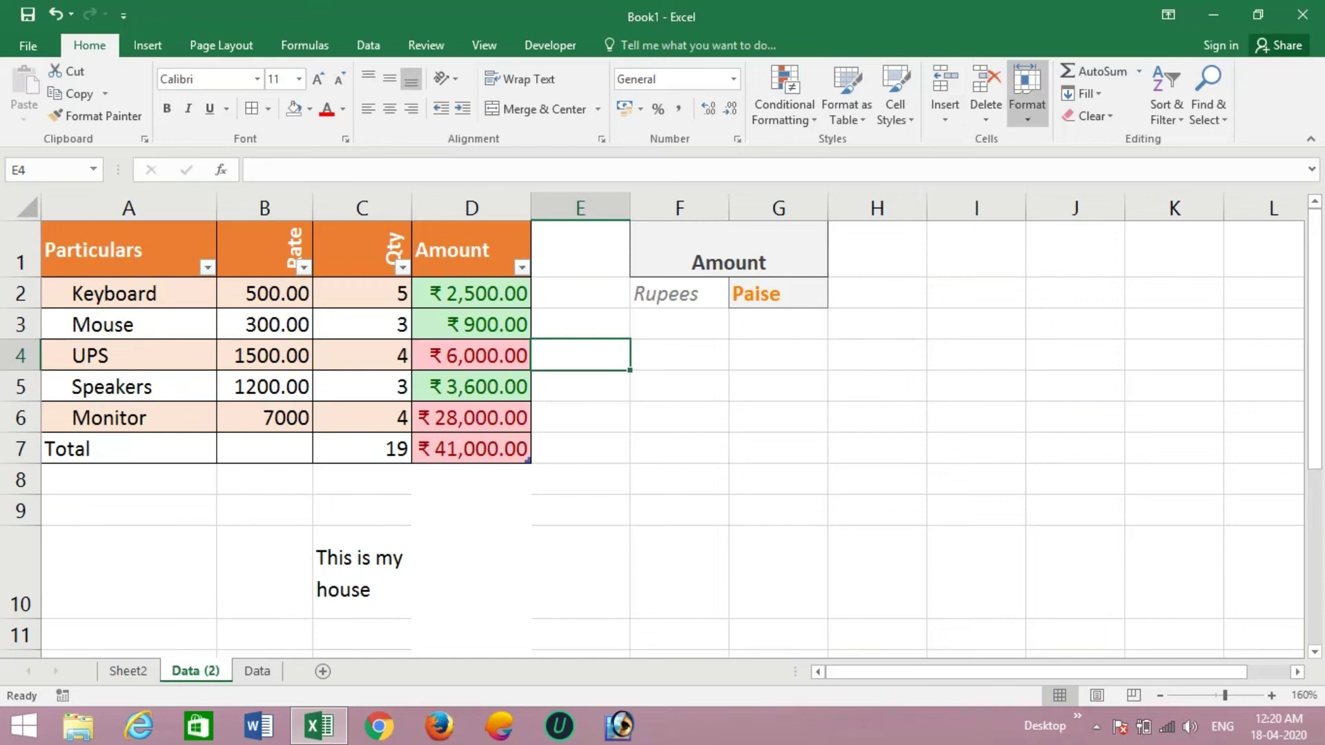
click(1028, 104)
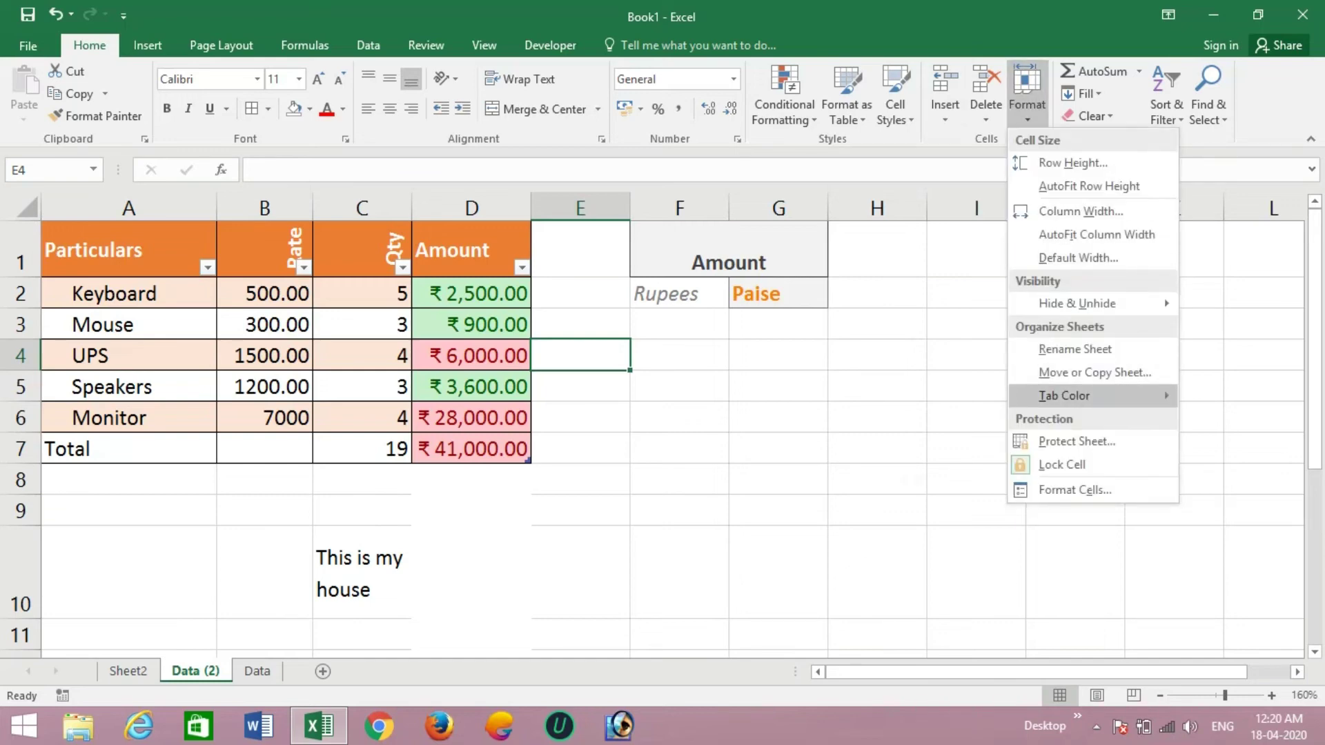
- Give the Data (2) tab a red colour and the Data tab a green colour
mouse_move(1064, 395)
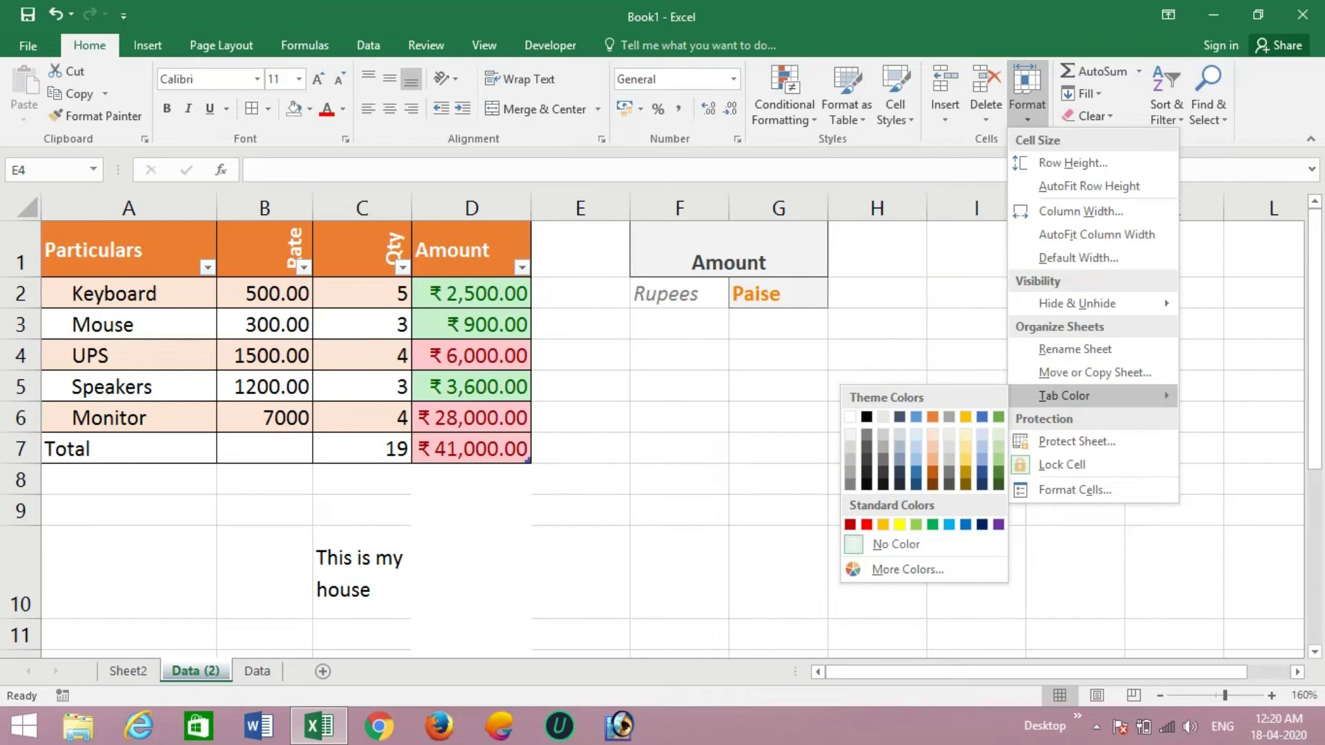
click(867, 524)
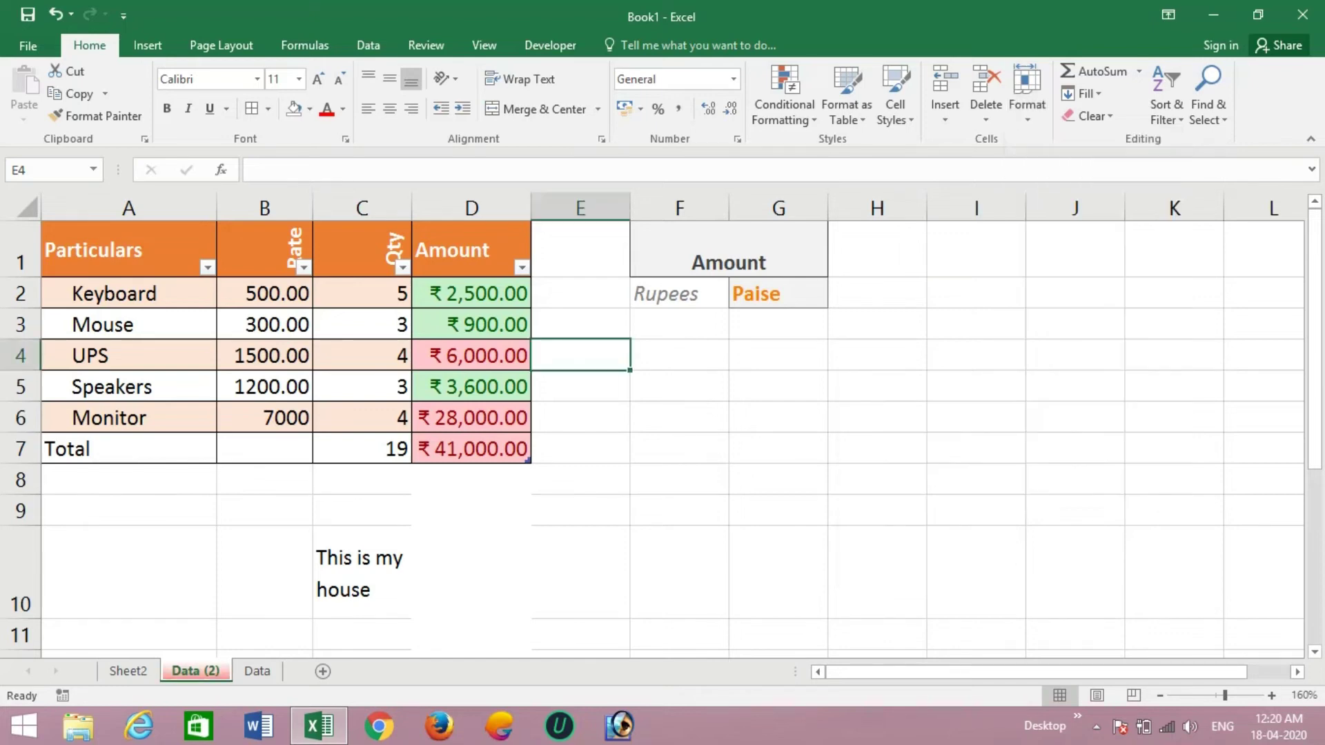
click(257, 671)
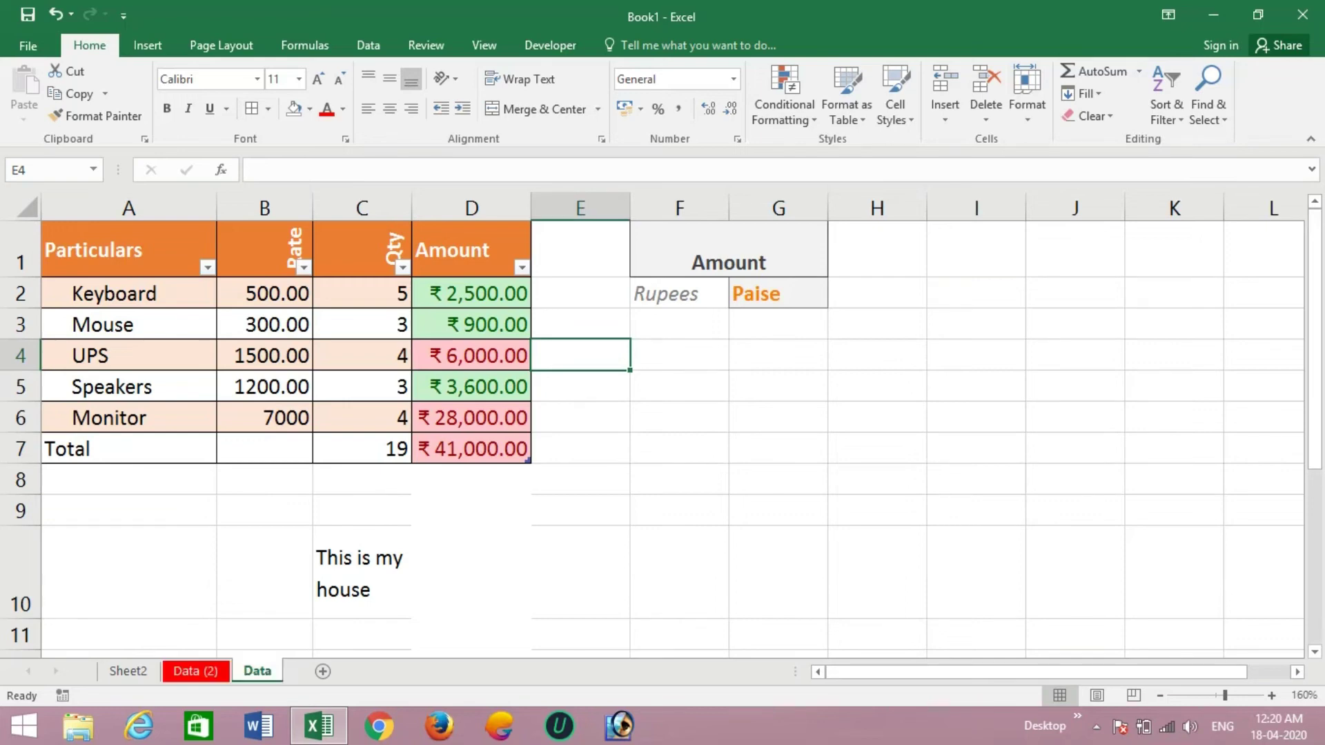
click(1027, 96)
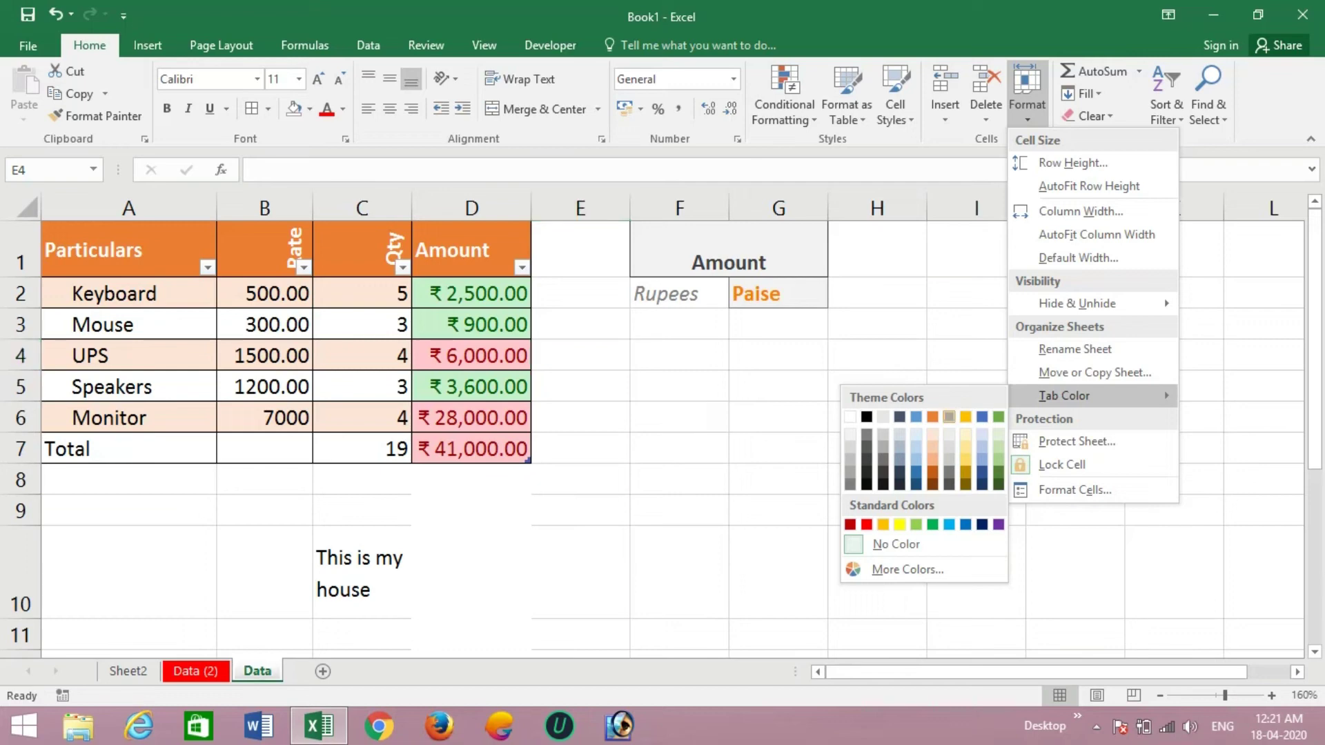
click(933, 525)
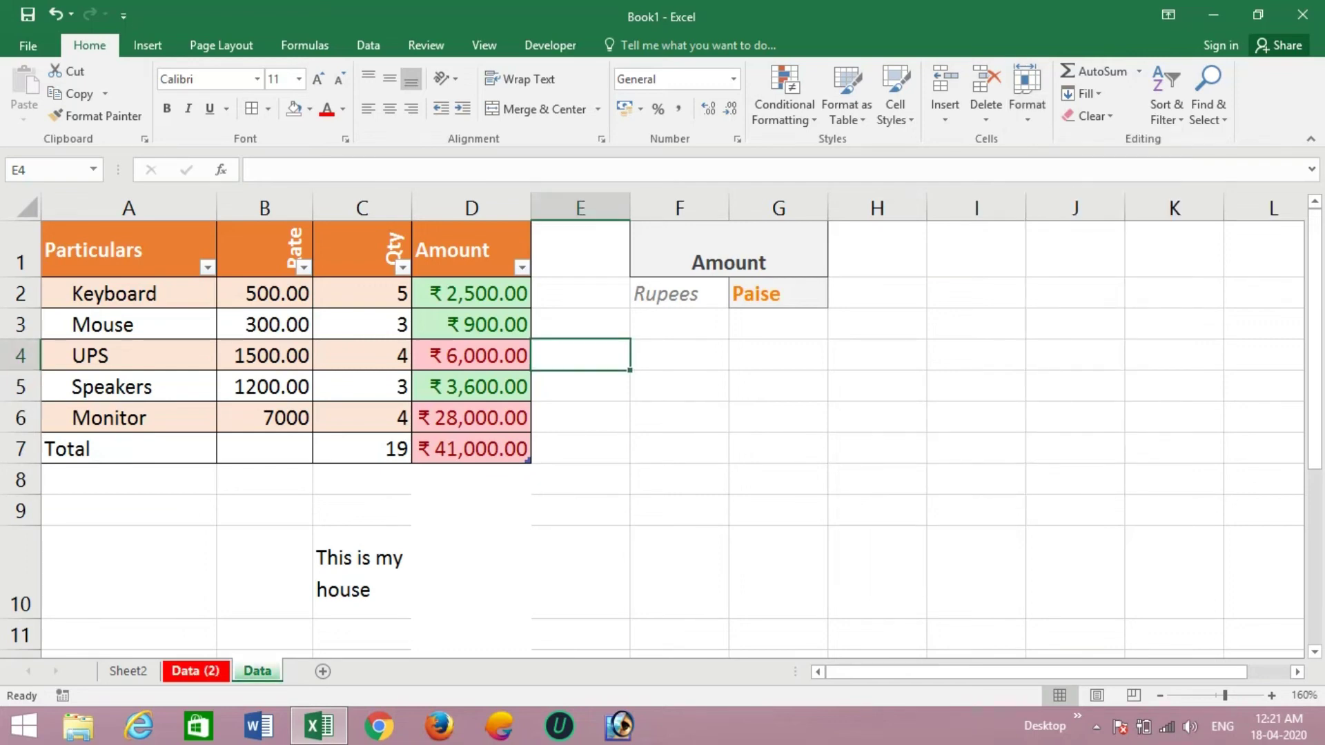
click(195, 672)
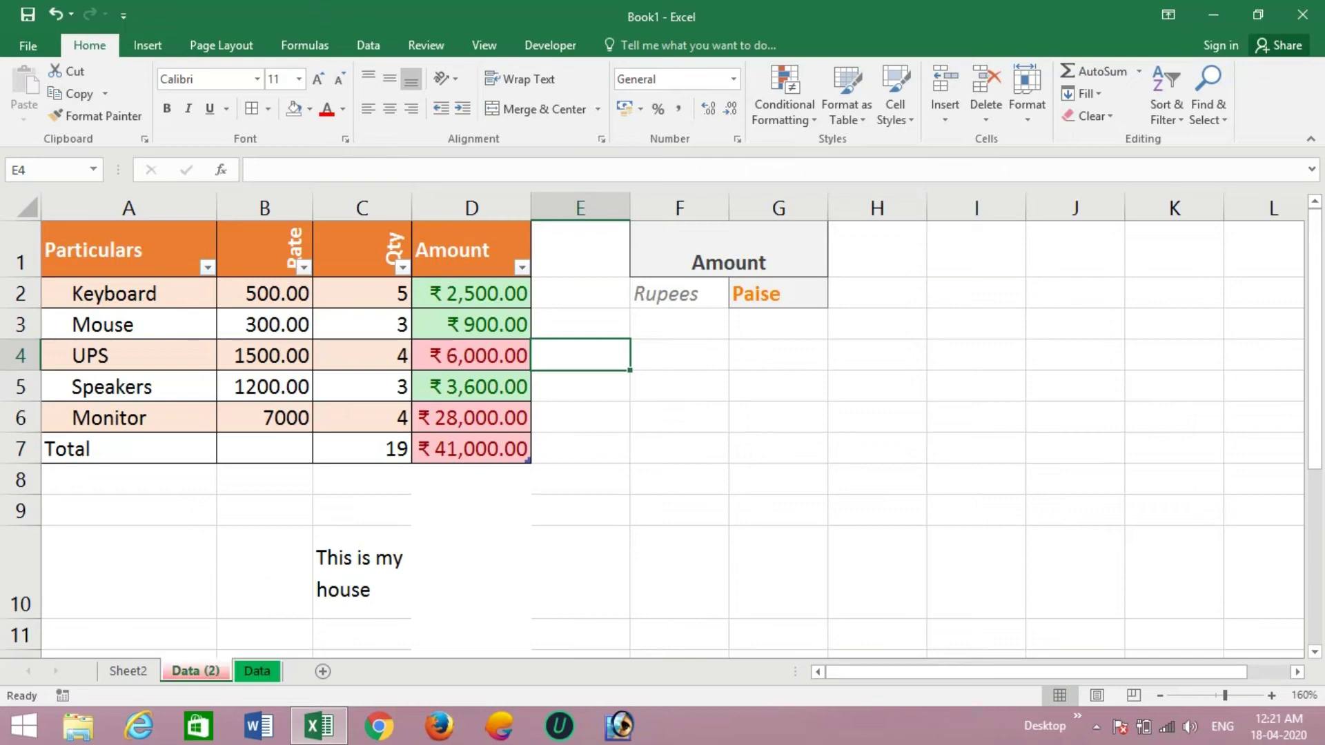
click(1027, 93)
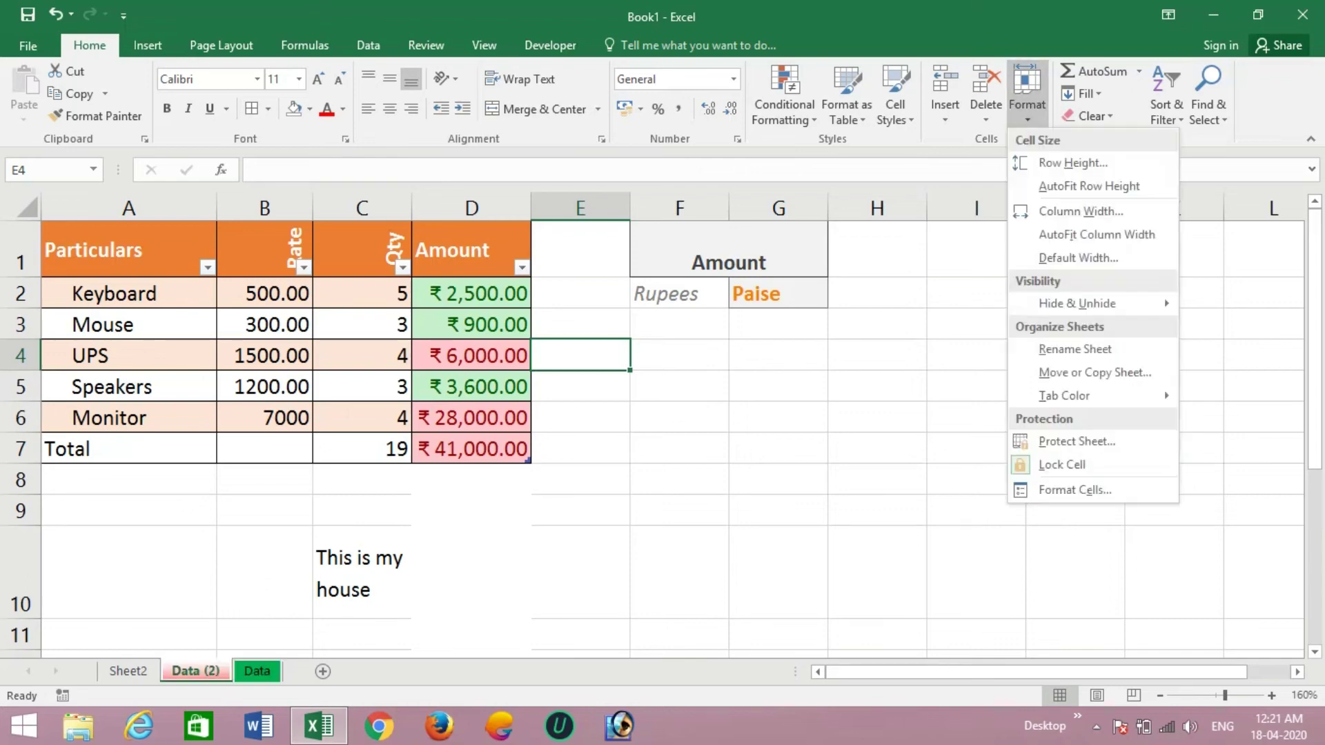
- Protect the Data (2) sheet with a password, entering it twice to confirm
mouse_move(1065, 396)
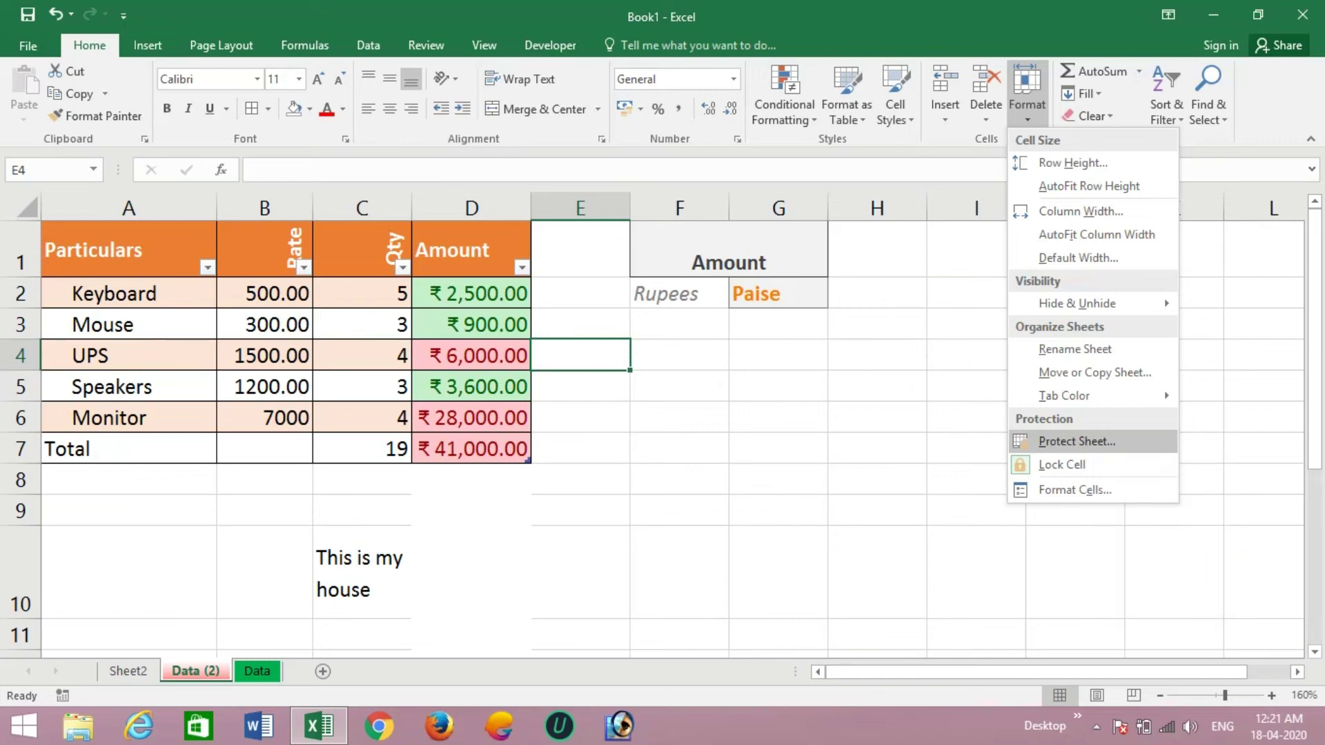
click(1076, 441)
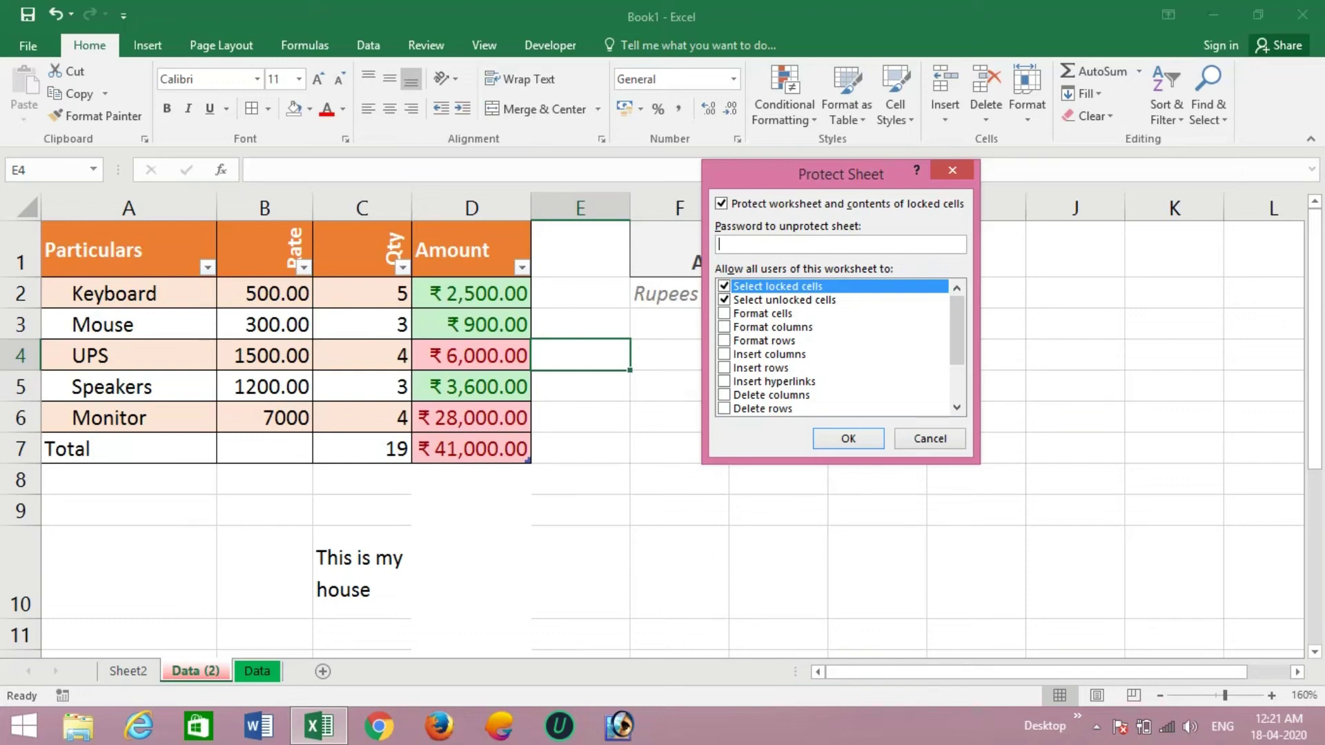
text(12345)
scroll(835, 347, down, 2)
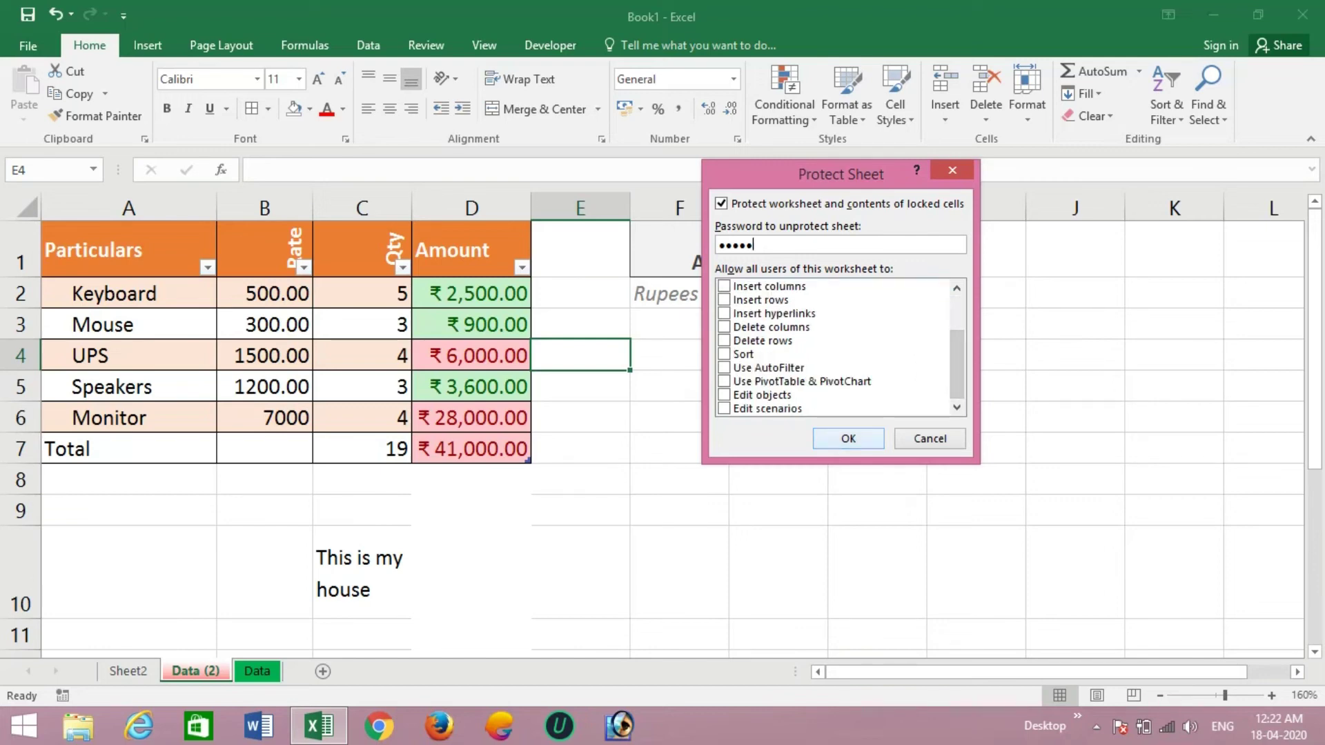
key(Return)
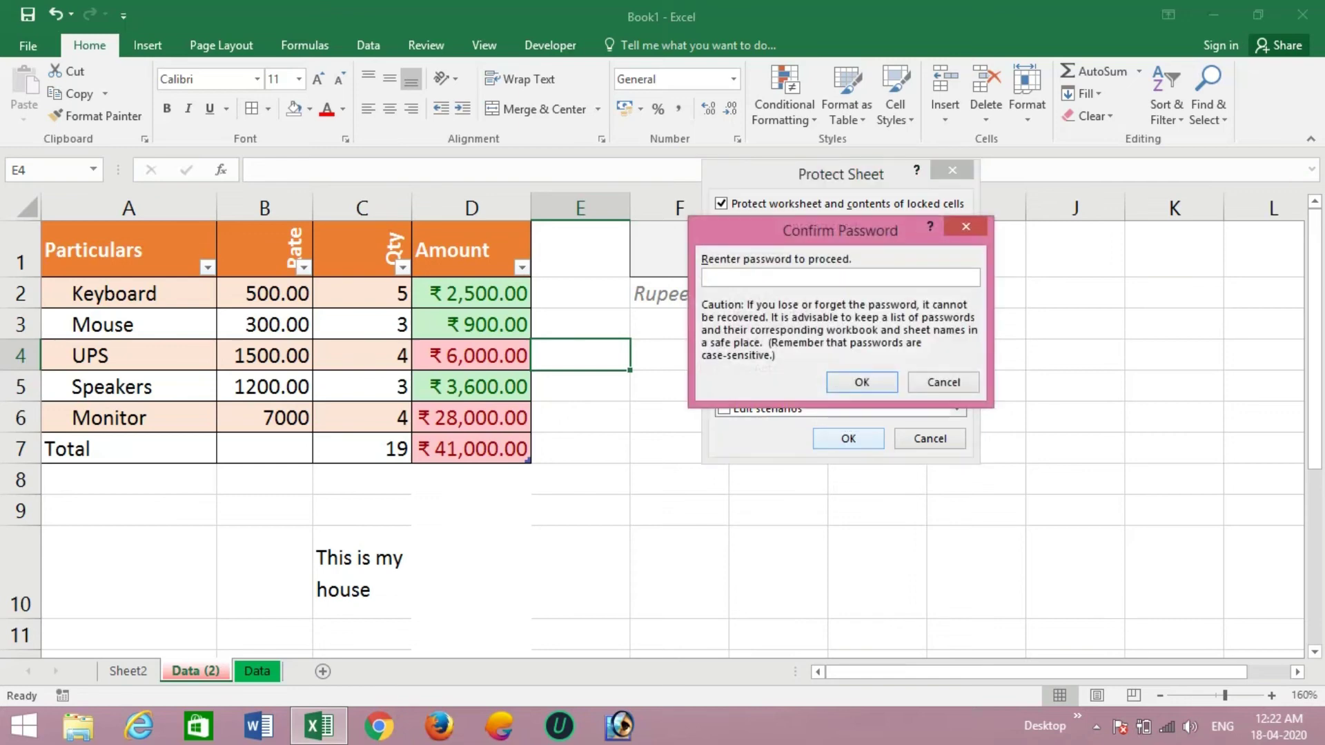
text(12345)
key(Return)
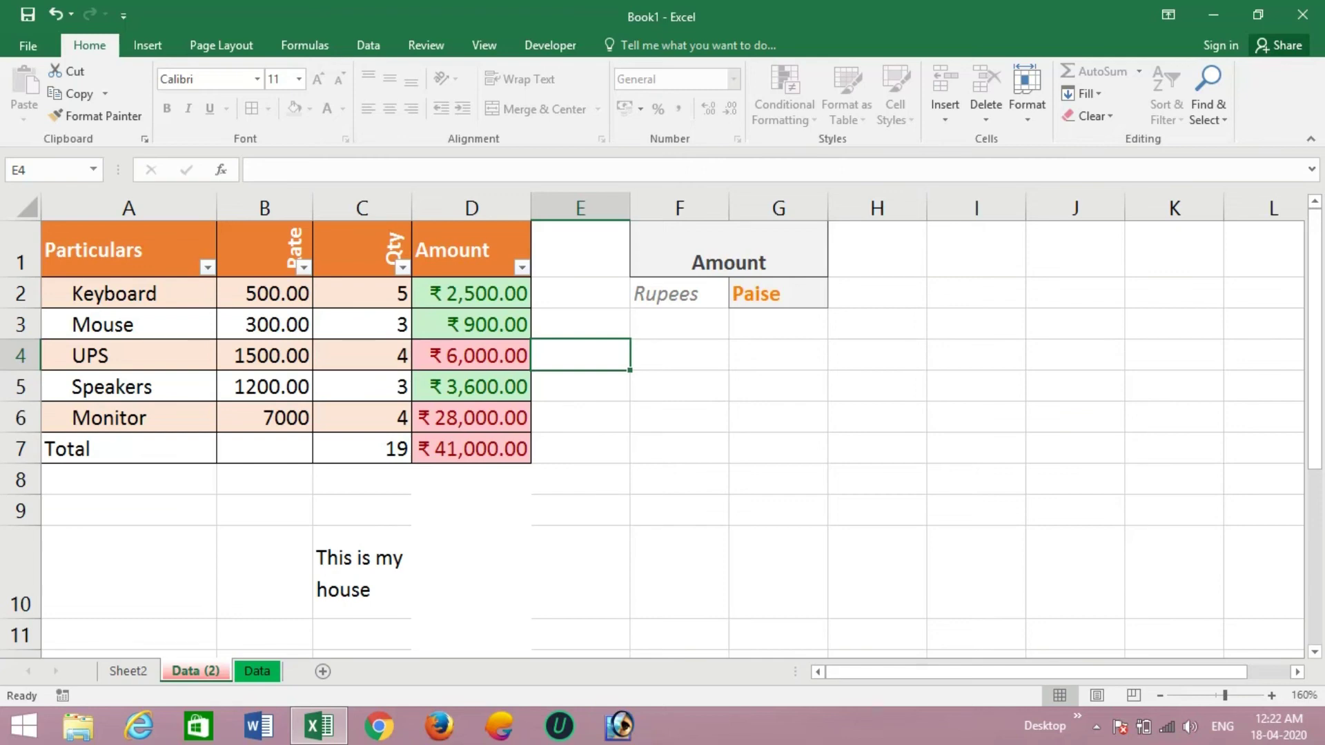
- Test the protection by trying to delete the D3 and D5 amounts, dismissing each warning
click(471, 325)
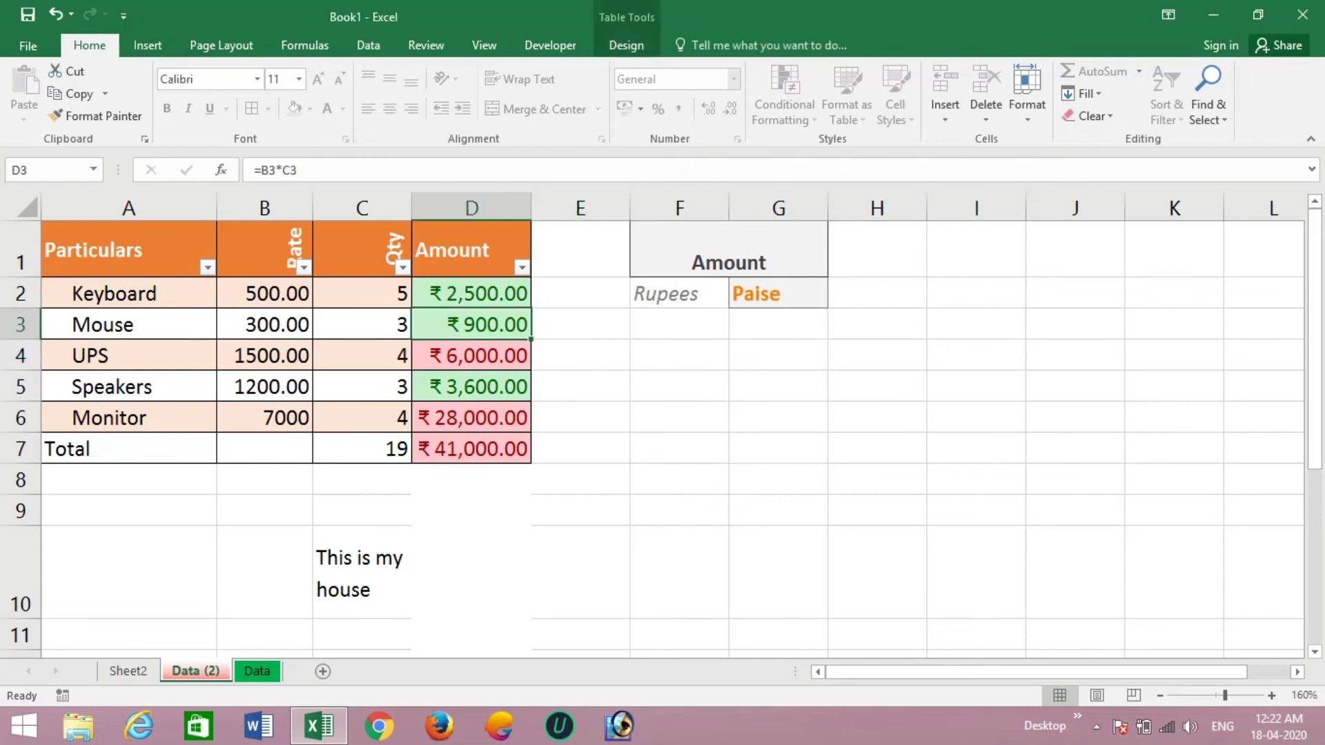
key(Delete)
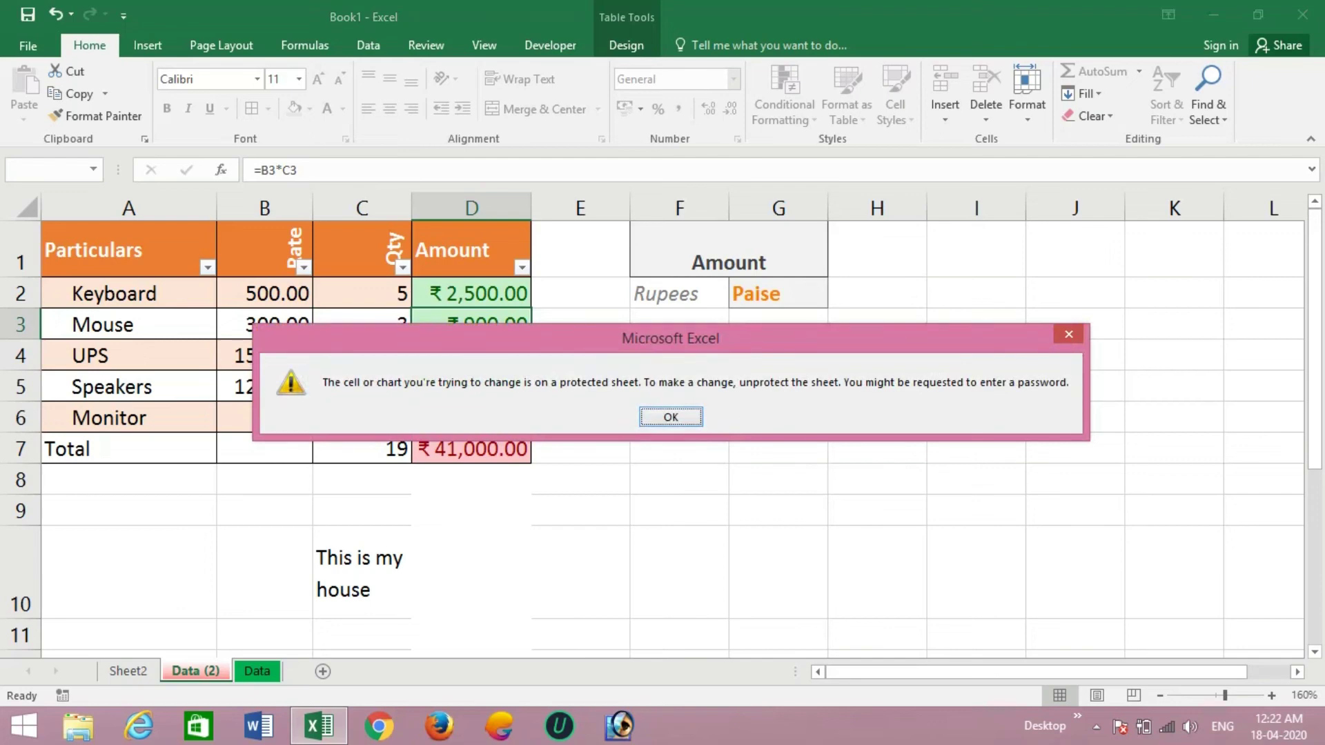
key(Return)
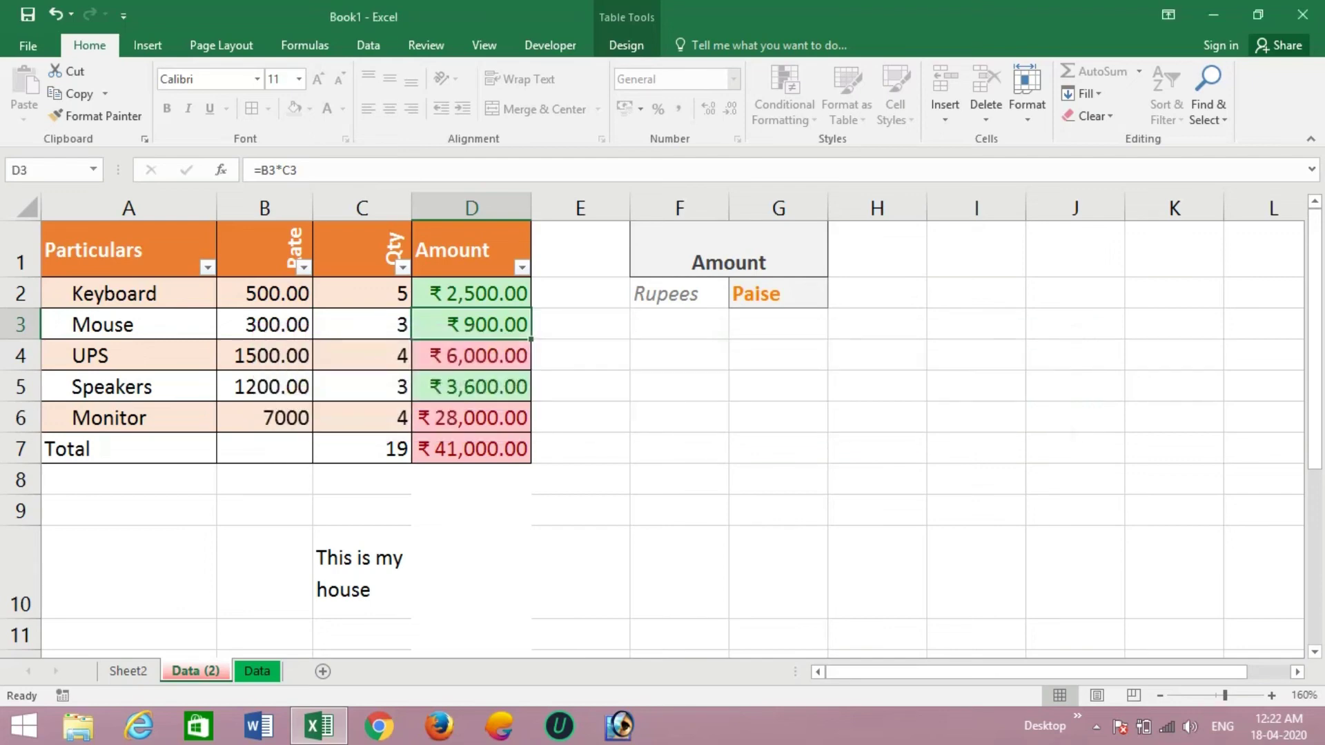
click(471, 386)
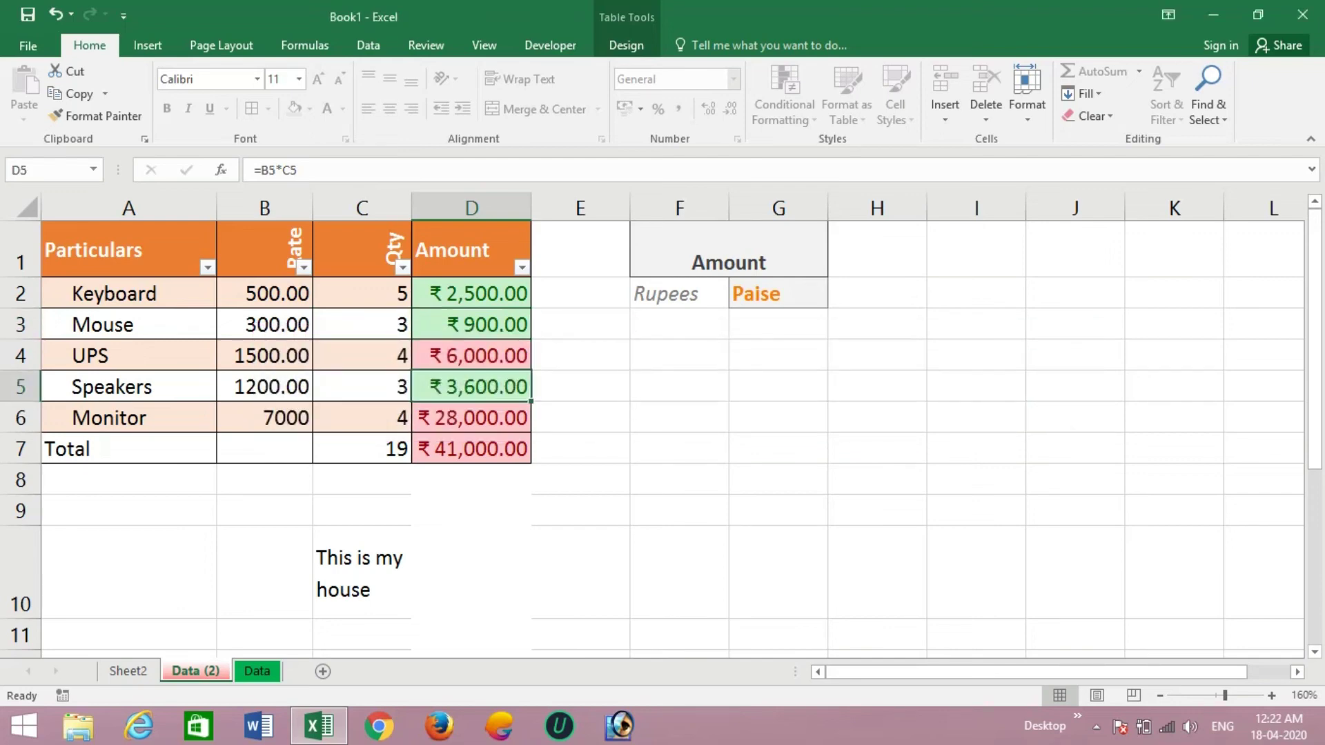
key(Delete)
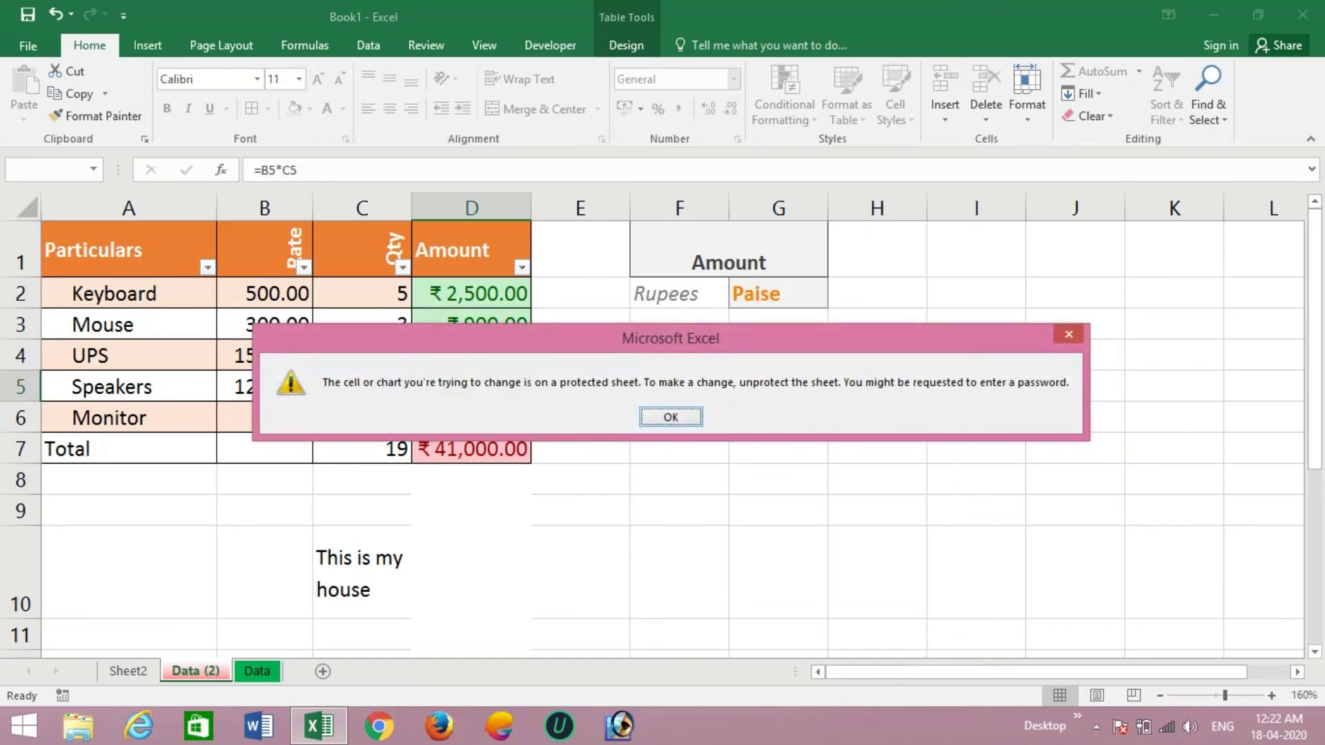
key(Return)
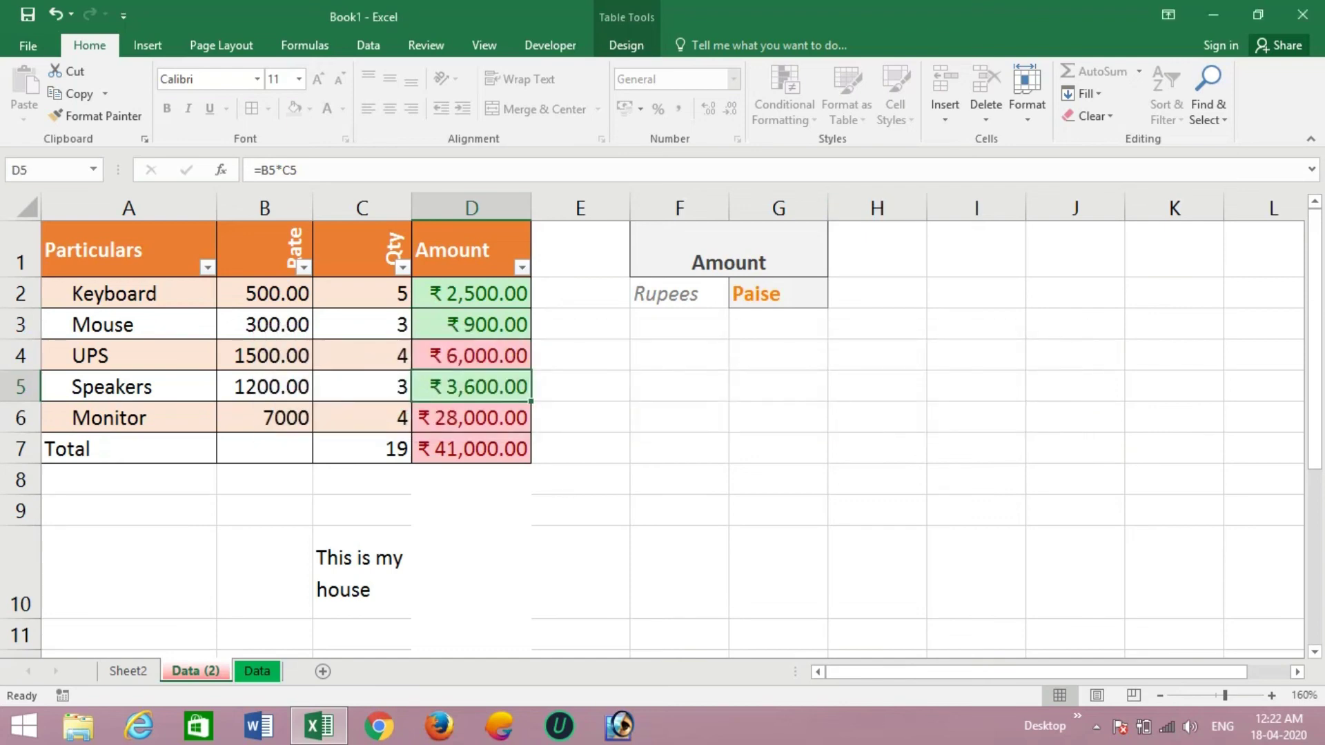
click(1027, 90)
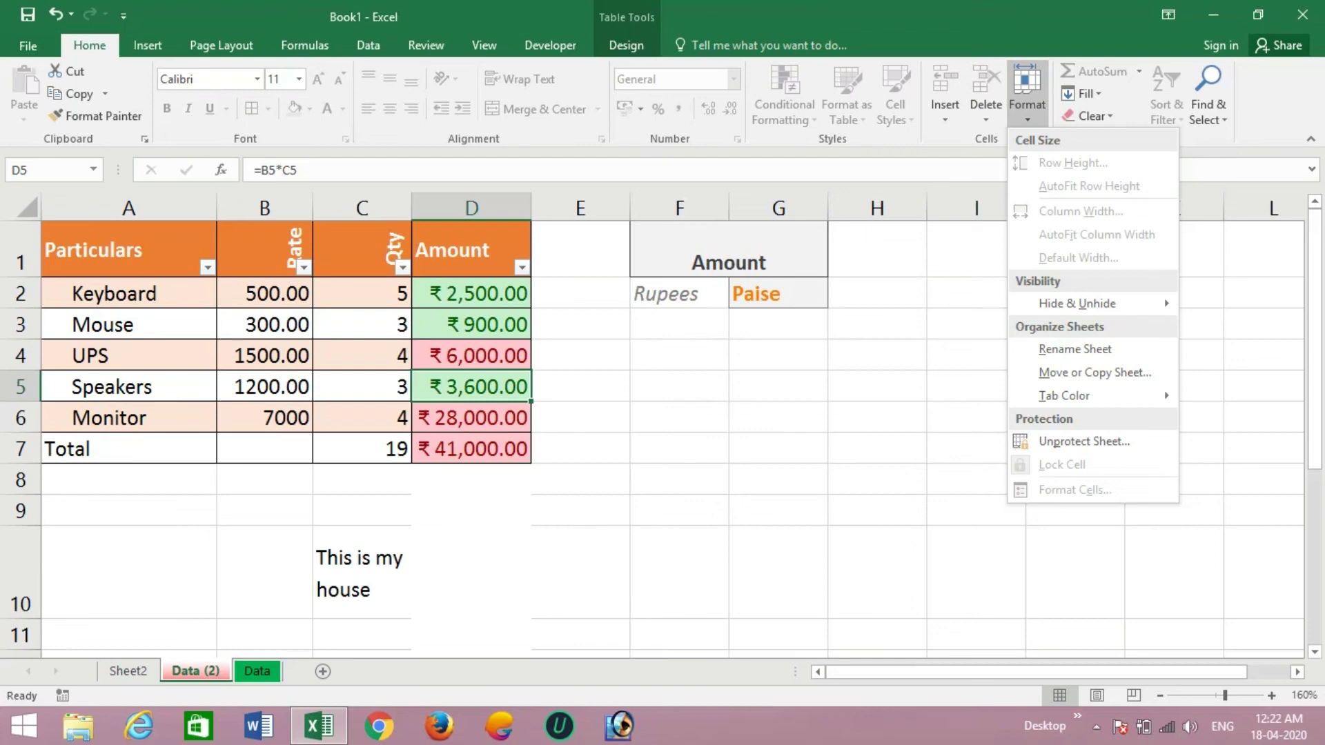
- Unprotect the Data (2) sheet by entering the sheet password
key(Escape)
click(581, 355)
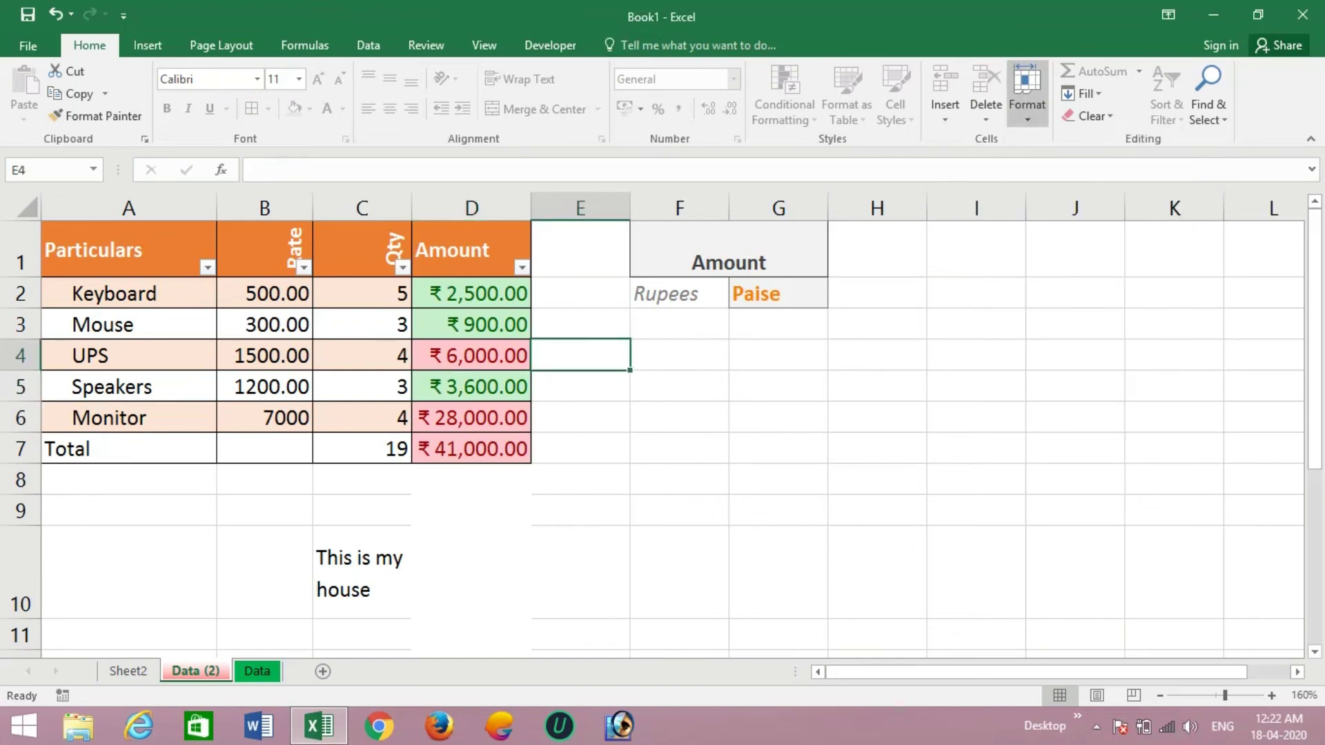
click(1027, 94)
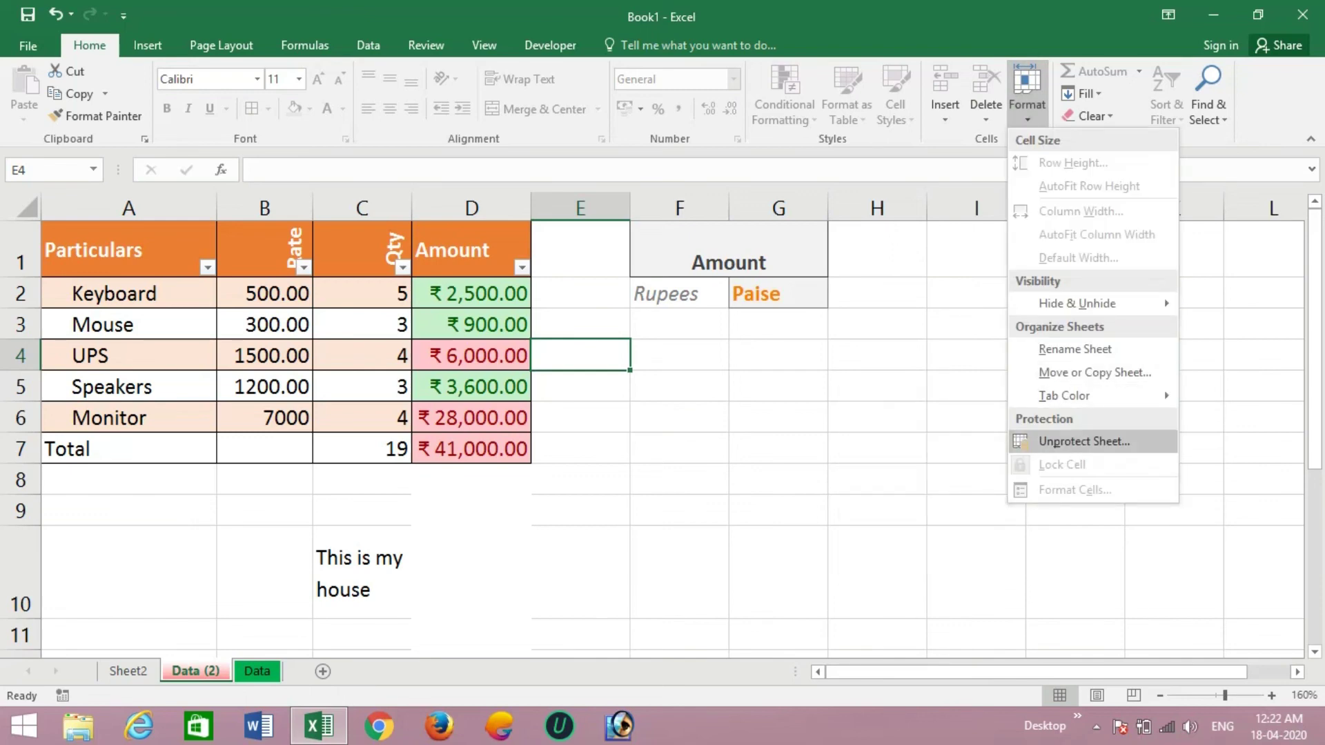
click(1084, 441)
text(1)
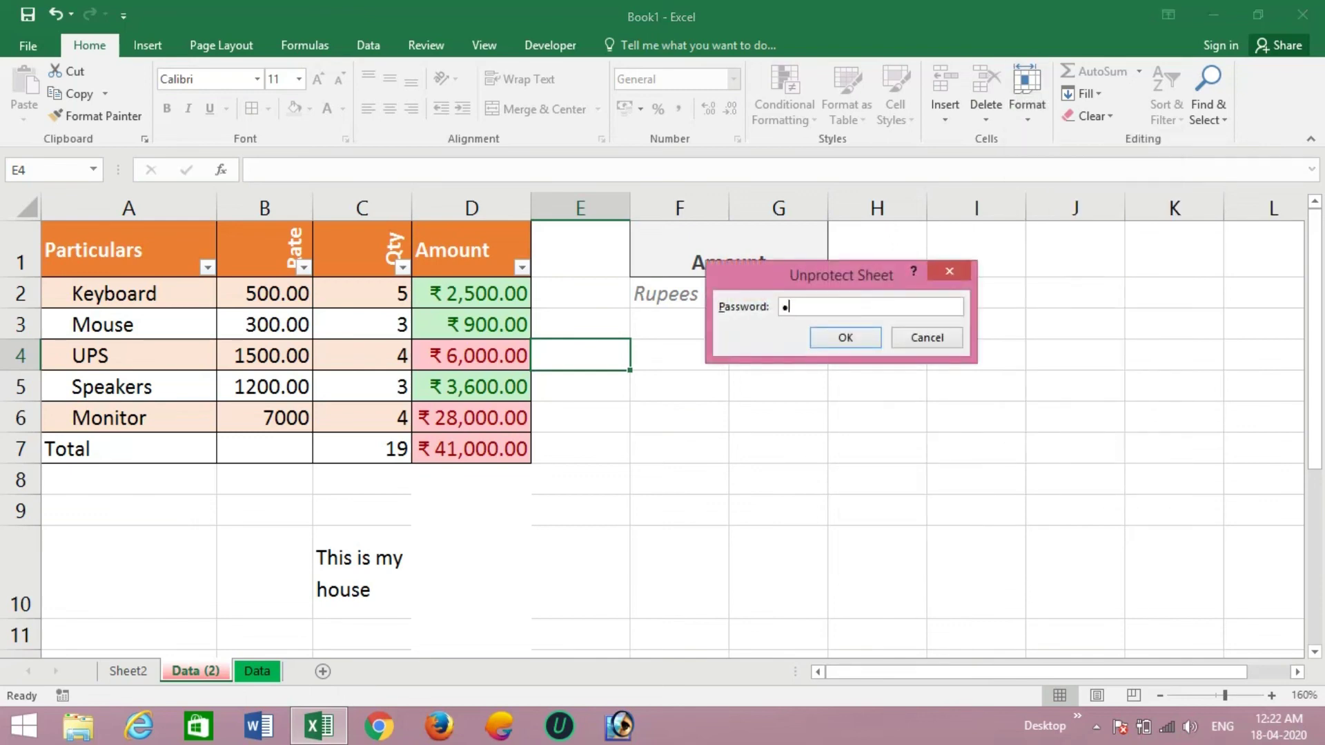
text(2345)
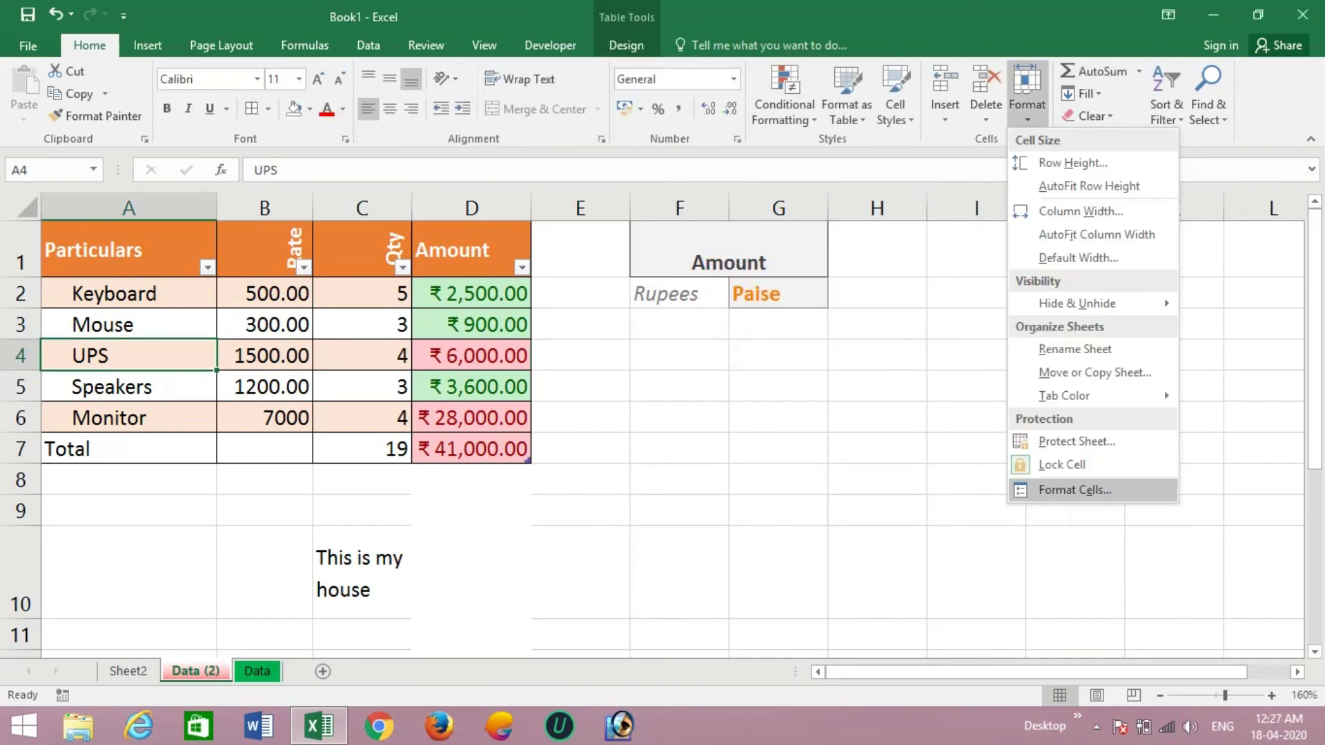
- Browse Format Cells' Number, Date, Time, Alignment, Font, Border, Fill and Protection options, then close with OK
click(1075, 490)
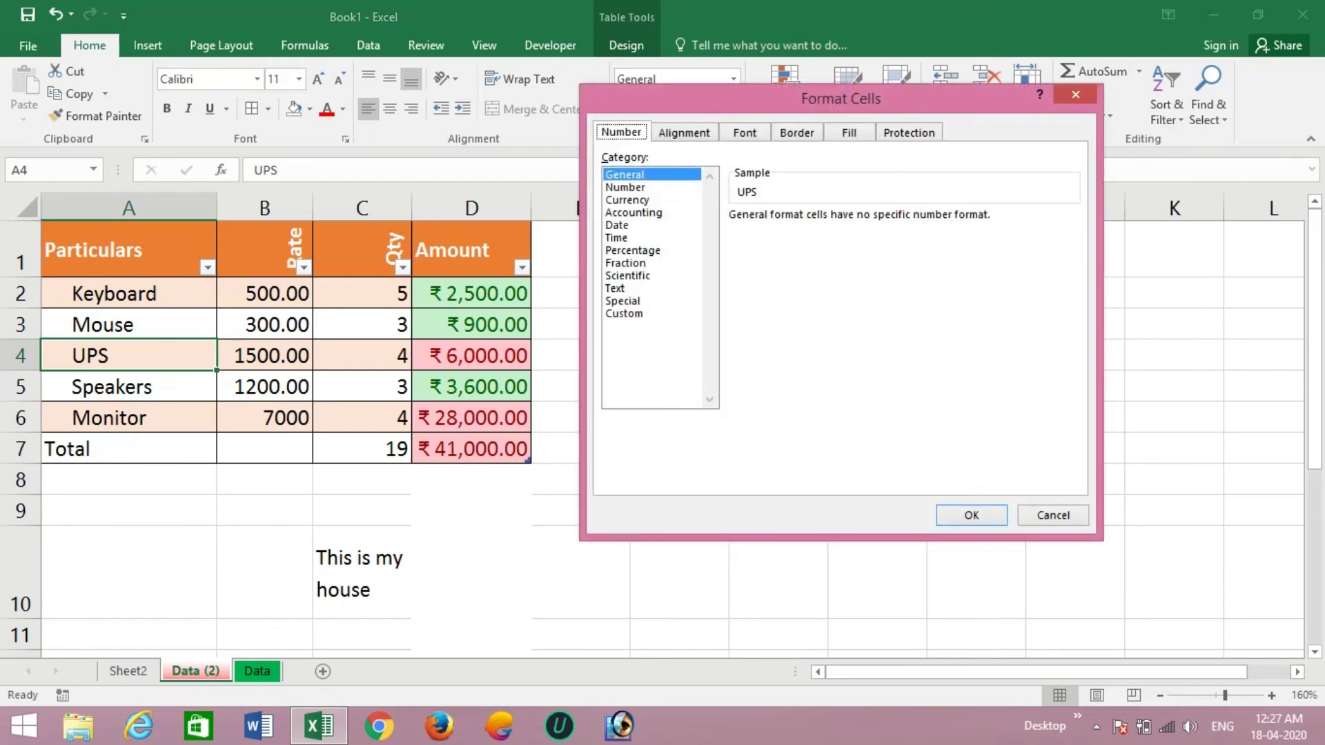
click(625, 187)
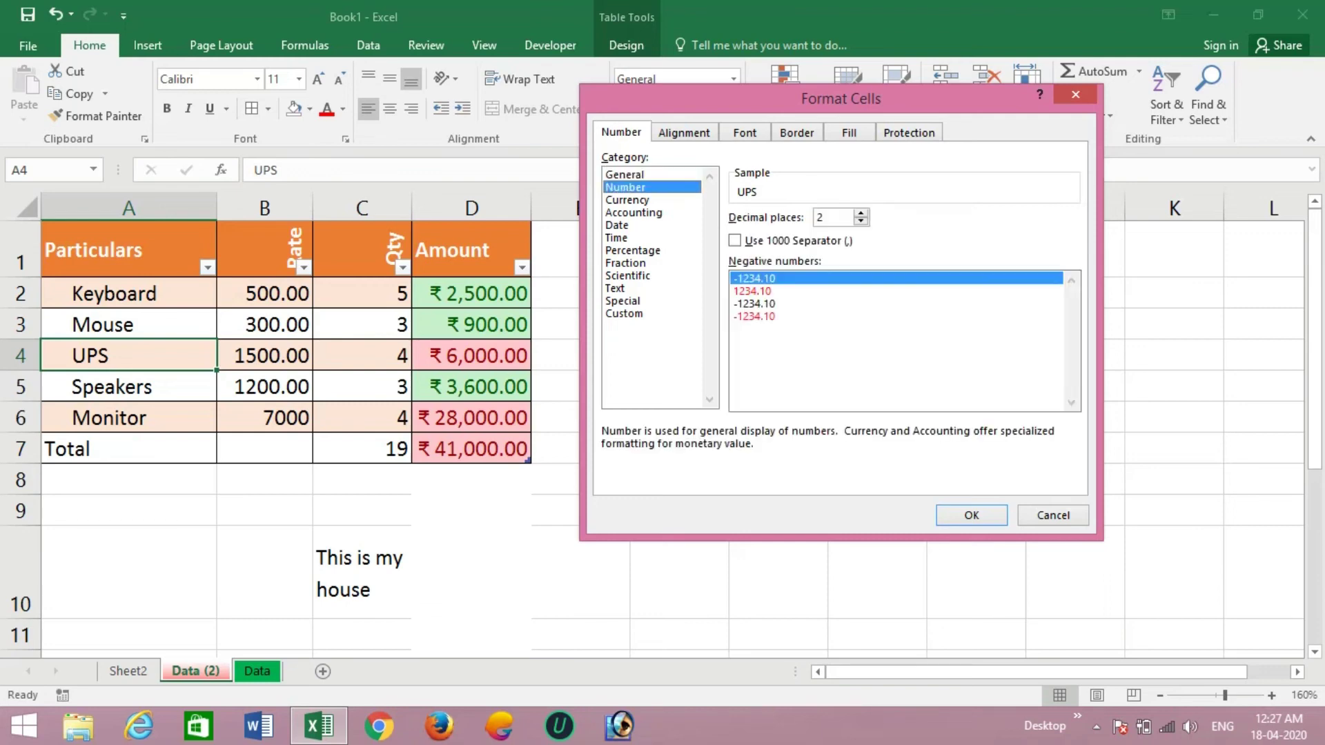
click(617, 225)
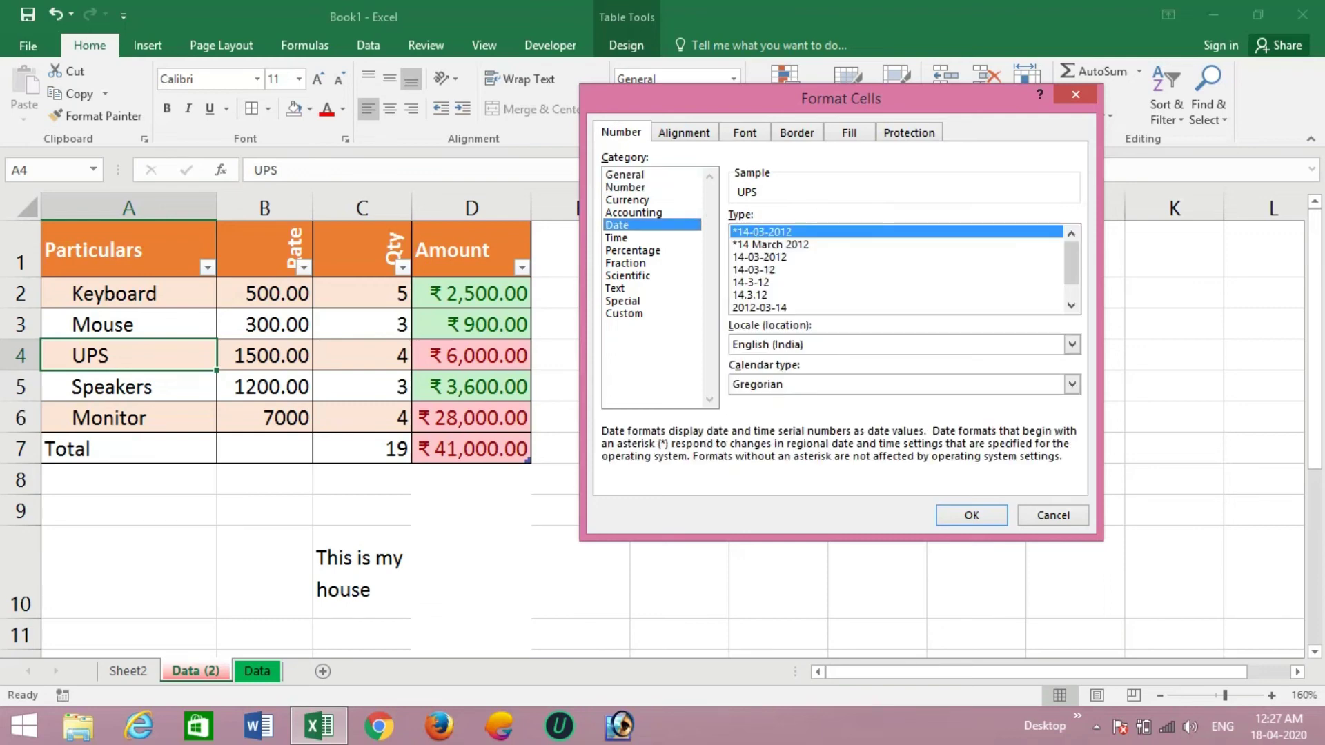
click(617, 238)
click(684, 132)
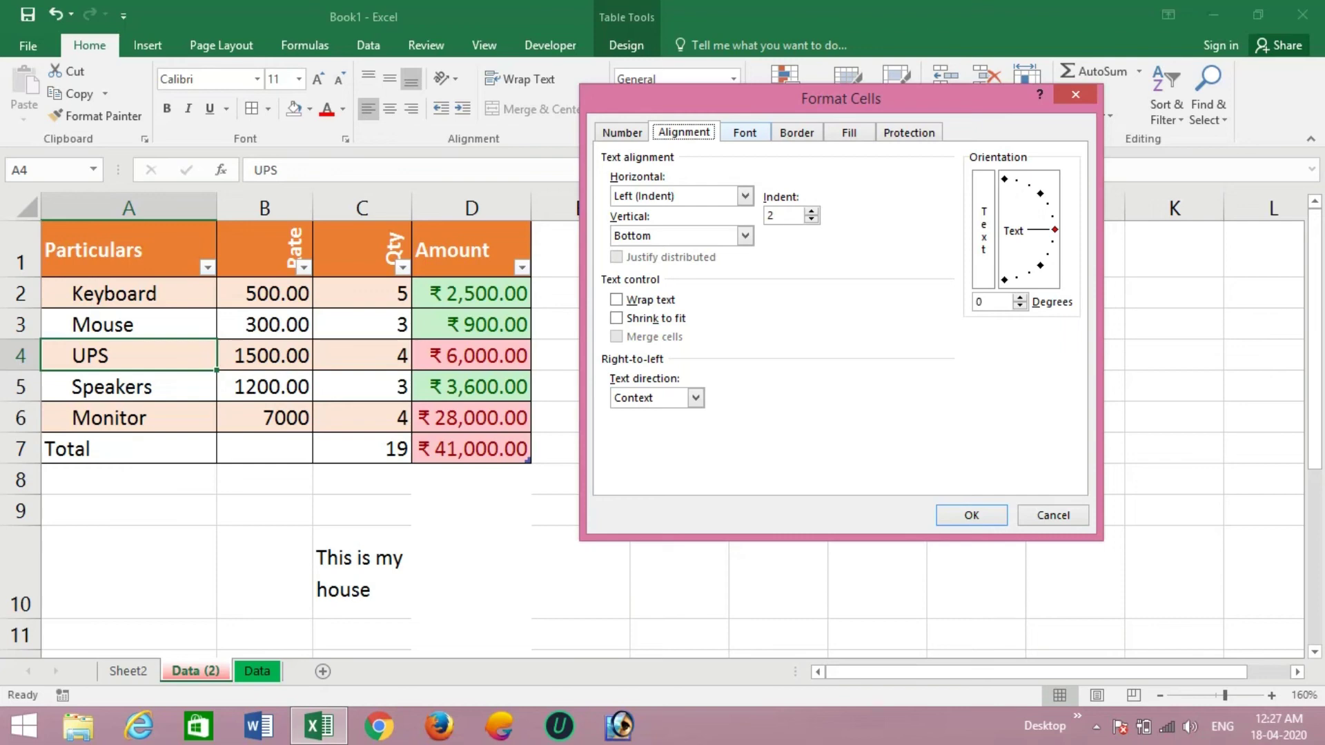
click(744, 133)
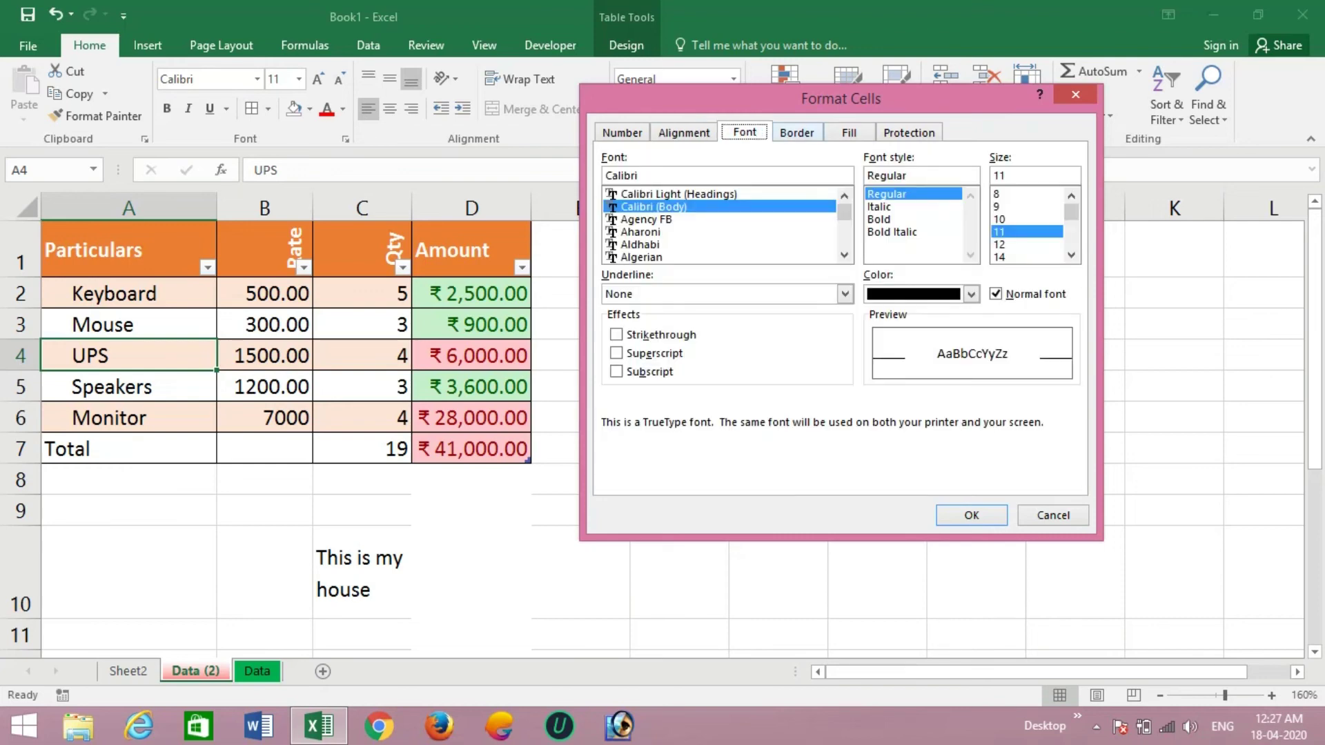
click(797, 132)
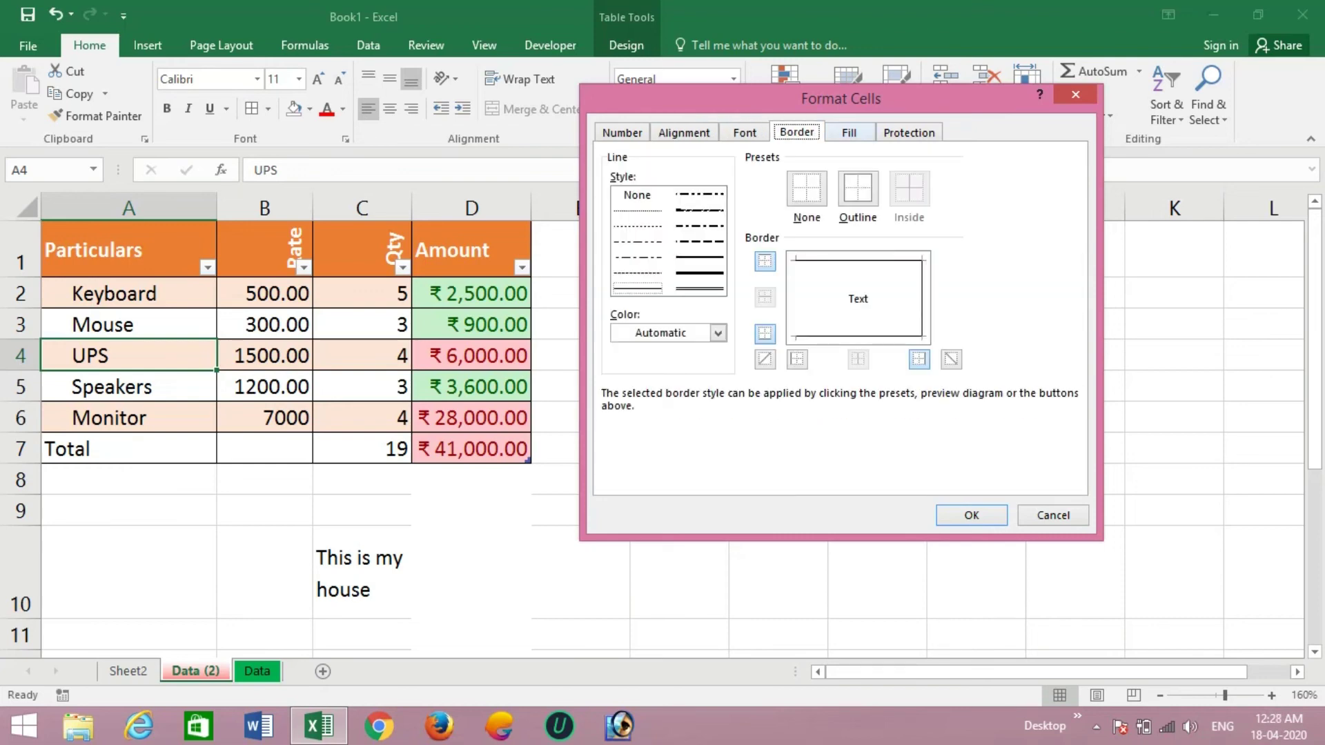
click(849, 132)
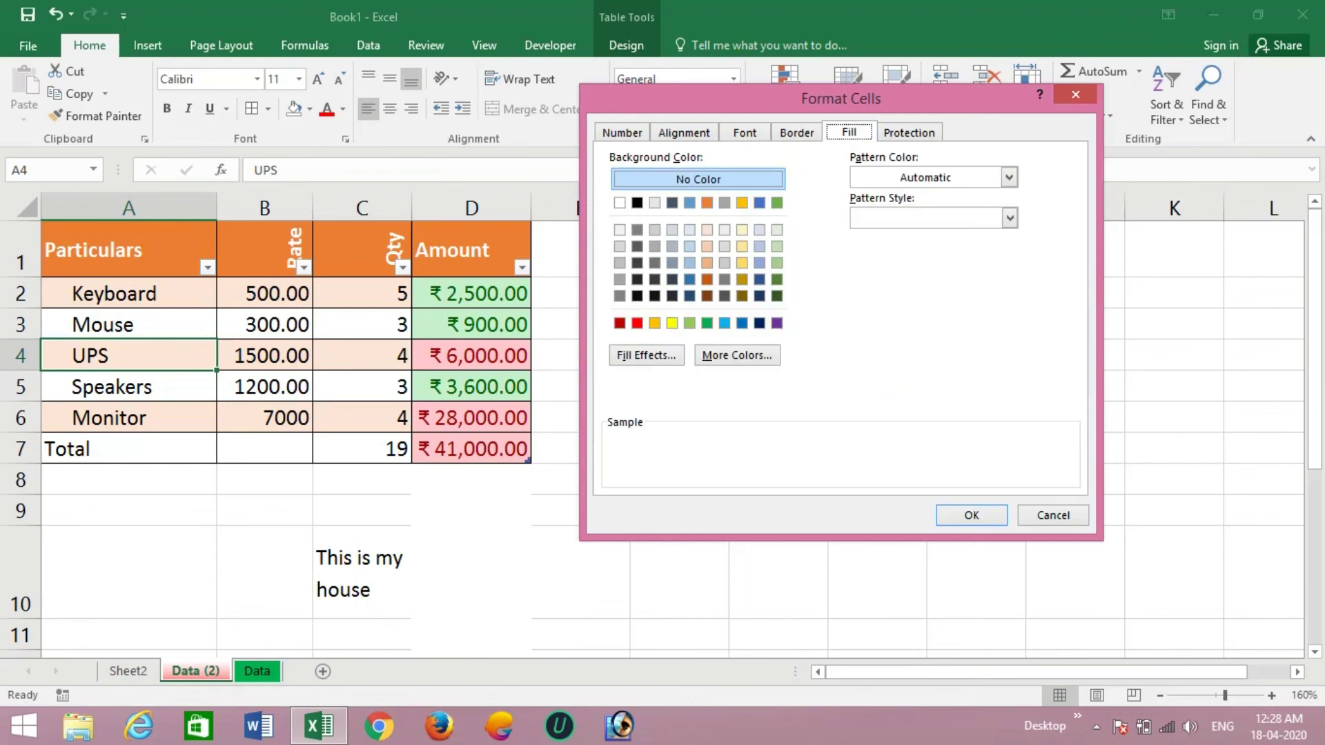
click(909, 132)
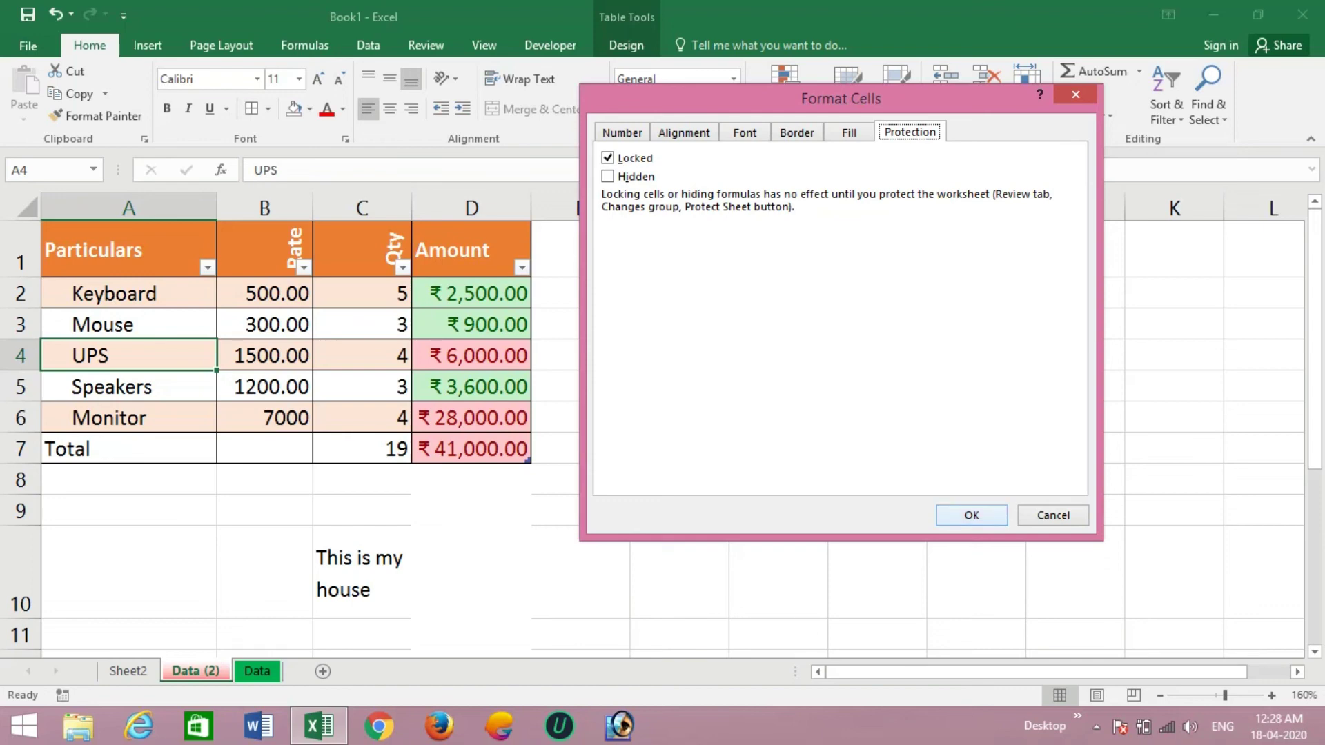
click(971, 515)
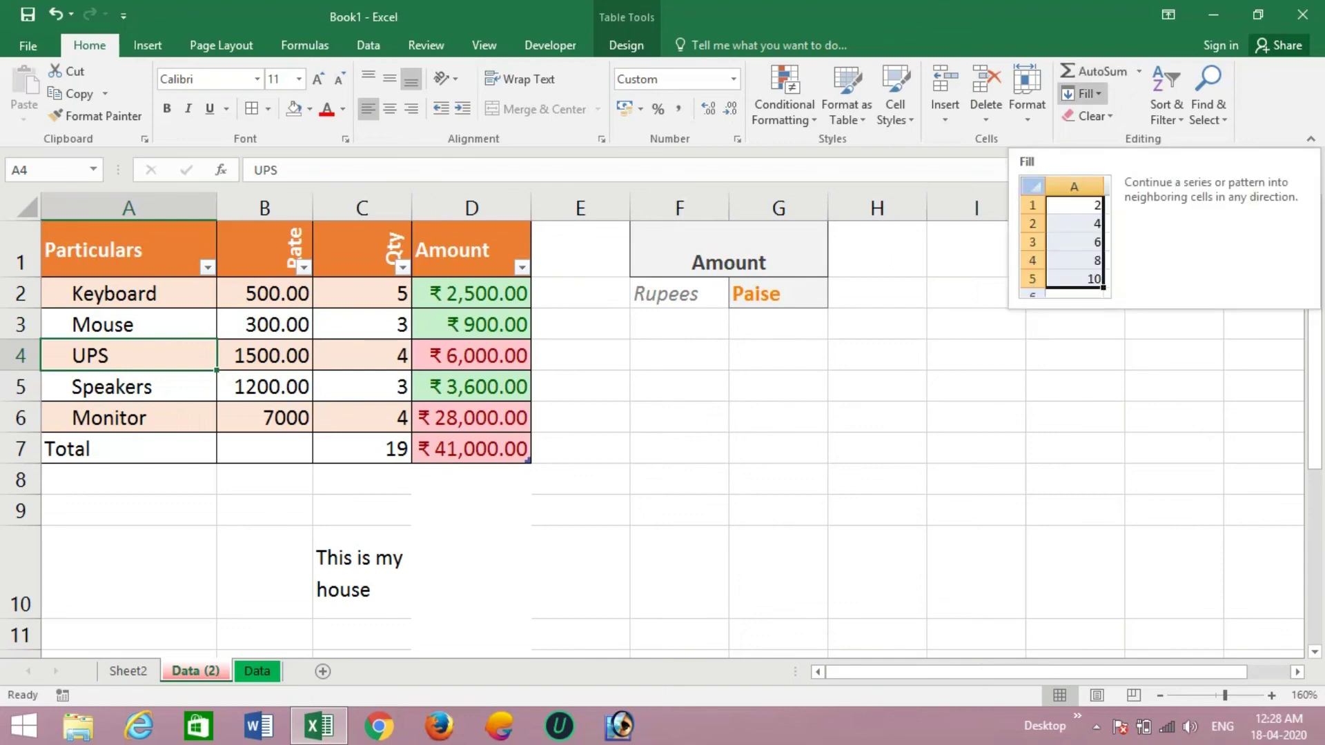
- Fill the 2 in I2 right across J2:N2
click(1083, 93)
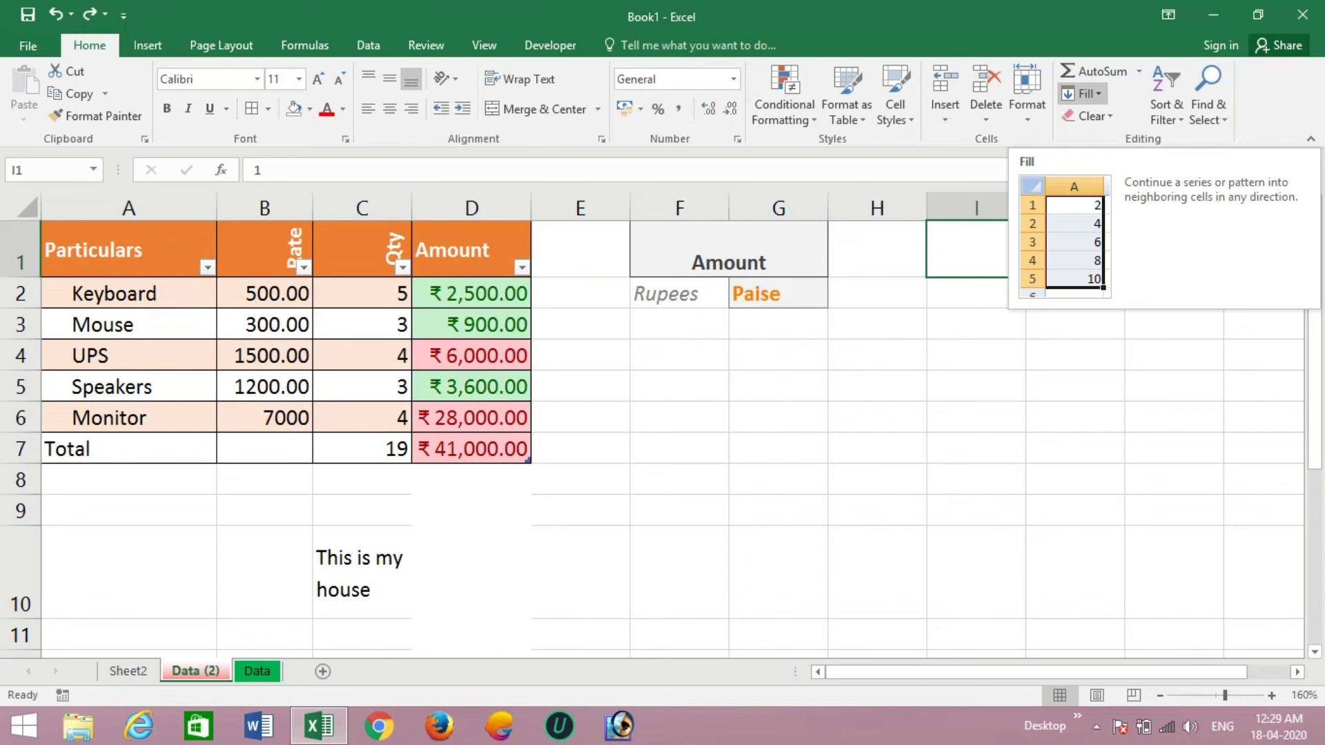
click(1082, 93)
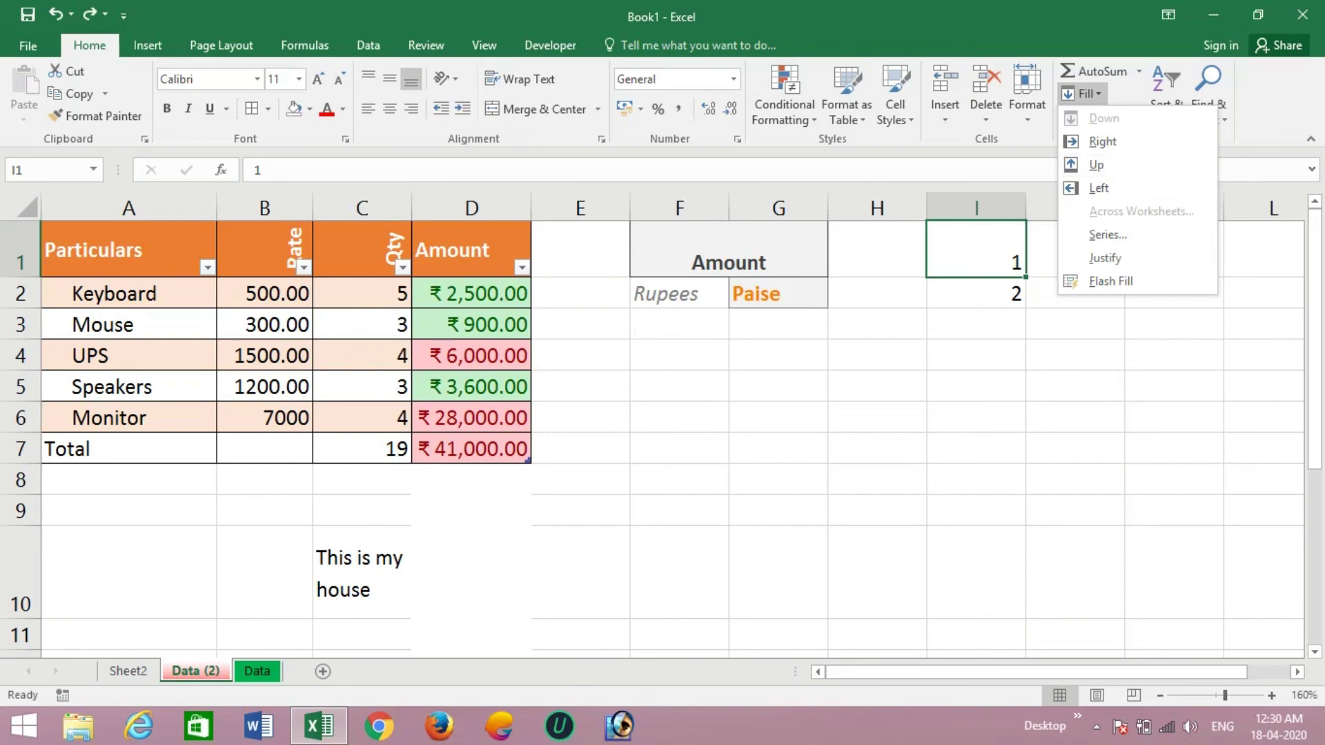
key(Escape)
click(976, 294)
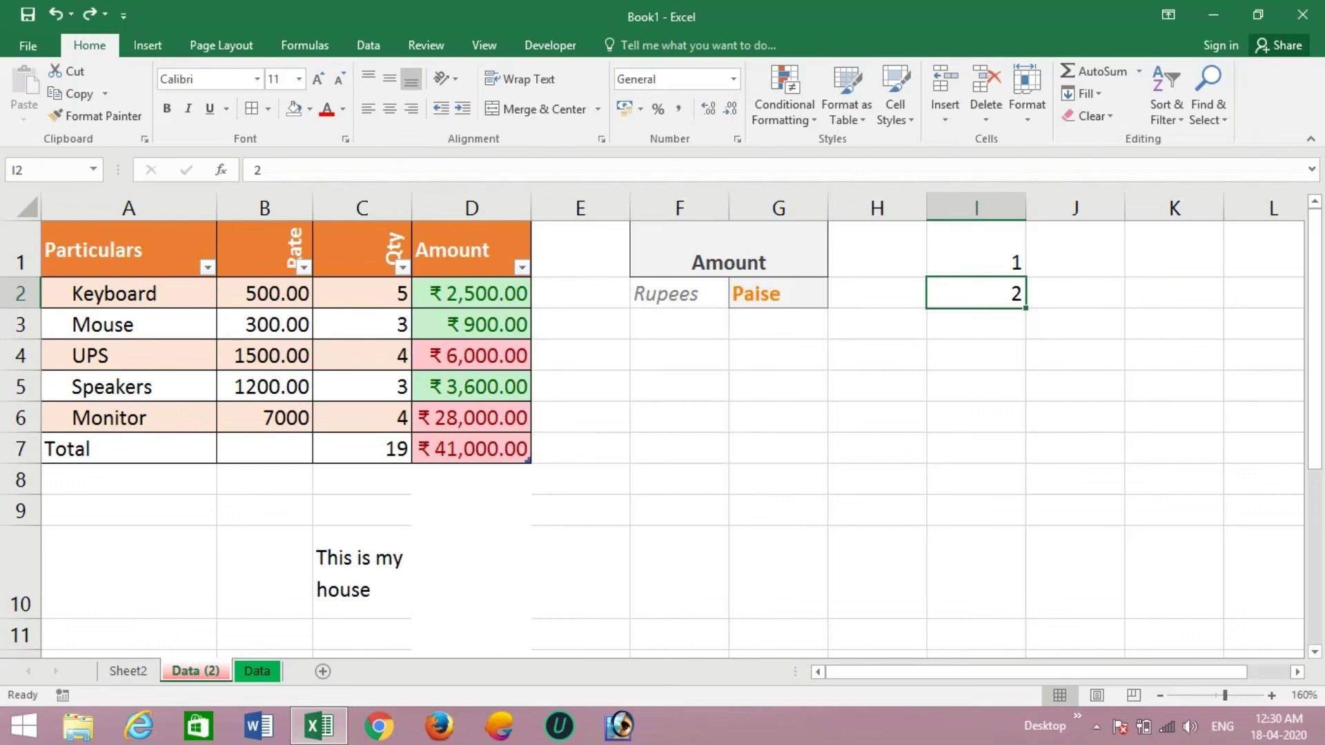
key(shift+Right)
key(shift+Right)
key(shift+Right)
key(shift+Right)
key(shift+Right)
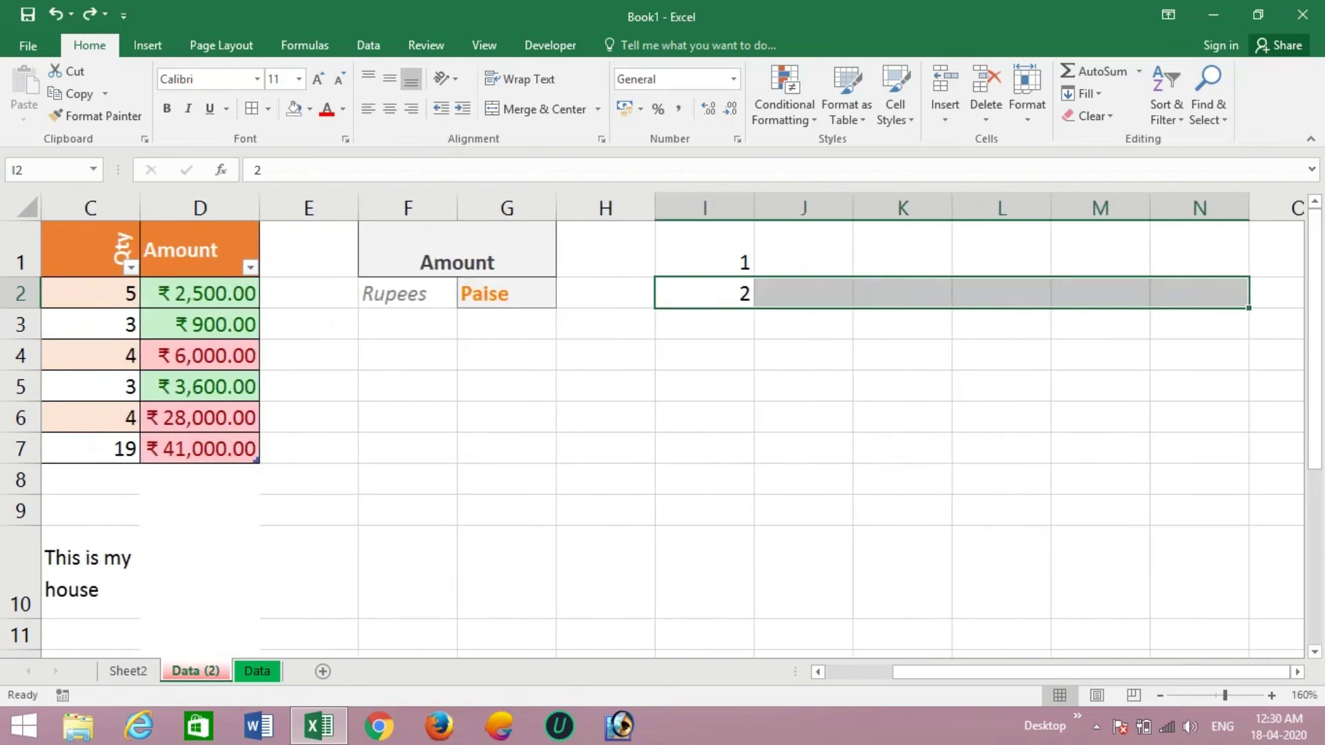
click(1082, 93)
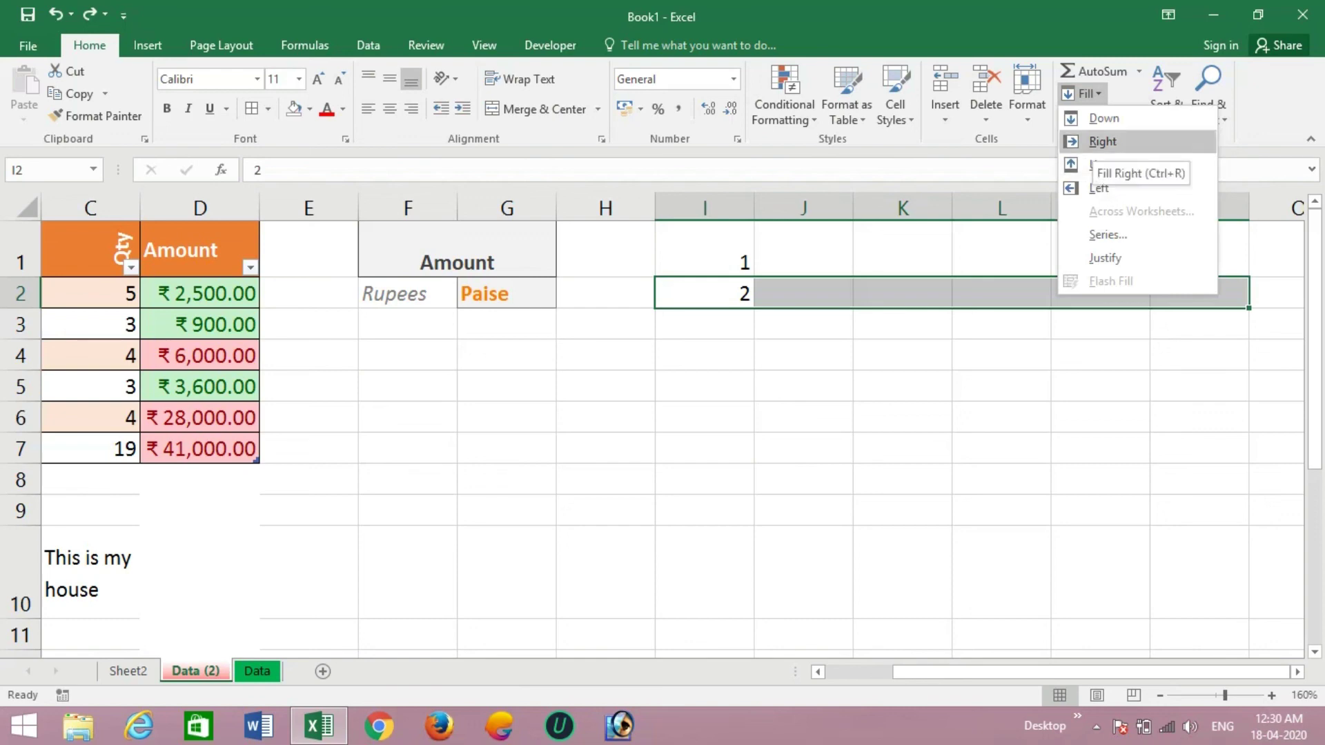
click(1103, 141)
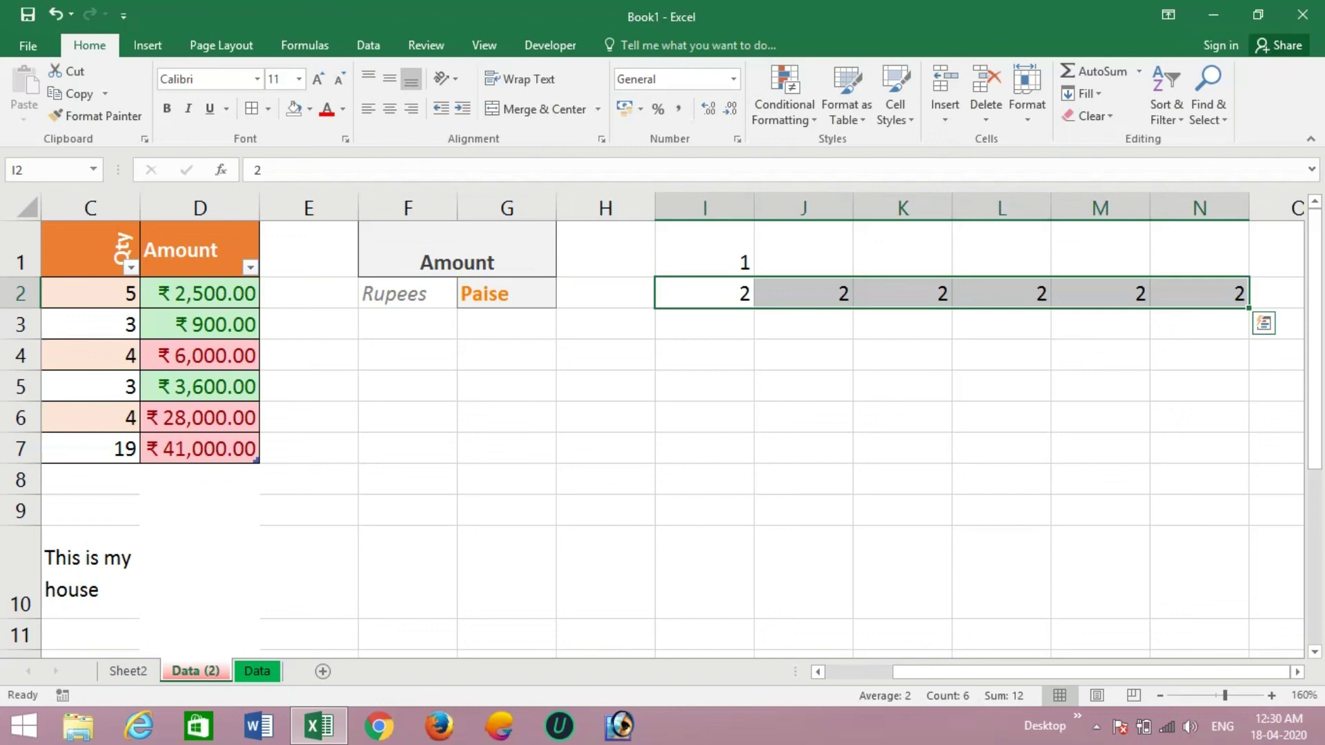
- Fill the 2 in I2 down through I3:I7, then undo the last change
click(705, 324)
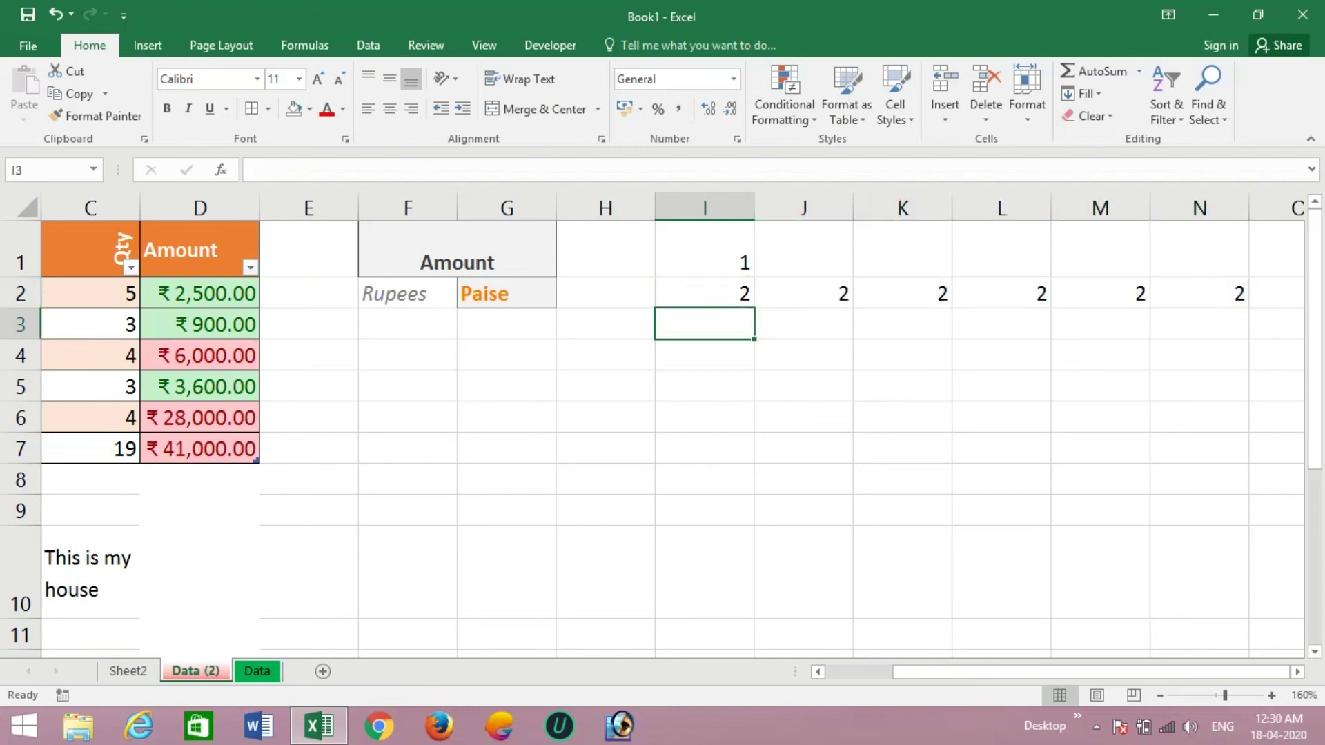
click(704, 294)
key(shift+Down)
key(shift+Down)
key(shift+Down)
key(shift+Down)
key(shift+Down)
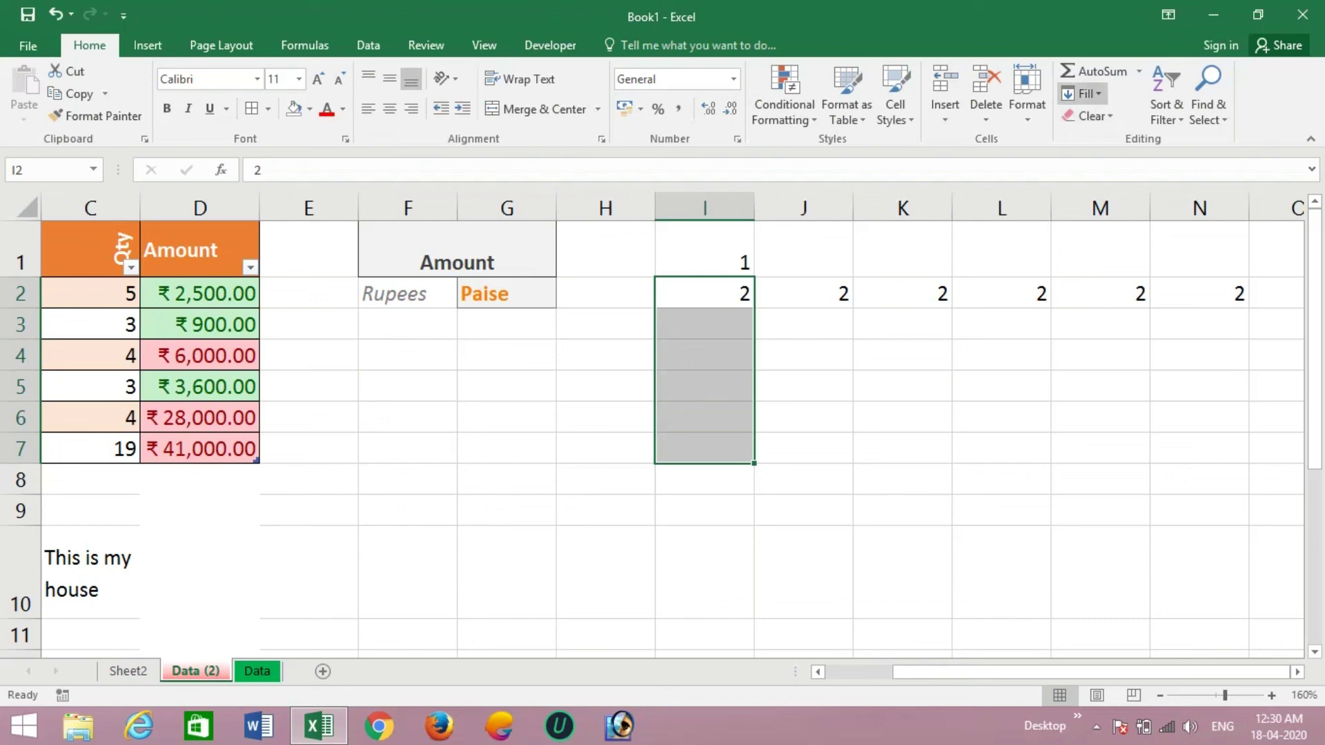
click(1082, 93)
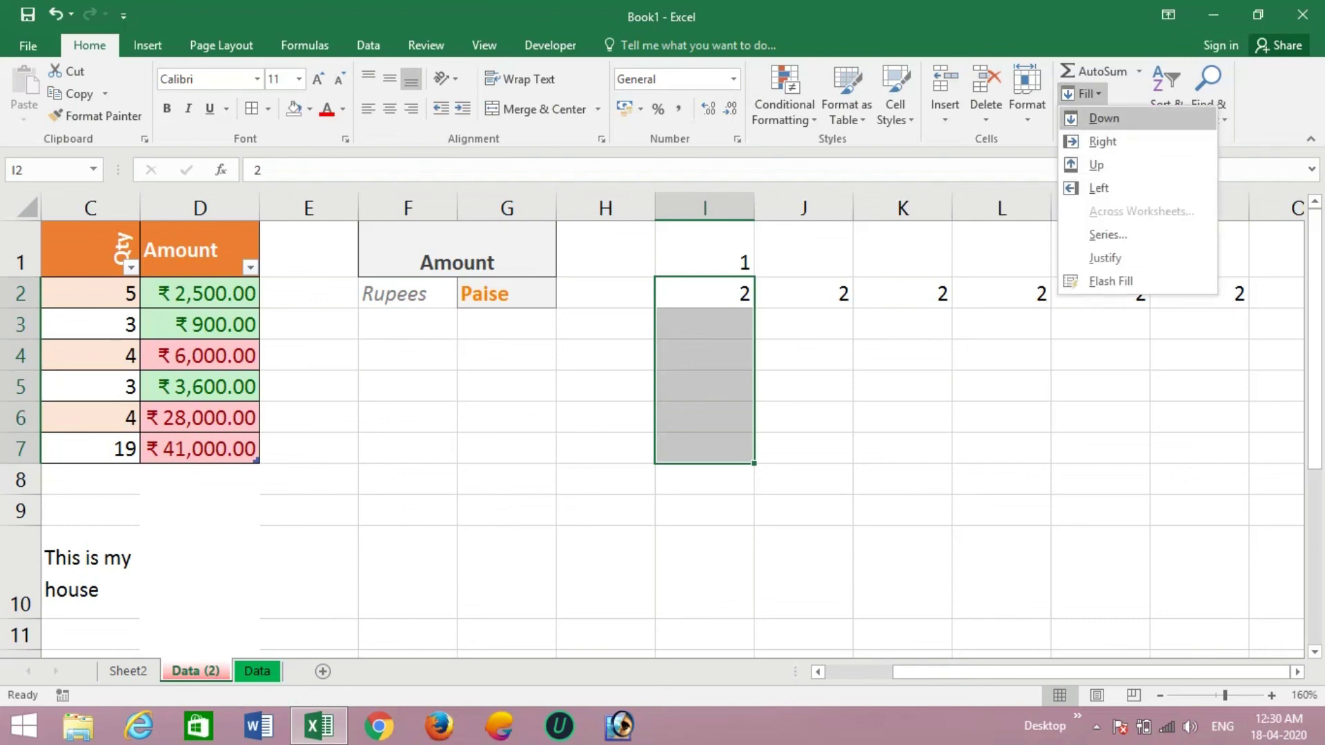
click(1104, 118)
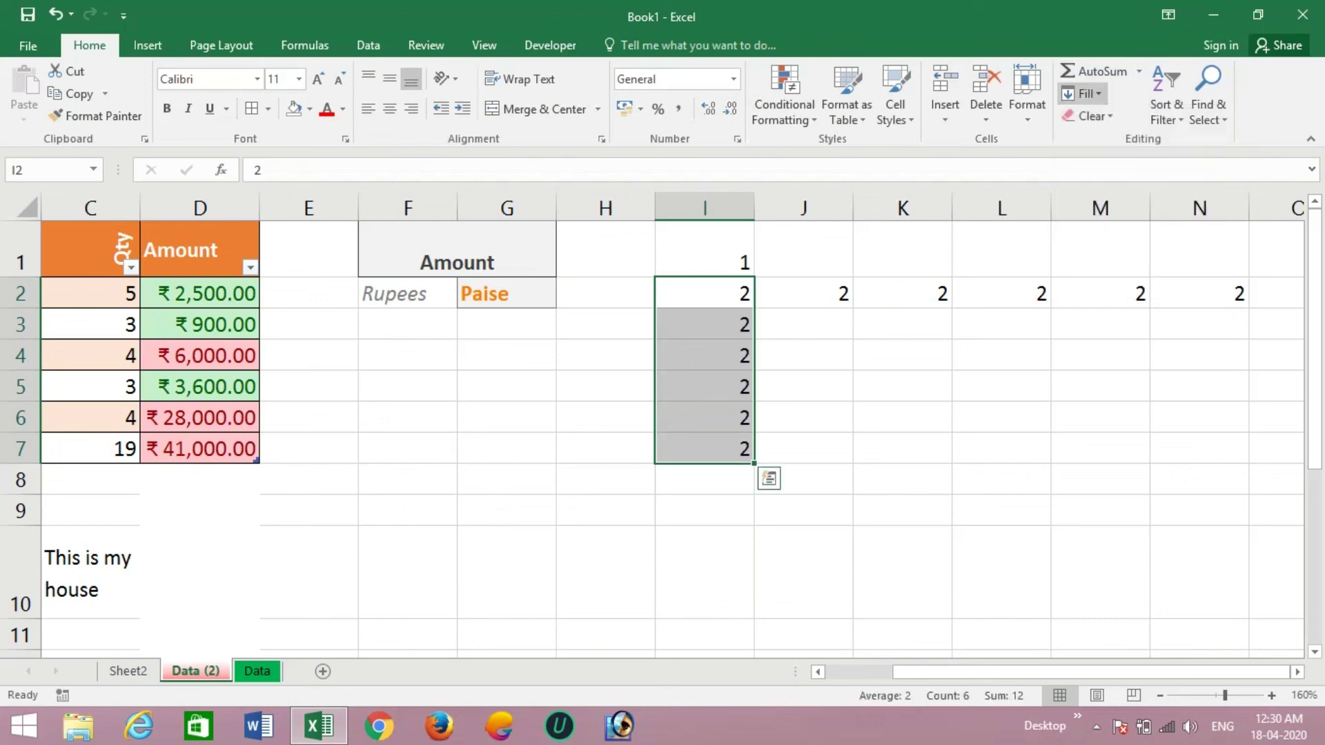
click(1081, 94)
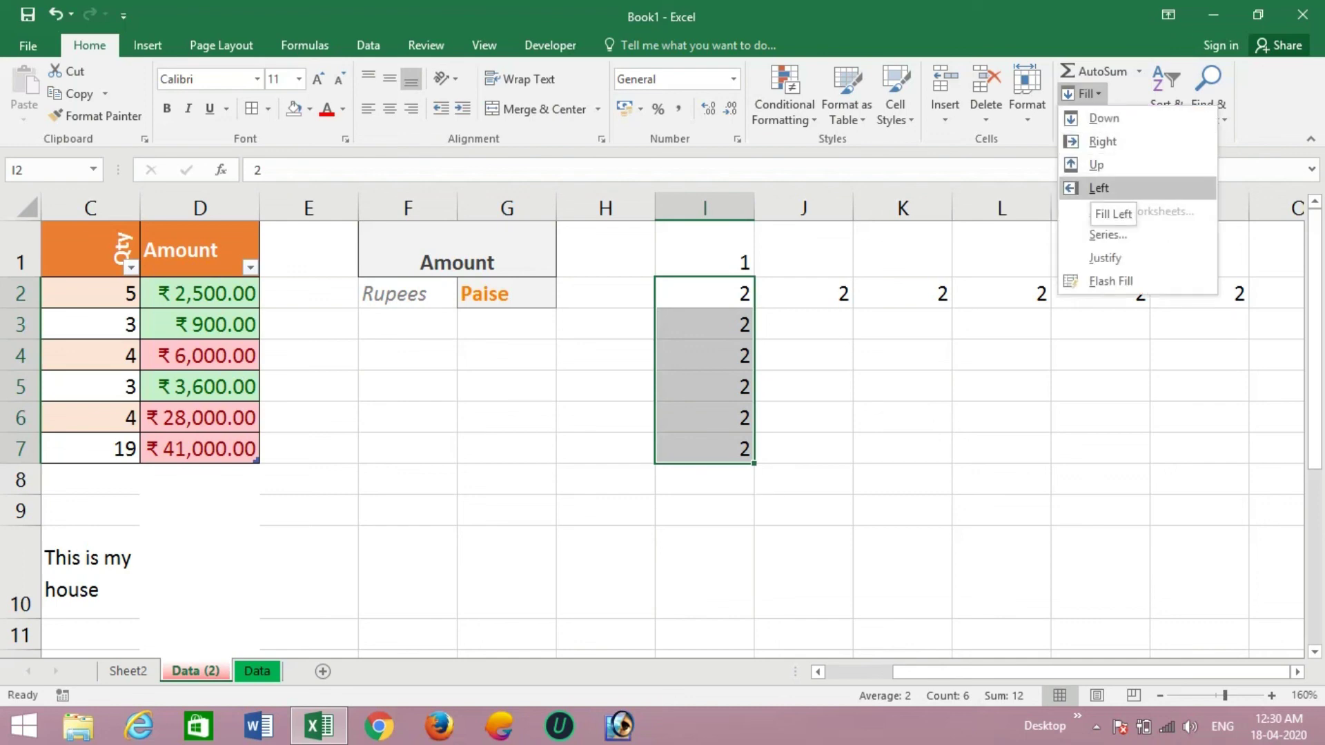
key(ctrl+z)
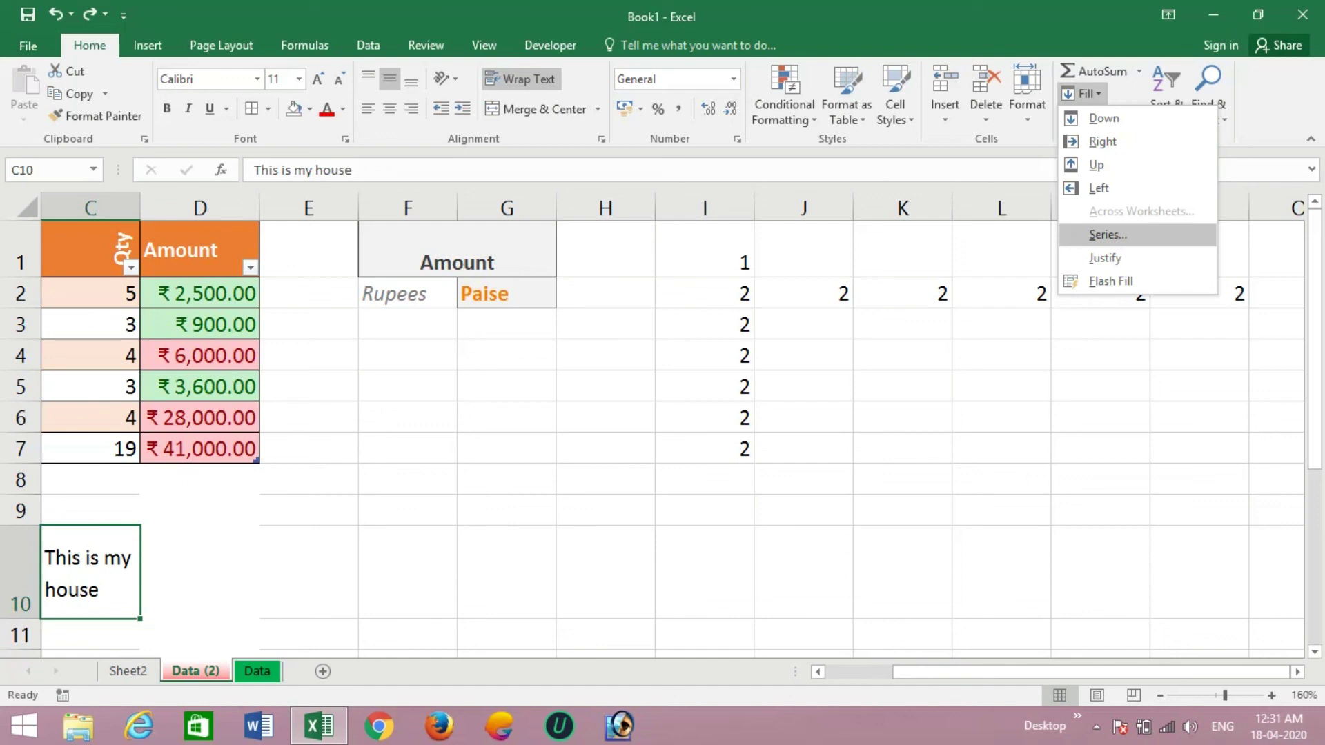
- Enter 1 in cell H1
click(605, 248)
text(1)
key(BackSpace)
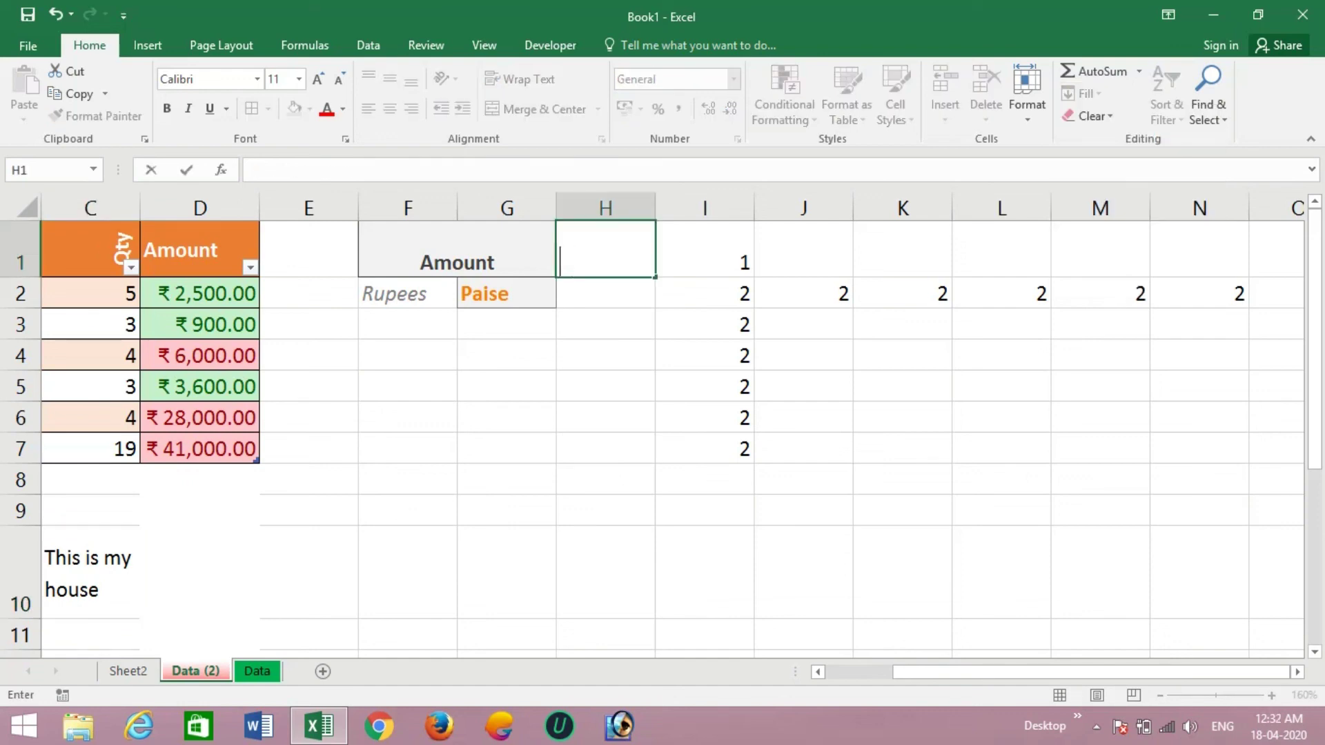
text(1)
key(Return)
- Try the Series dialog for H1 with Columns selected, then cancel it
click(606, 249)
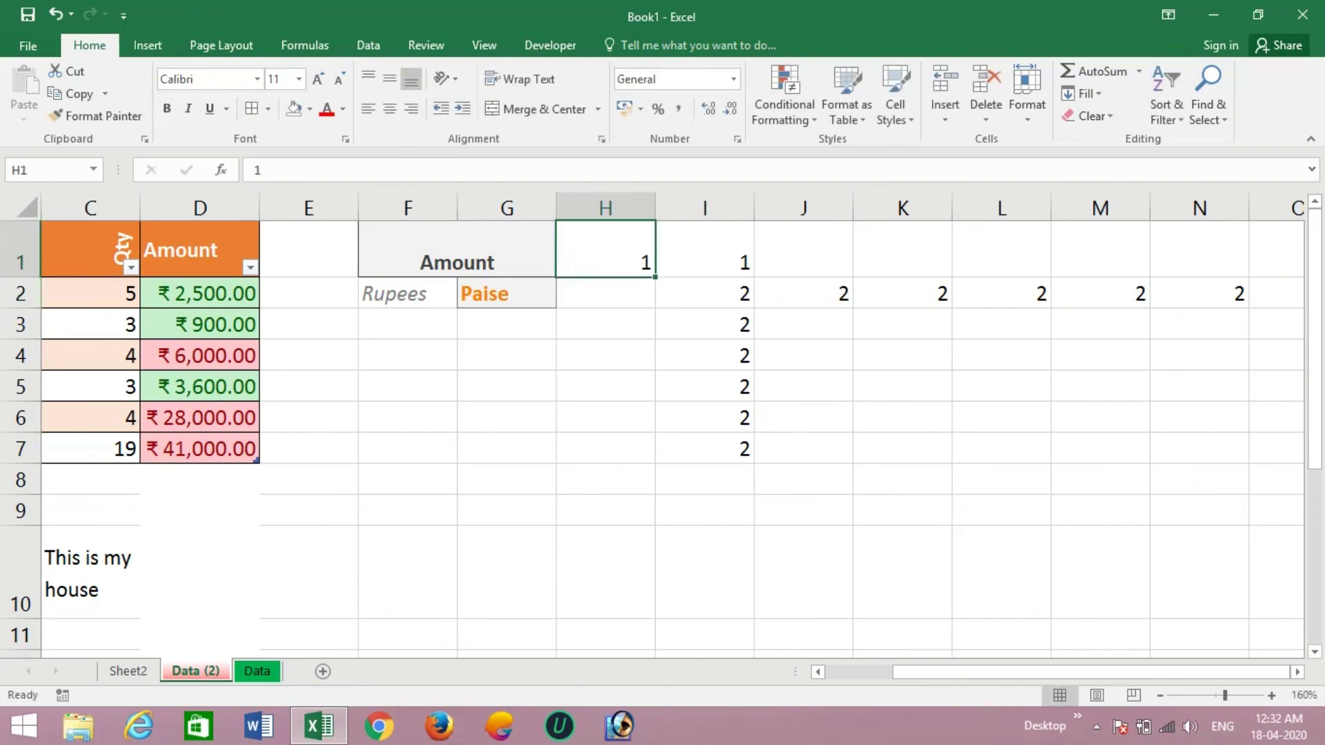
click(1084, 94)
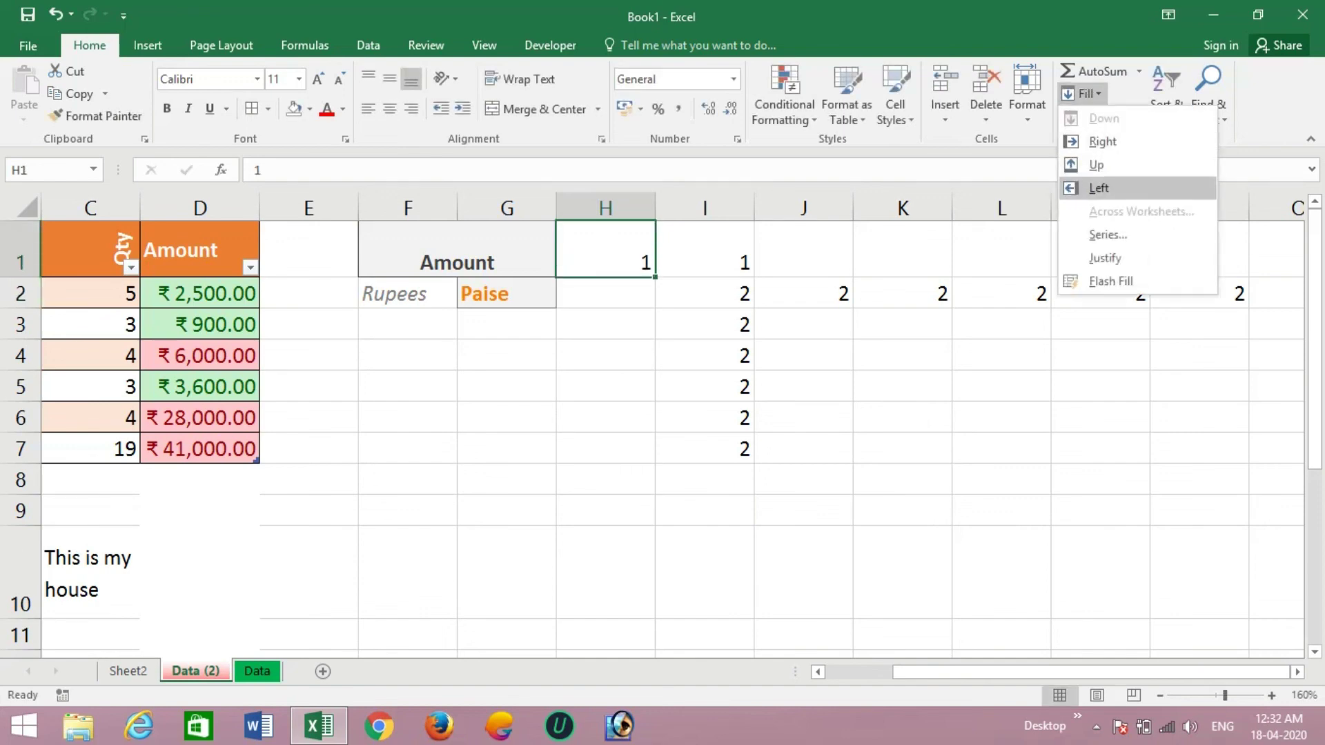
click(1108, 235)
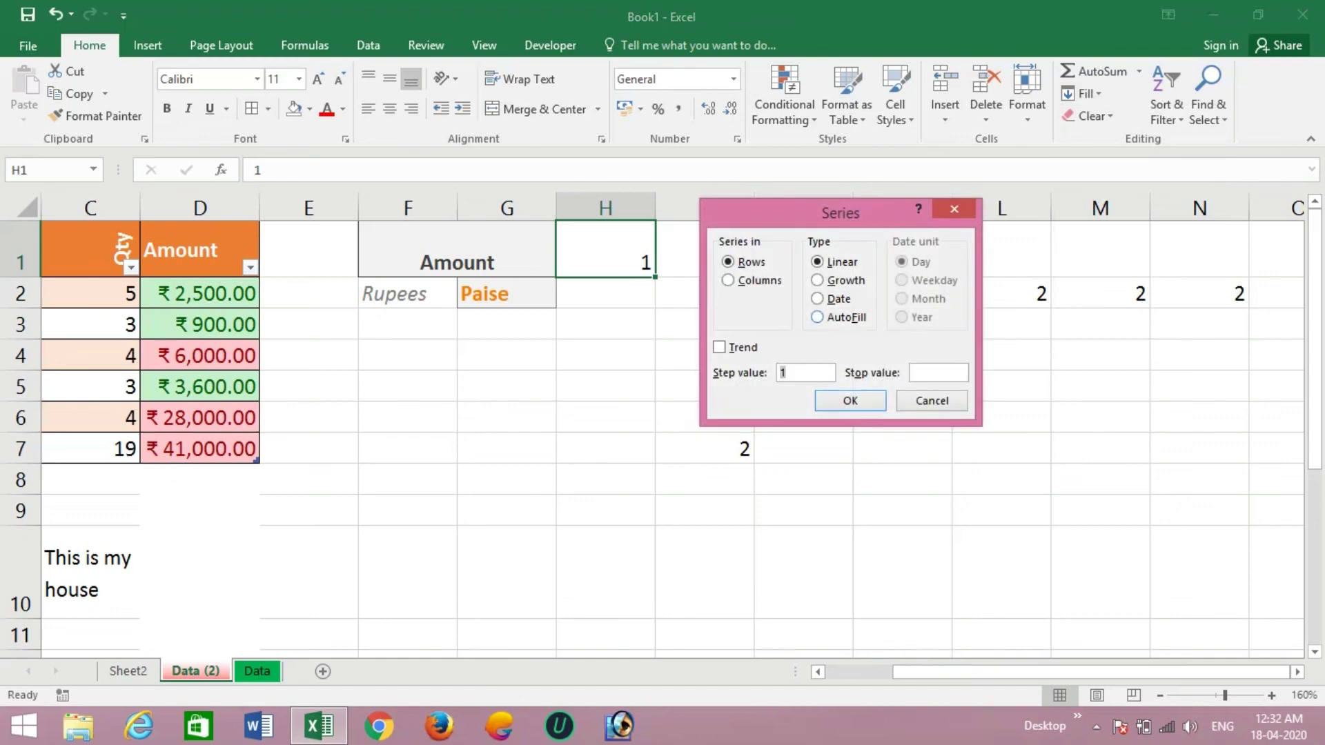
click(760, 280)
click(794, 373)
key(BackSpace)
click(932, 401)
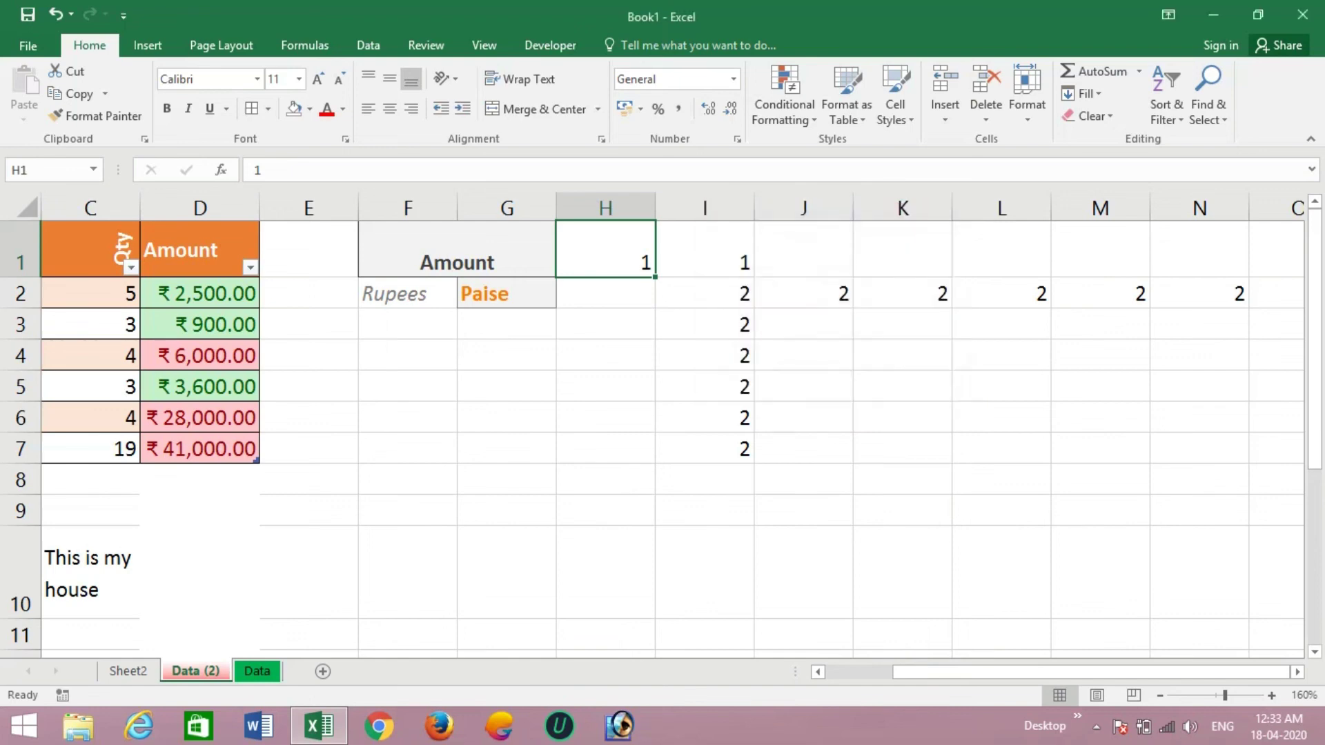
- Enter 19 in H1 and set a column series with step 19 and stop value 190
text(19)
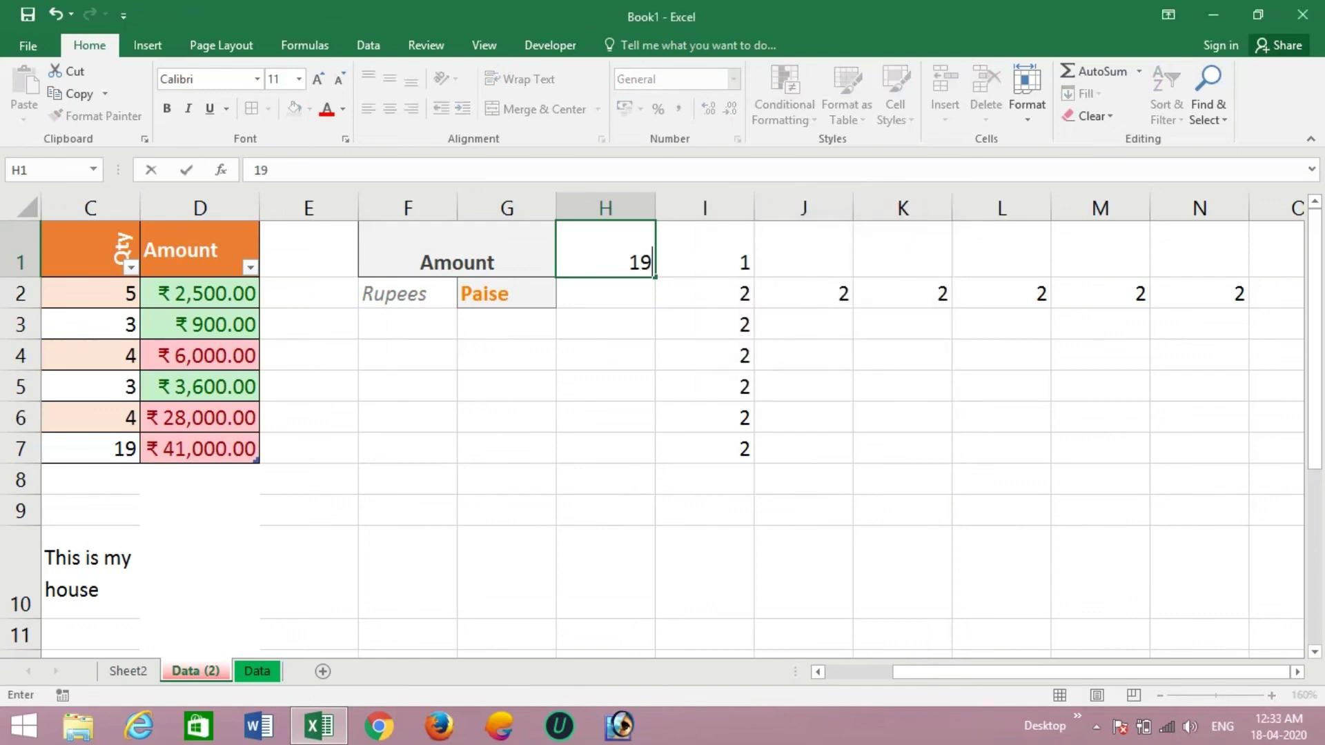
key(Return)
key(Up)
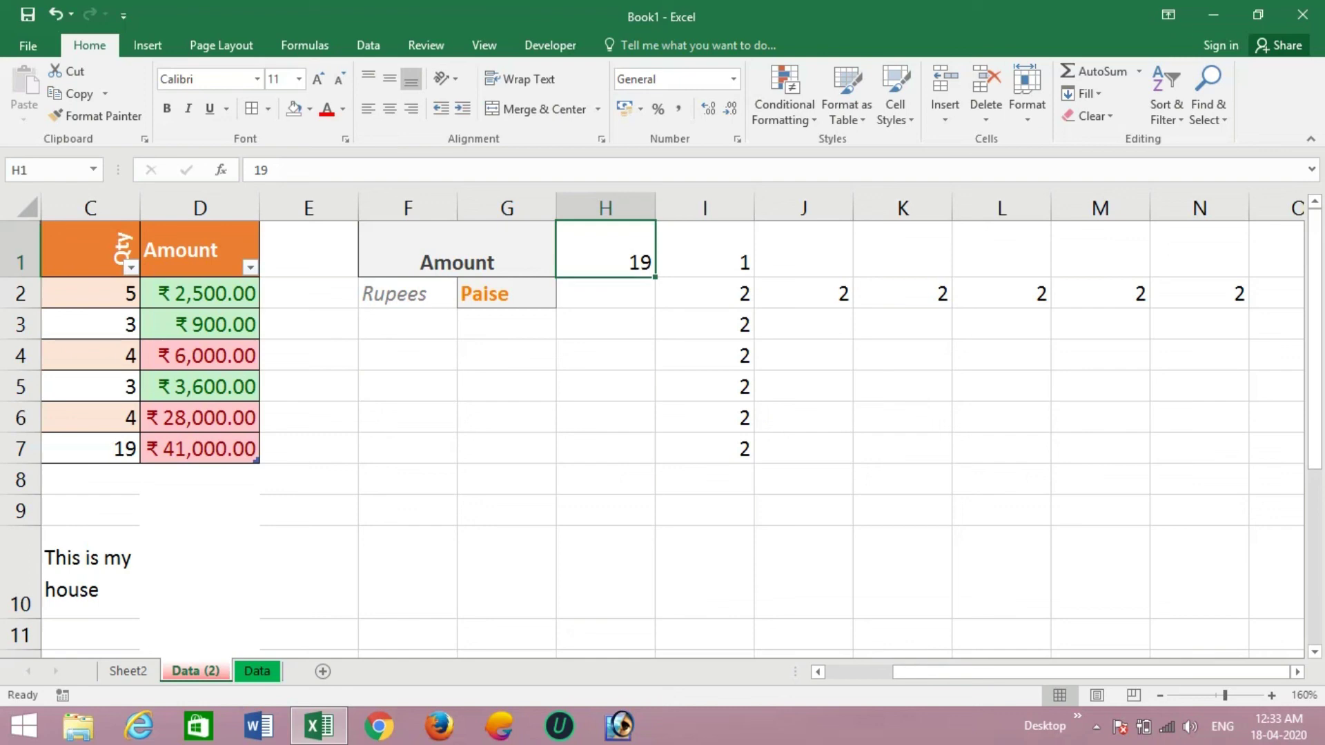
click(1082, 93)
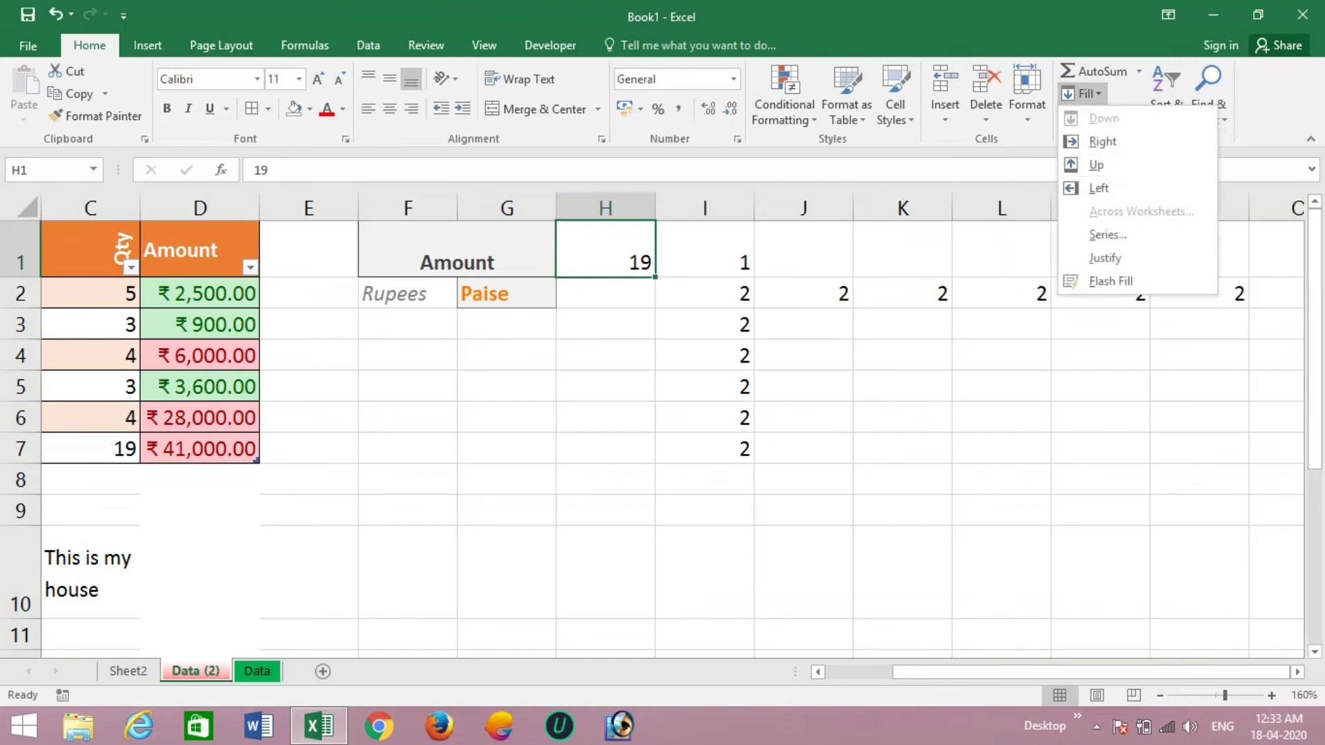
click(1107, 235)
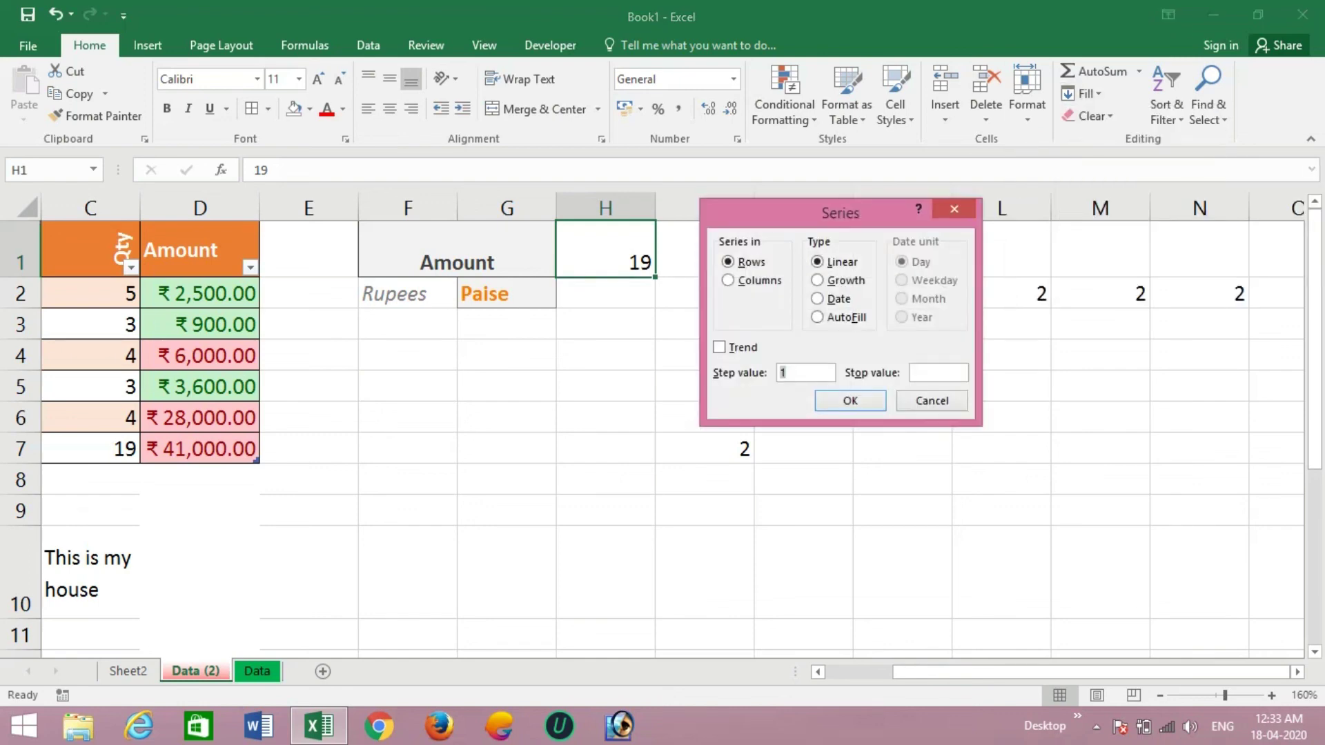
text(19)
click(913, 373)
text(190)
key(alt+c)
- Generate the 19–190 series in column H, then Clear All on E1:N11
click(851, 401)
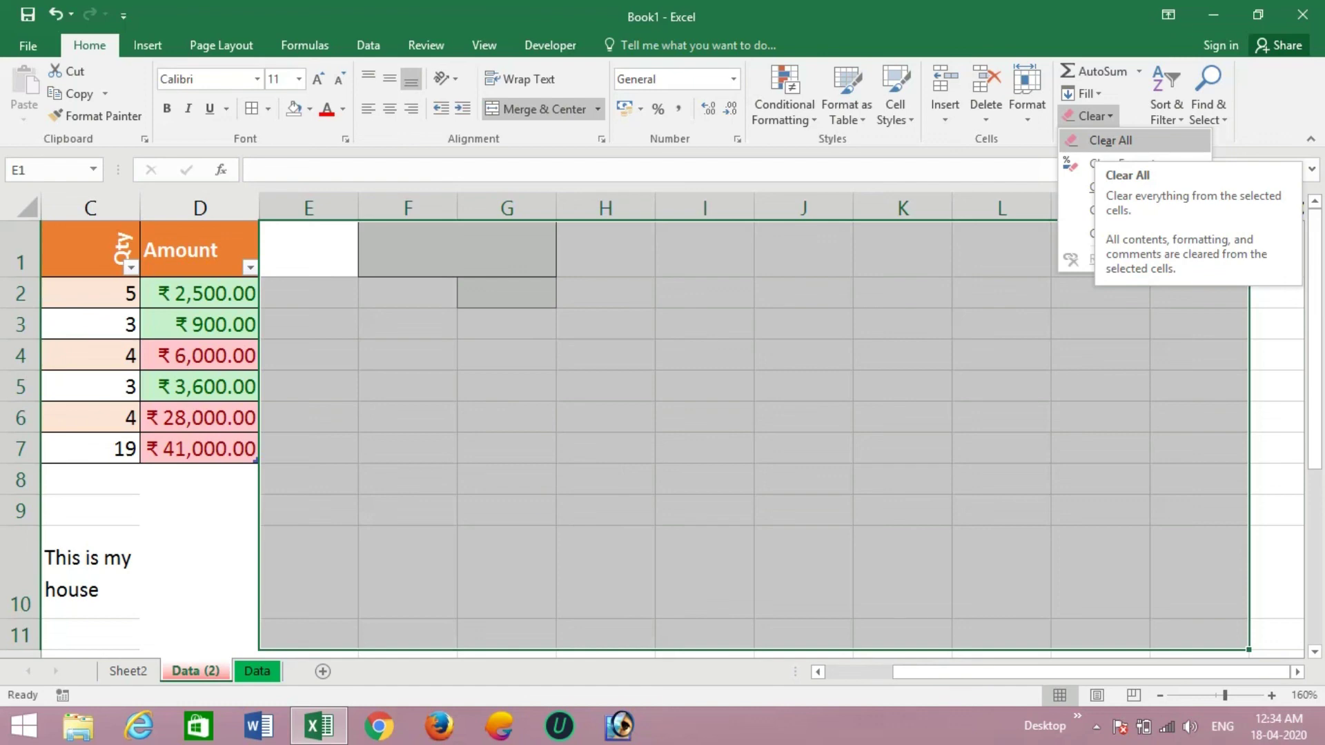
click(1111, 140)
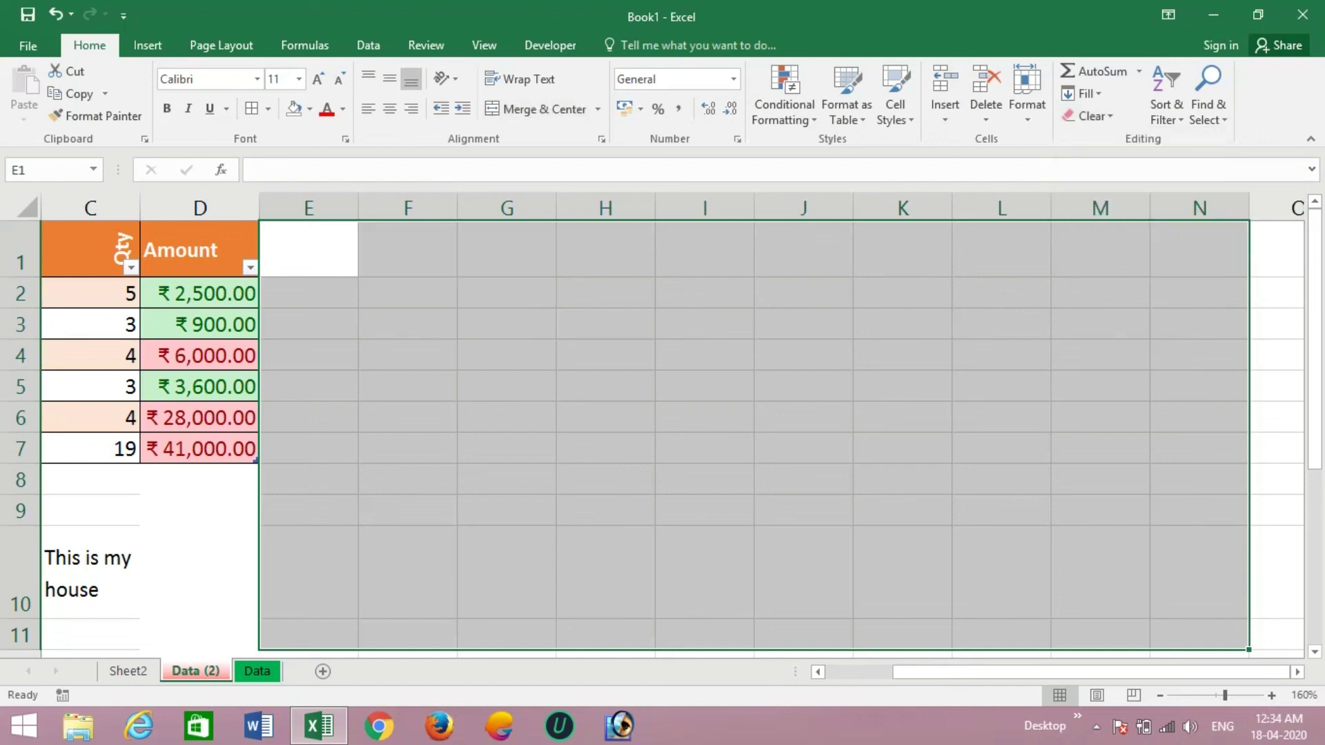
click(803, 249)
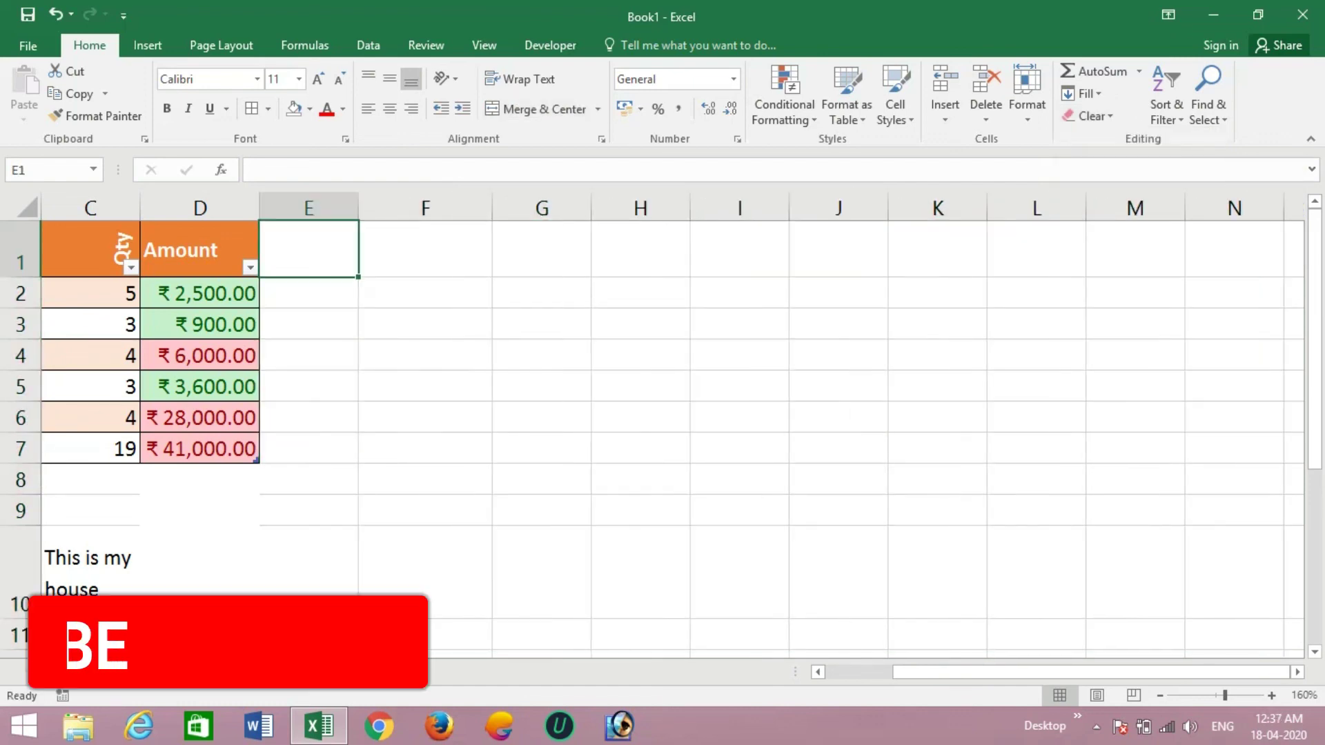